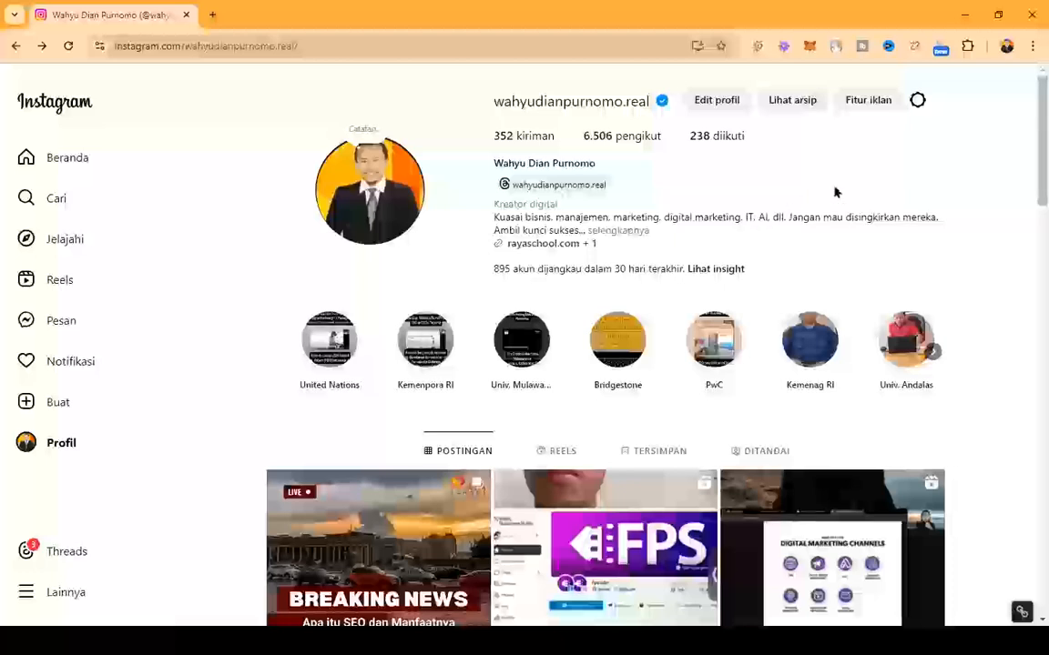
# - Open the "Breaking News" SEO post on the Instagram profile and examine the design of its carousel slides
pyautogui.scroll(-3, 1027, 146)
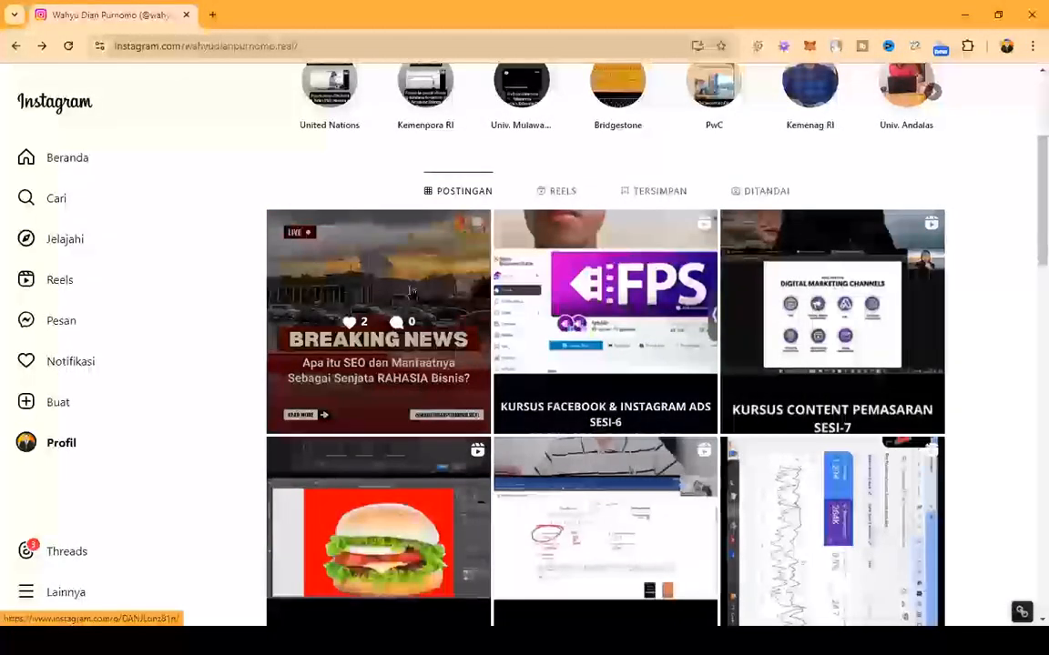
pyautogui.click(409, 286)
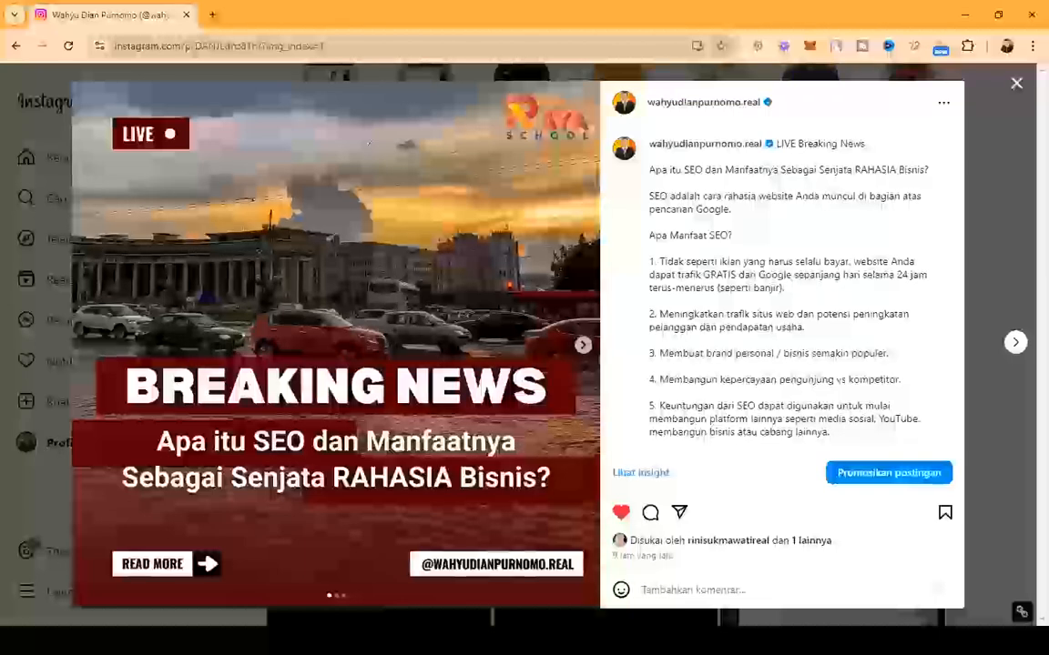
pyautogui.click(583, 345)
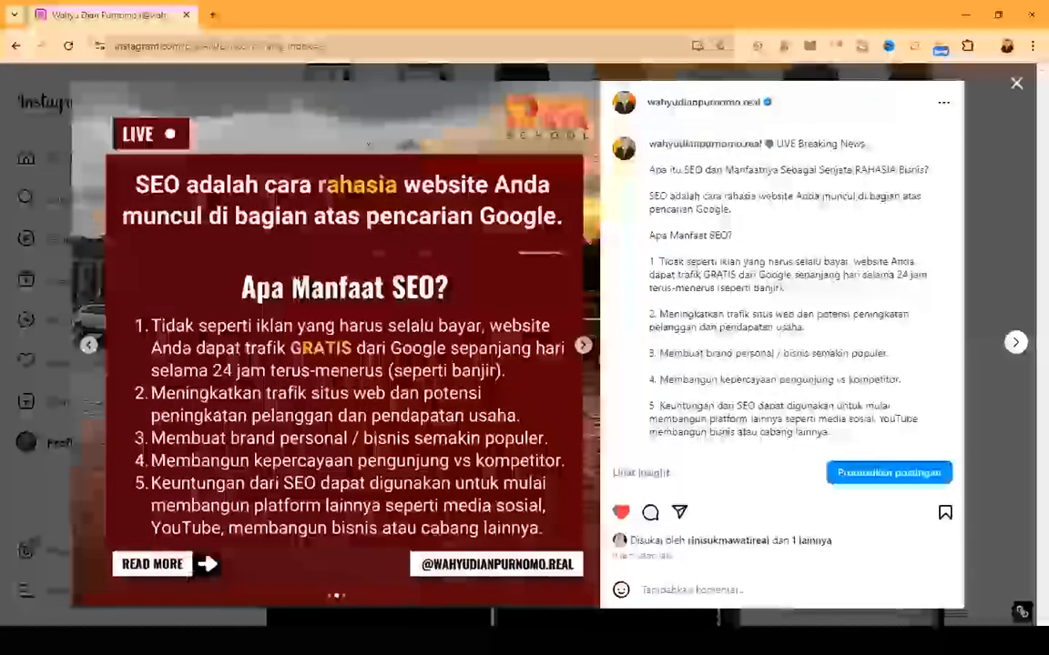
pyautogui.click(585, 346)
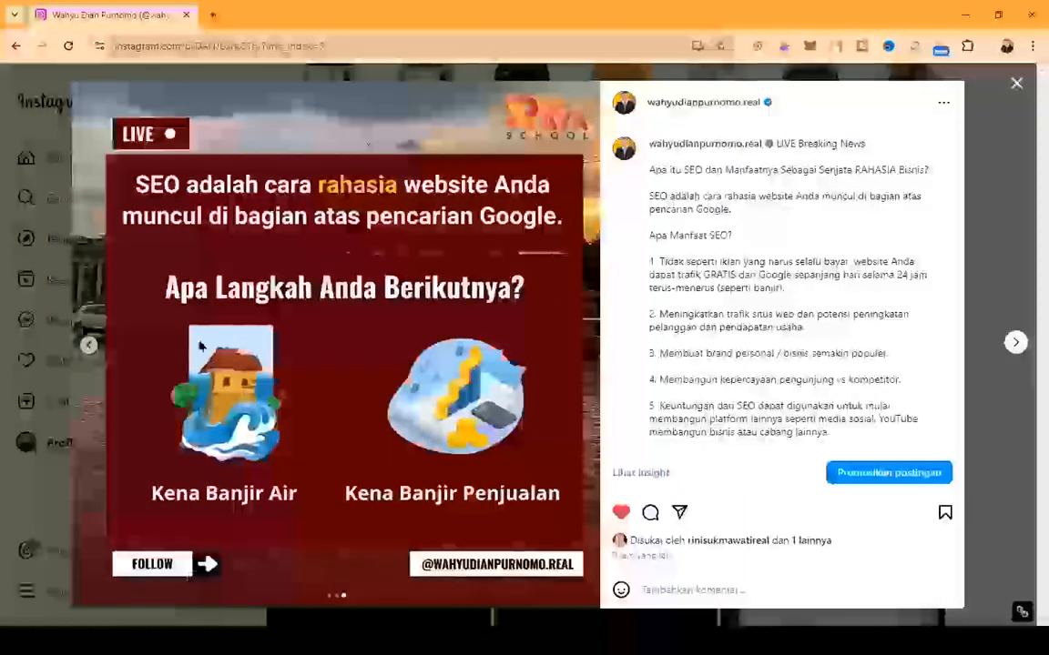
pyautogui.click(90, 346)
pyautogui.click(90, 346)
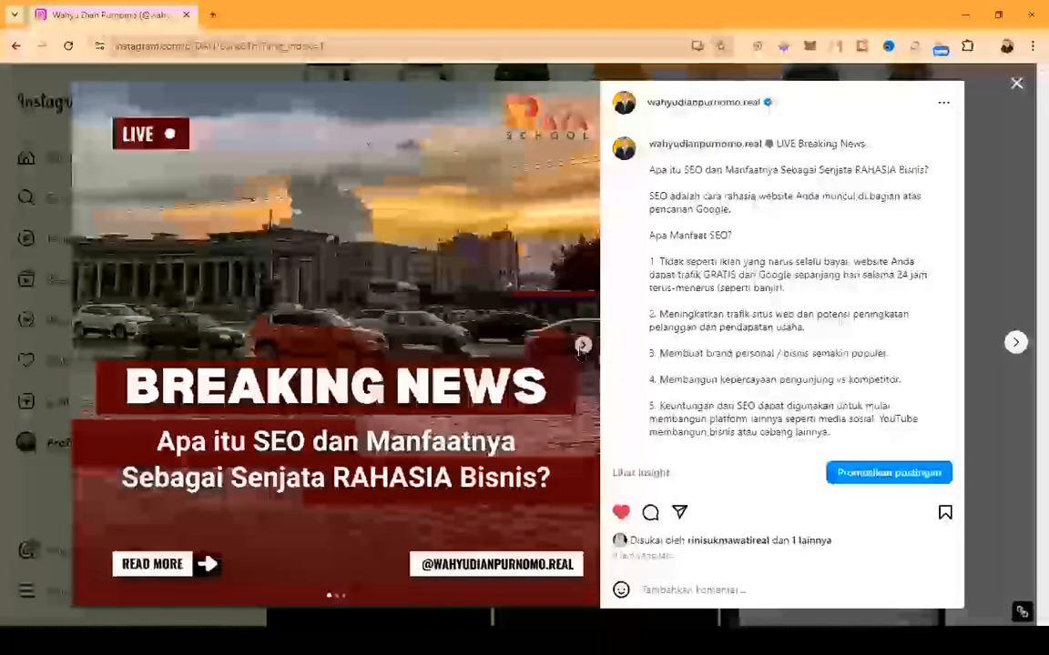
pyautogui.click(583, 344)
pyautogui.click(582, 348)
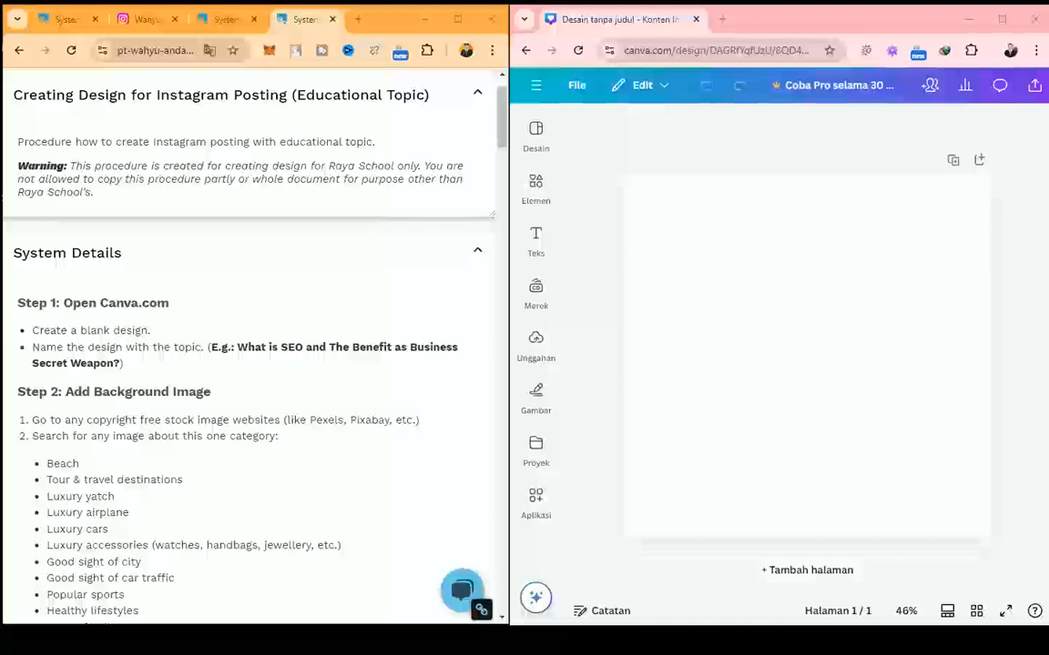
# - Following the procedure's background image step, paste the copied photo of cars on a flooded city street onto the blank Canva design
pyautogui.click(71, 306)
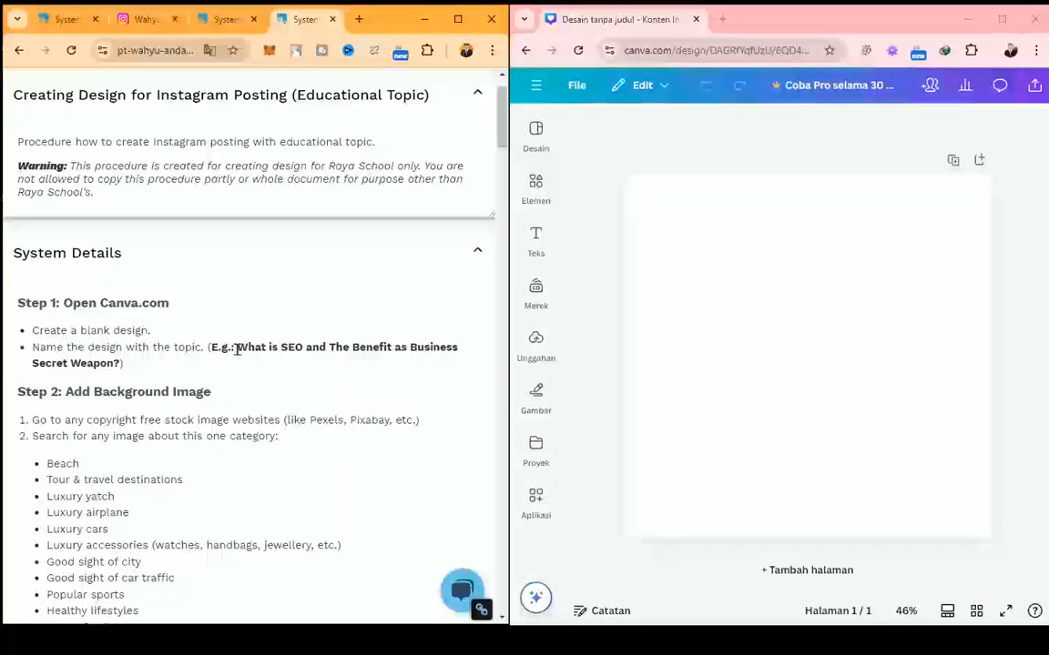
pyautogui.click(536, 344)
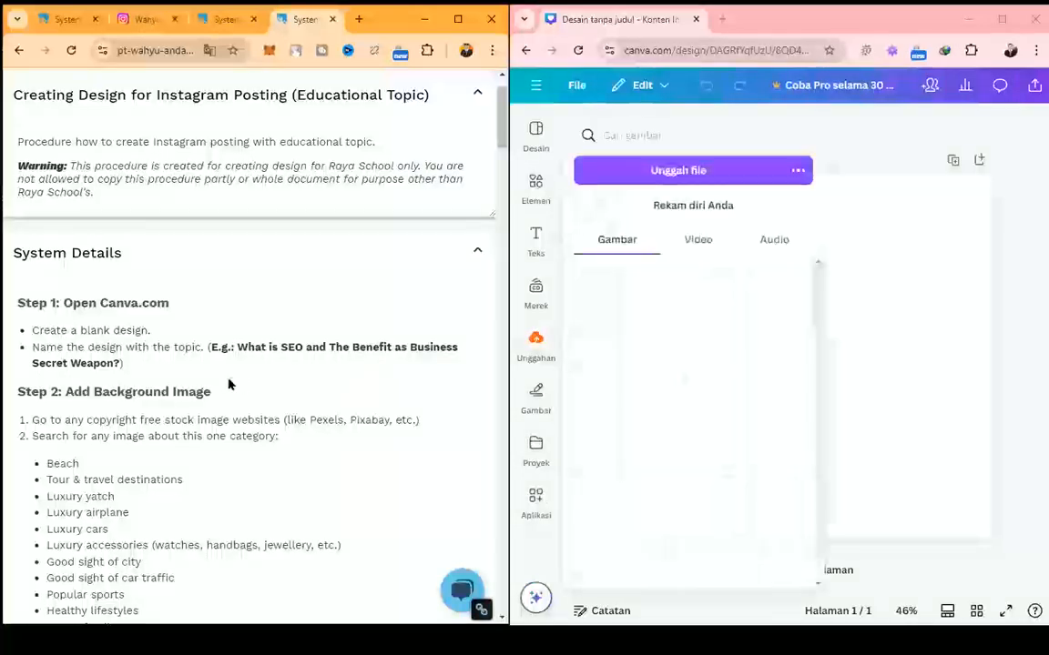
pyautogui.scroll(-3, 291, 386)
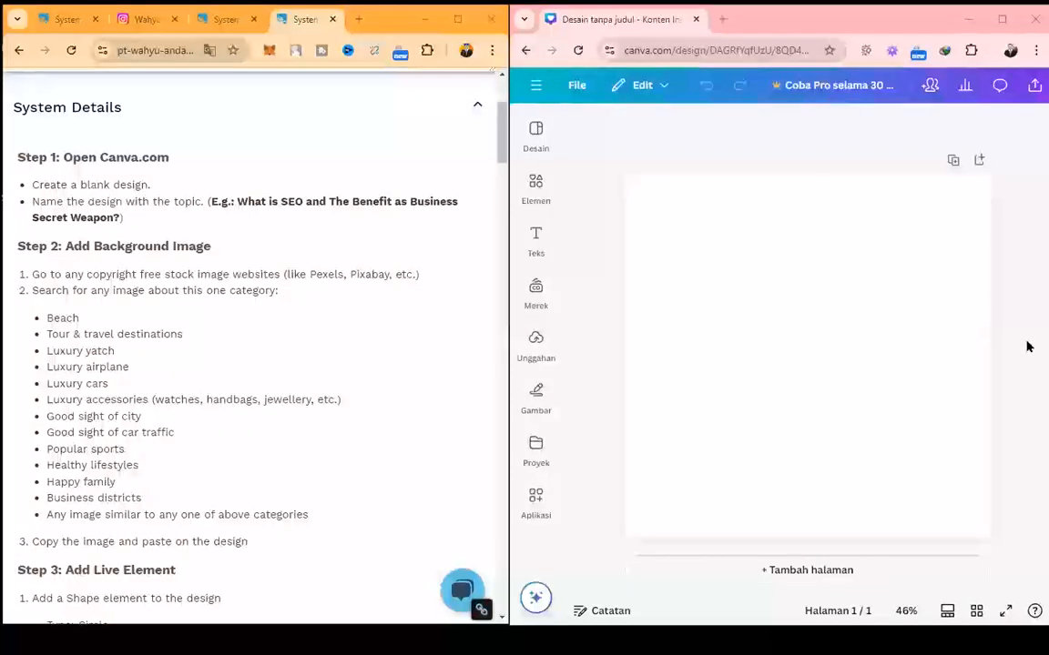
pyautogui.click(785, 349)
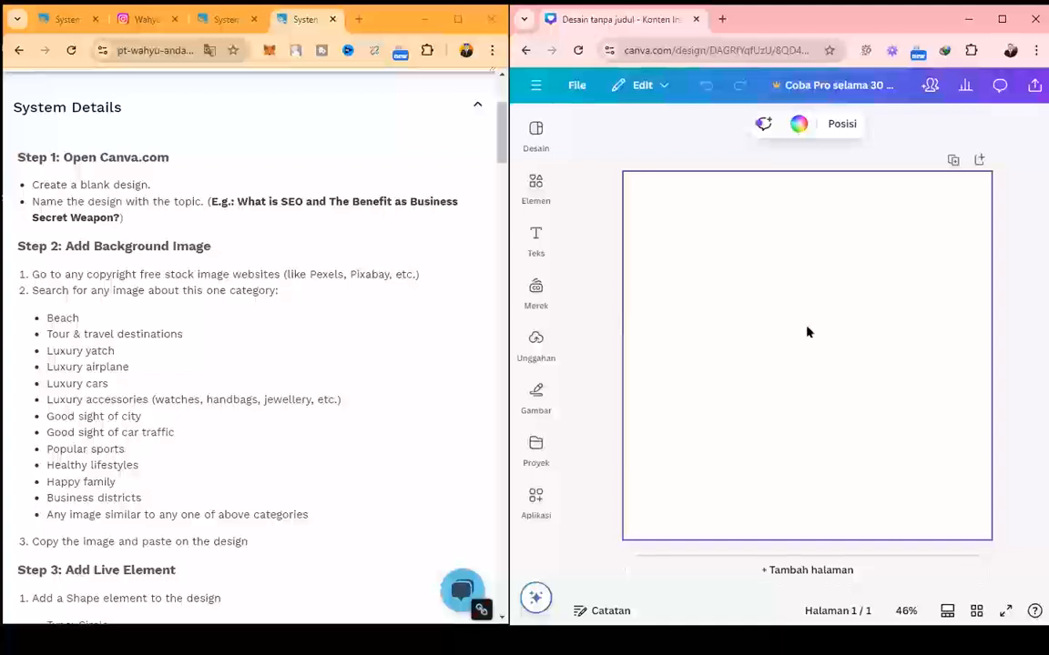
pyautogui.hotkey('ctrl', 'v')
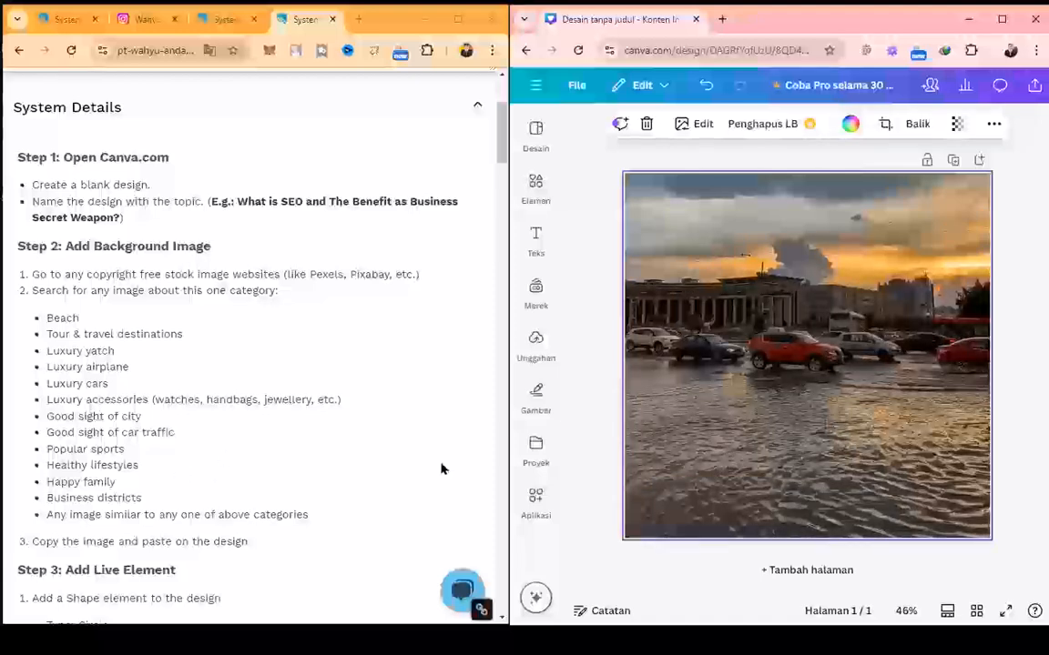
# - Following the procedure's Live element step, add a rounded square shape to the design and change its shape to a circle
pyautogui.click(236, 541)
pyautogui.scroll(-5, 235, 535)
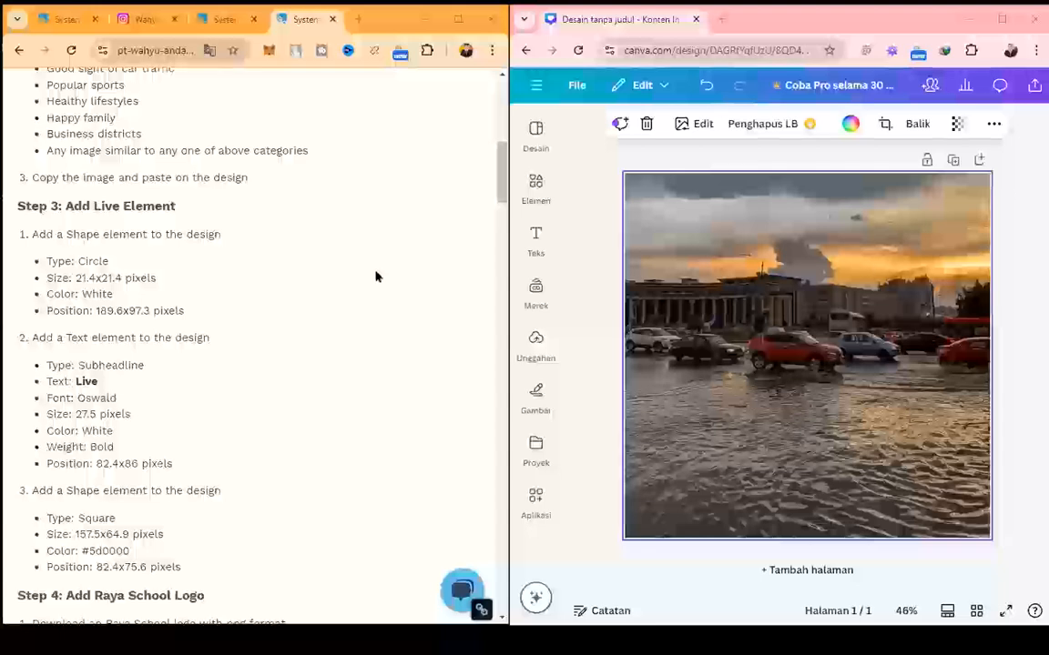
pyautogui.click(102, 201)
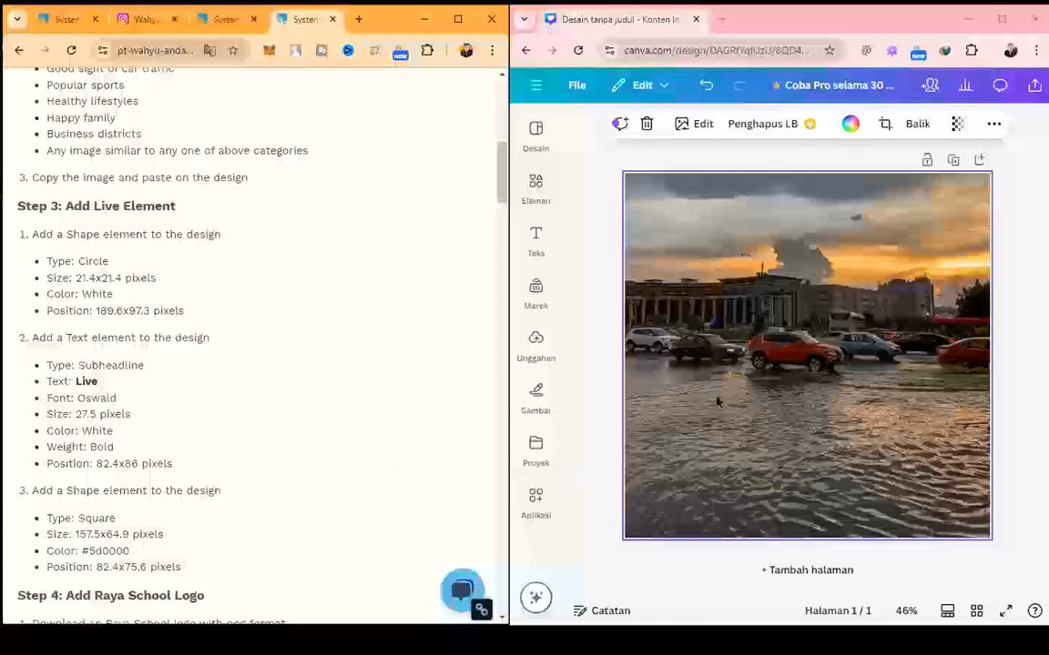
pyautogui.click(536, 193)
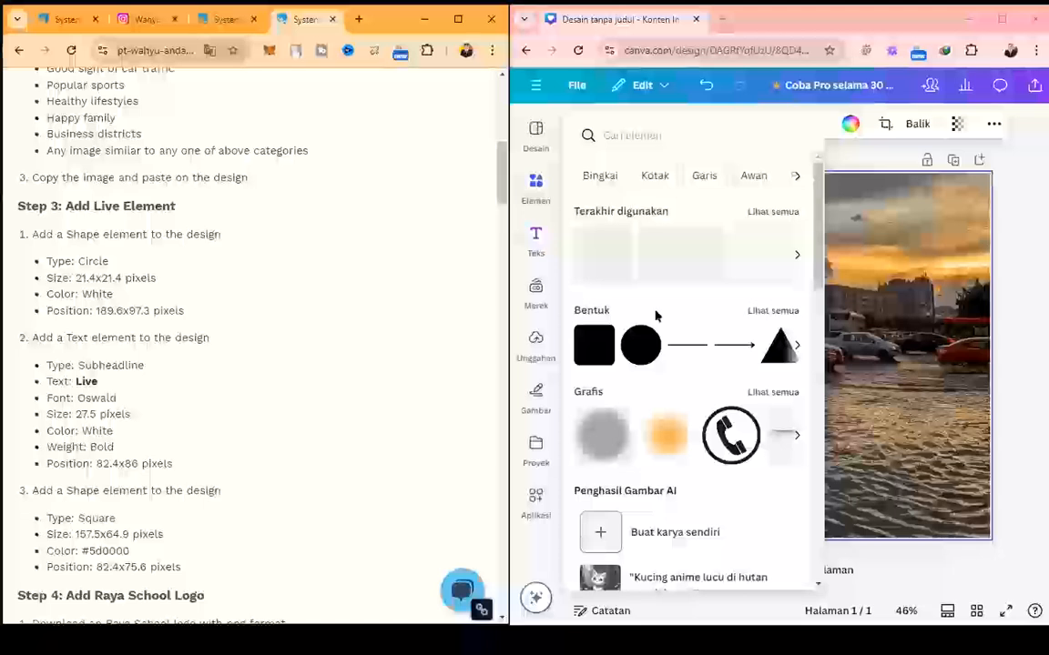
pyautogui.click(799, 351)
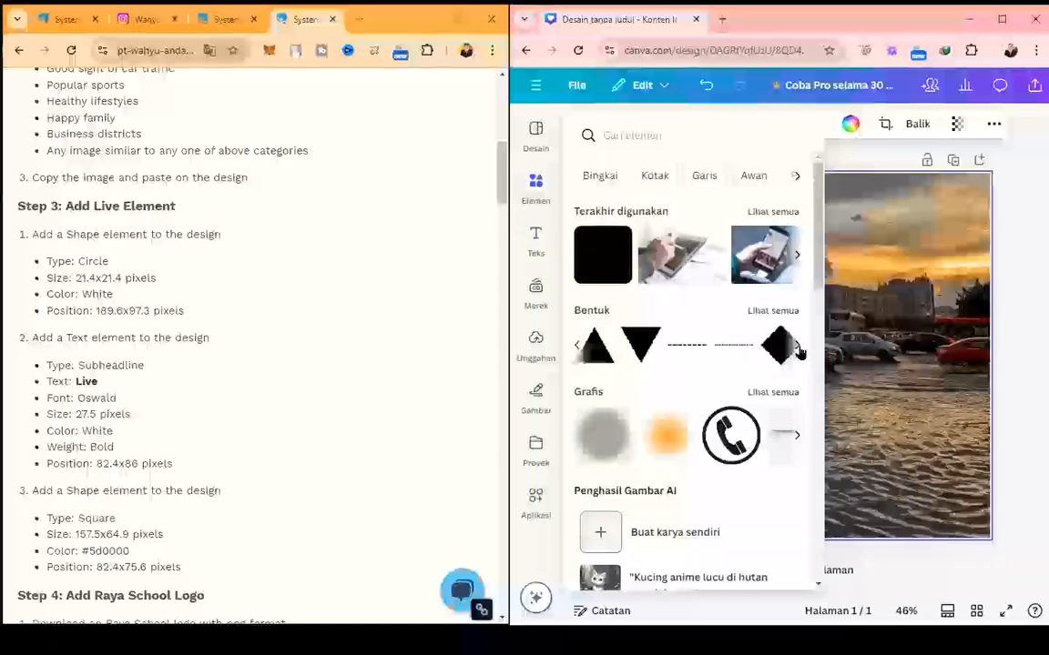
pyautogui.click(577, 346)
pyautogui.click(576, 347)
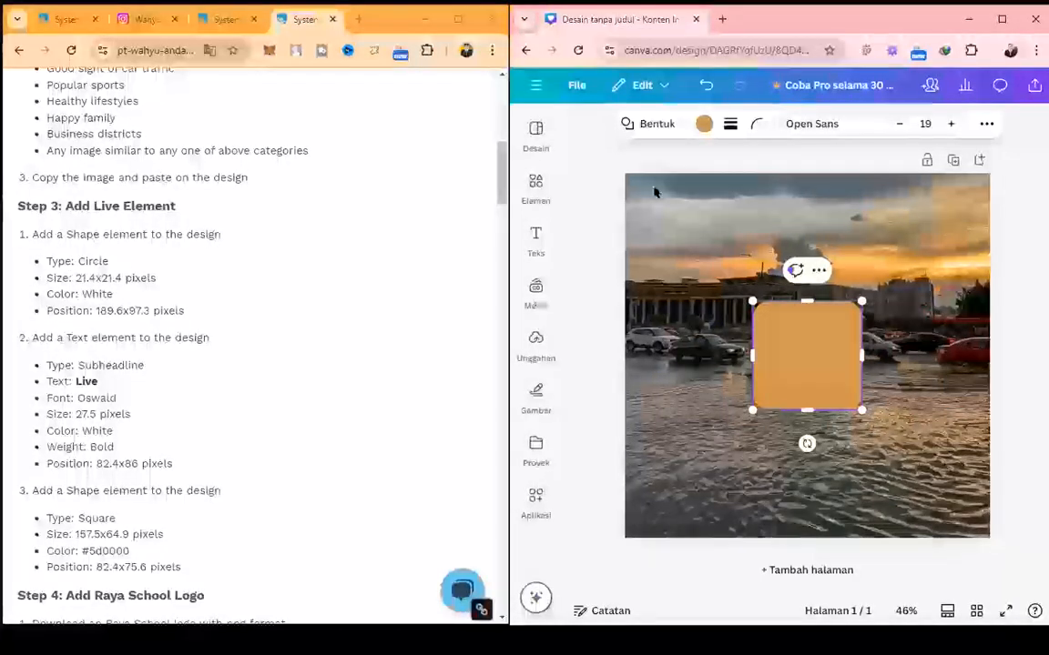
pyautogui.click(630, 127)
pyautogui.click(755, 189)
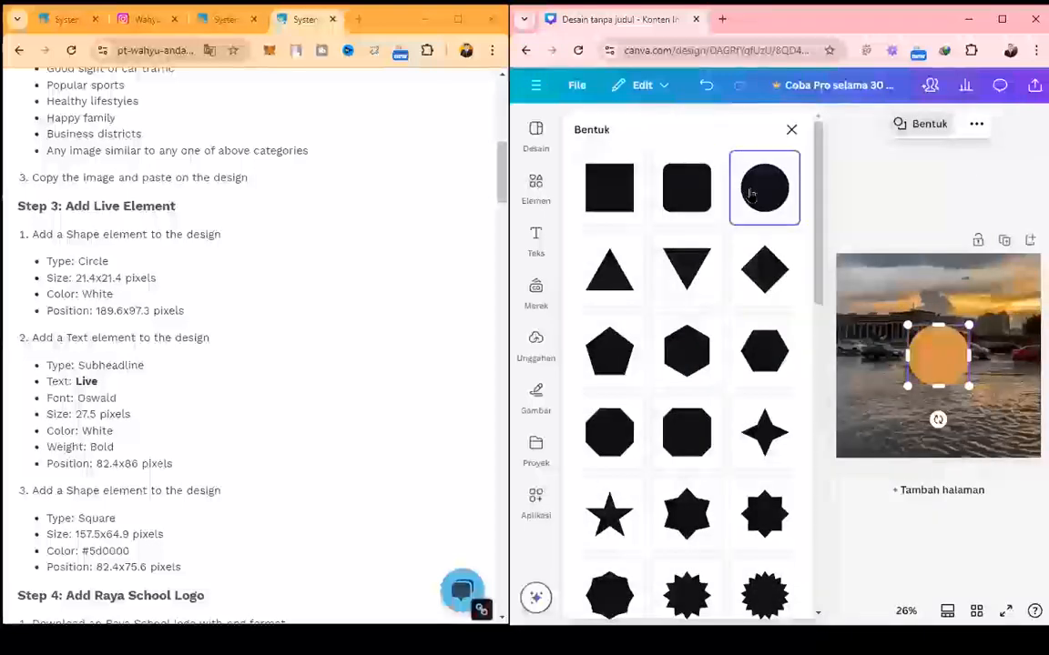
pyautogui.click(932, 352)
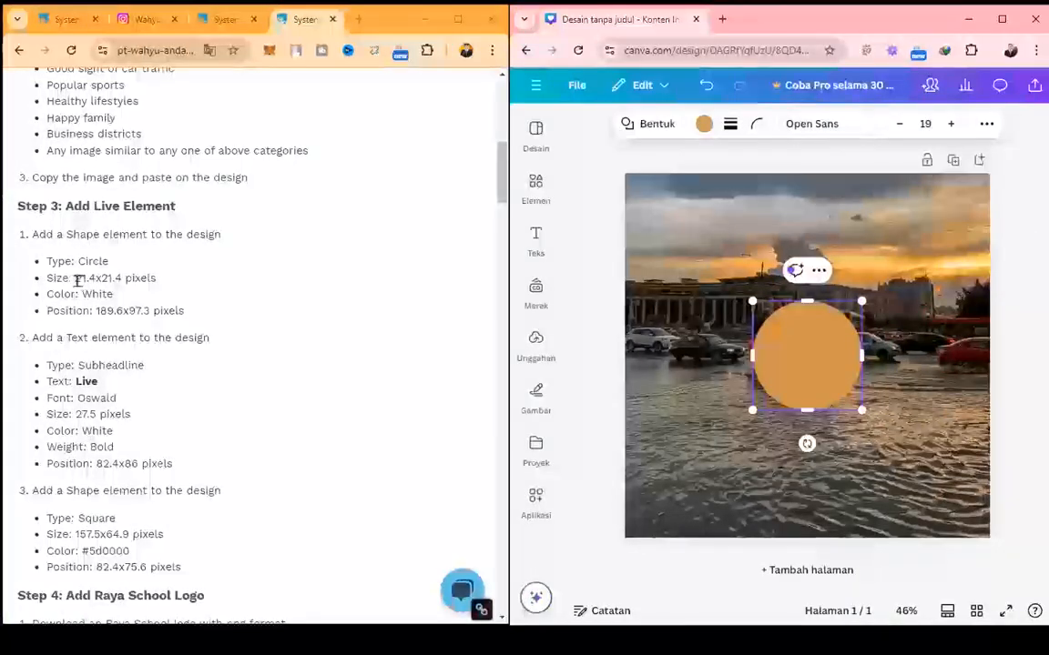
# - Set the circle's width and height to 21.4 pixels each, using the size given in the procedure
pyautogui.moveTo(75, 279); pyautogui.dragTo(96, 279)
pyautogui.hotkey('ctrl', 'c')
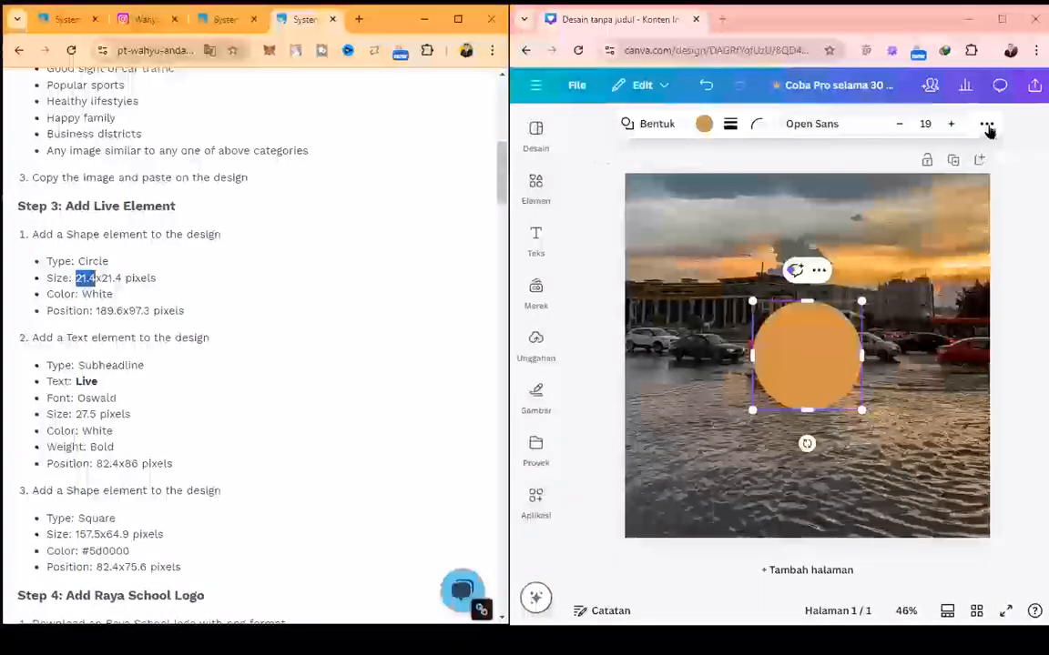
pyautogui.click(986, 125)
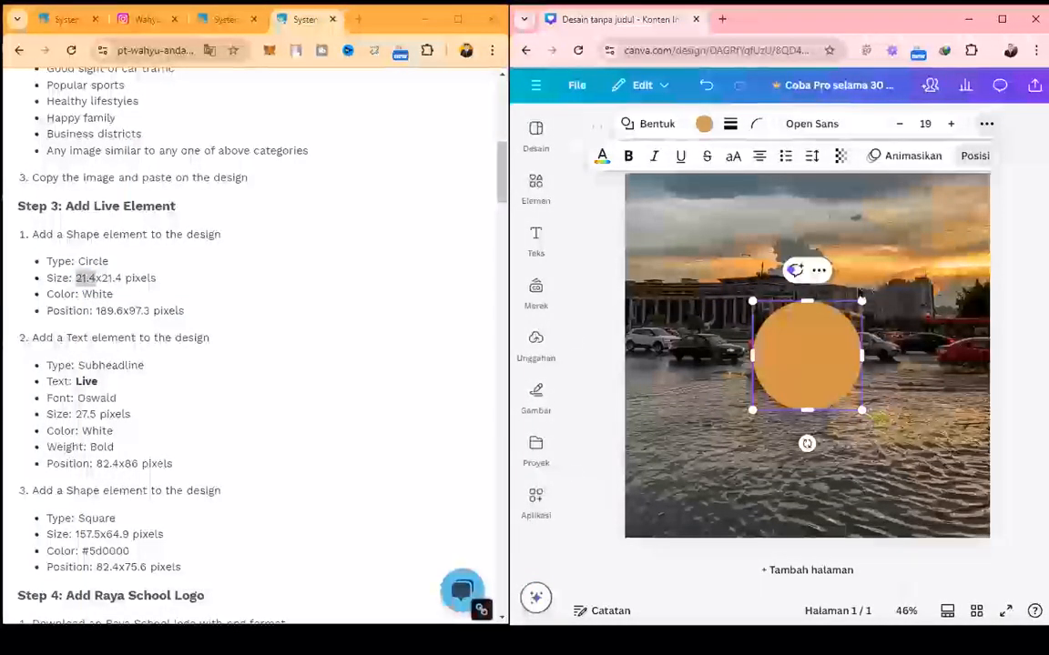
pyautogui.click(973, 157)
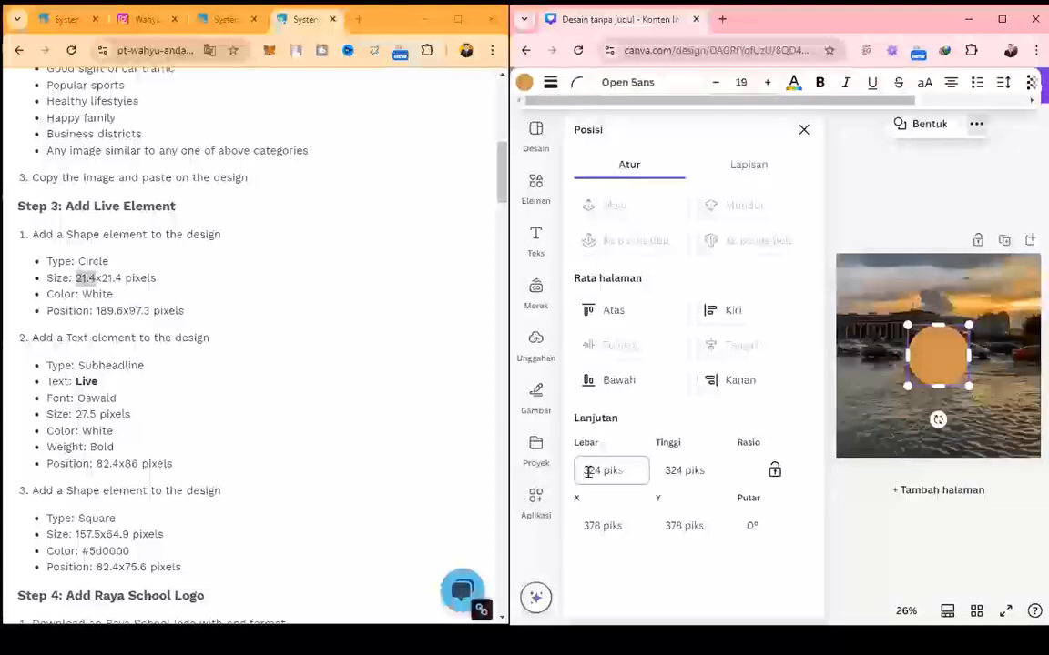
pyautogui.click(587, 470)
pyautogui.hotkey('ctrl', 'v')
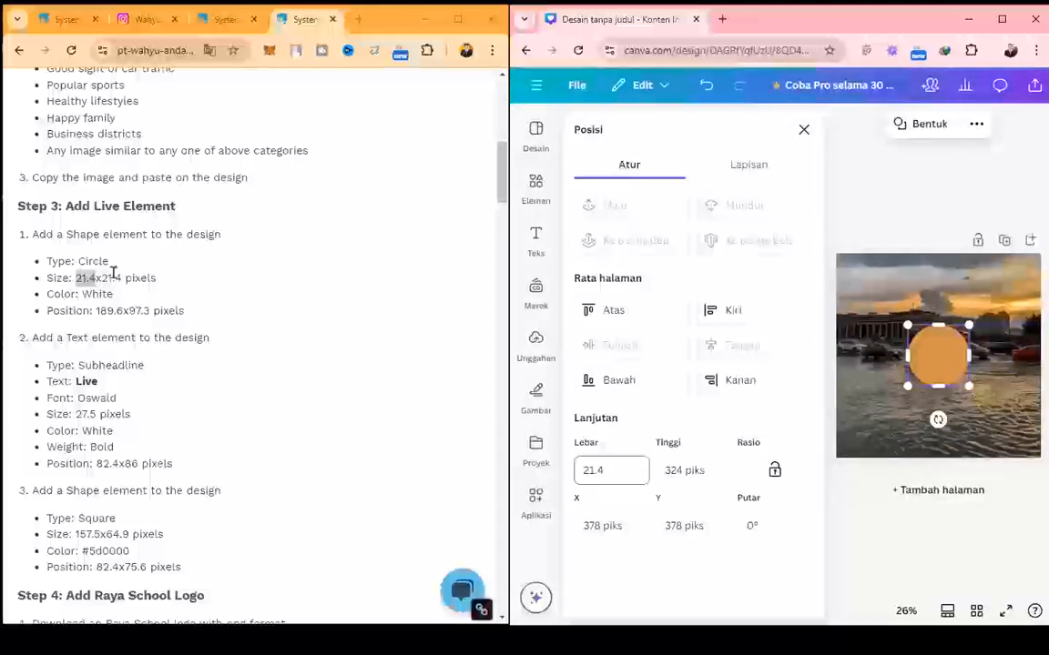
pyautogui.click(115, 274)
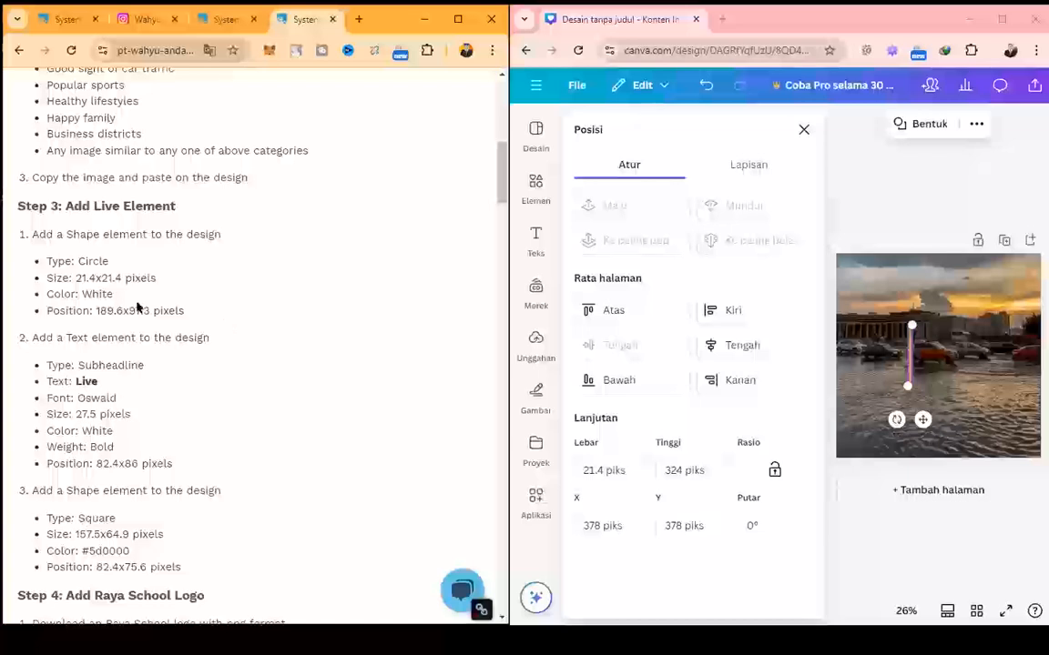
pyautogui.moveTo(120, 278); pyautogui.dragTo(106, 279)
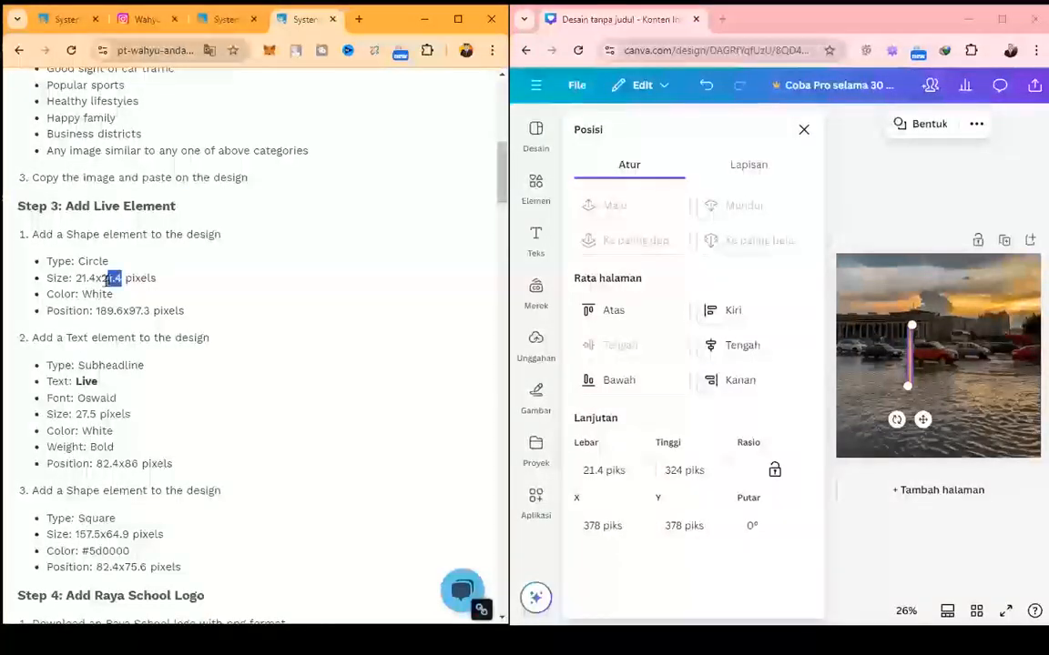
pyautogui.click(693, 469)
pyautogui.hotkey('ctrl', 'v')
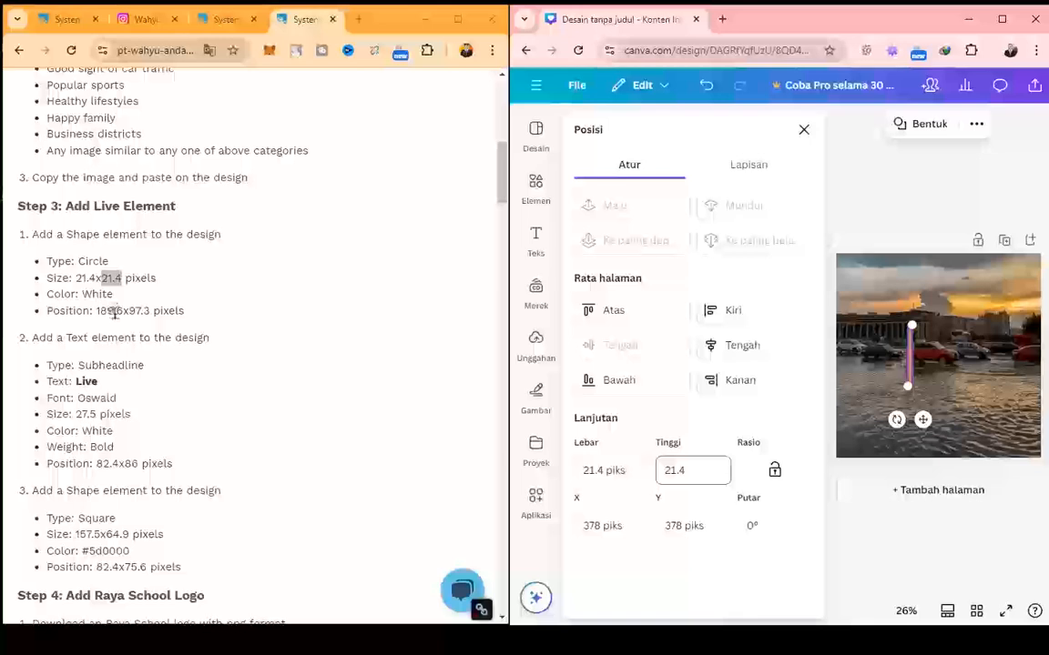
pyautogui.click(127, 310)
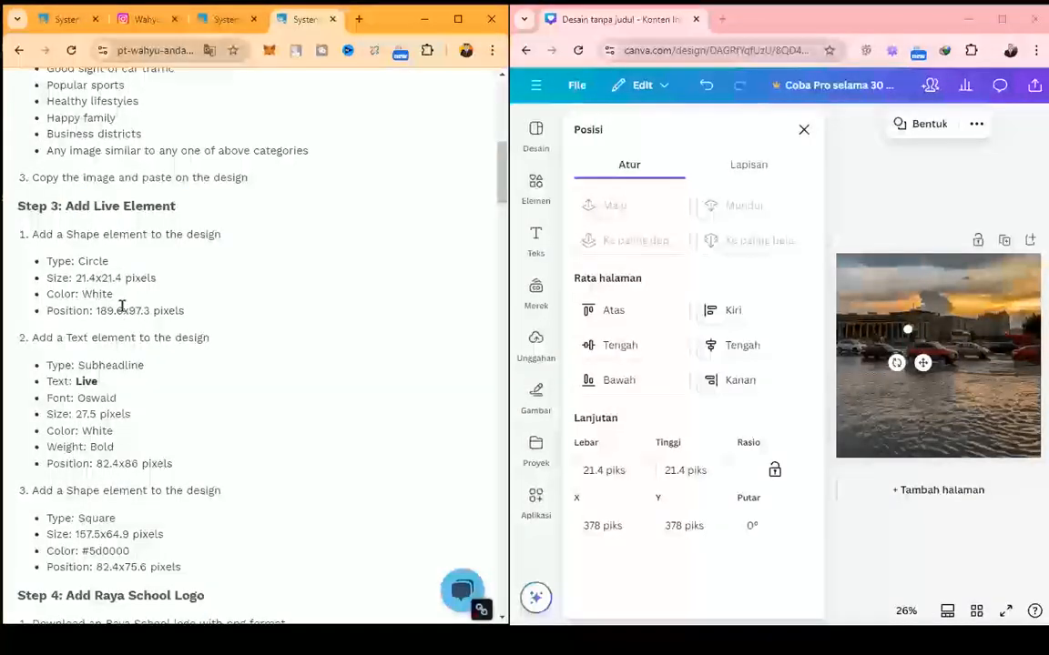
# - Position the circle at X 189.6 and Y 97.3 pixels, using the position given in the procedure
pyautogui.moveTo(96, 311); pyautogui.dragTo(123, 310)
pyautogui.hotkey('ctrl', 'c')
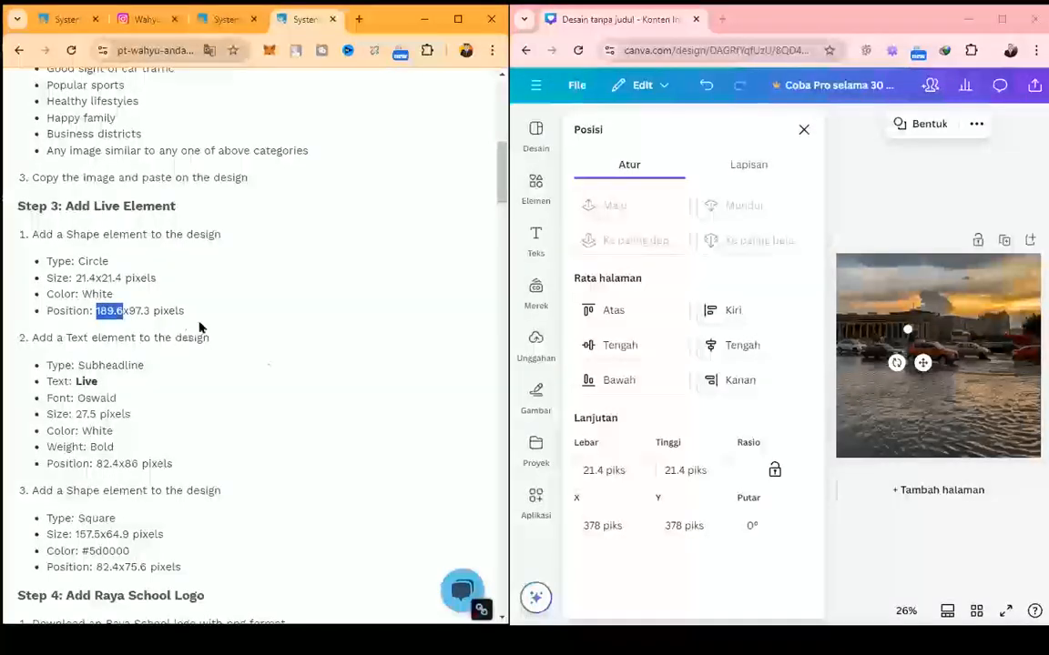
pyautogui.click(585, 521)
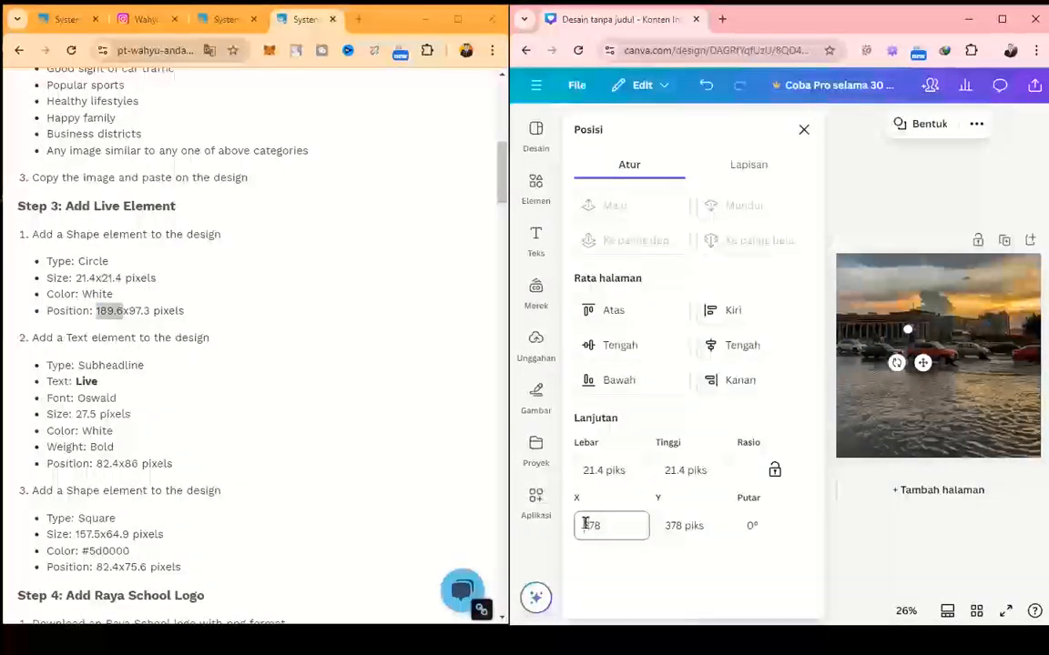
pyautogui.hotkey('ctrl', 'v')
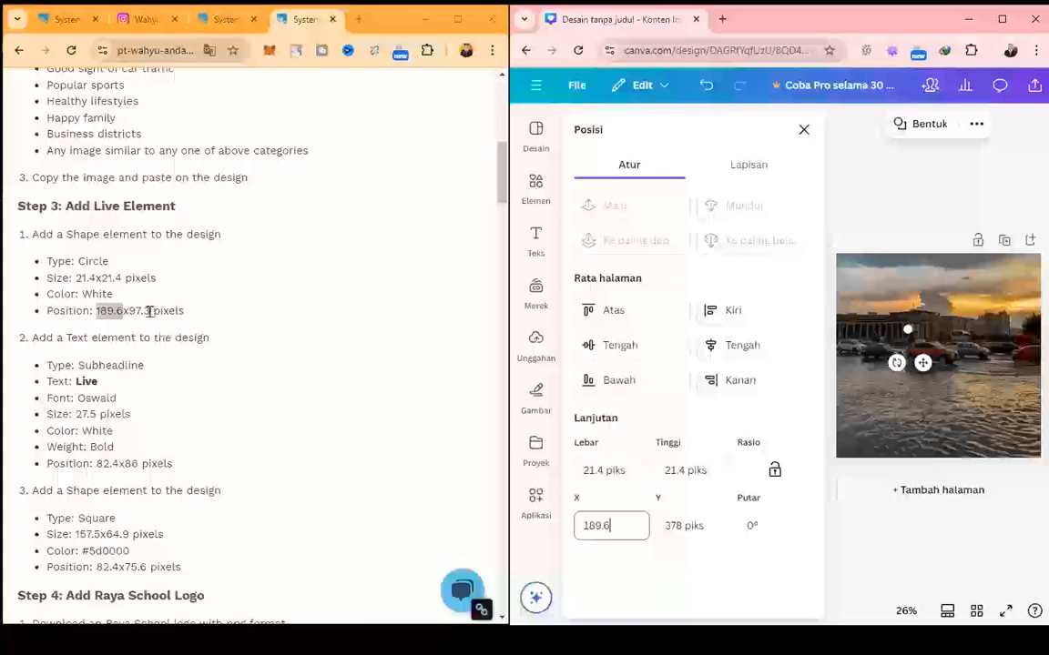
pyautogui.moveTo(150, 311); pyautogui.dragTo(129, 310)
pyautogui.hotkey('ctrl', 'c')
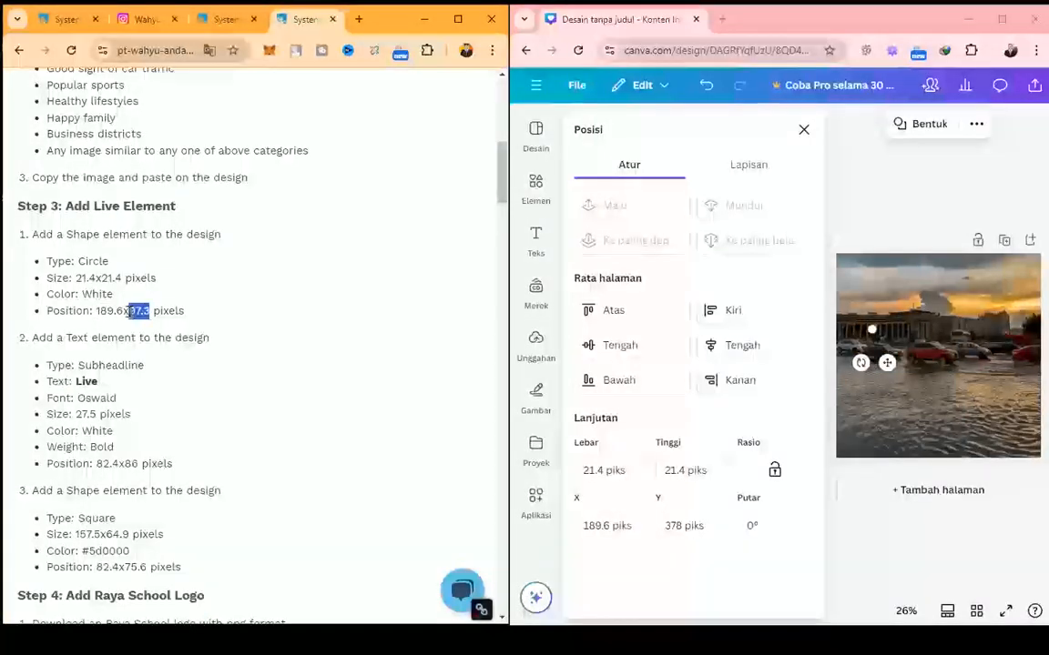
pyautogui.click(664, 526)
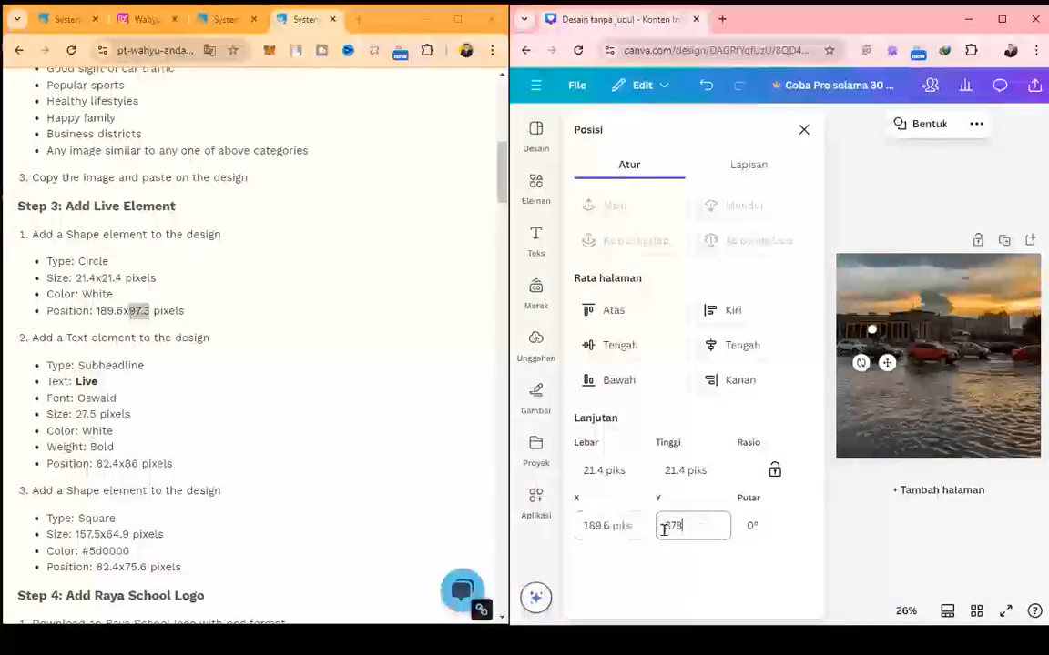
pyautogui.hotkey('ctrl', 'a')
pyautogui.hotkey('ctrl', 'v')
pyautogui.click(752, 528)
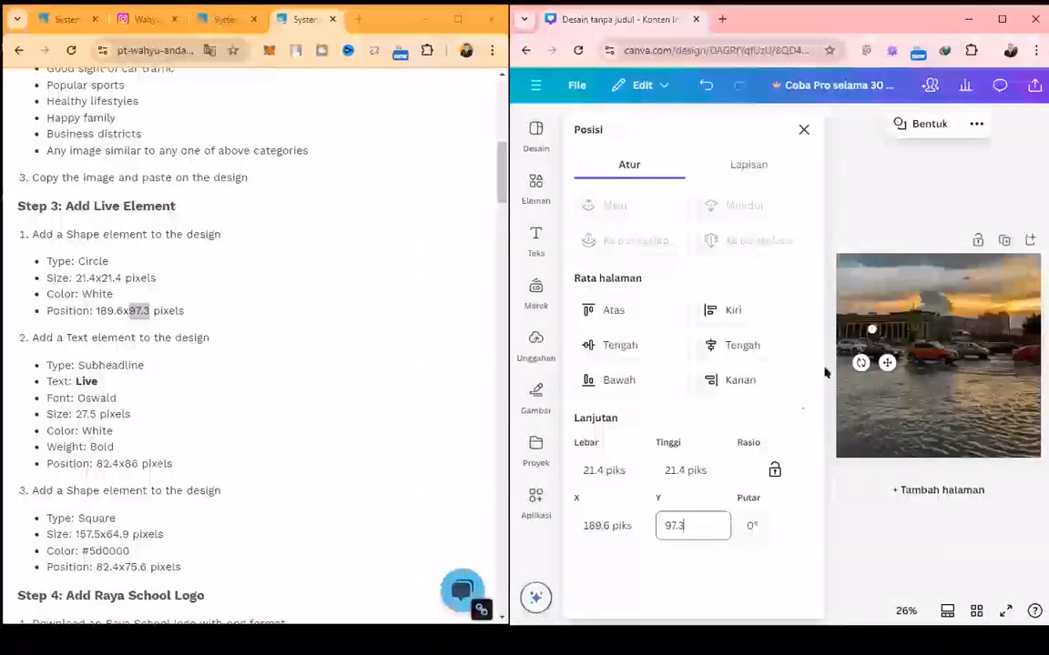
pyautogui.press('Tab')
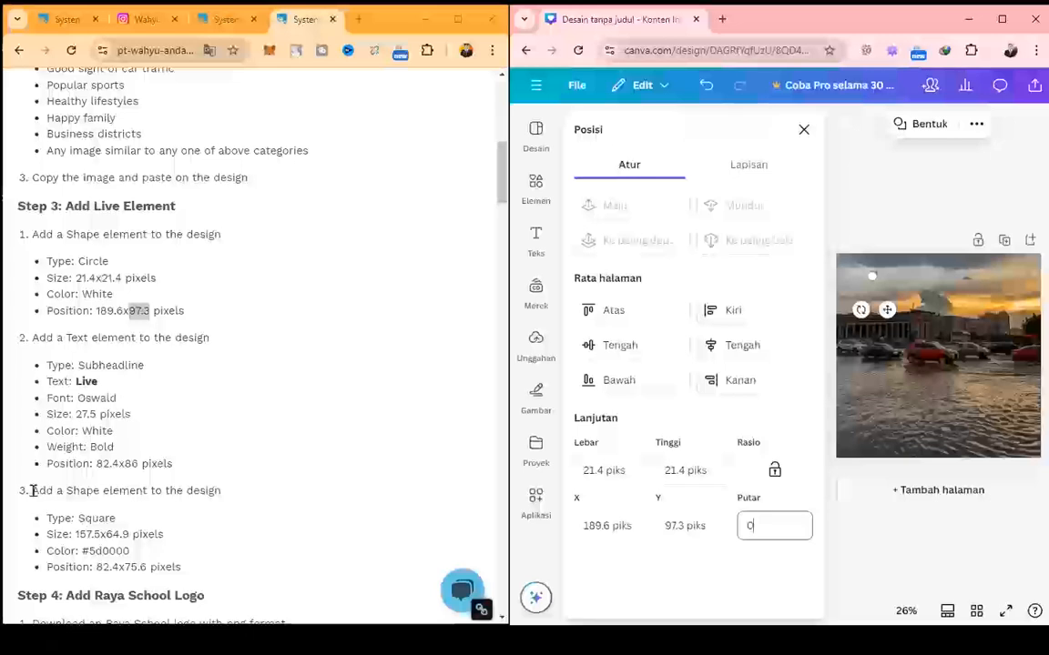
pyautogui.click(182, 569)
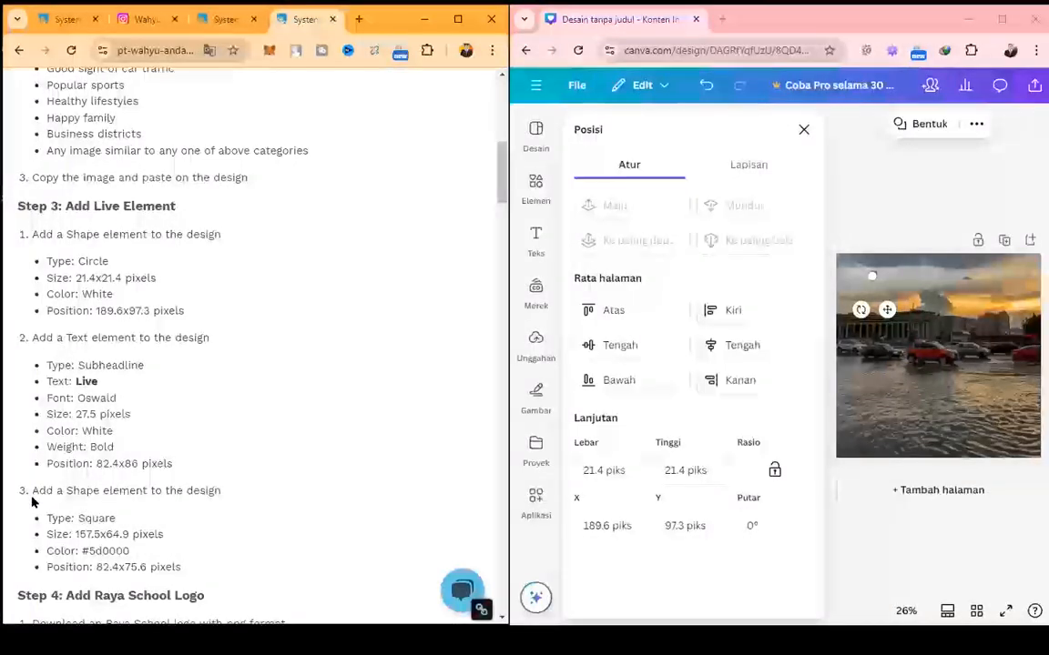
pyautogui.moveTo(32, 493); pyautogui.dragTo(222, 496)
pyautogui.click(140, 505)
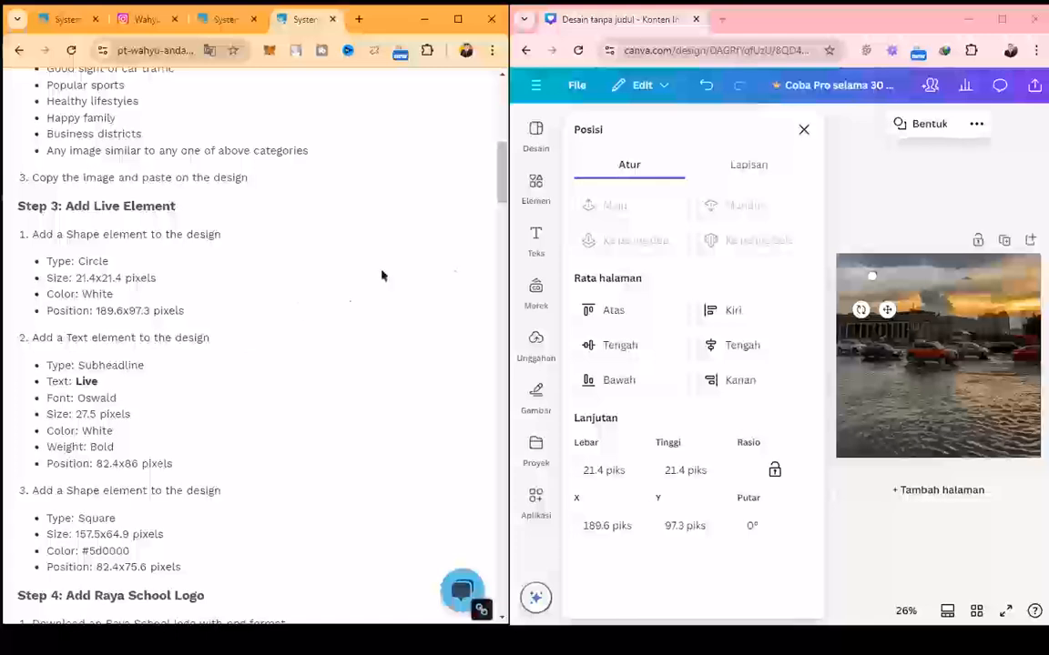
# - Following the procedure's Live element step, add a subheading text element to the design and replace its text with "LIVE"
pyautogui.click(534, 235)
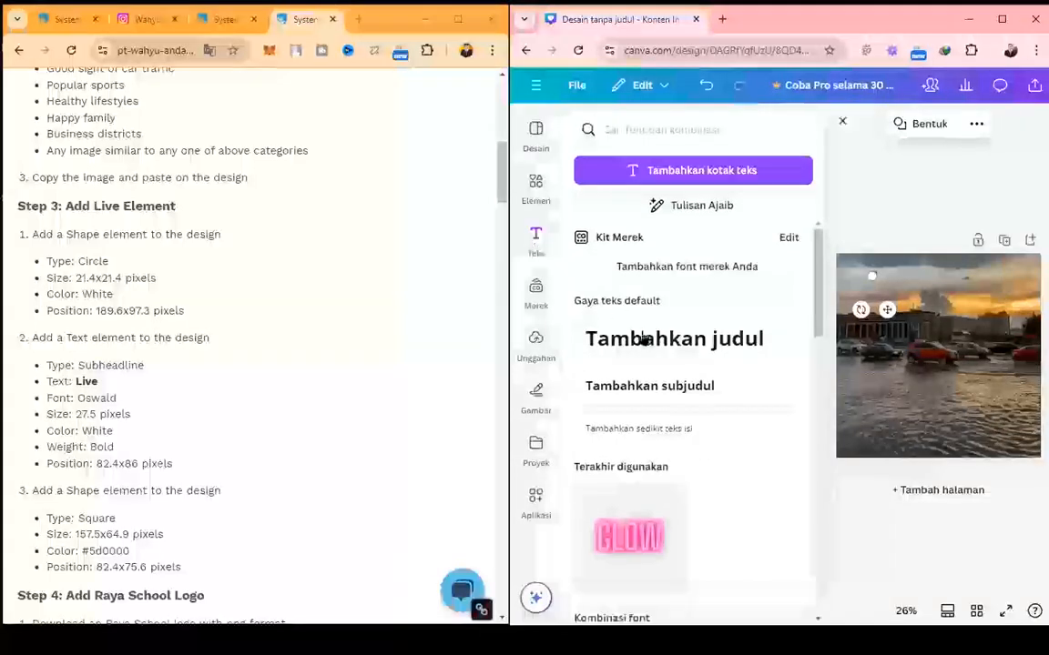
pyautogui.click(687, 389)
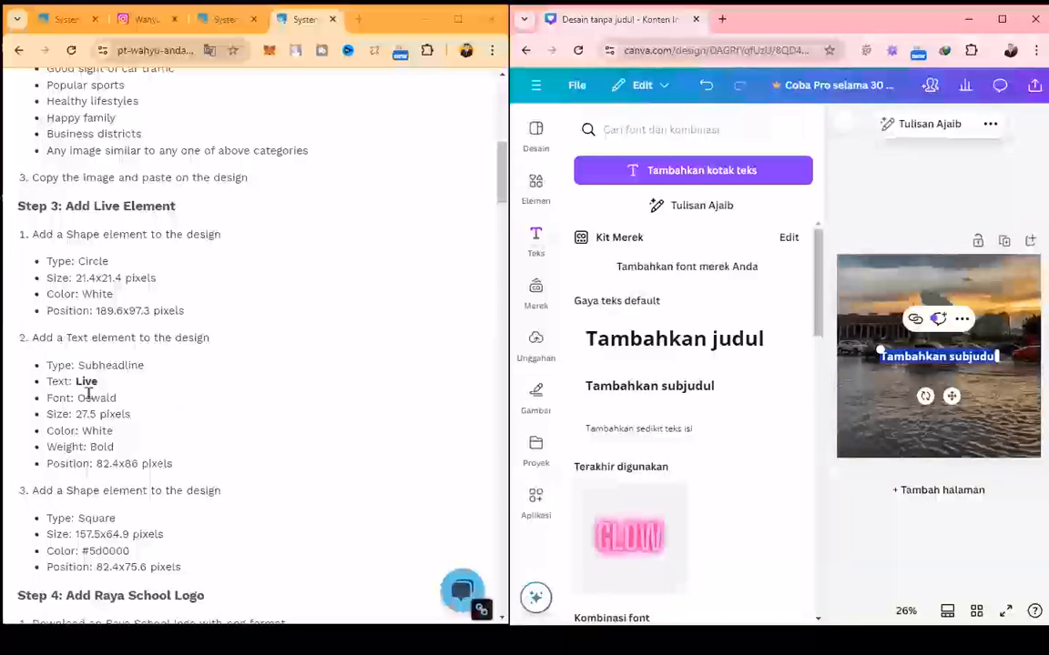
pyautogui.click(86, 381)
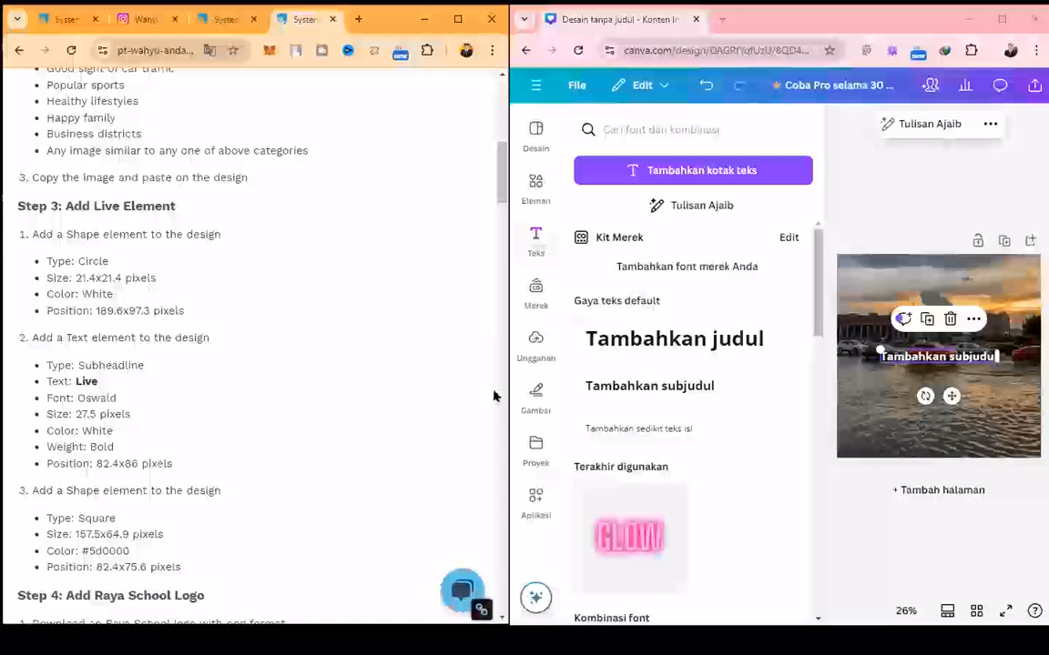
pyautogui.doubleClick(933, 361)
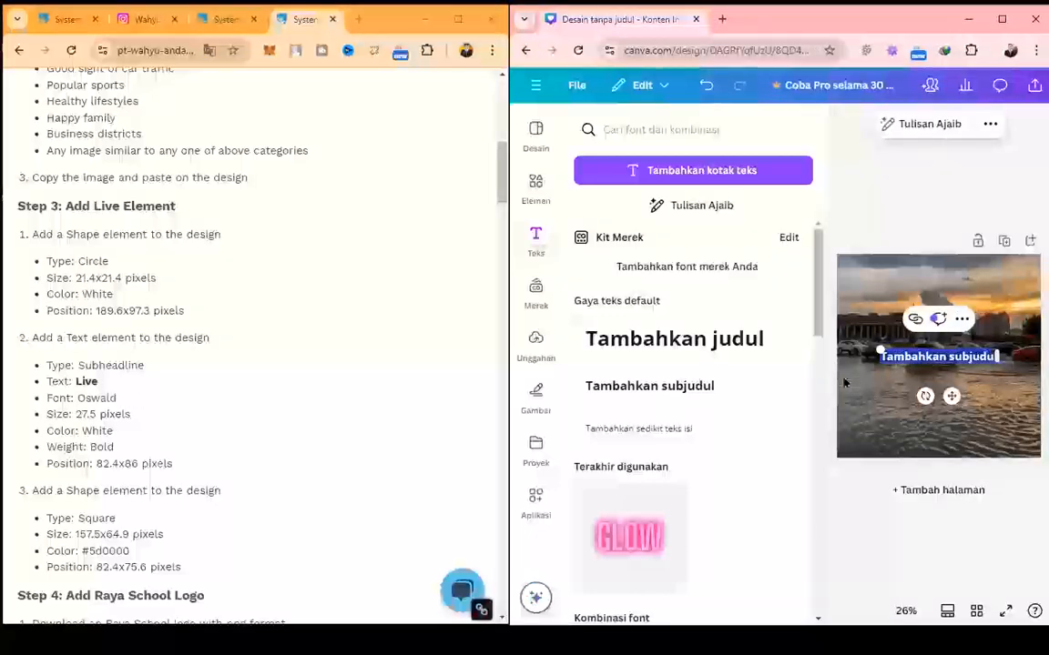
pyautogui.write('LIVE')
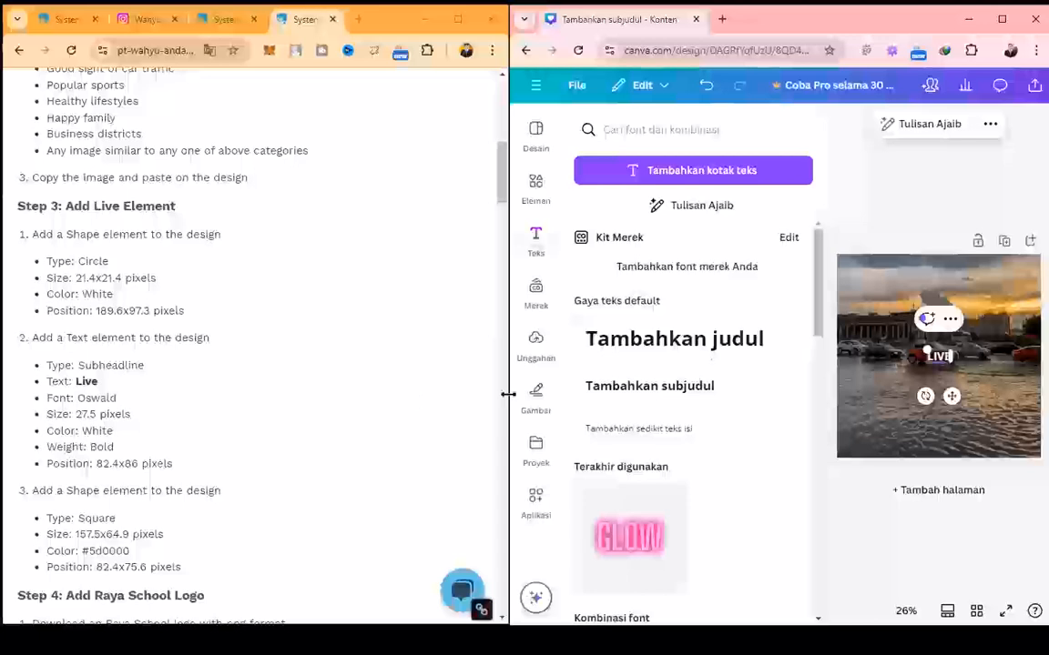
pyautogui.click(929, 208)
# - Change the LIVE text's font to Oswald, as given in the procedure
pyautogui.click(938, 362)
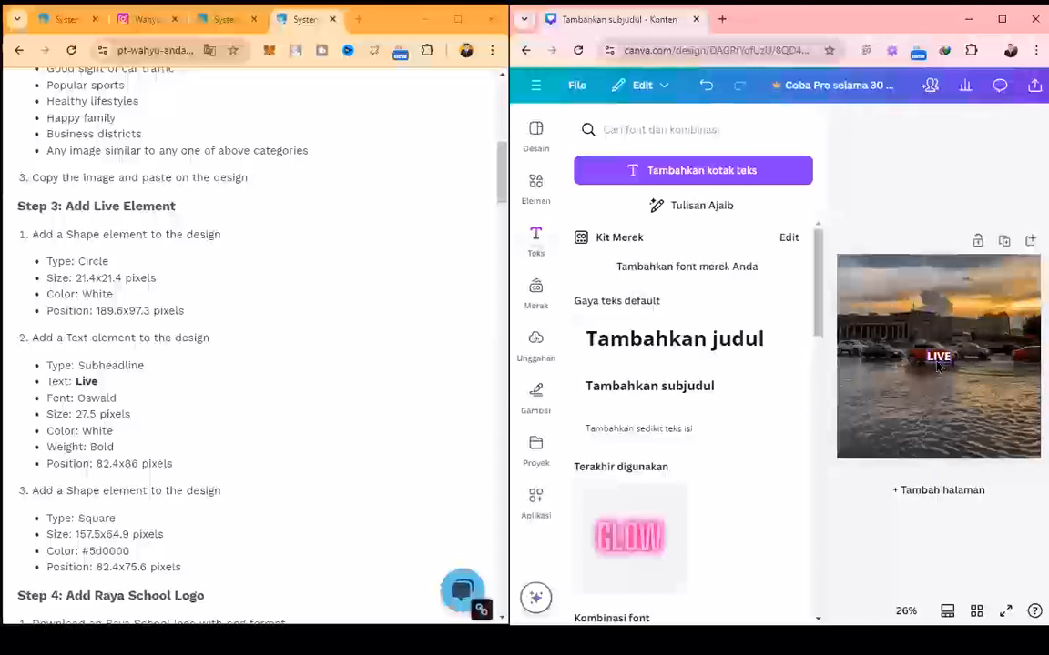
pyautogui.click(898, 230)
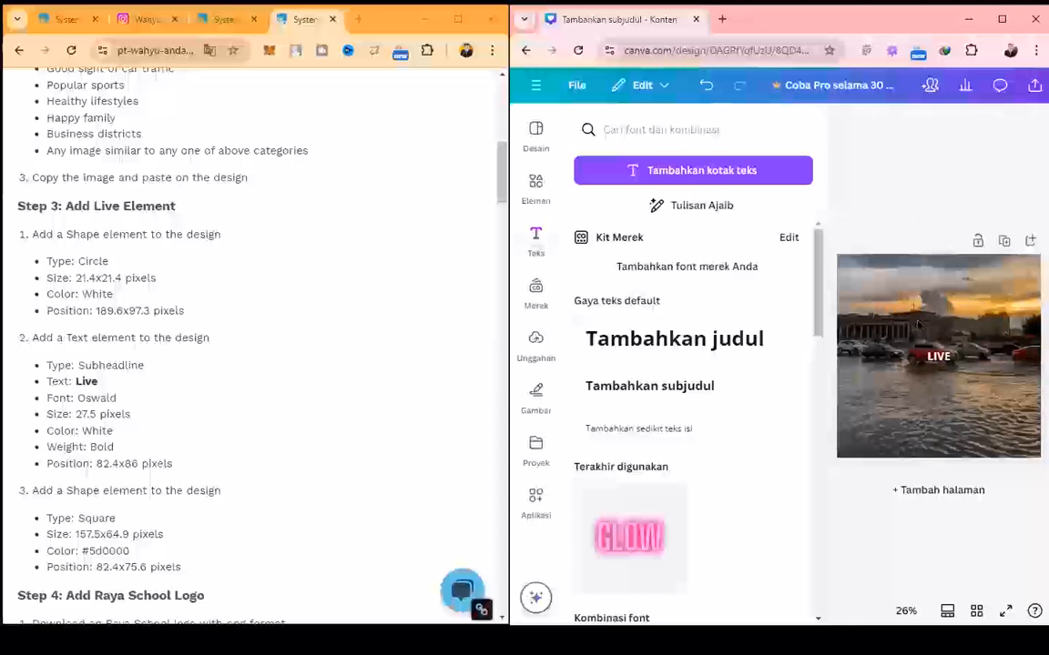
pyautogui.click(888, 357)
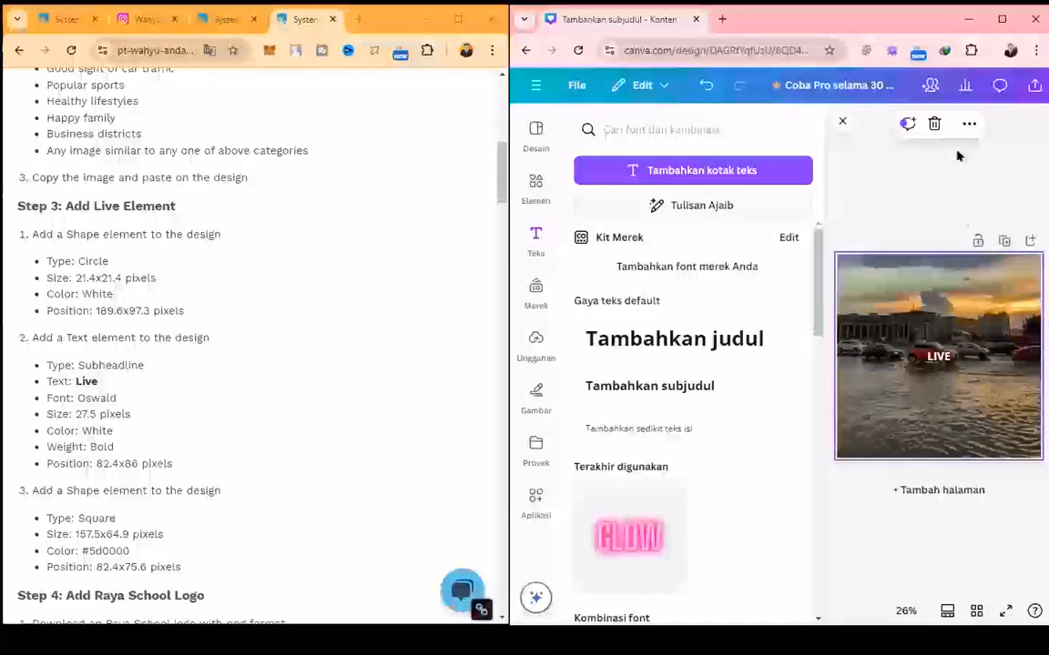
pyautogui.click(943, 358)
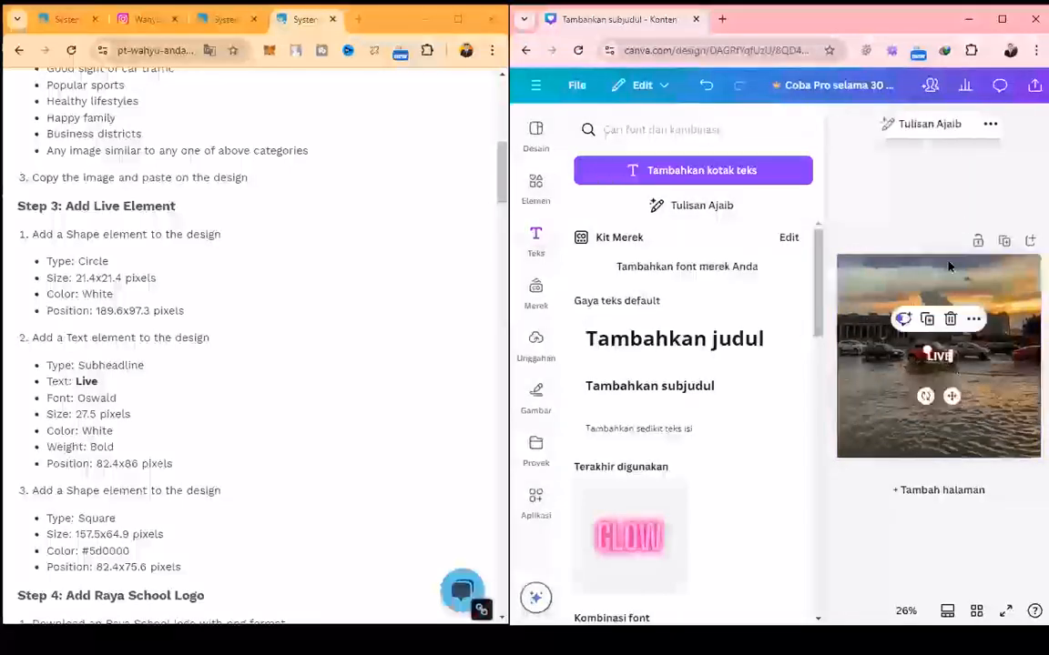
pyautogui.click(989, 124)
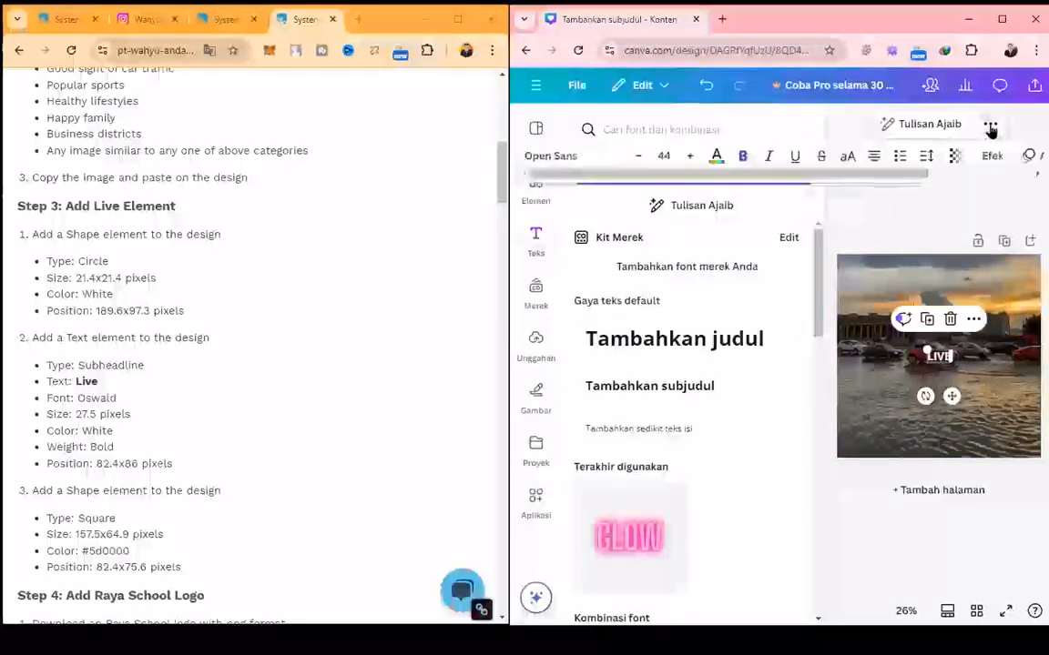
pyautogui.click(587, 161)
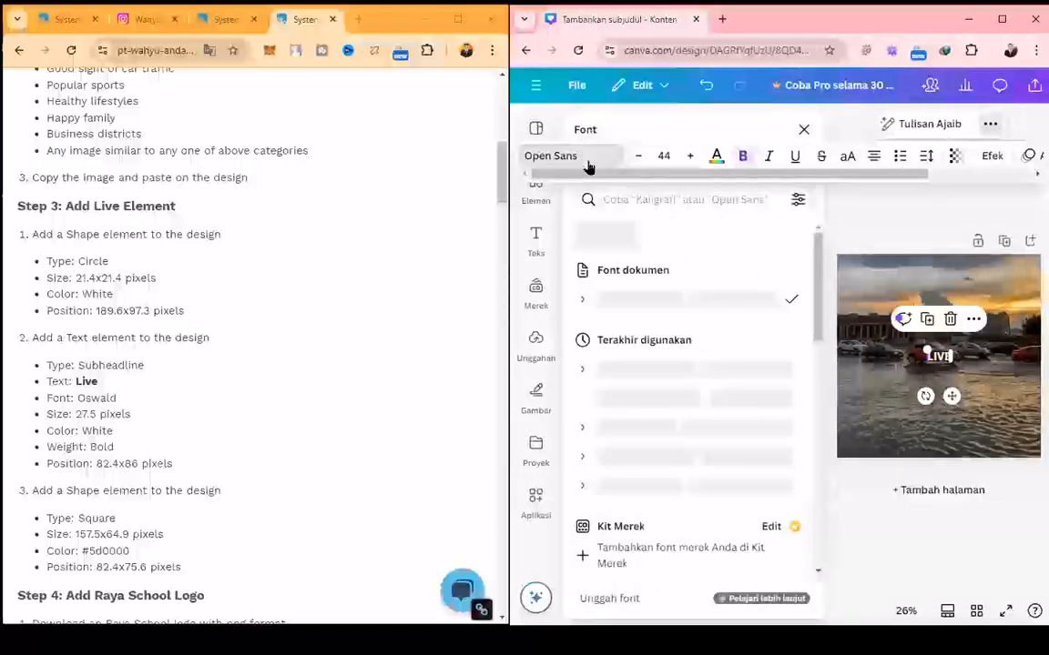
pyautogui.click(641, 199)
pyautogui.write('oSWALD')
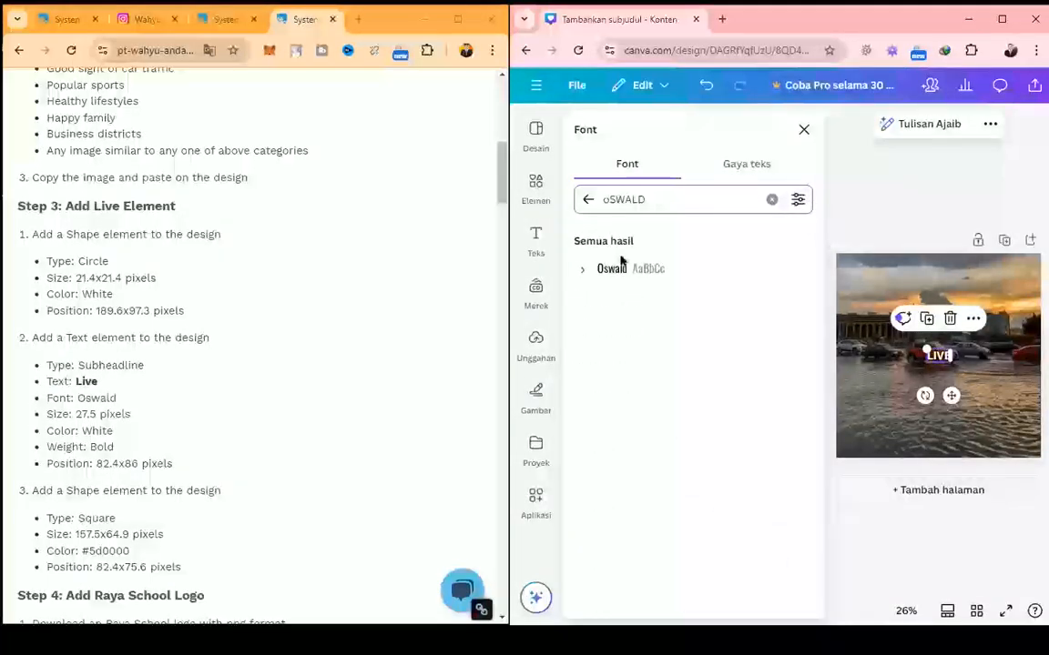
pyautogui.click(607, 273)
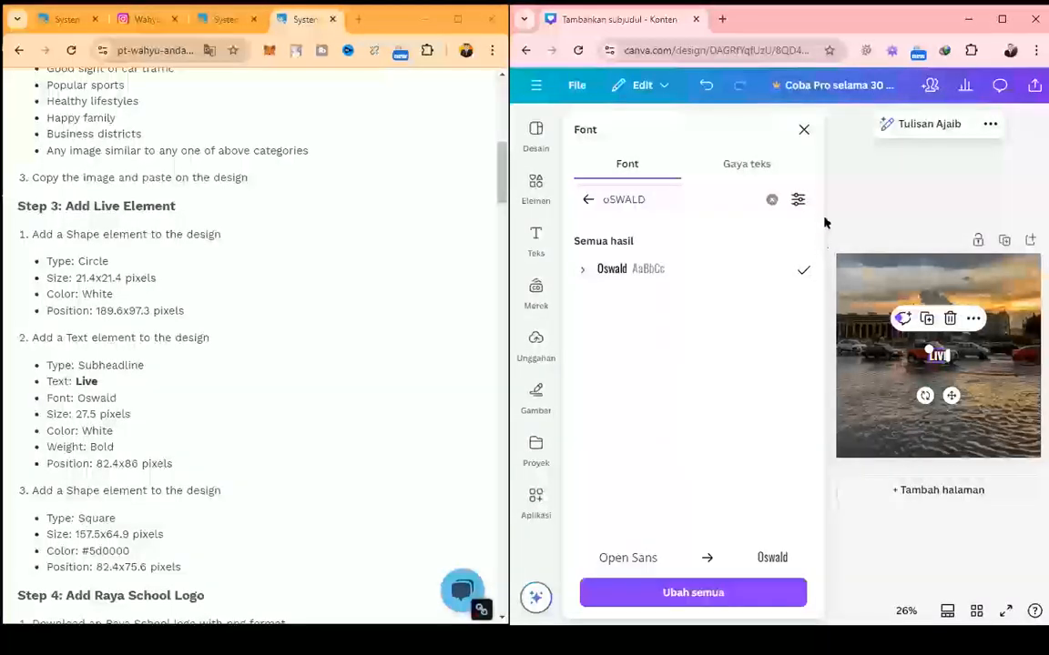
# - Set the LIVE text's font size to 27.5, as given in the procedure
pyautogui.click(991, 125)
pyautogui.click(665, 157)
pyautogui.write('27,5')
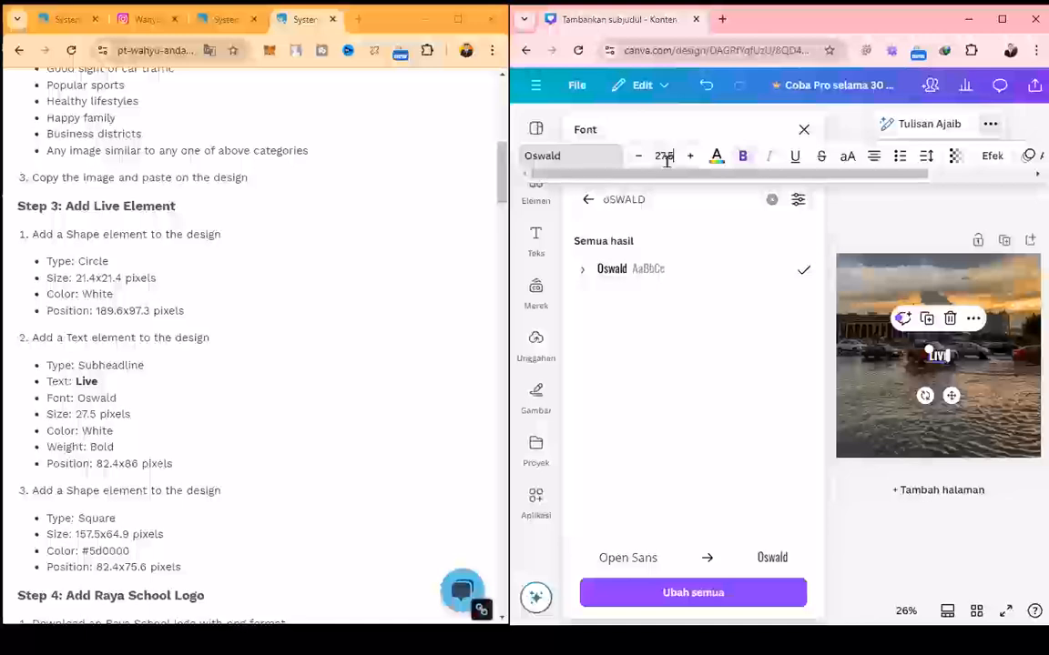
pyautogui.press('Return')
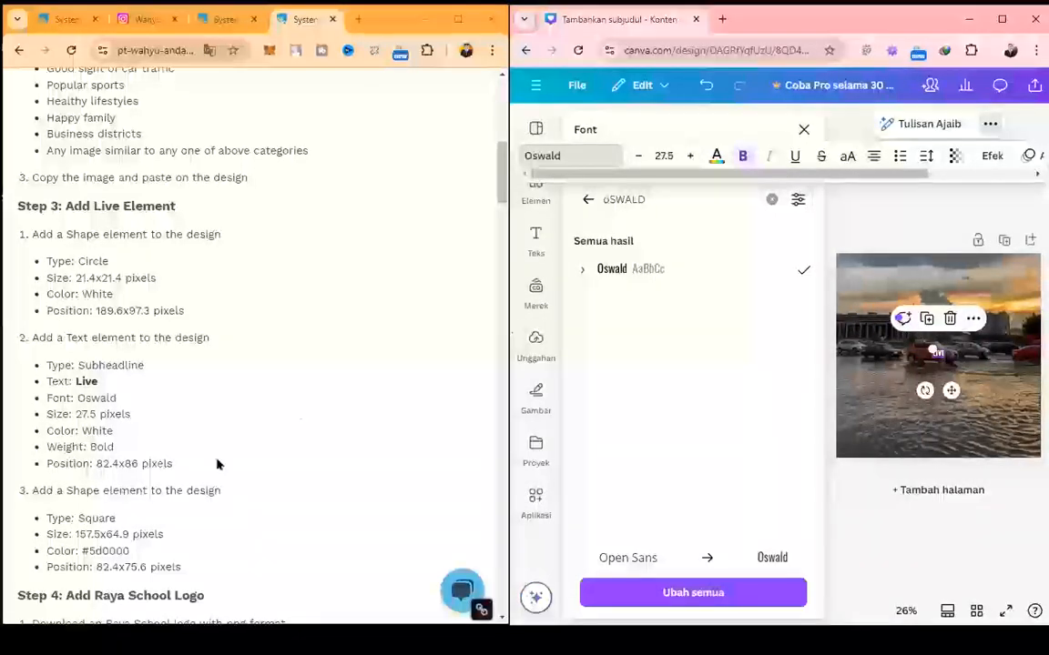
# - Copy the text's X position from the procedure and set the LIVE text's X to 82.4 pixels
pyautogui.click(110, 465)
pyautogui.doubleClick(117, 465)
pyautogui.hotkey('ctrl', 'c')
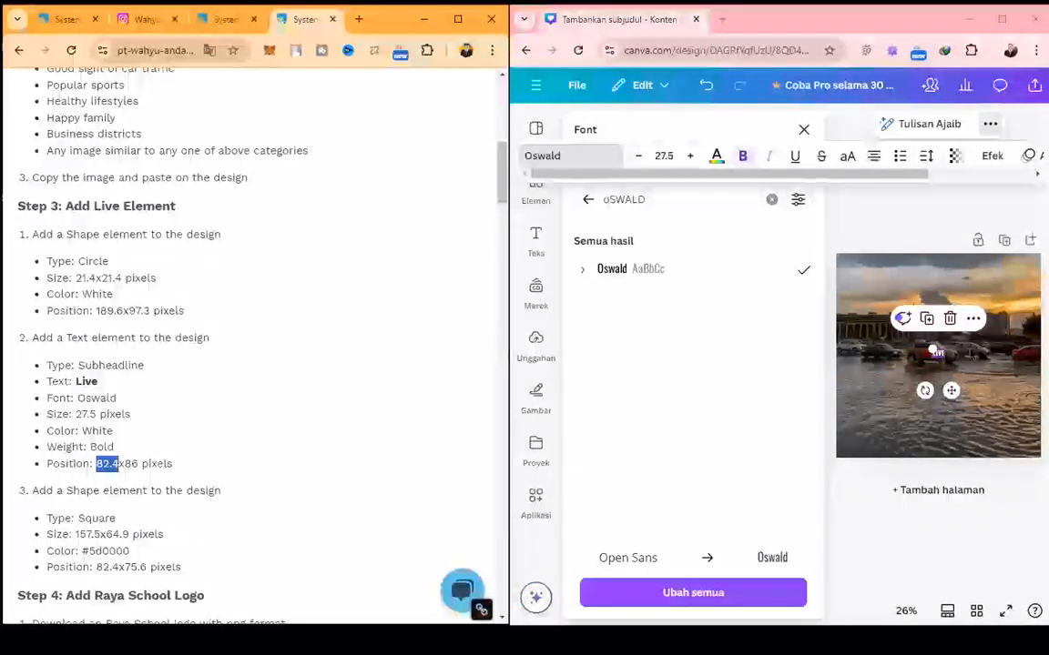
pyautogui.click(973, 318)
pyautogui.scroll(-2, 930, 512)
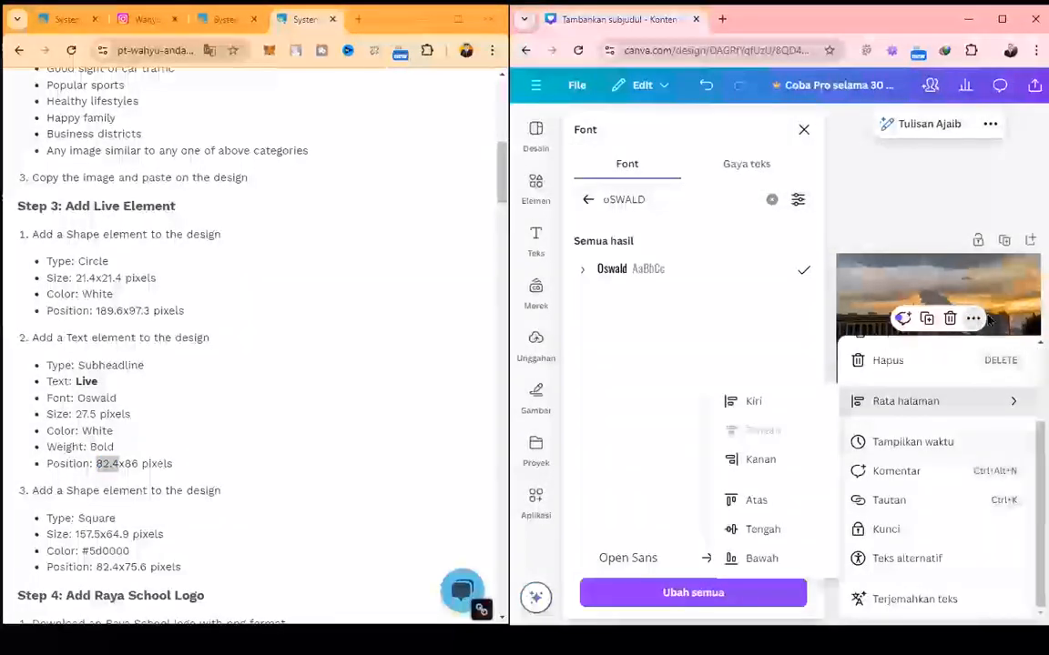
pyautogui.click(990, 125)
pyautogui.click(1018, 174)
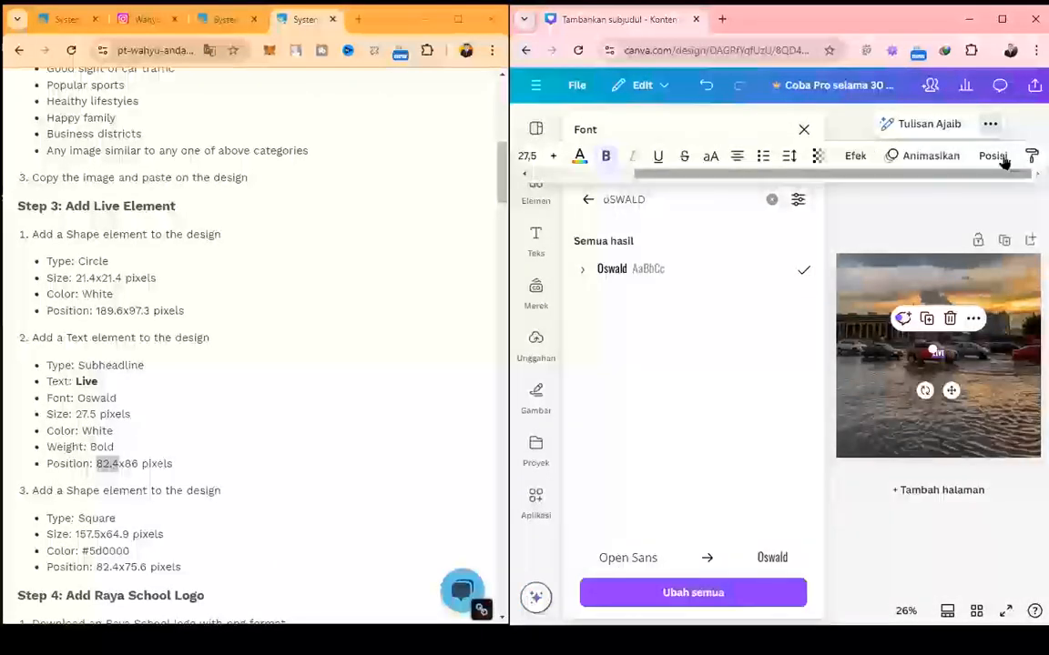
pyautogui.click(1004, 159)
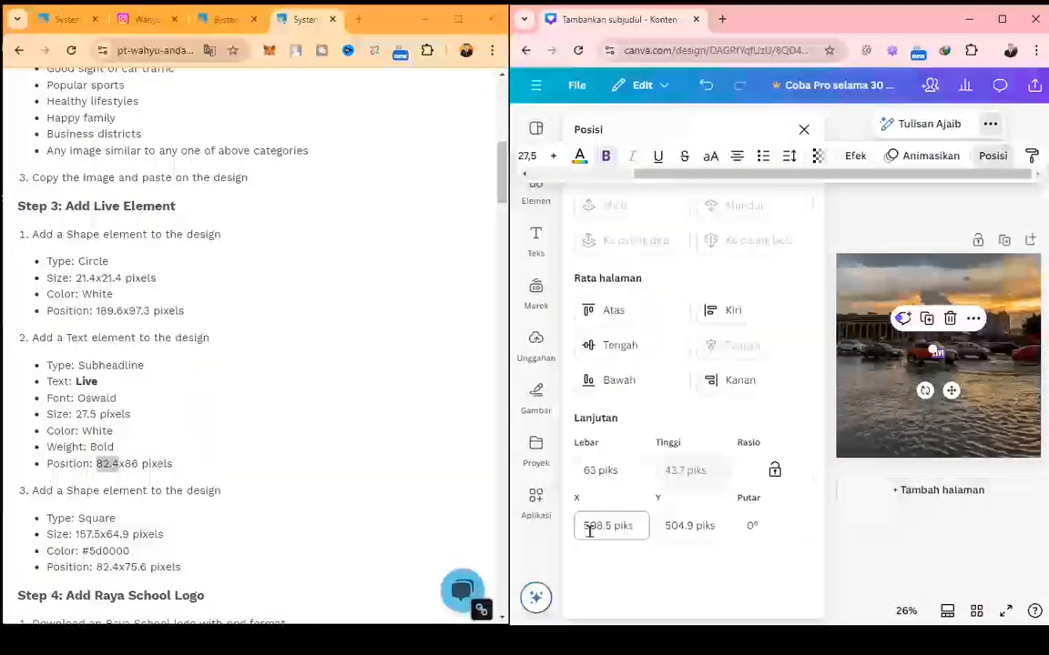
pyautogui.click(590, 528)
pyautogui.hotkey('ctrl', 'v')
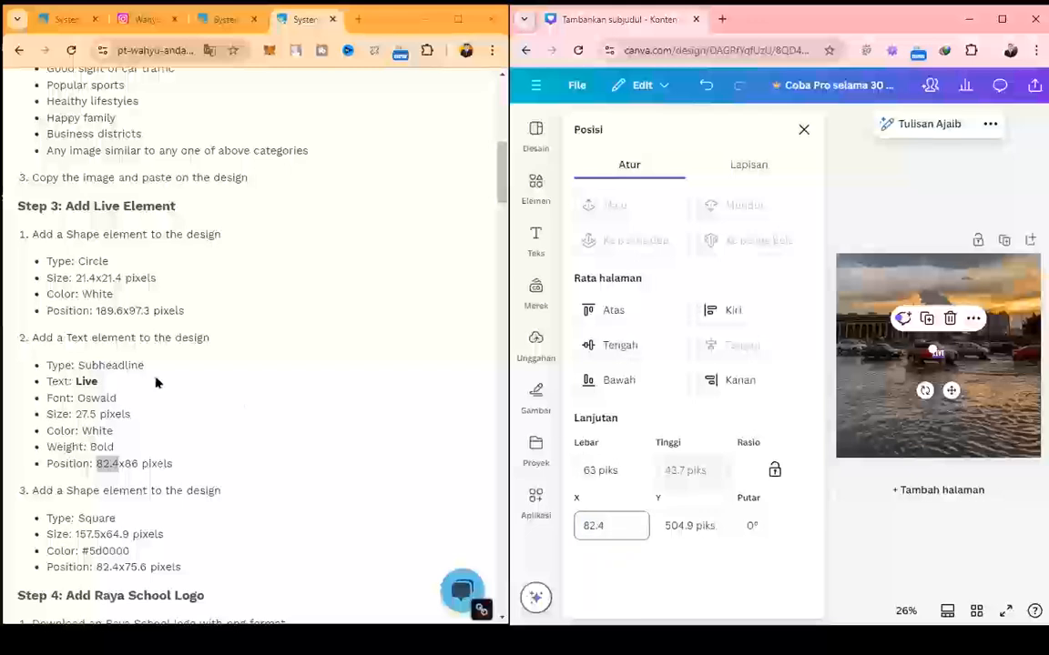
# - Copy the text's Y position from the procedure and set the LIVE text's Y to 86 pixels
pyautogui.doubleClick(134, 463)
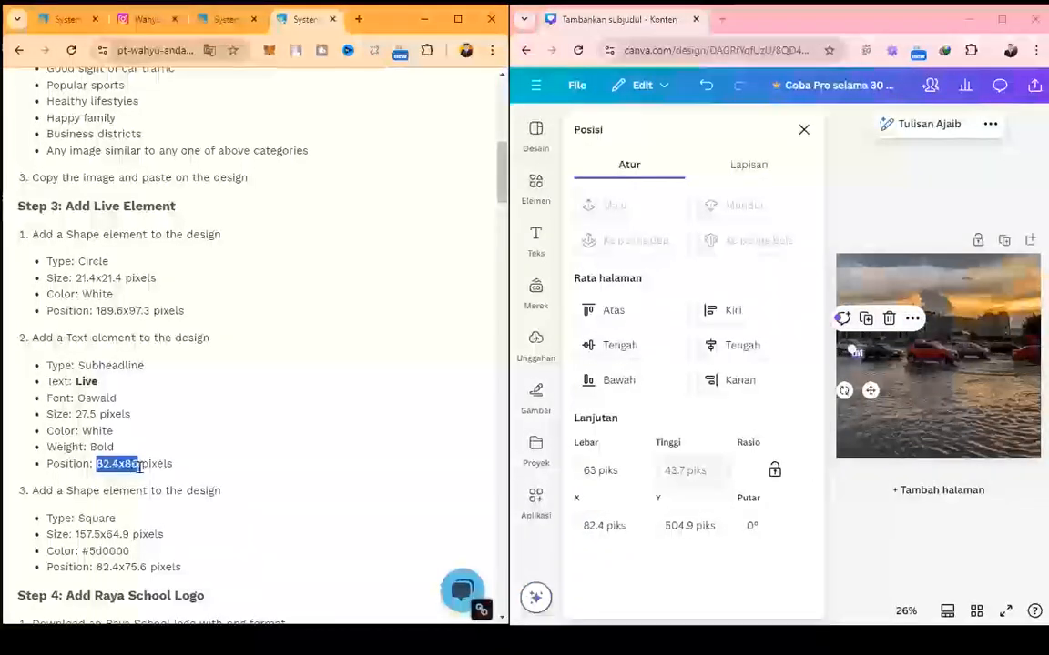
pyautogui.click(140, 467)
pyautogui.moveTo(126, 464); pyautogui.dragTo(139, 464)
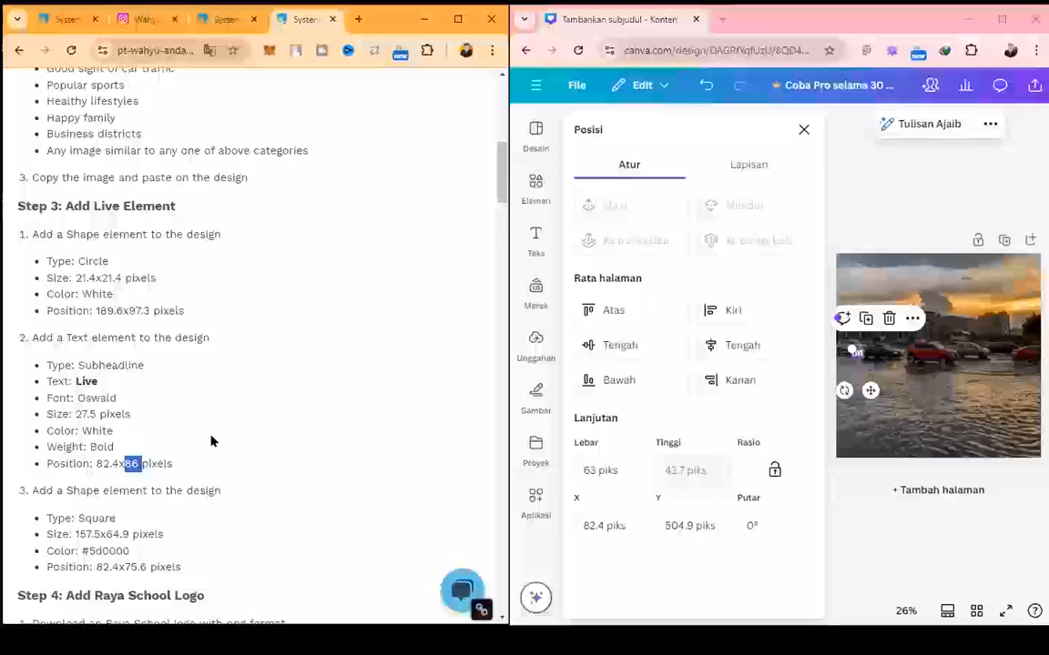
pyautogui.click(660, 526)
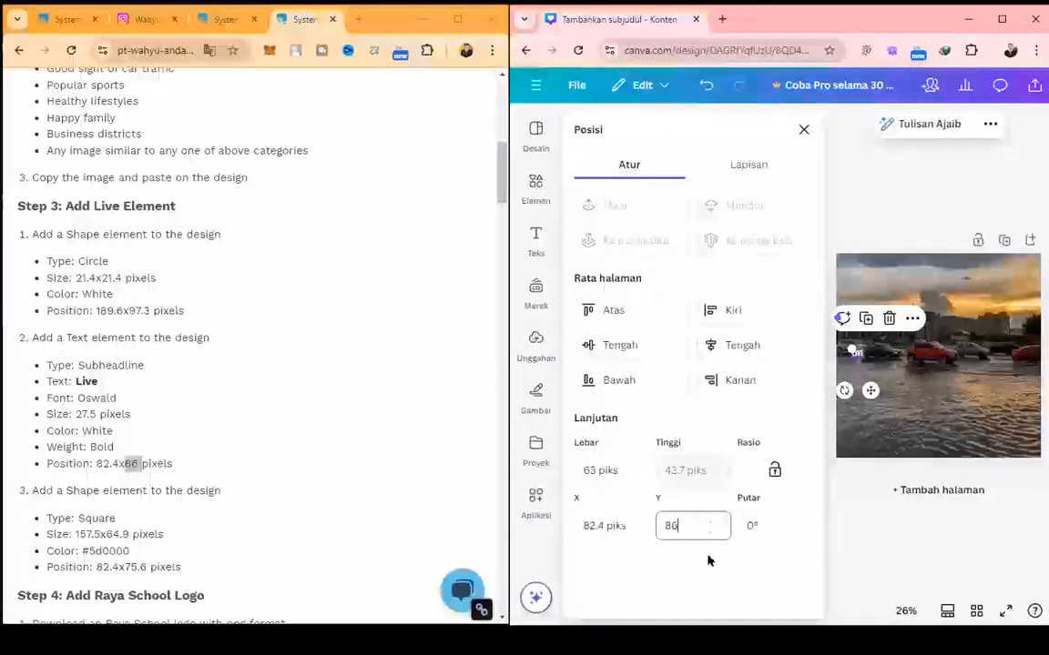
pyautogui.press('Return')
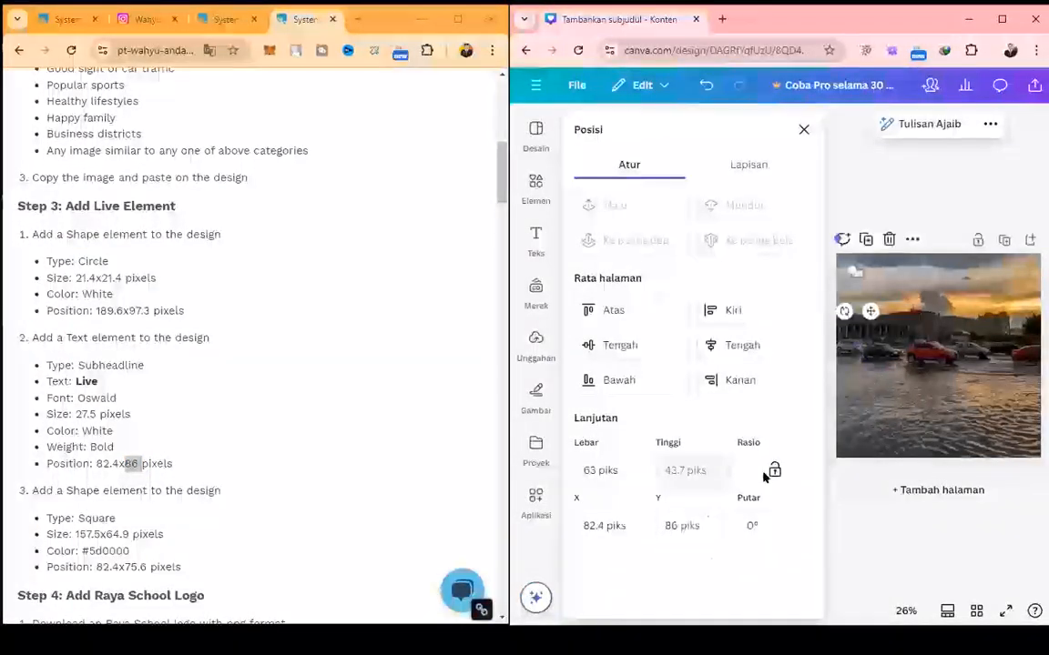
# - Set the fill color of the small circle beside the LIVE text to white, as given in the procedure
pyautogui.click(881, 278)
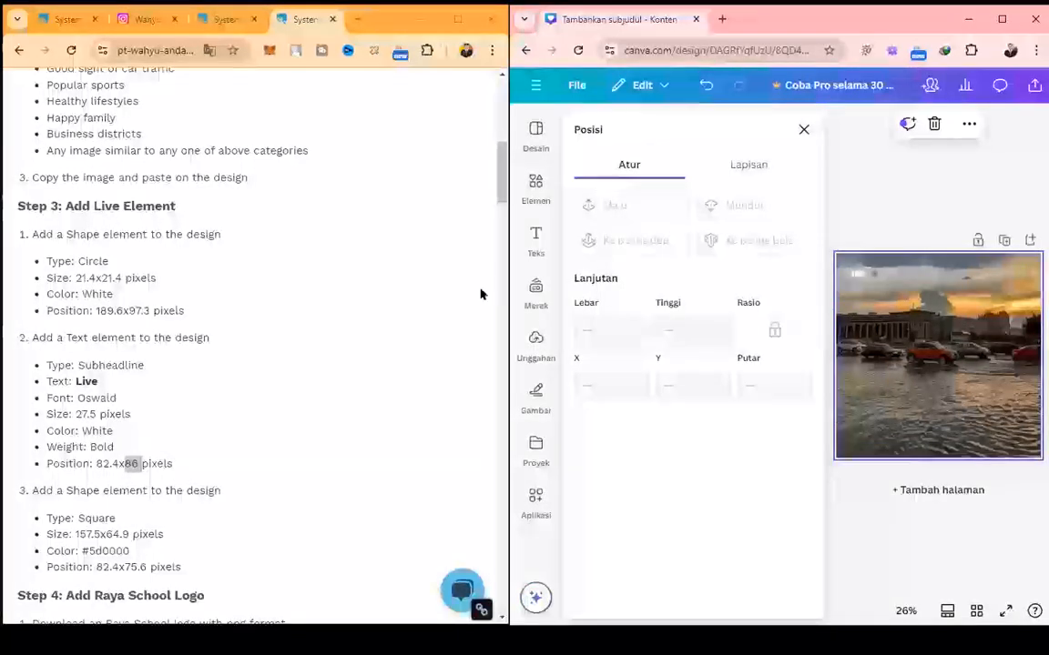
pyautogui.click(871, 275)
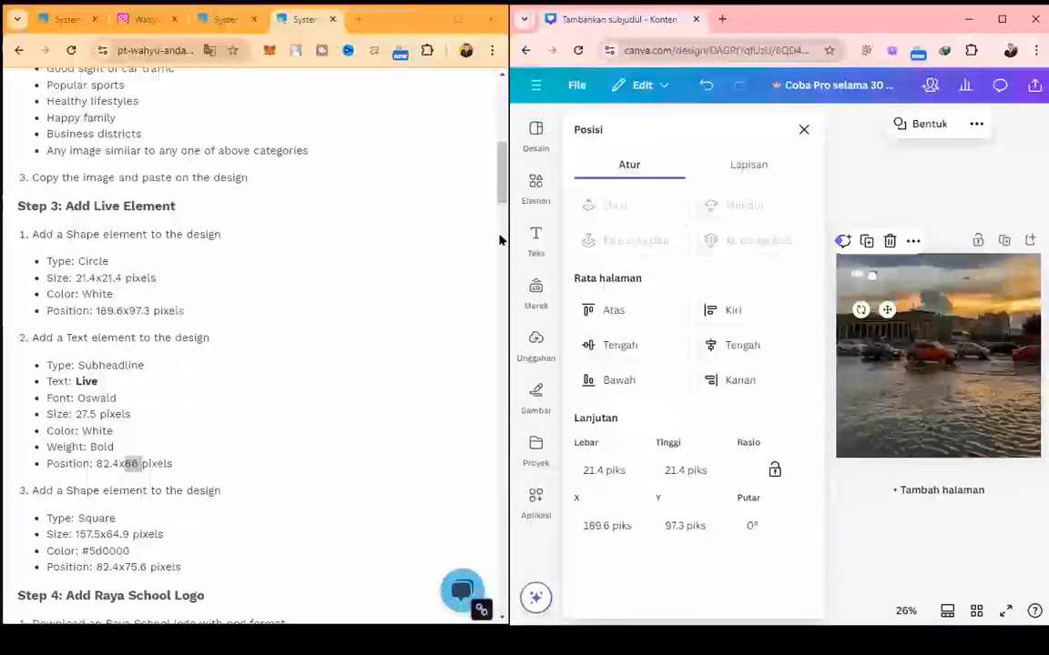
pyautogui.click(913, 241)
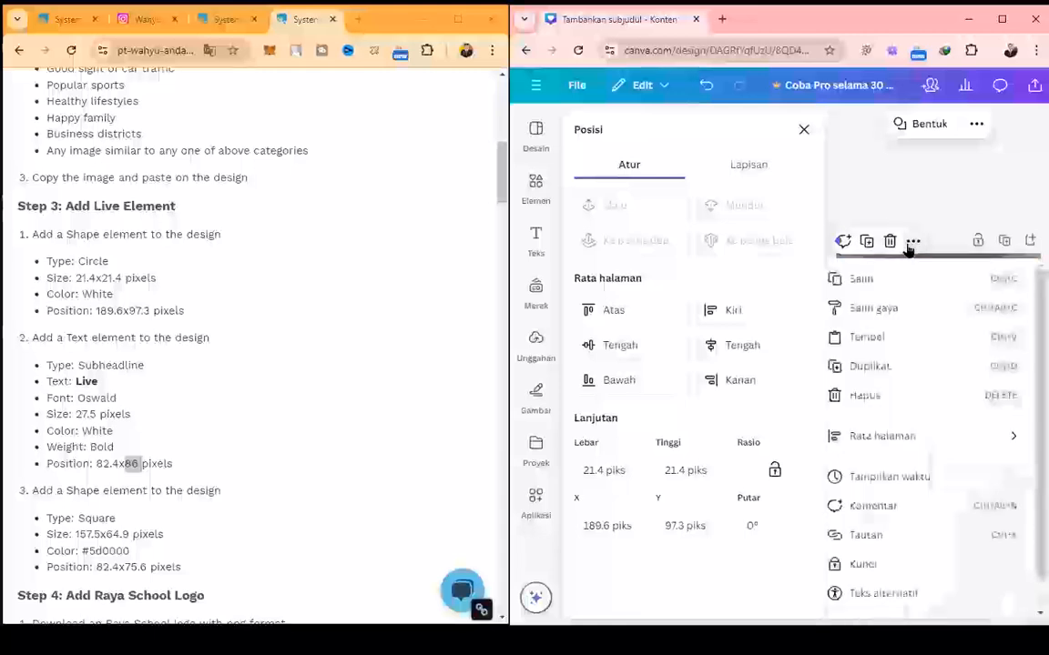
pyautogui.click(976, 127)
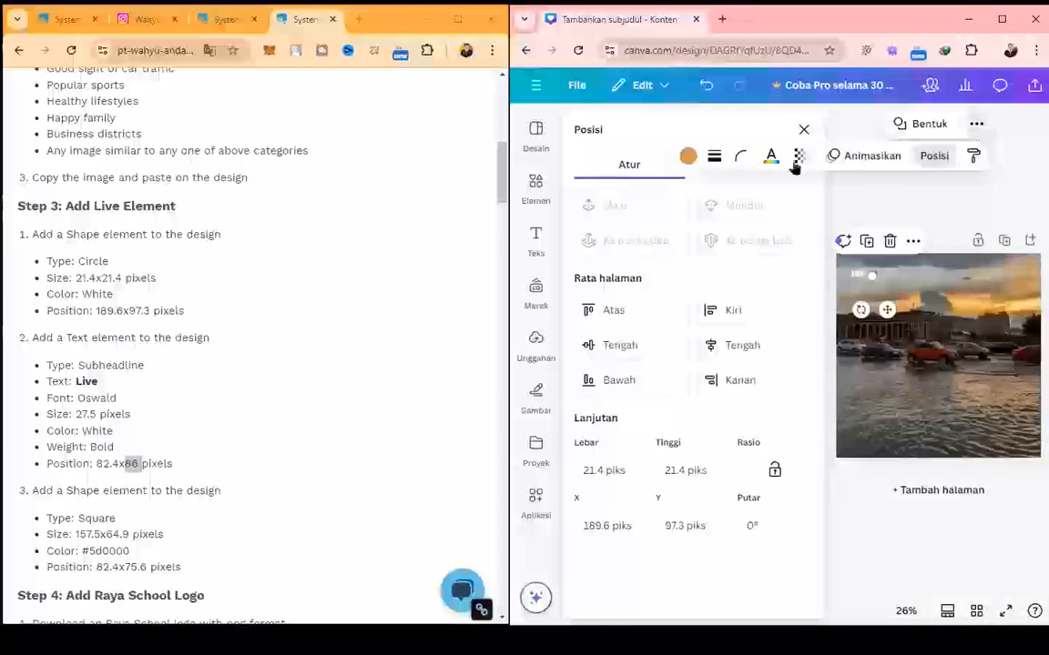
pyautogui.click(686, 157)
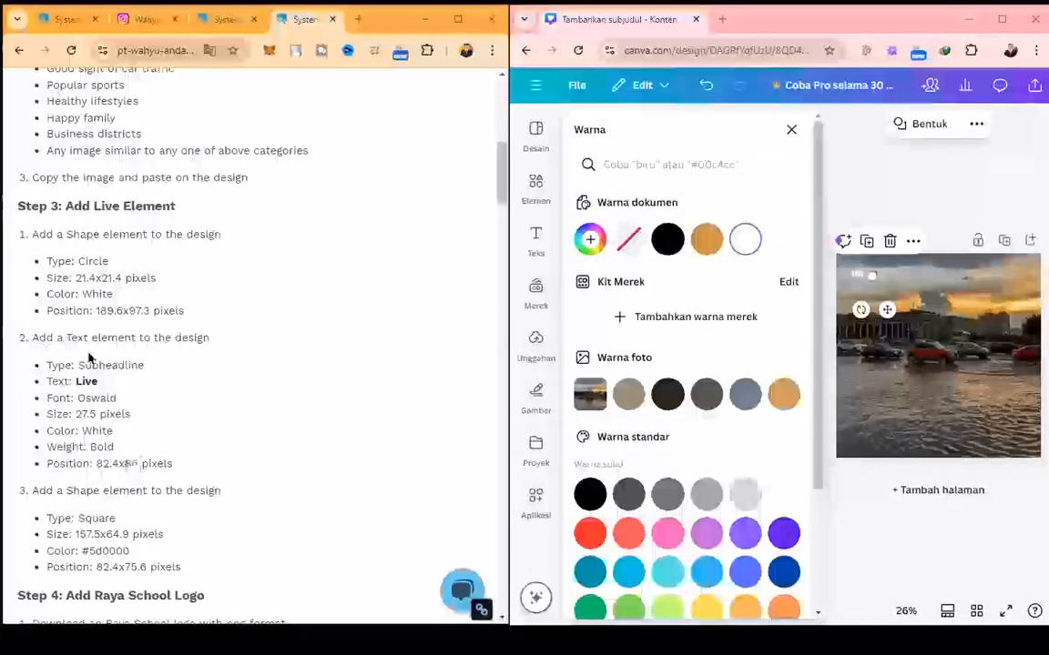
# - Following the third item of the procedure's Live element step, add a square shape to the design
pyautogui.scroll(-3, 97, 377)
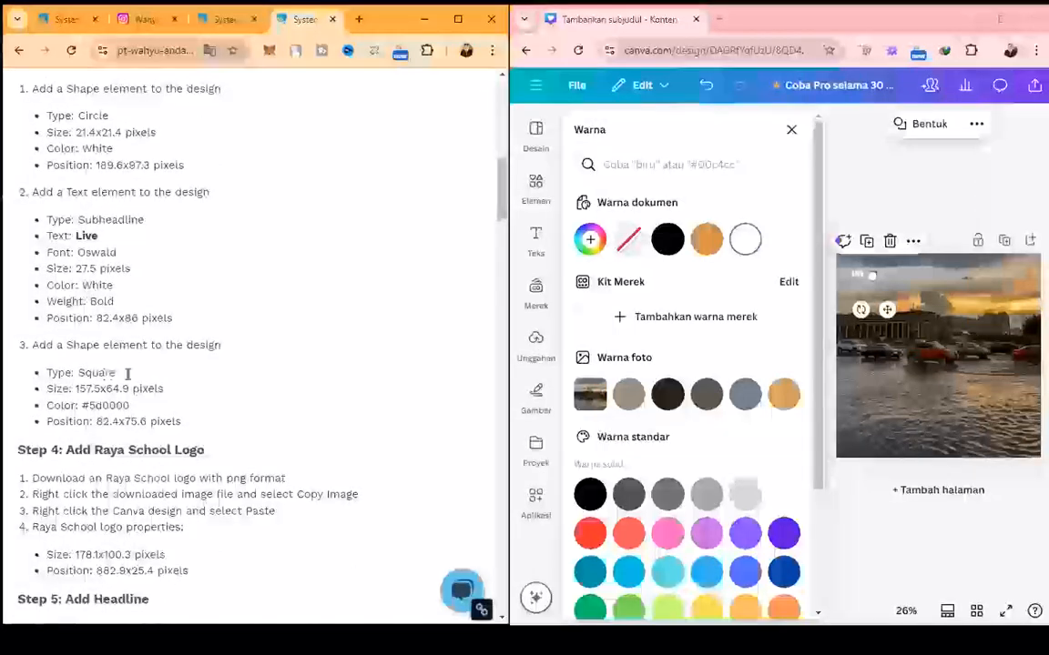
pyautogui.click(885, 199)
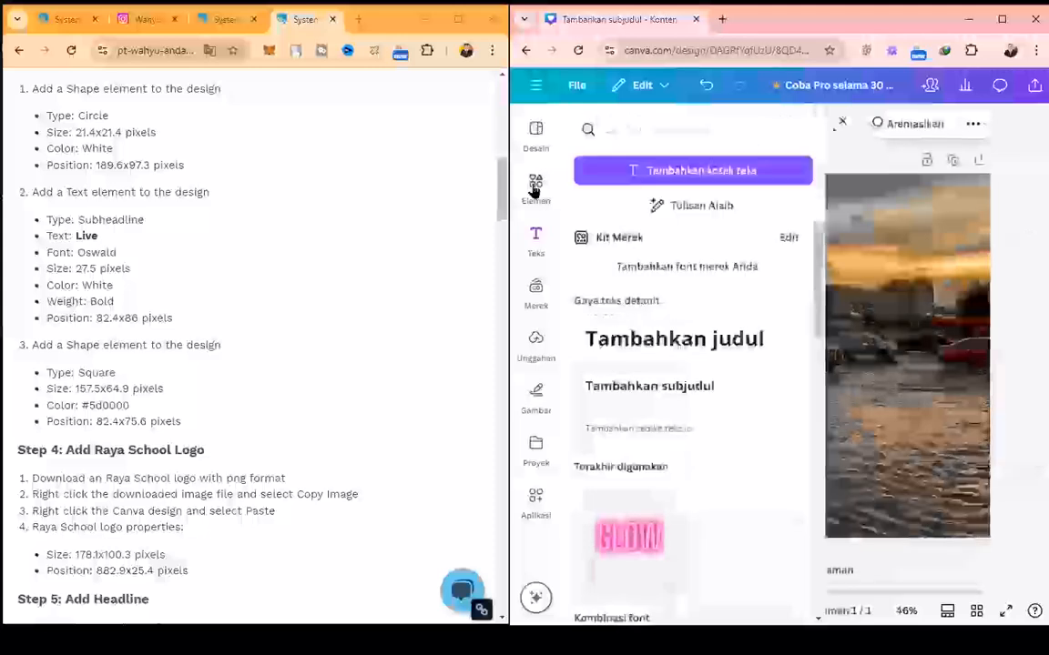
pyautogui.click(534, 186)
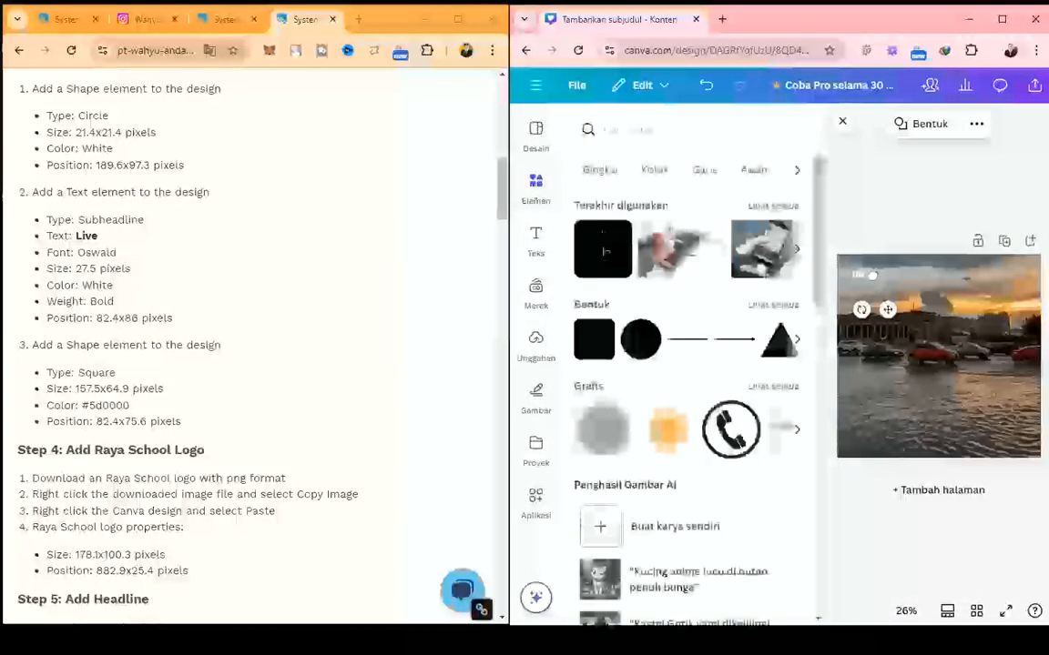
pyautogui.click(604, 253)
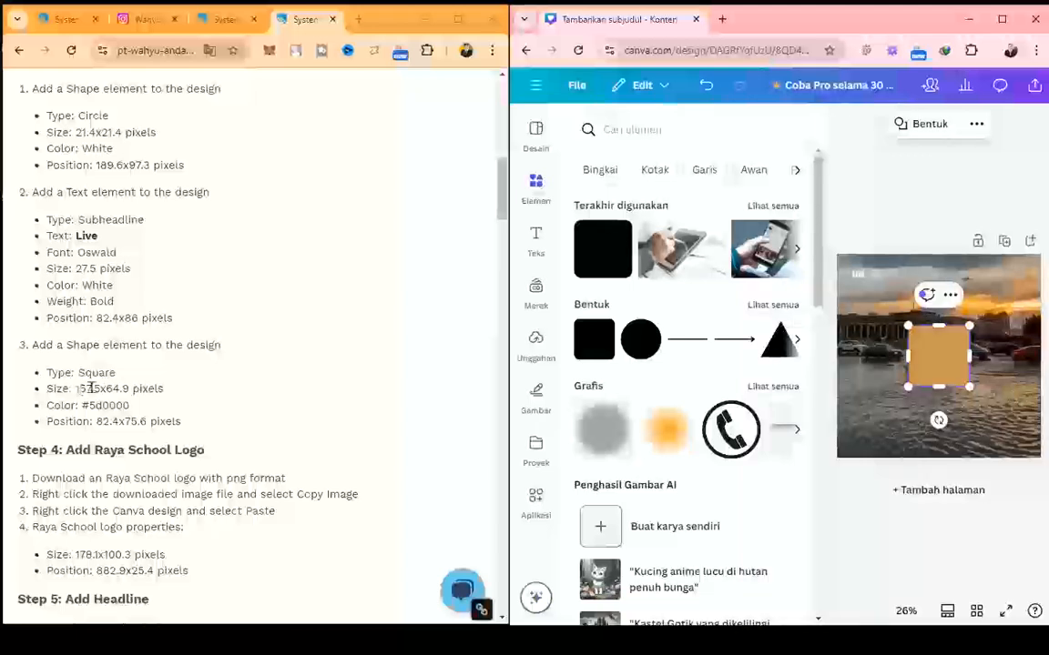
# - Copy the square's width from the procedure and set the new shape's width to 157.5 pixels
pyautogui.moveTo(75, 389); pyautogui.dragTo(100, 388)
pyautogui.hotkey('ctrl', 'c')
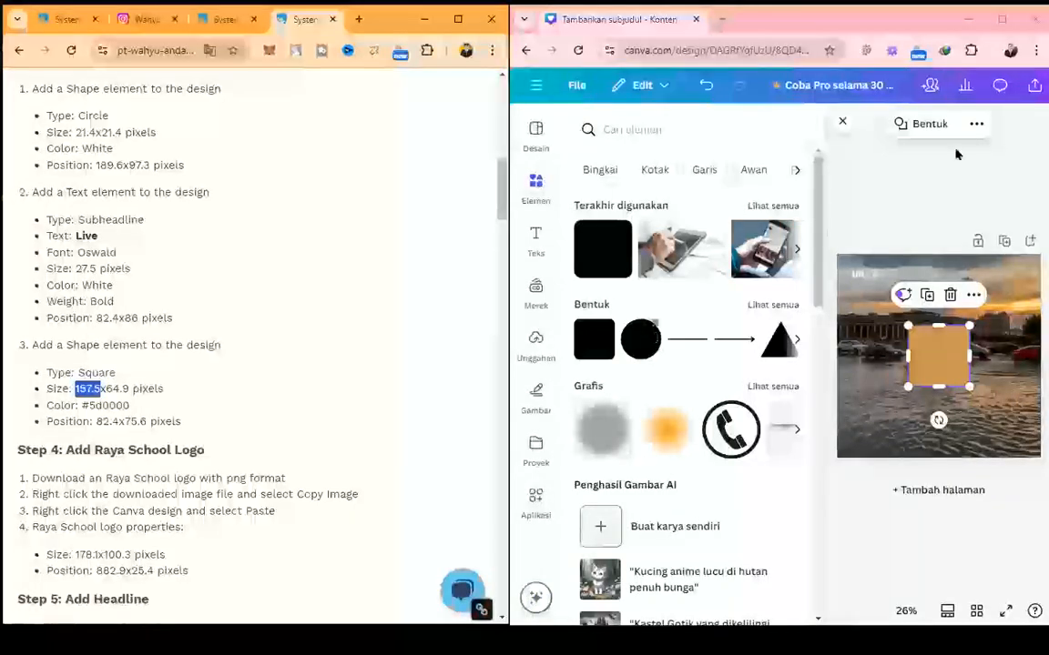
pyautogui.click(978, 129)
pyautogui.click(977, 134)
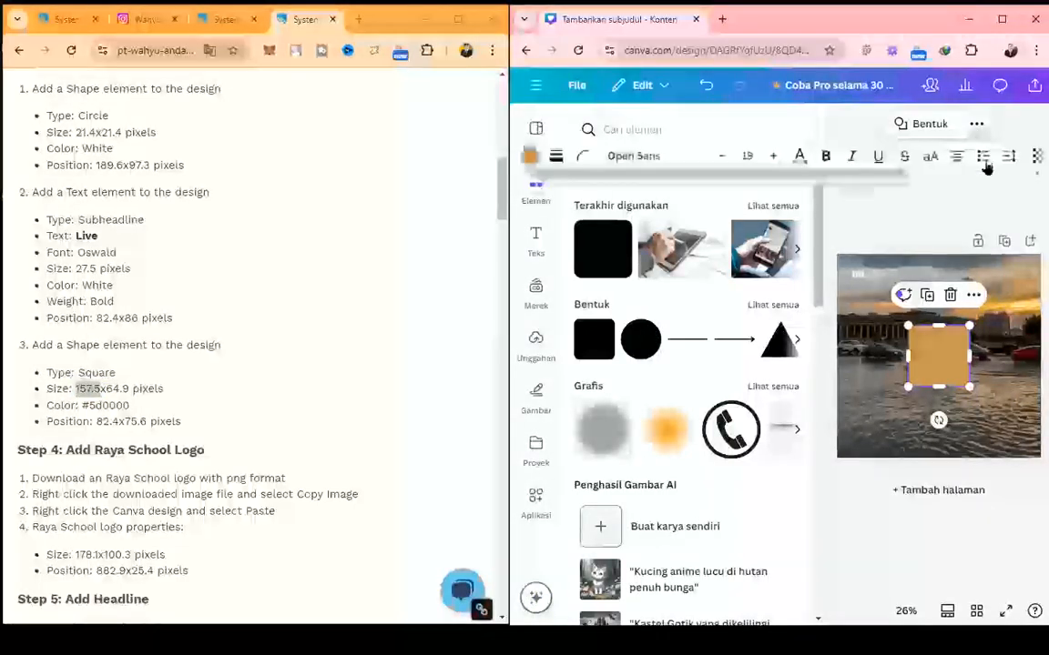
pyautogui.hscroll(3, 996, 161)
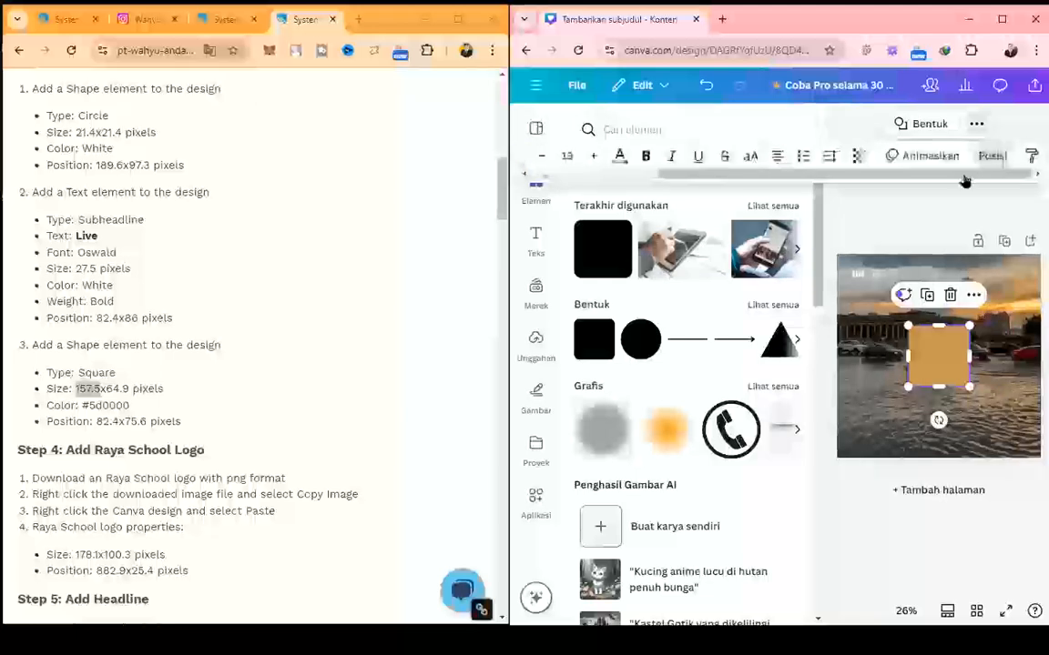
pyautogui.click(991, 156)
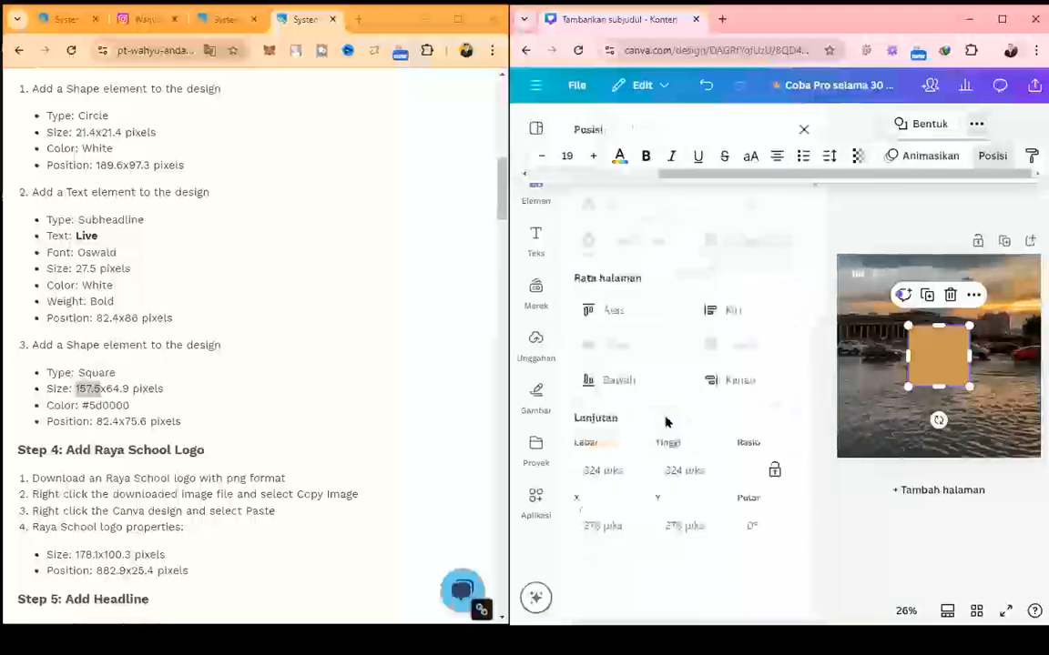
pyautogui.click(599, 471)
pyautogui.hotkey('ctrl', 'v')
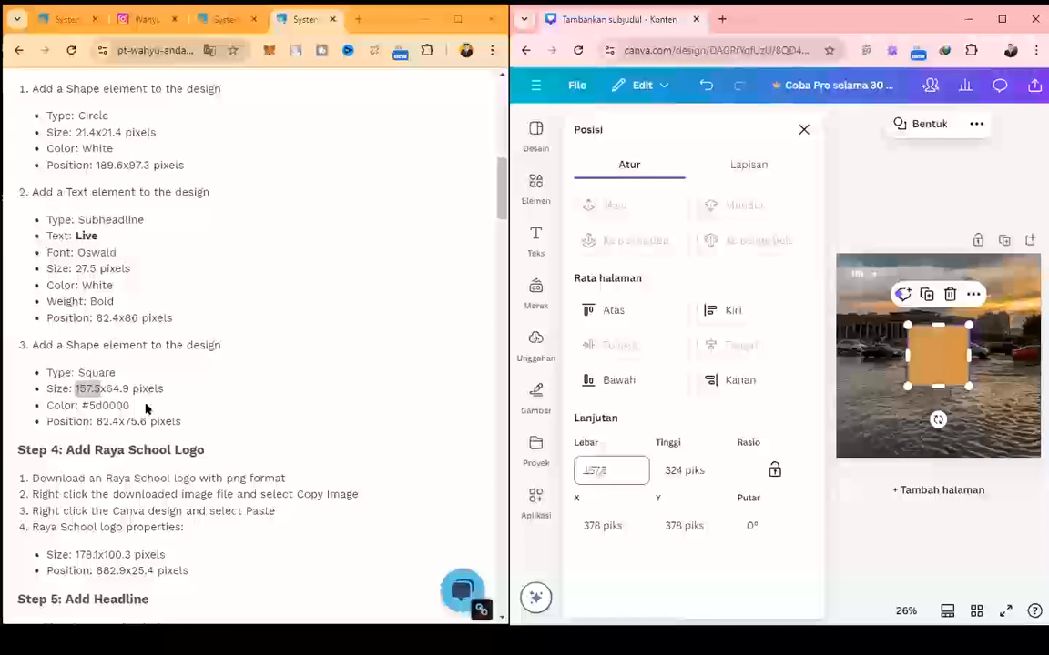
# - Copy the square's height from the procedure and set the shape's height to 64.9 pixels
pyautogui.moveTo(130, 389); pyautogui.dragTo(106, 389)
pyautogui.hotkey('ctrl', 'c')
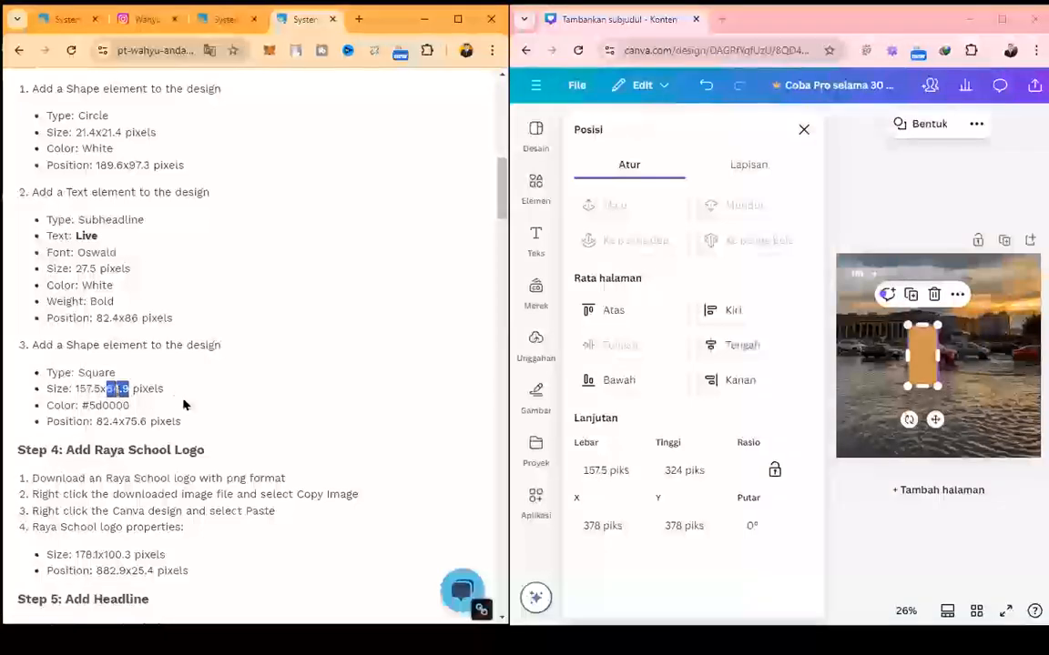
pyautogui.click(671, 475)
pyautogui.hotkey('ctrl', 'v')
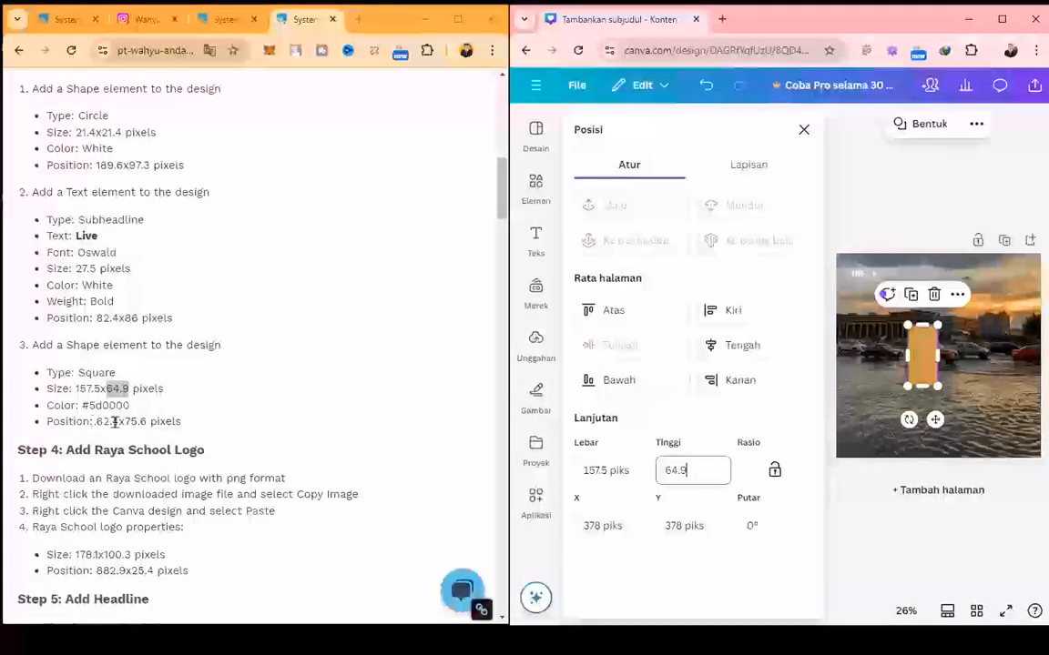
# - Copy the square's position values from the procedure and set its X to 82.4 and Y to 75.6 pixels
pyautogui.moveTo(97, 422); pyautogui.dragTo(118, 422)
pyautogui.hotkey('ctrl', 'c')
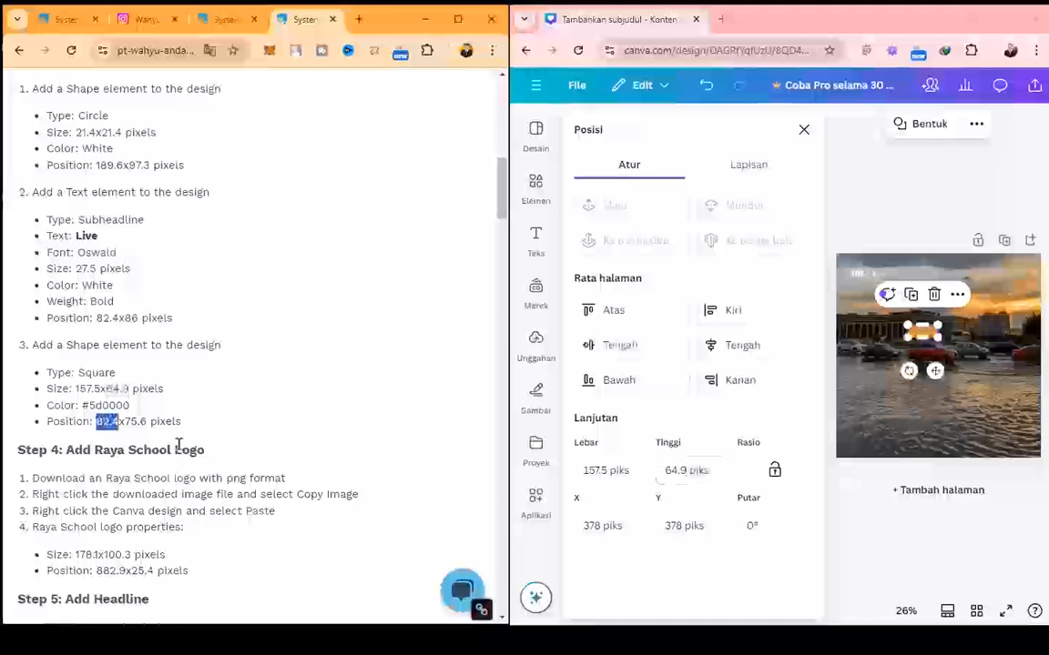
pyautogui.click(591, 523)
pyautogui.hotkey('ctrl', 'v')
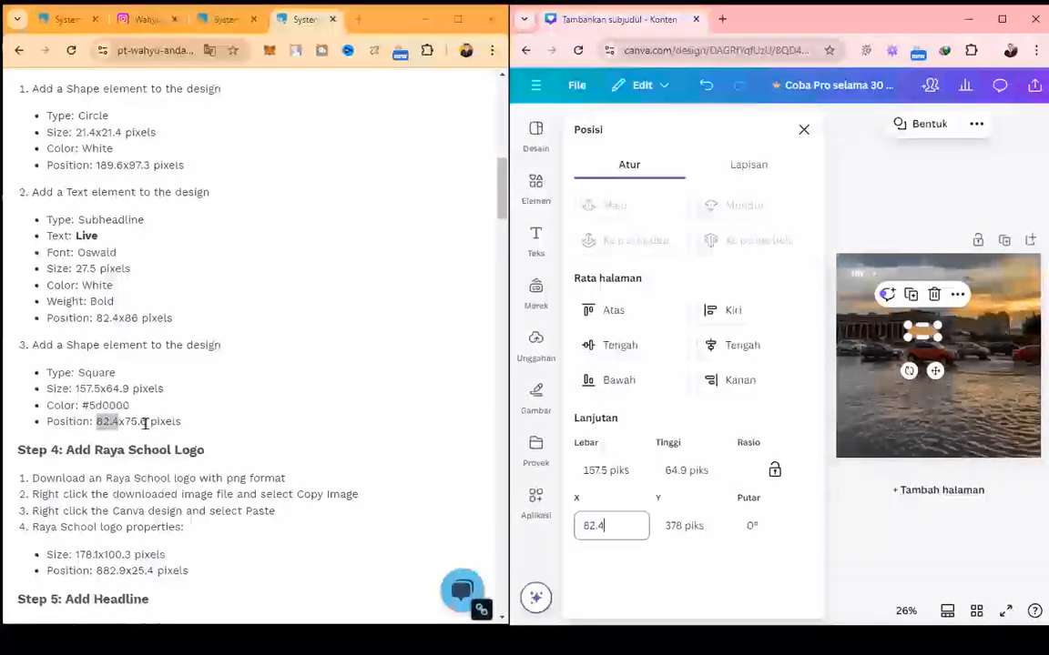
pyautogui.moveTo(124, 421); pyautogui.dragTo(146, 421)
pyautogui.hotkey('ctrl', 'c')
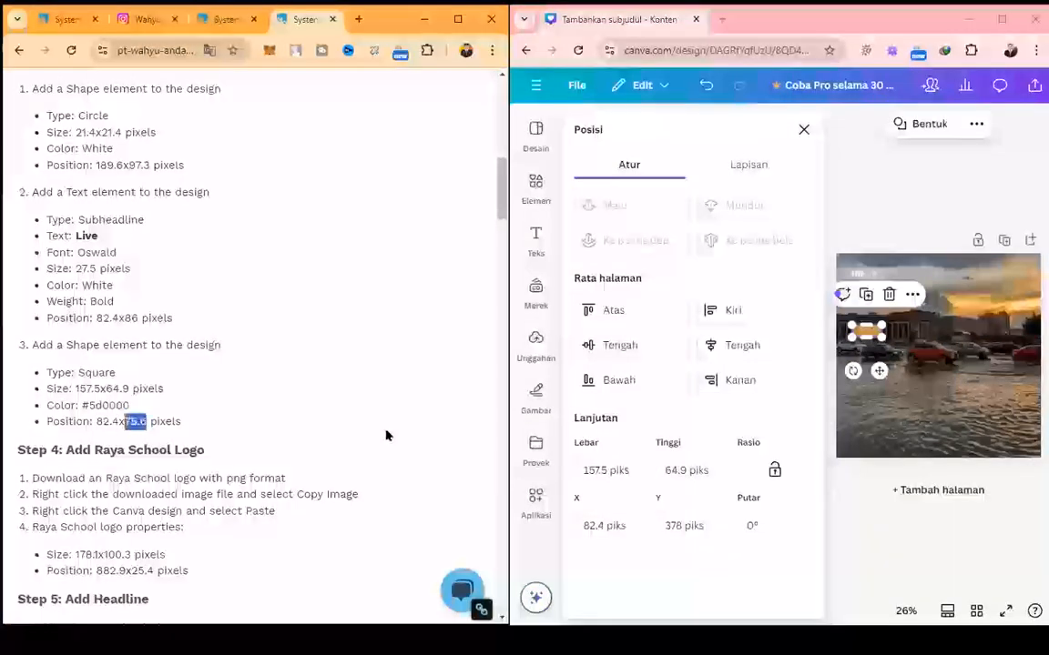
pyautogui.click(680, 523)
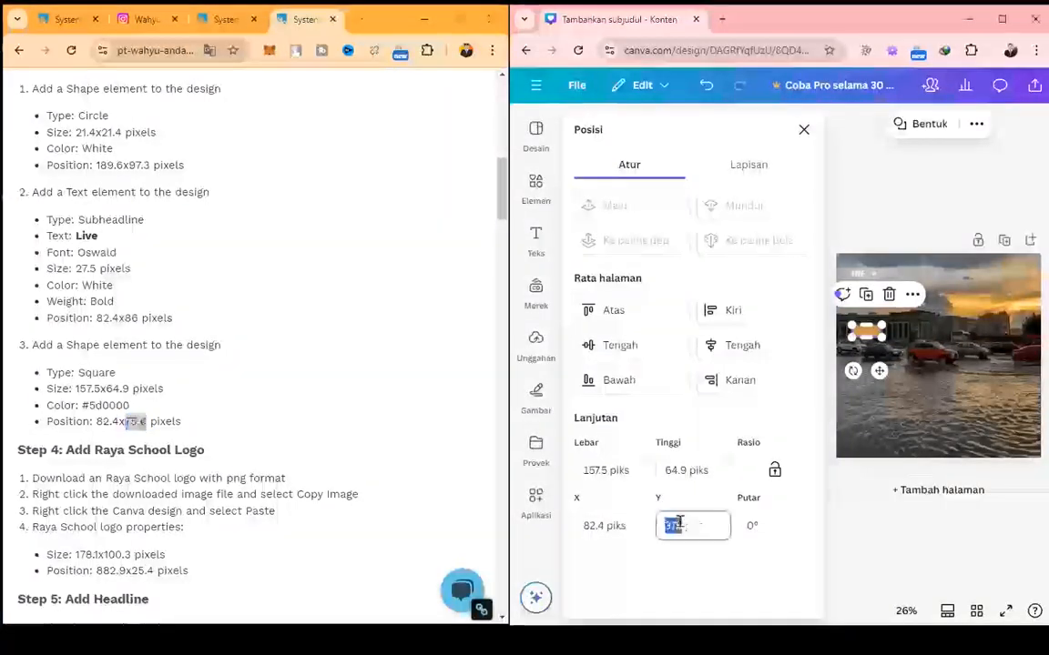
pyautogui.hotkey('ctrl', 'v')
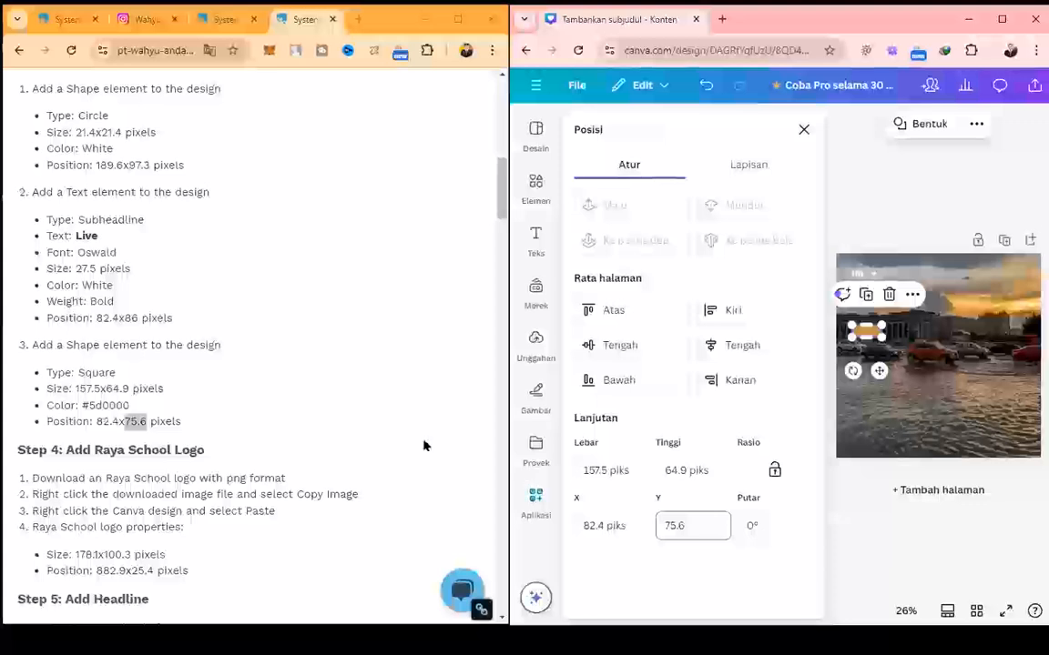
# - Copy the color code from the procedure and set the shape's fill color to #5D0000
pyautogui.moveTo(103, 405); pyautogui.dragTo(130, 411)
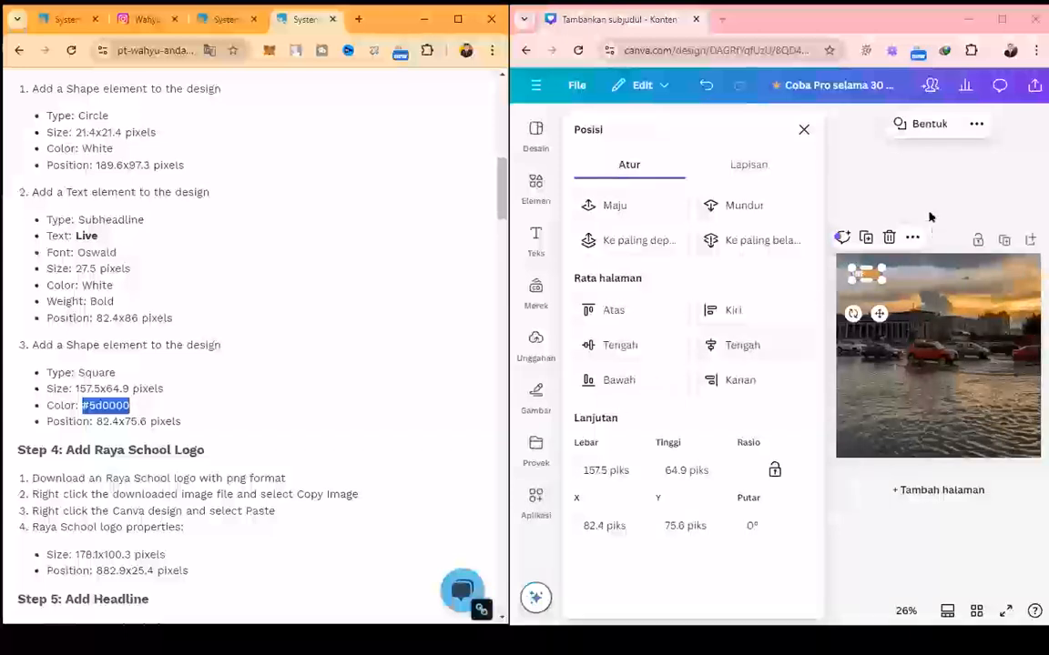
pyautogui.click(977, 129)
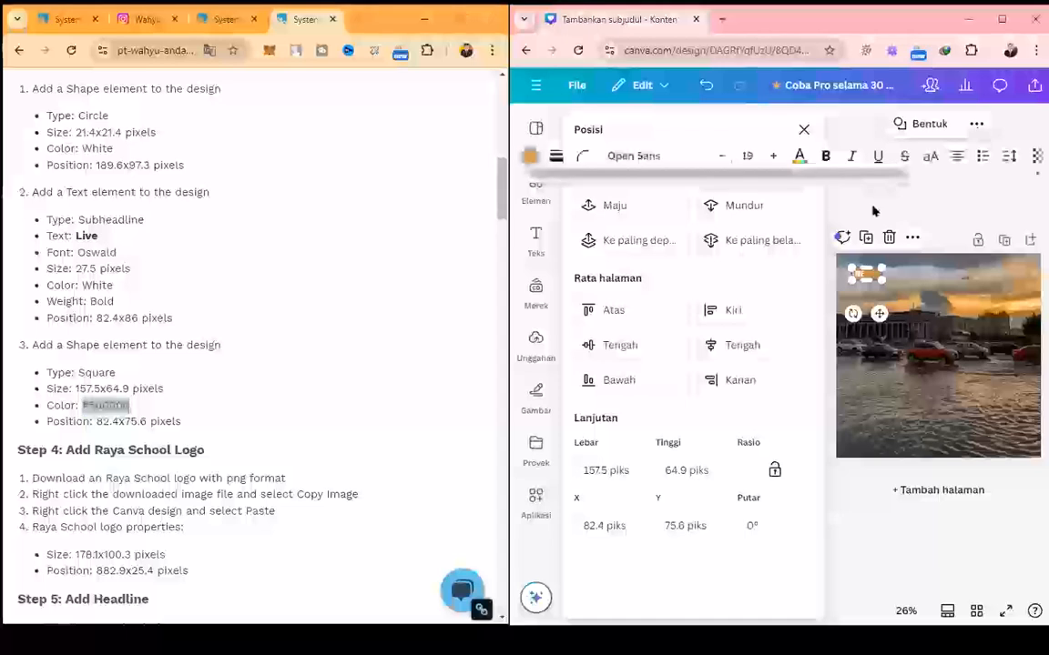
pyautogui.click(531, 158)
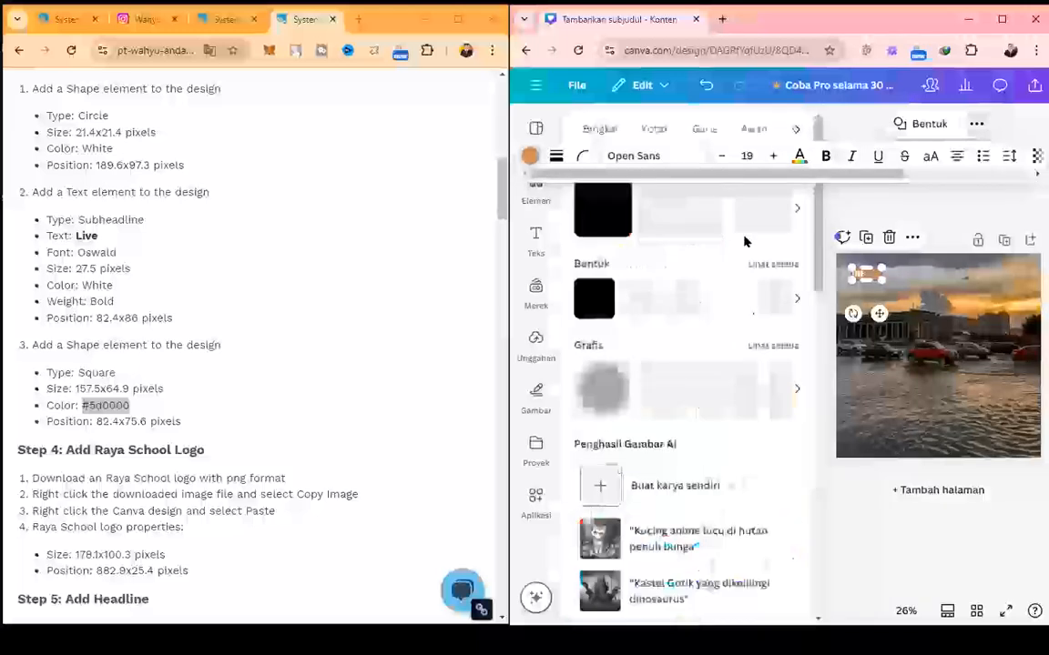
pyautogui.click(531, 158)
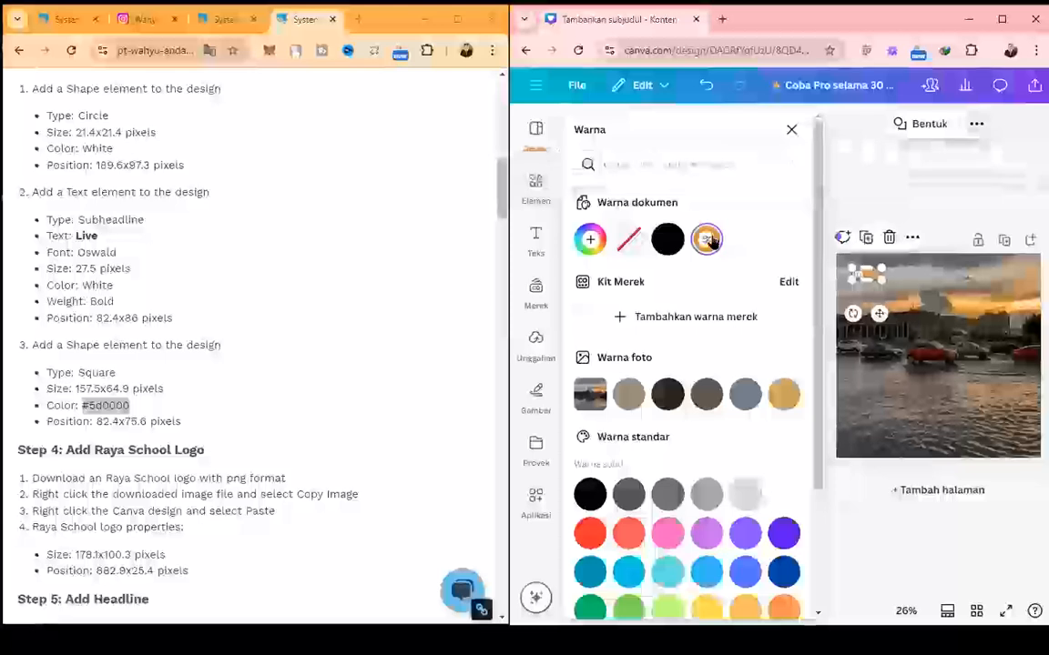
pyautogui.click(708, 238)
pyautogui.write('#5D0000')
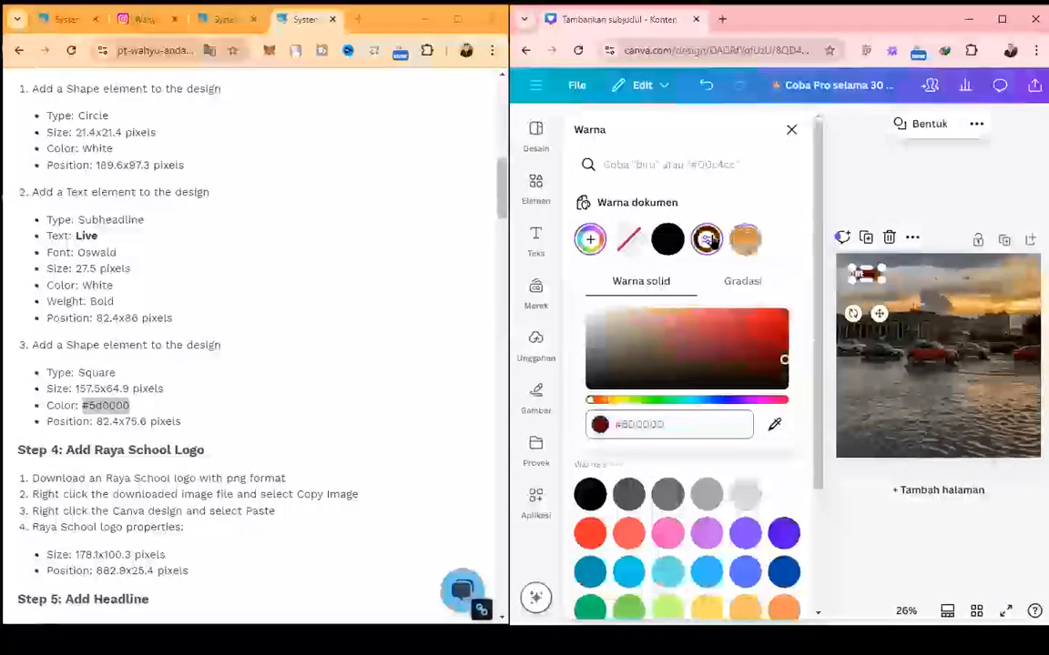
pyautogui.click(935, 283)
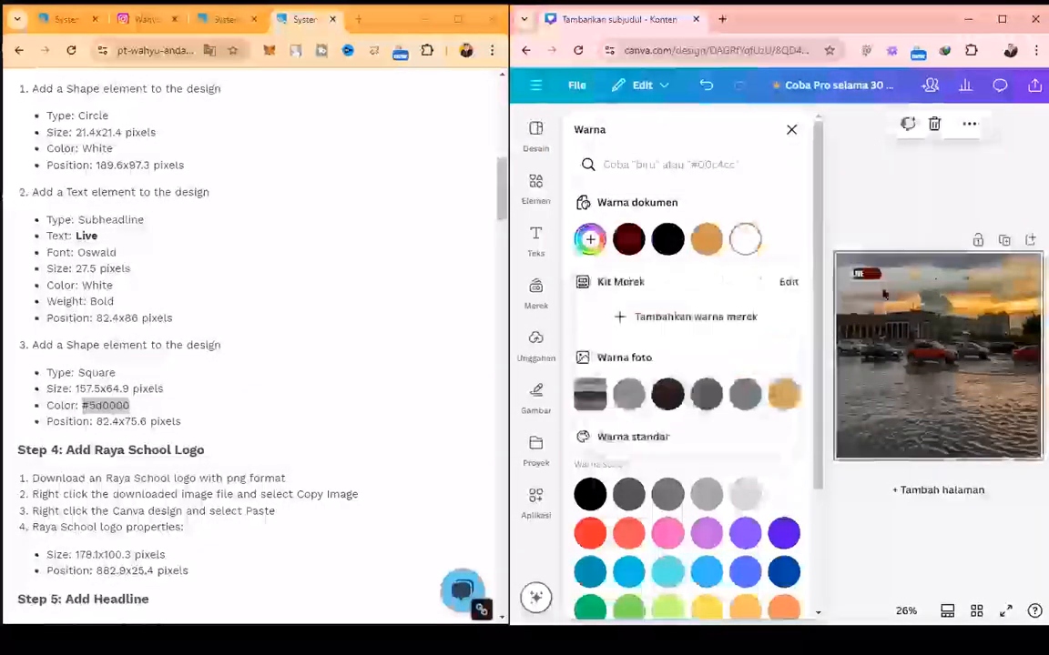
# - Change the dark red rounded shape behind the LIVE label to a sharp-cornered square
pyautogui.click(867, 275)
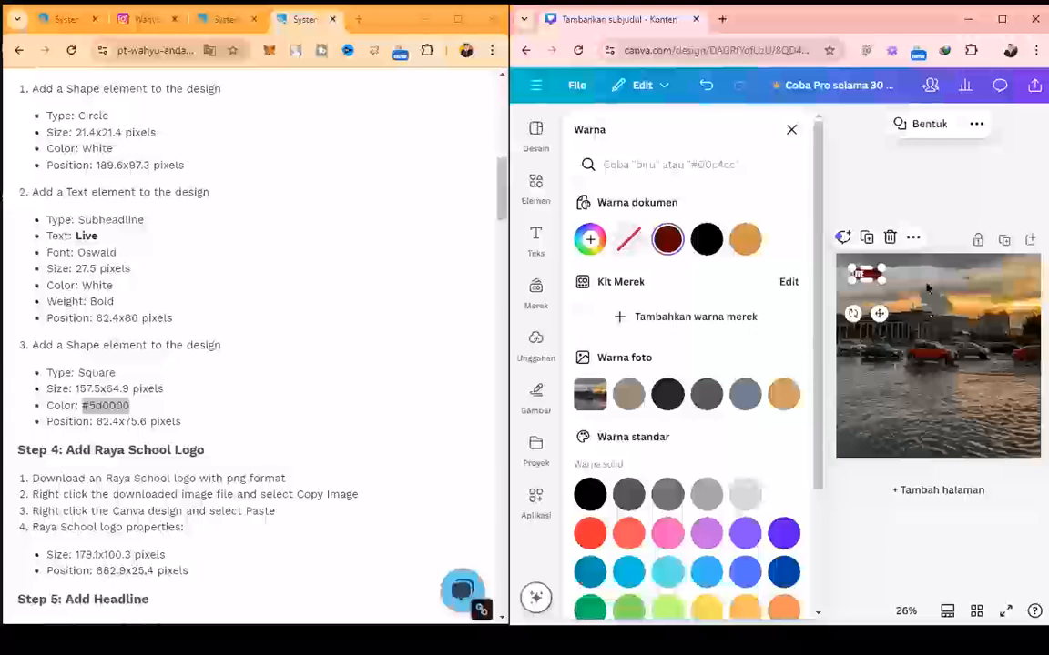
pyautogui.click(898, 125)
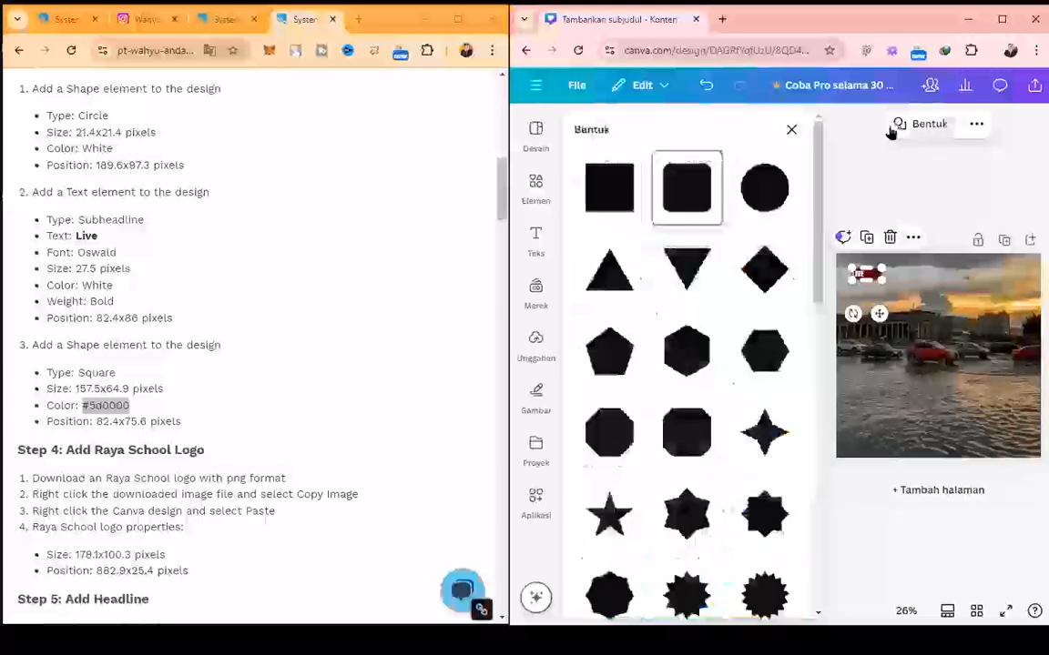
pyautogui.click(624, 191)
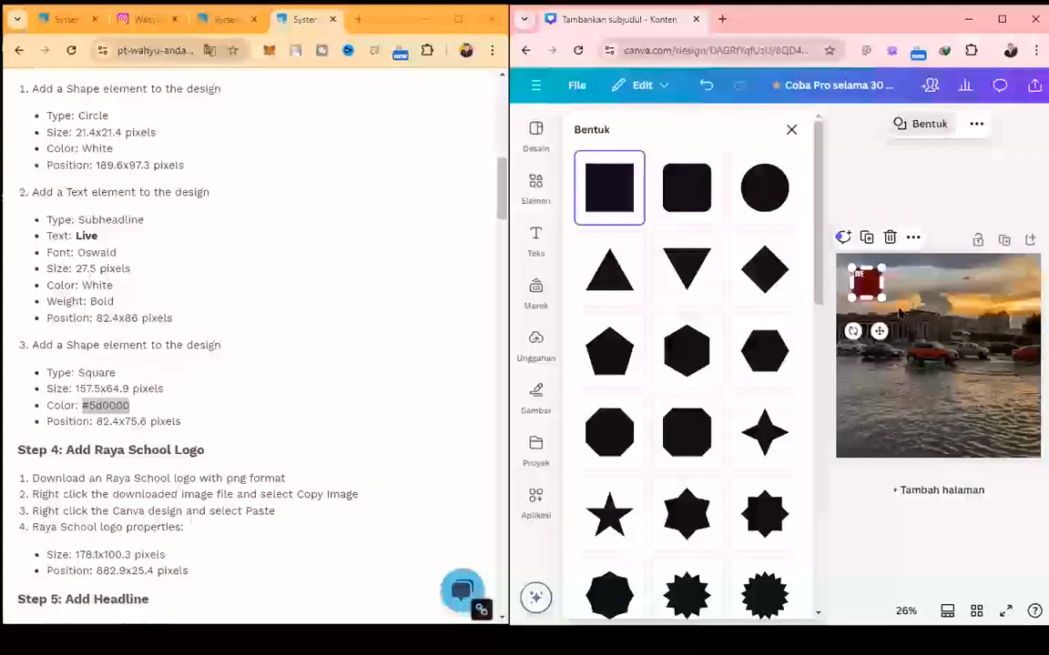
# - Copy the height from the procedure again and set the sharp-cornered shape's height to 64.9 pixels
pyautogui.click(888, 290)
pyautogui.click(868, 293)
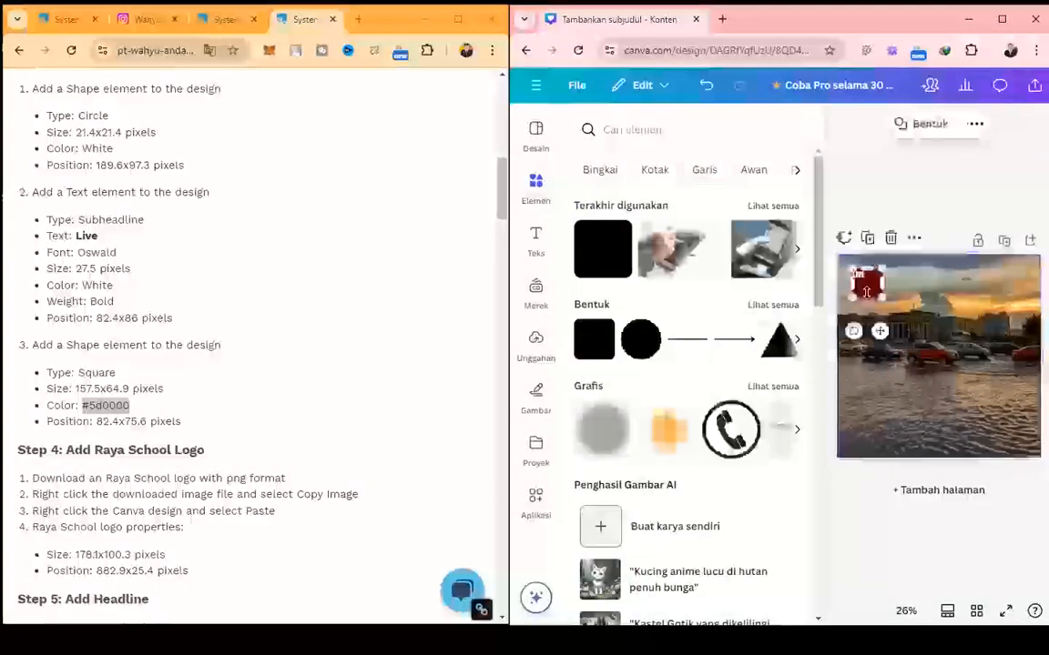
pyautogui.click(978, 124)
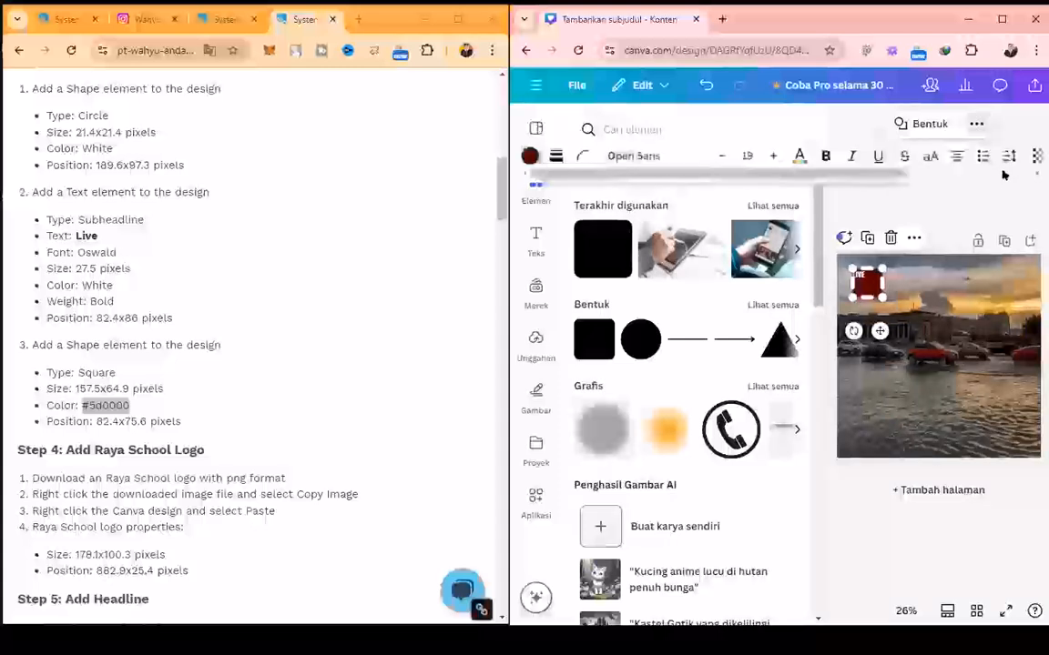
pyautogui.hscroll(3, 999, 158)
pyautogui.click(996, 157)
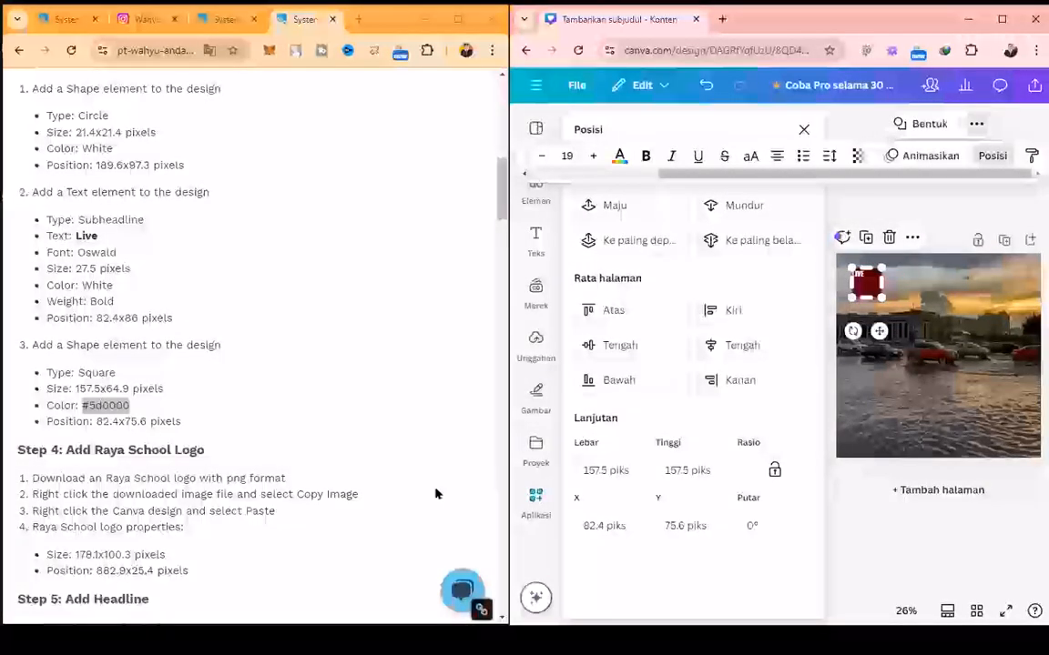
pyautogui.moveTo(130, 389); pyautogui.dragTo(105, 388)
pyautogui.hotkey('ctrl', 'c')
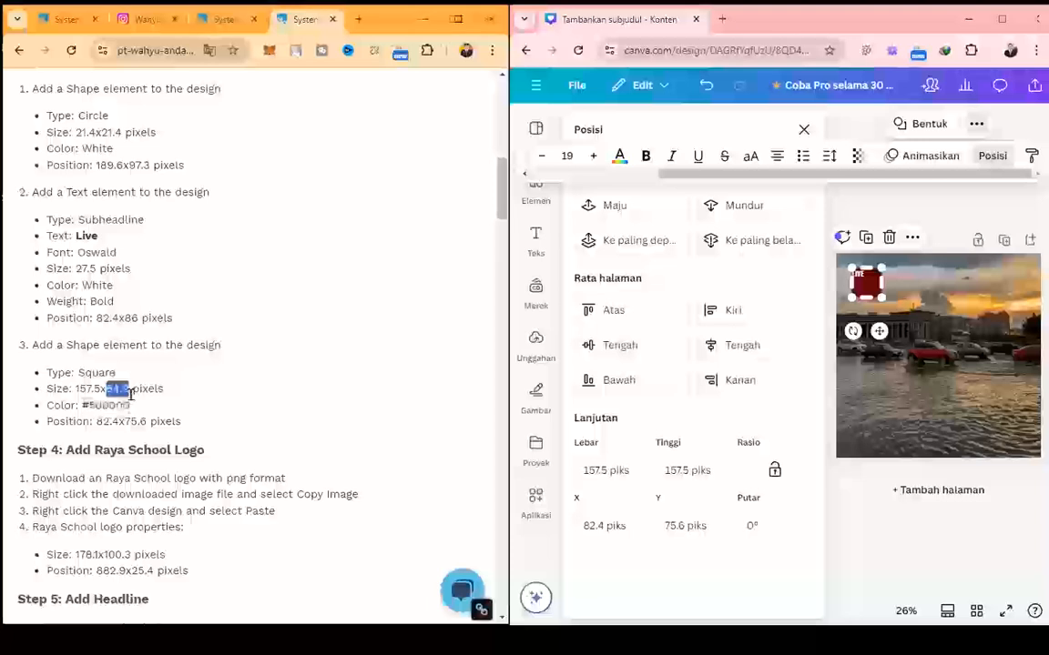
pyautogui.click(674, 476)
pyautogui.hotkey('ctrl', 'v')
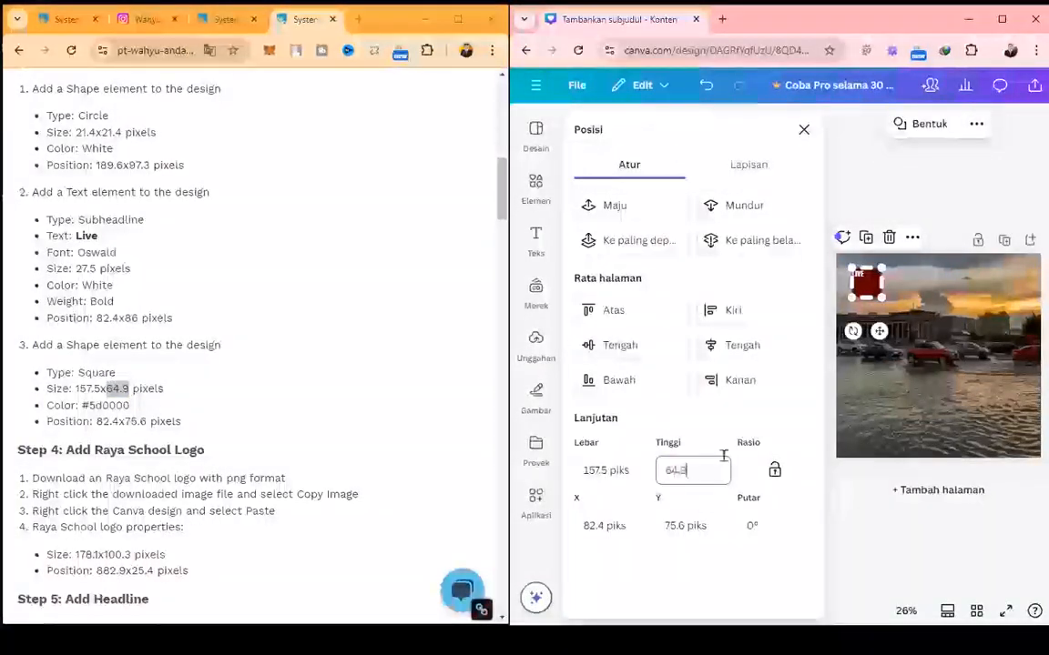
pyautogui.press('Return')
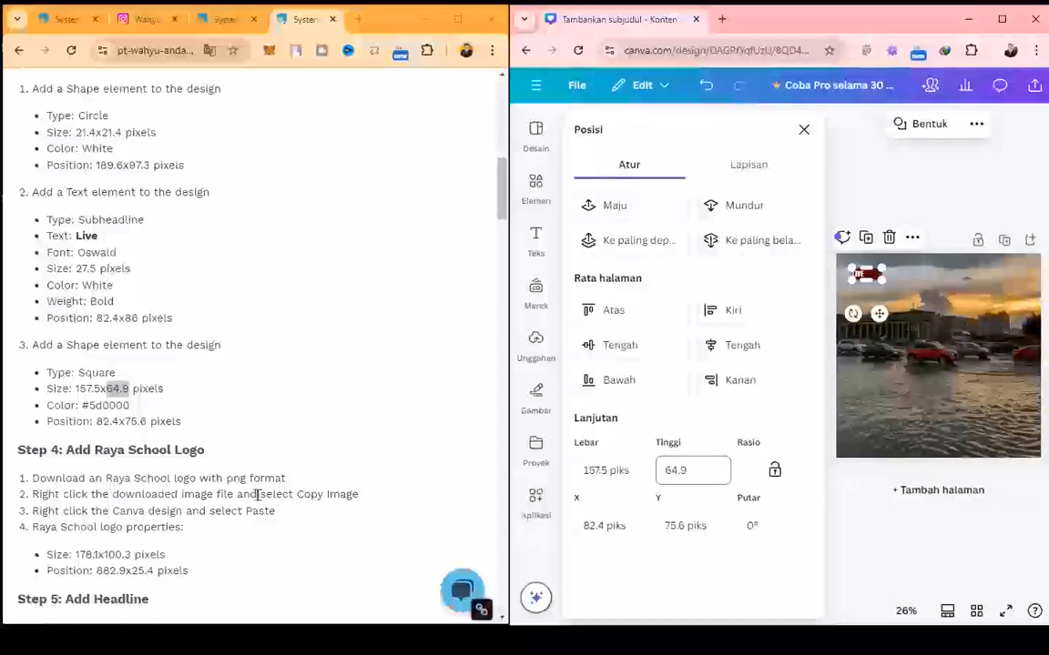
# - Send the dark red rectangle one layer backward, behind the white circle beside the LIVE text
pyautogui.click(895, 383)
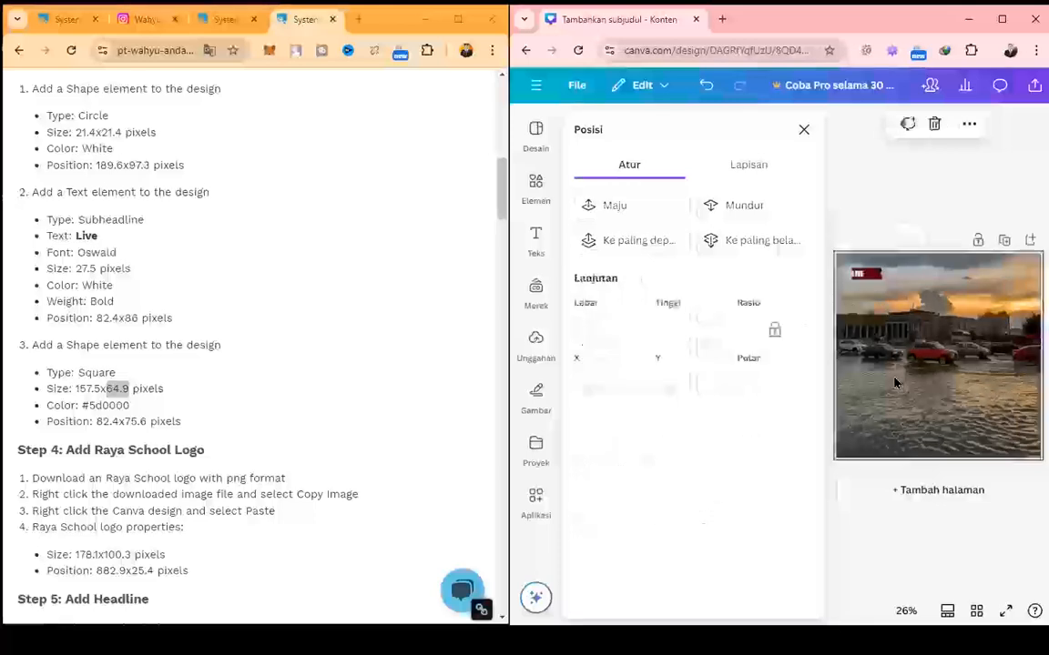
pyautogui.click(872, 274)
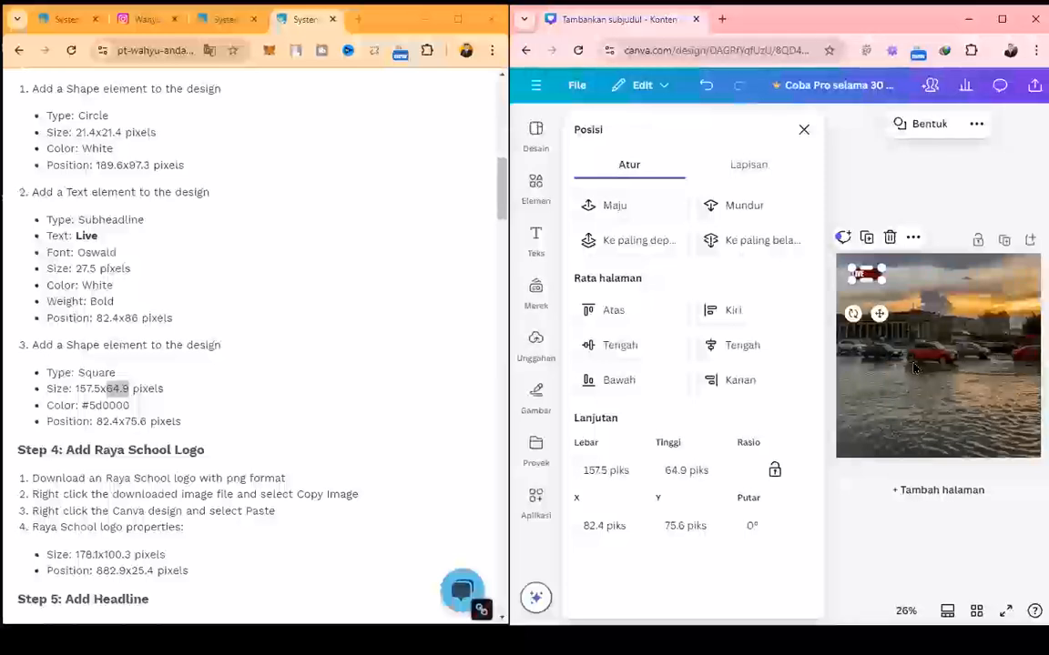
pyautogui.click(913, 239)
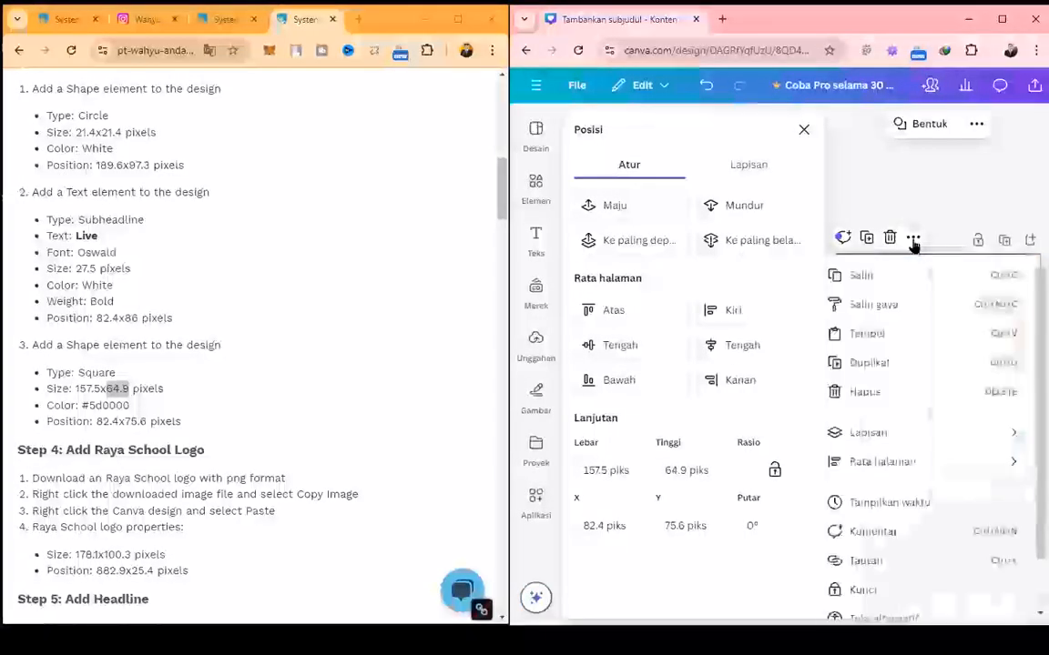
pyautogui.moveTo(901, 442)
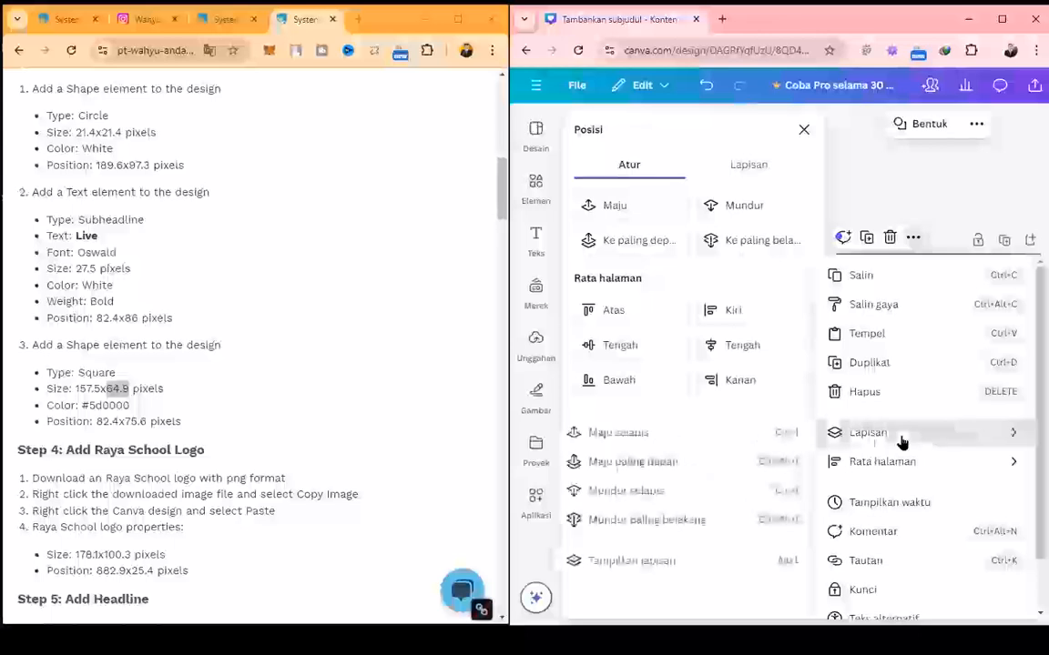
pyautogui.click(671, 488)
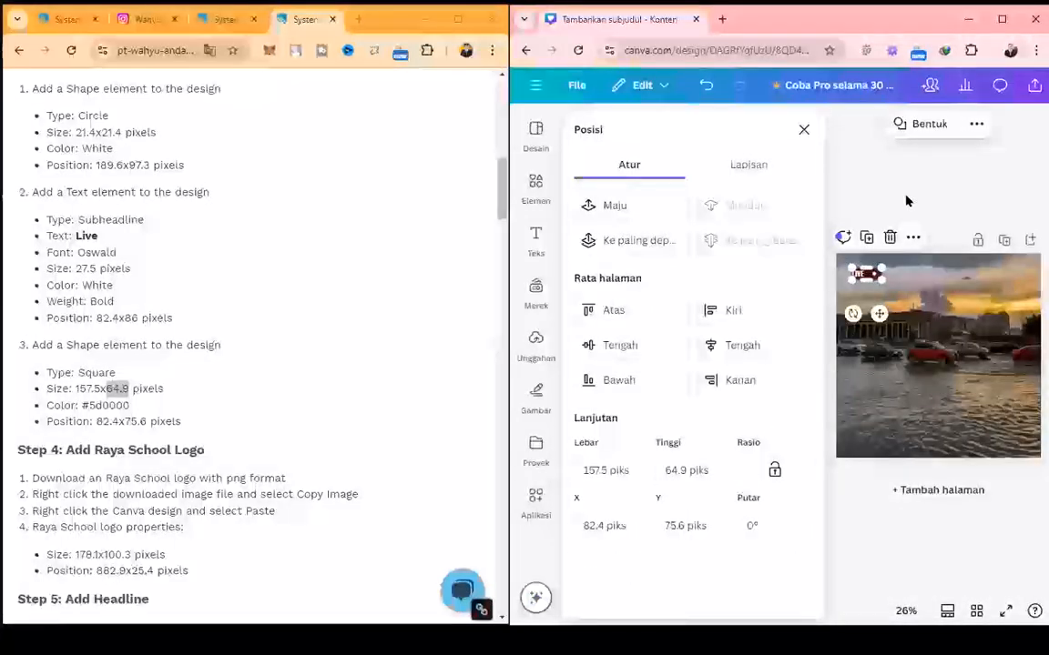
# - Compare the size and position values of the LIVE text and the dark red rectangle with those in the procedure
pyautogui.click(899, 312)
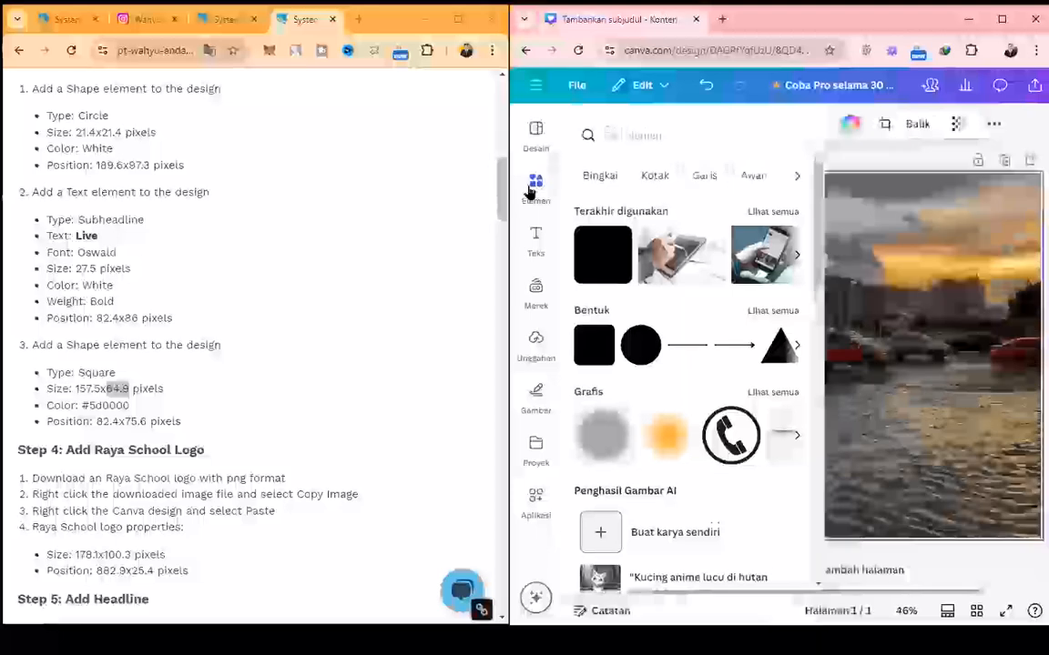
pyautogui.click(1015, 304)
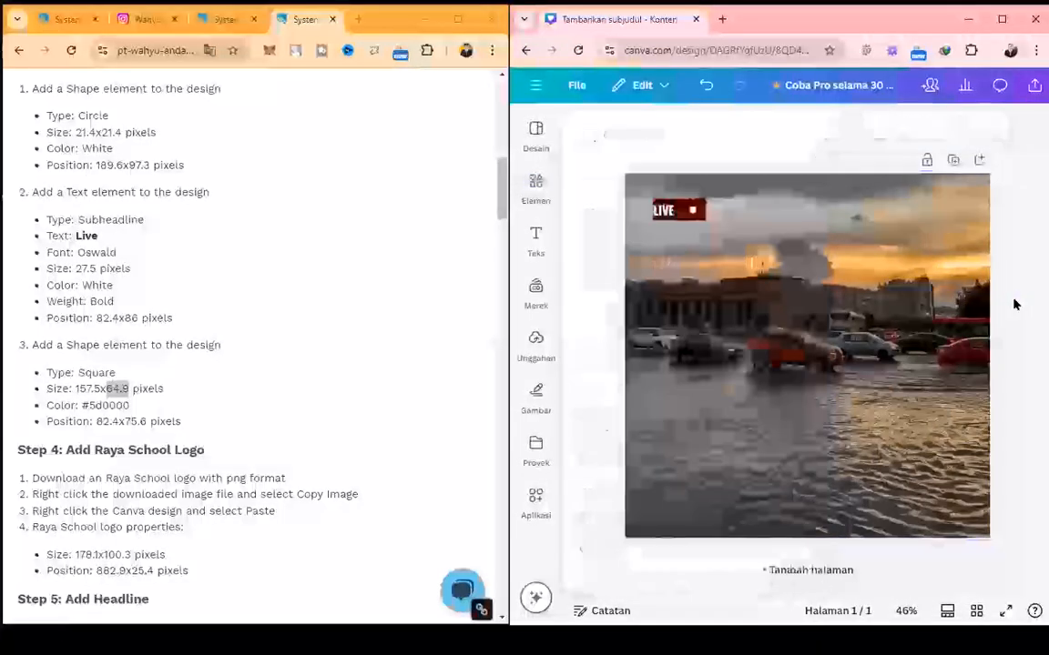
pyautogui.click(674, 219)
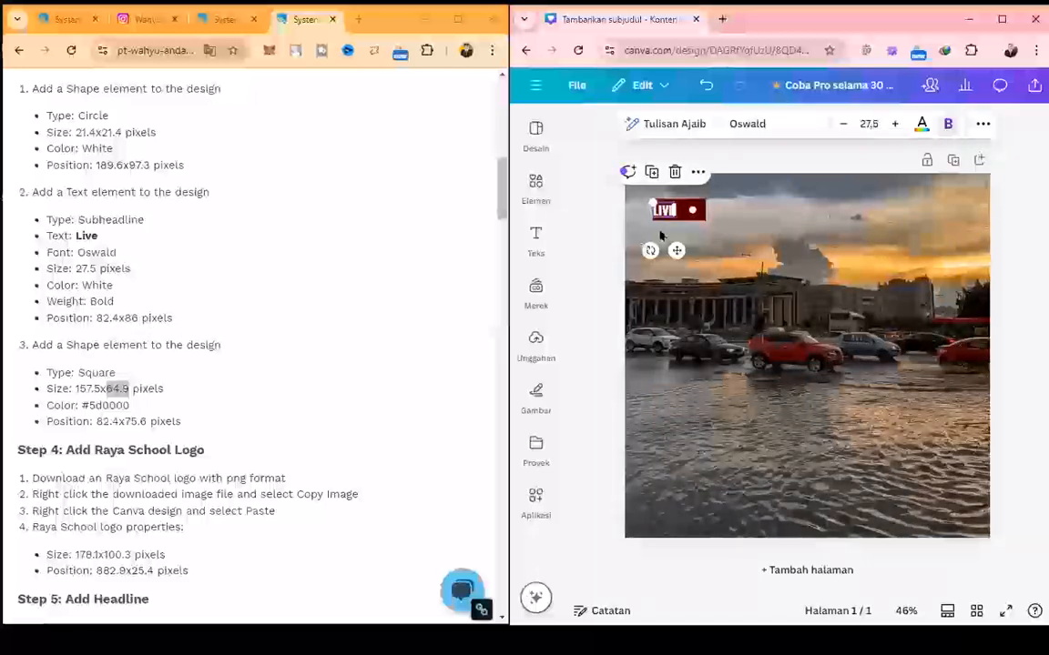
pyautogui.click(984, 125)
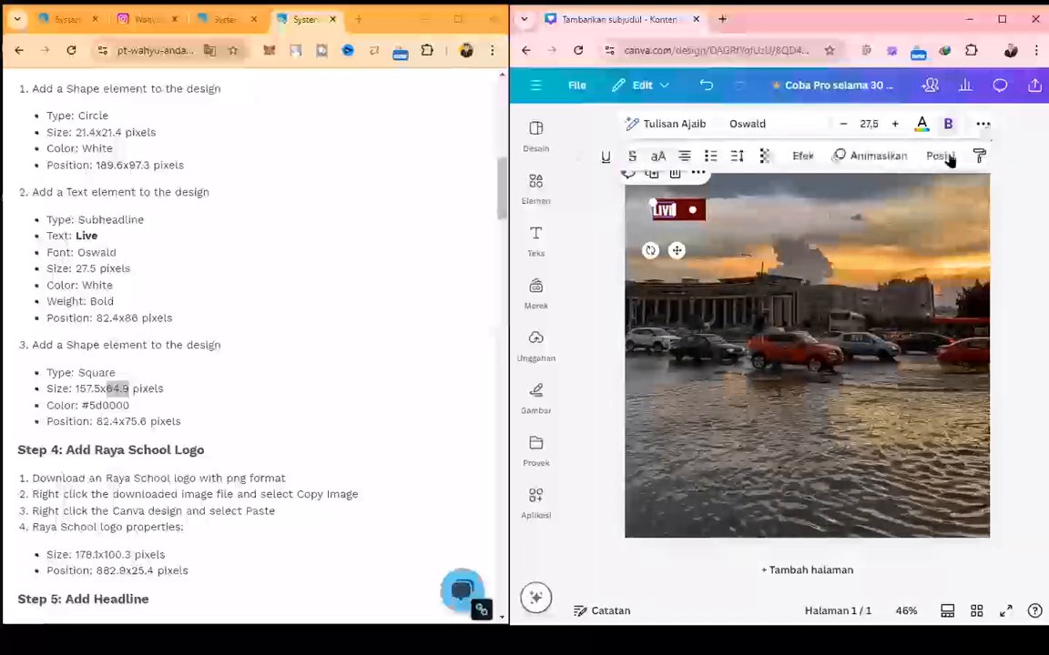
pyautogui.click(943, 157)
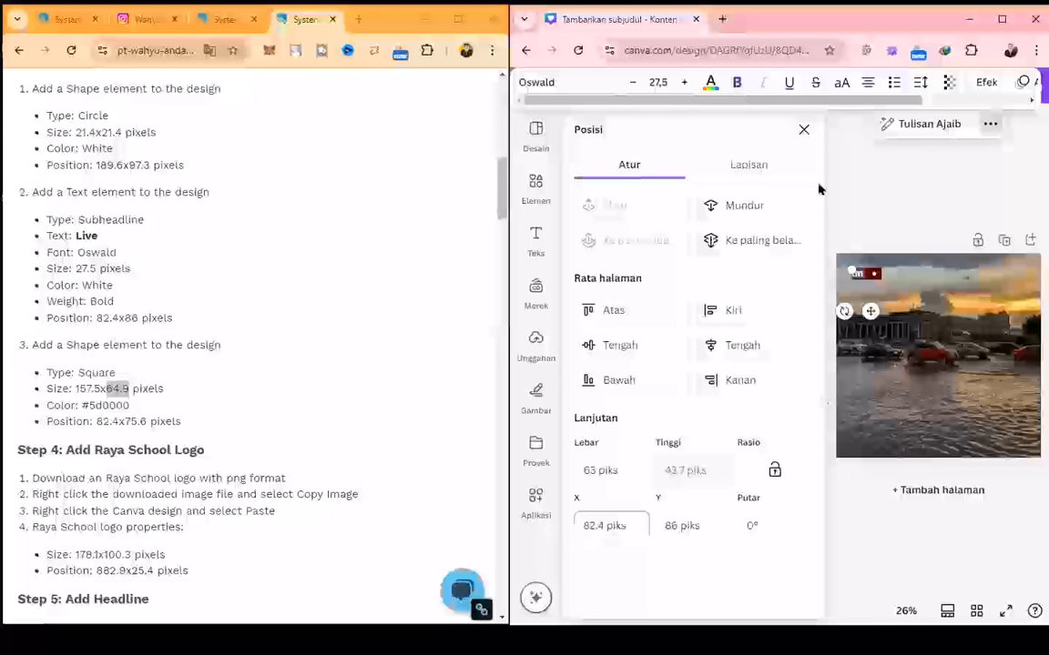
pyautogui.click(803, 130)
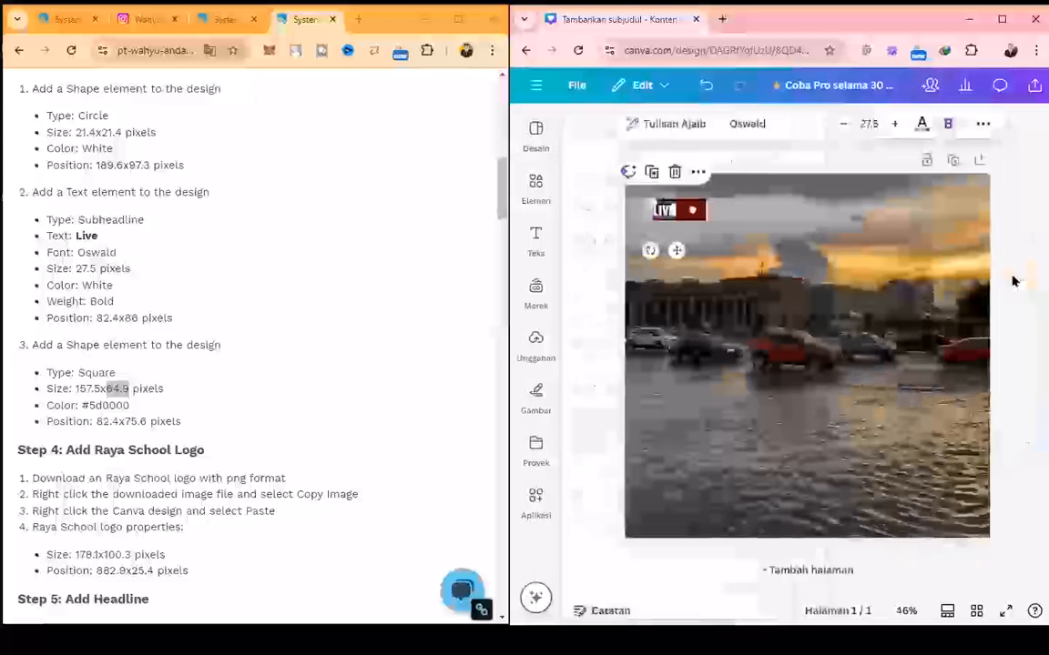
pyautogui.click(1013, 282)
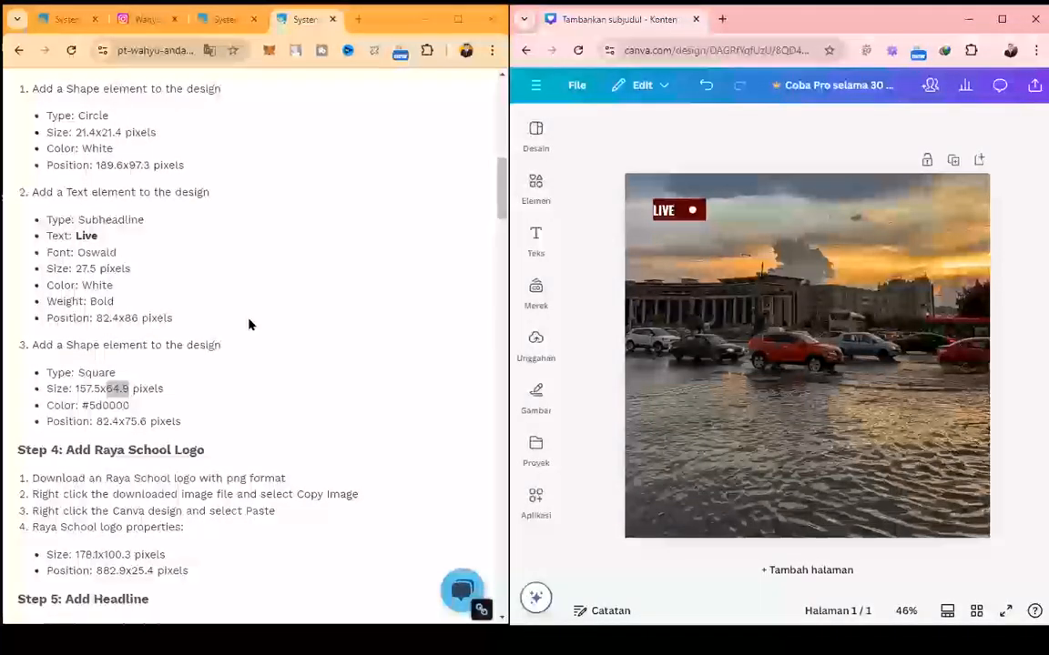
pyautogui.click(686, 218)
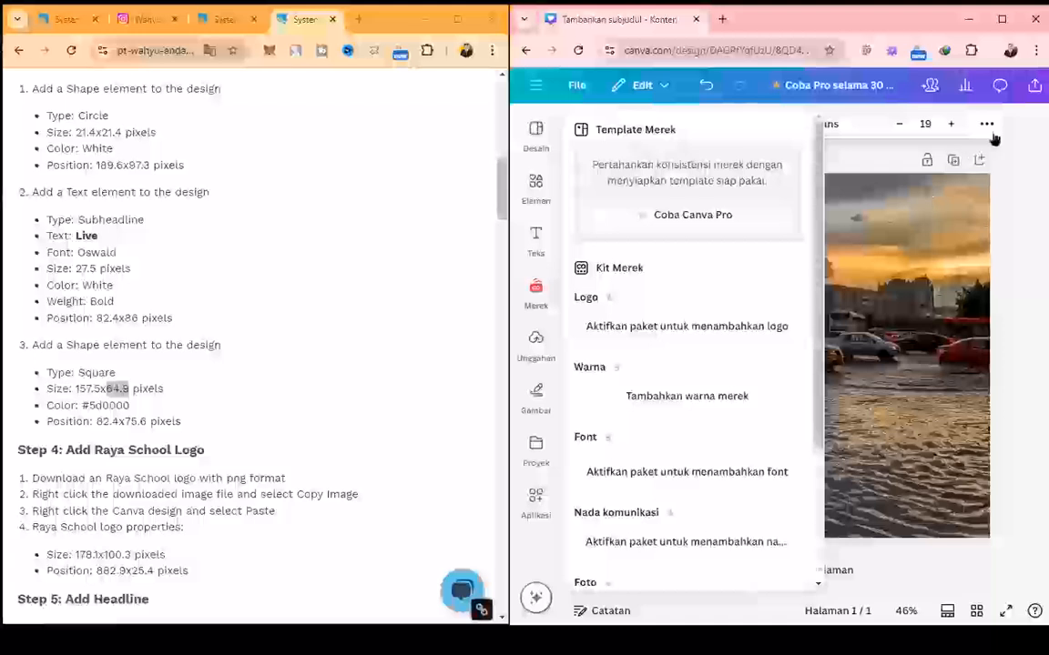
pyautogui.click(988, 125)
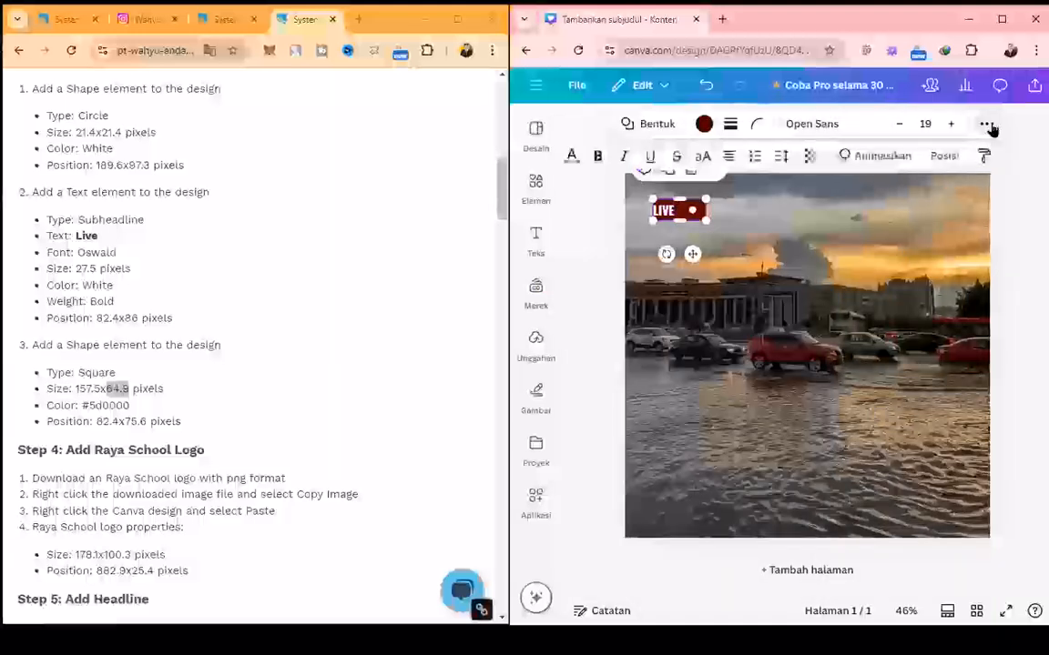
pyautogui.click(946, 156)
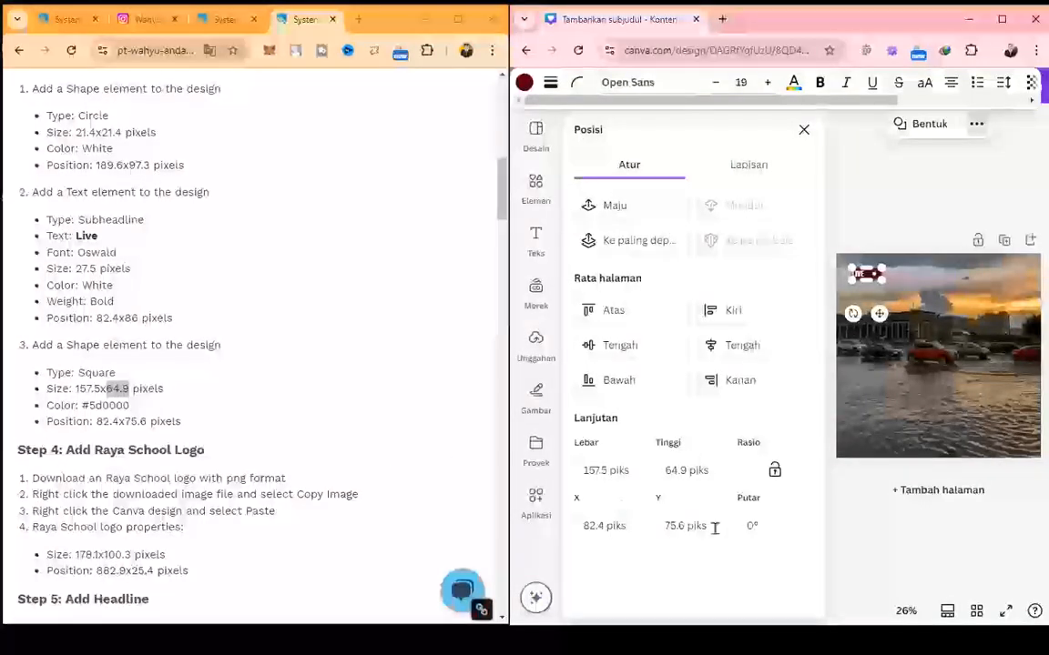
pyautogui.click(804, 131)
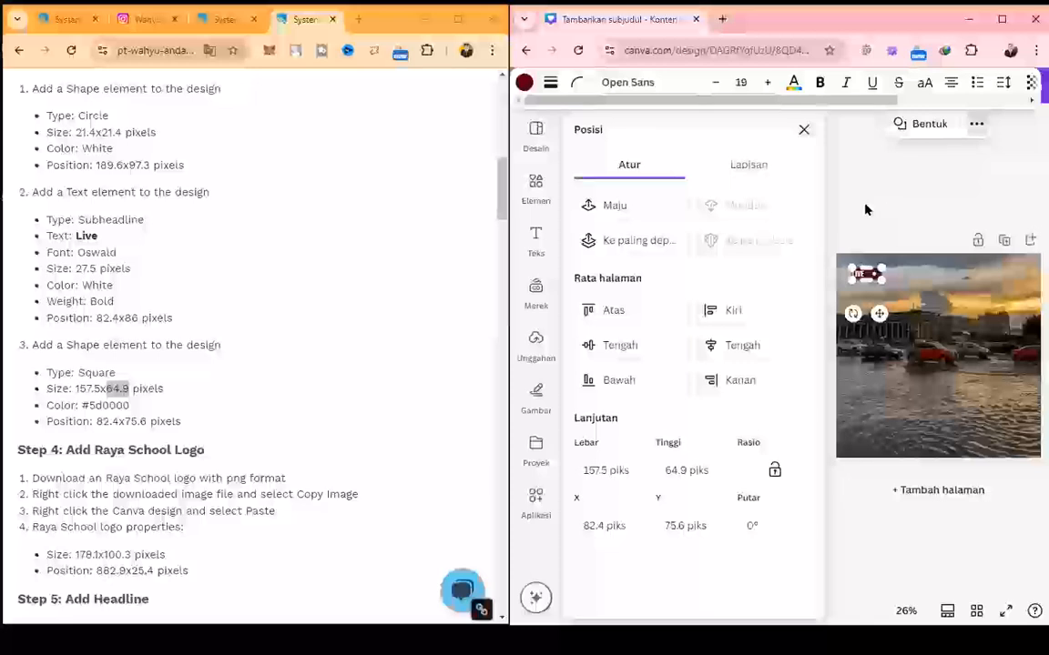
pyautogui.click(993, 225)
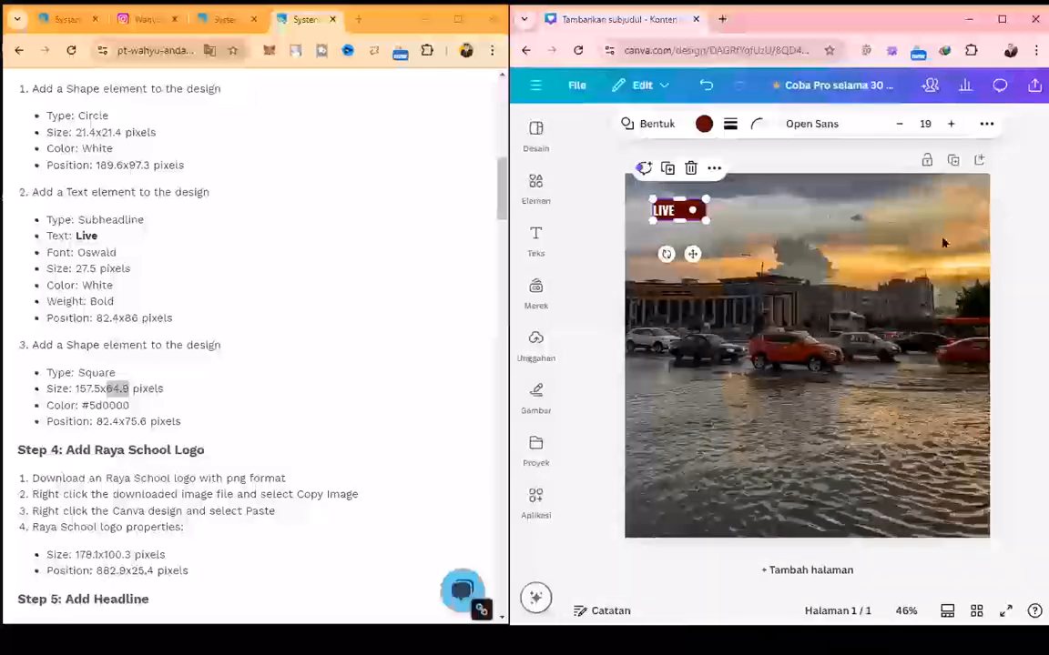
# - Nudge the LIVE text slightly to the right inside the dark red rectangle
pyautogui.click(661, 215)
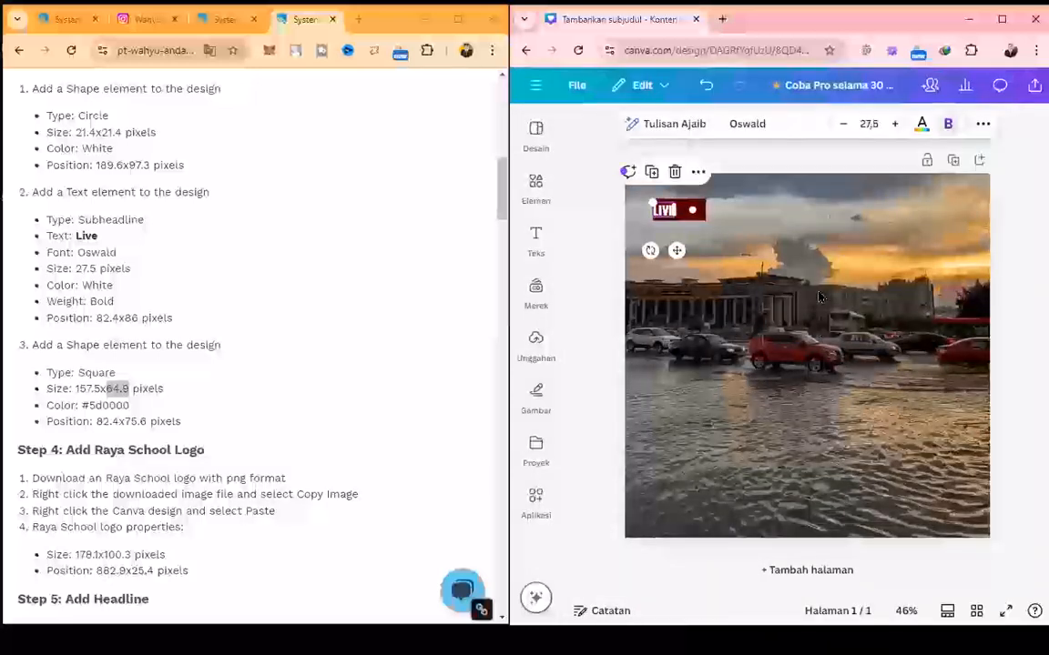
pyautogui.click(819, 297)
pyautogui.press('Right')
pyautogui.press('Right')
pyautogui.press('Right')
pyautogui.press('Right')
pyautogui.press('Right')
pyautogui.press('Right')
pyautogui.press('Right')
pyautogui.press('Right')
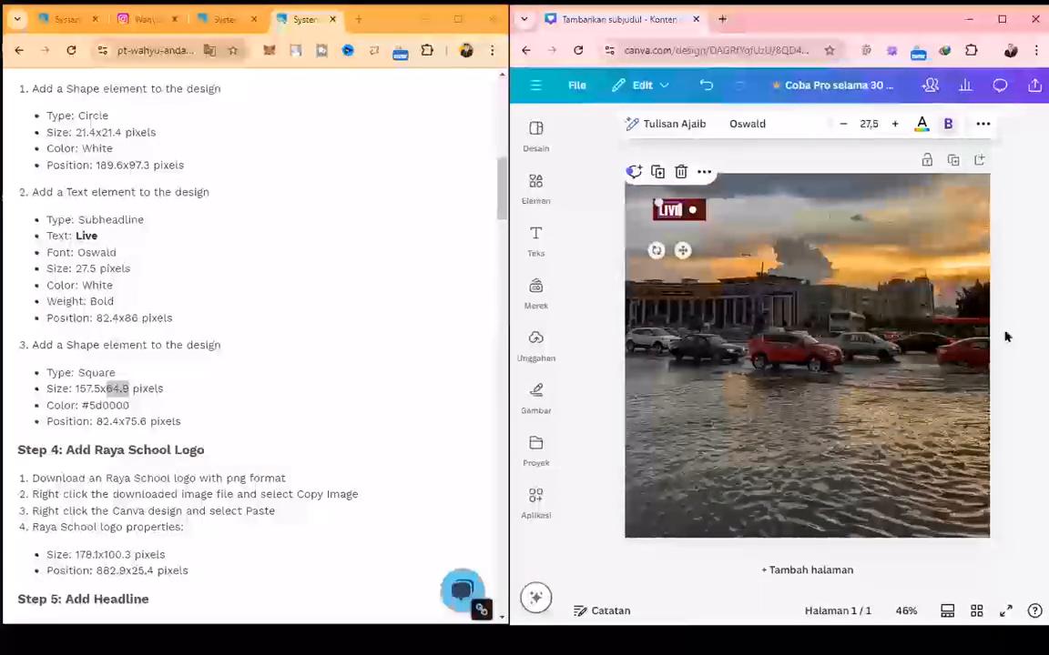
# - Paste the copied Raya School logo onto the design, allowing clipboard access, and check its size and position against the procedure
pyautogui.click(177, 444)
pyautogui.scroll(-3, 109, 345)
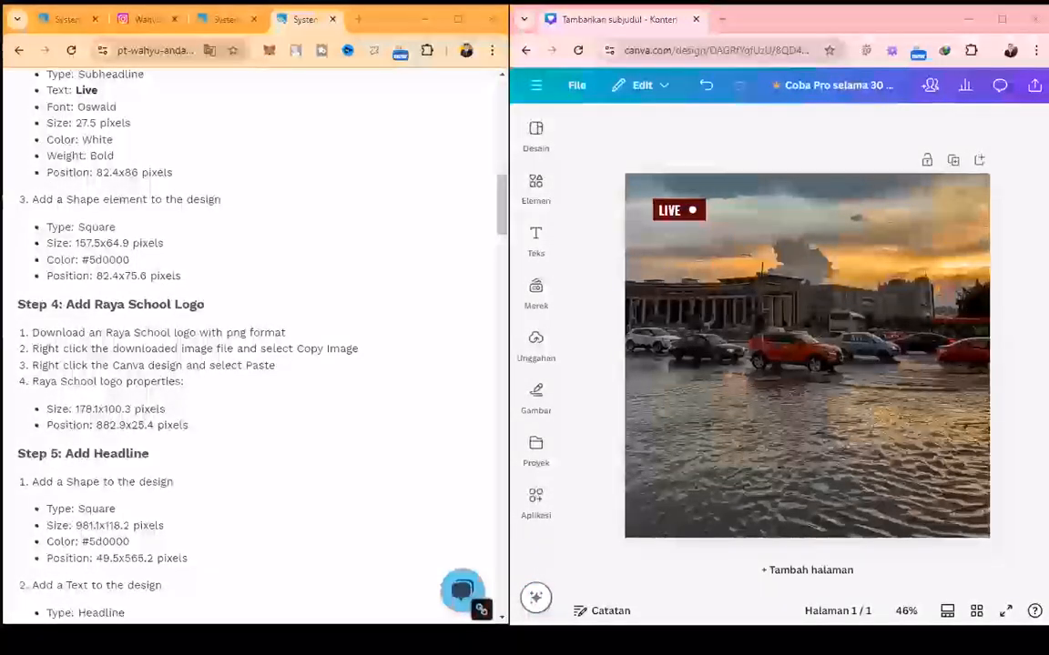
pyautogui.click(883, 302)
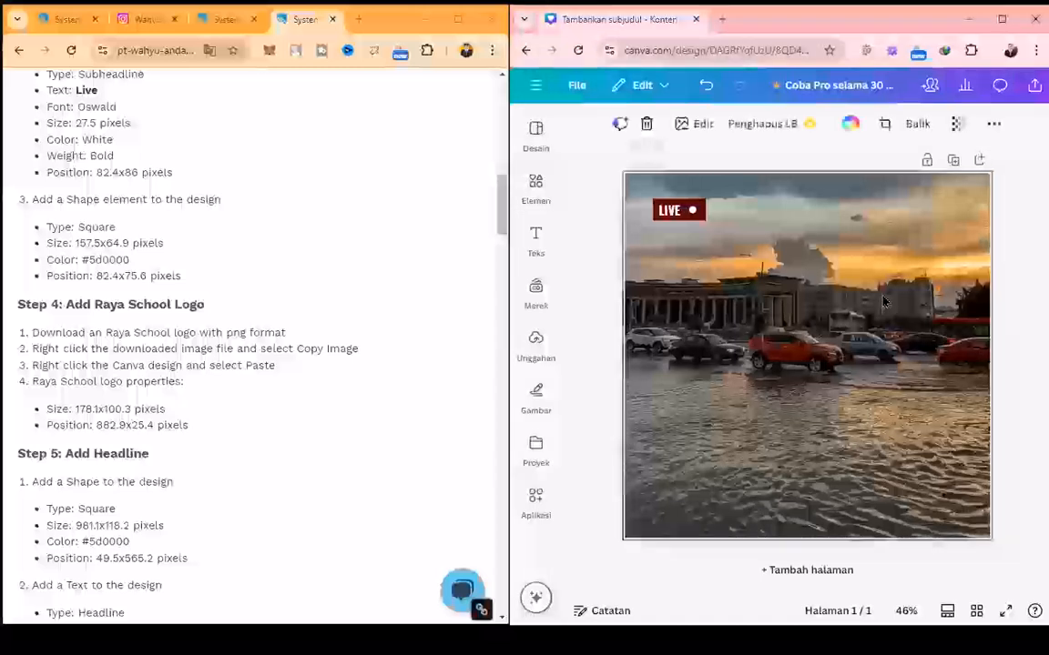
pyautogui.rightClick(883, 300)
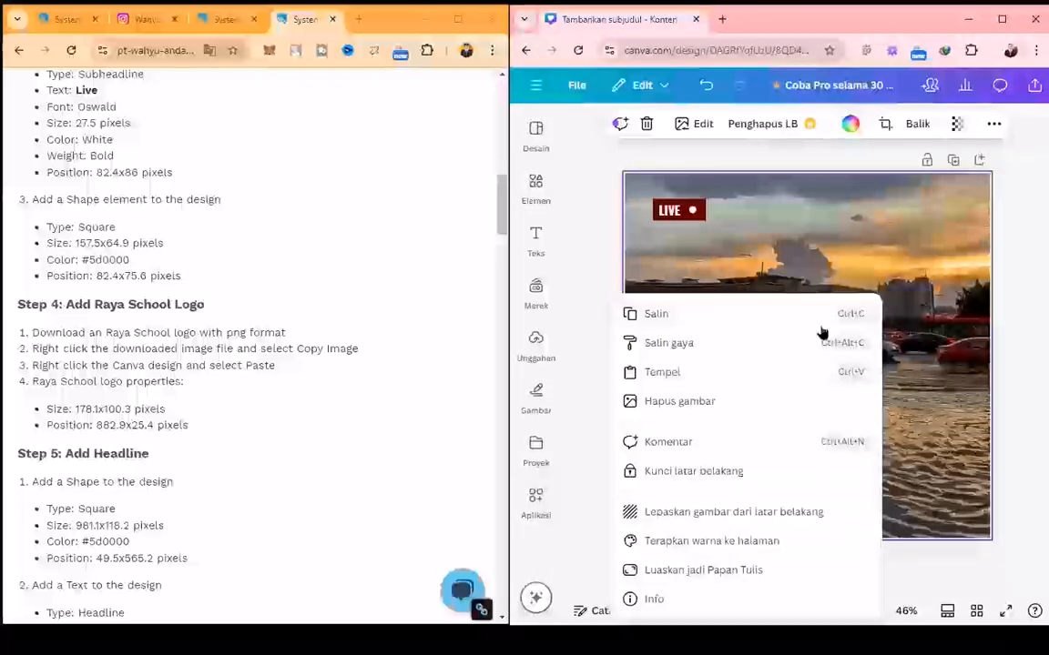
pyautogui.click(761, 373)
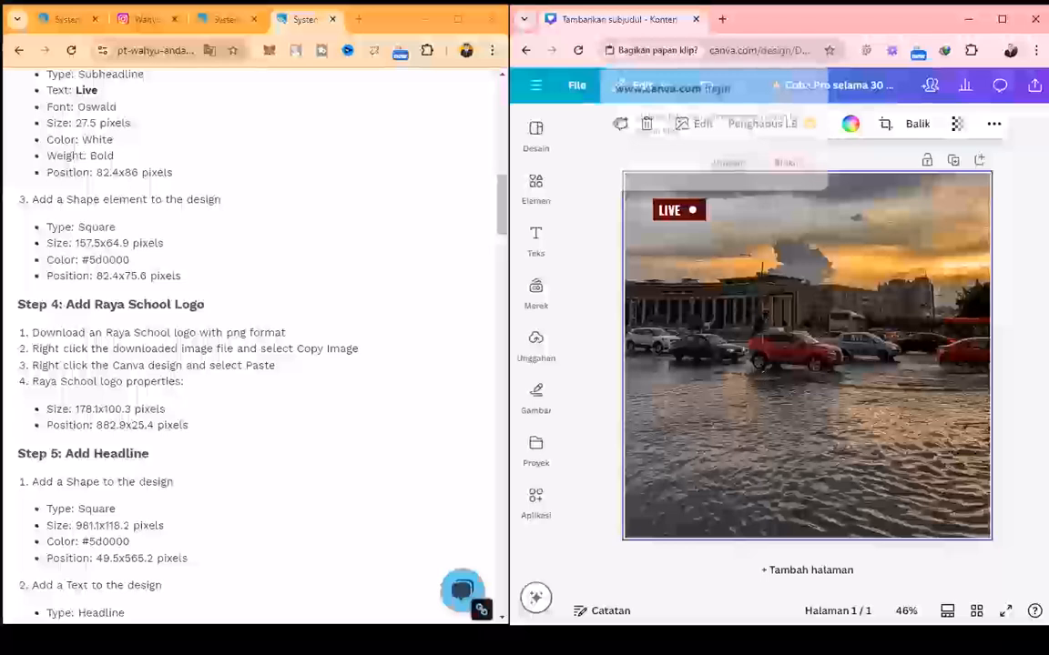
pyautogui.click(729, 162)
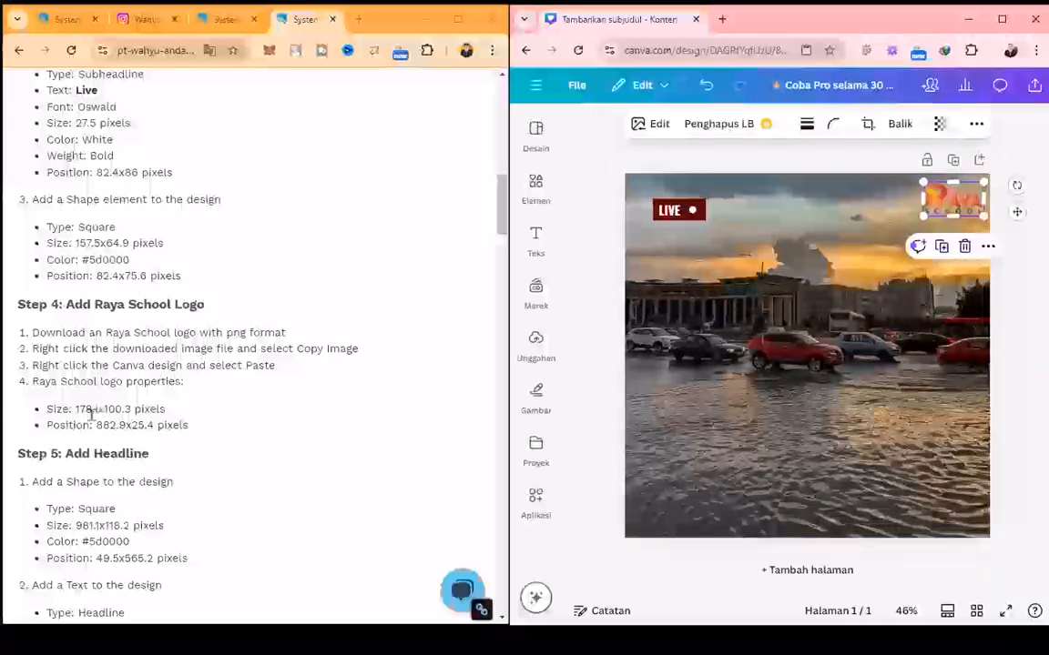
pyautogui.click(974, 125)
pyautogui.click(932, 157)
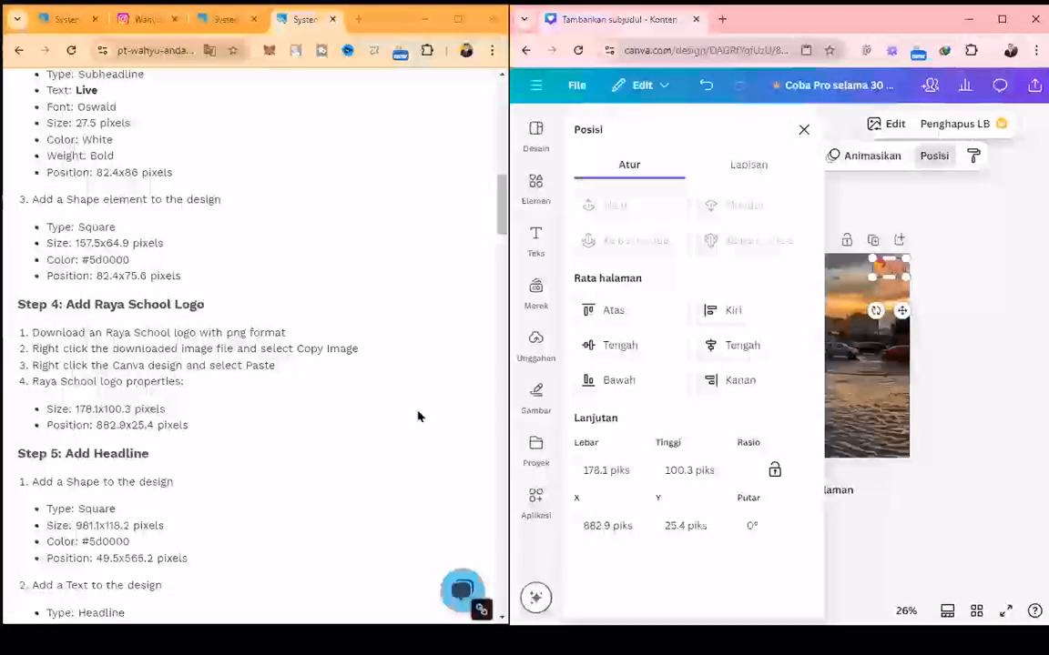
pyautogui.moveTo(74, 409); pyautogui.dragTo(98, 409)
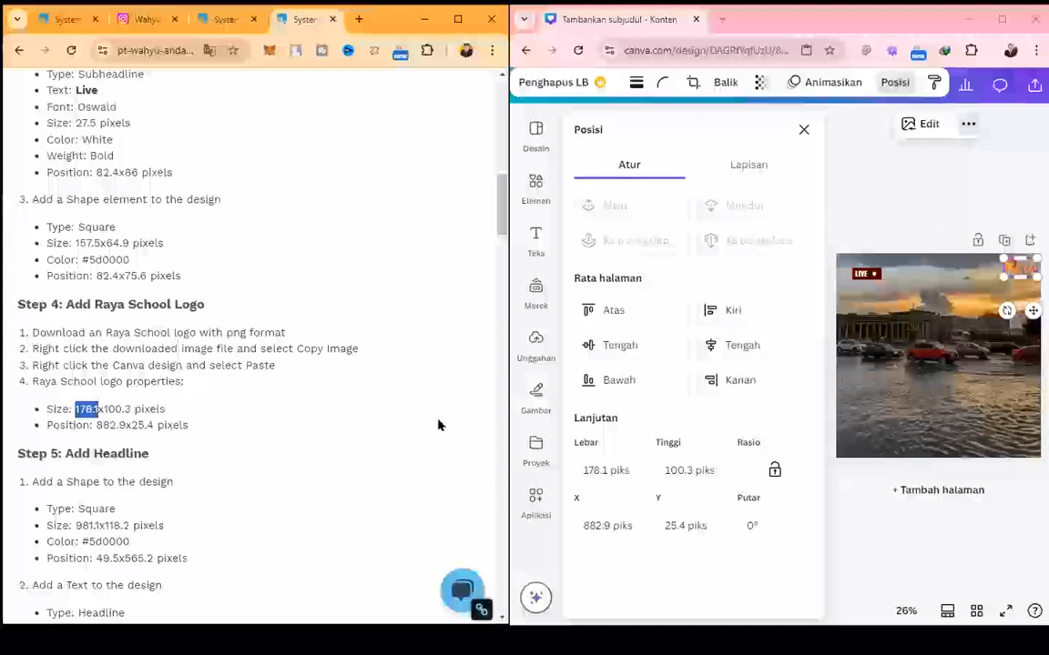
pyautogui.click(333, 449)
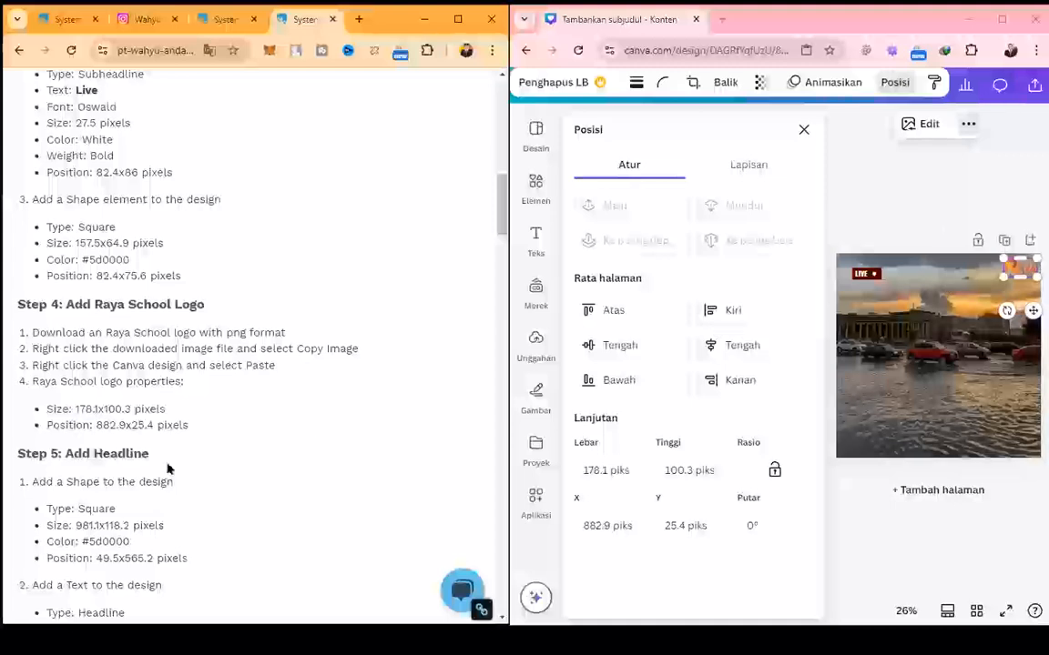
# - Add a square shape to the design for the headline and copy its color code #5d0000 from the procedure
pyautogui.scroll(-4, 136, 446)
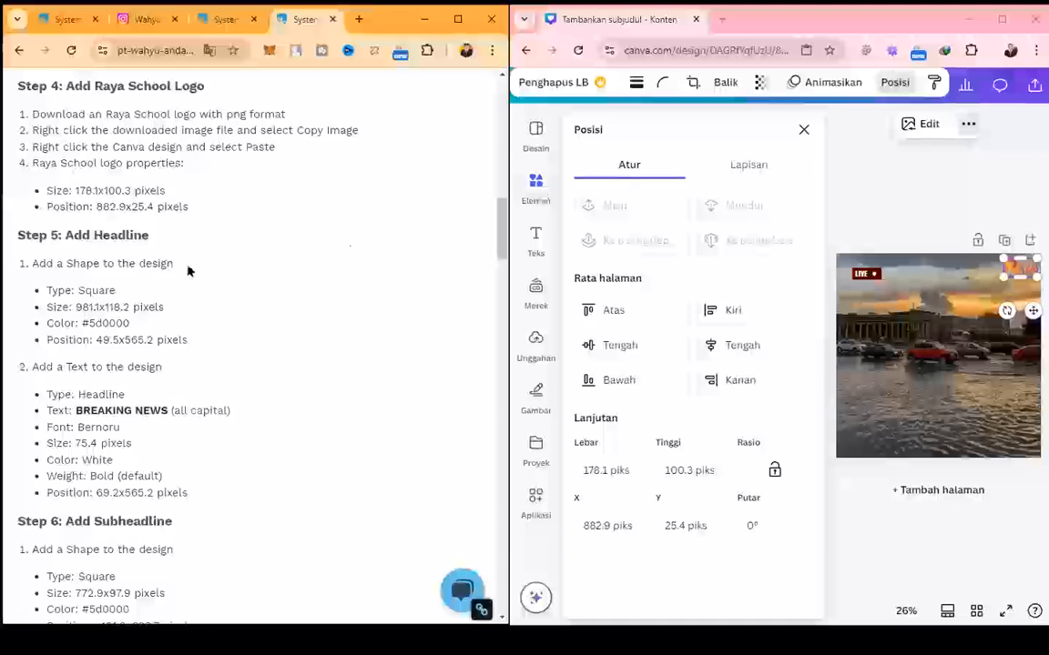
pyautogui.click(536, 188)
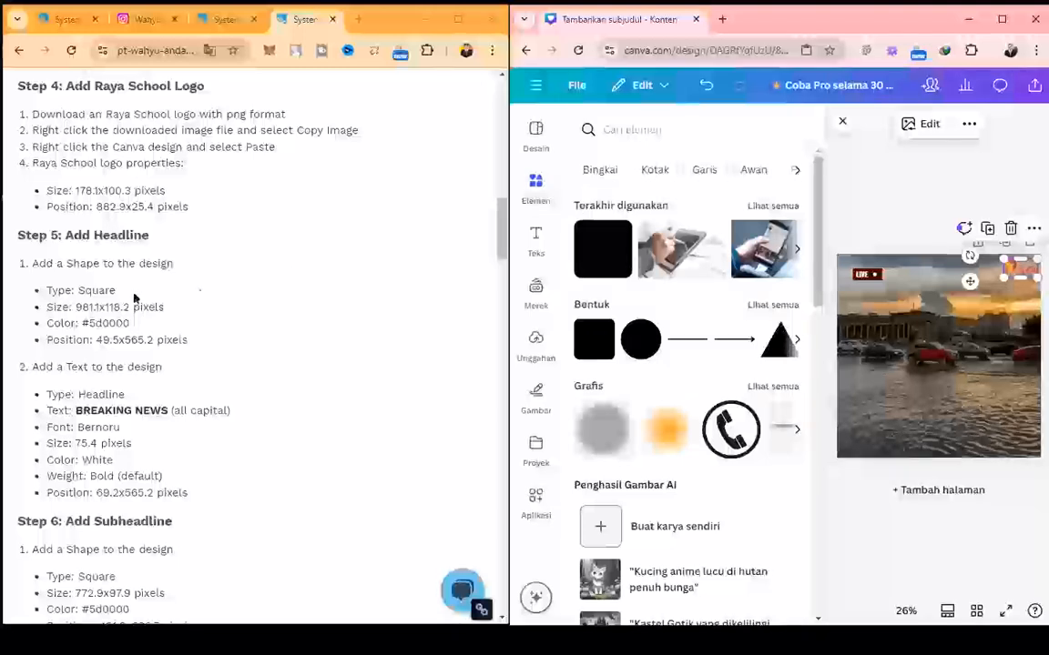
pyautogui.click(598, 257)
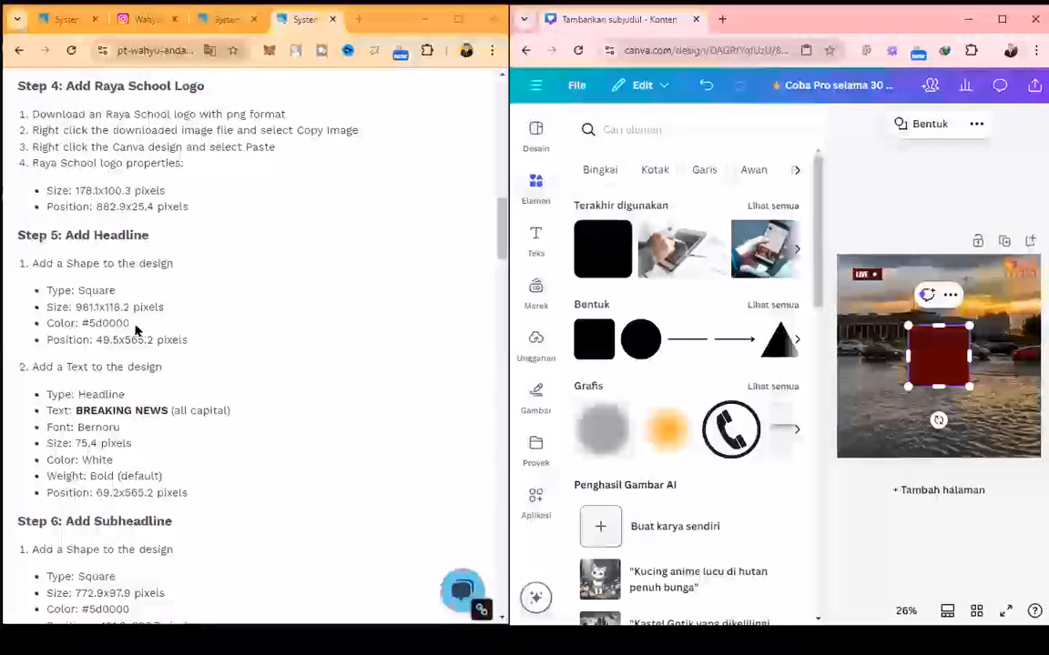
pyautogui.moveTo(129, 321); pyautogui.dragTo(83, 323)
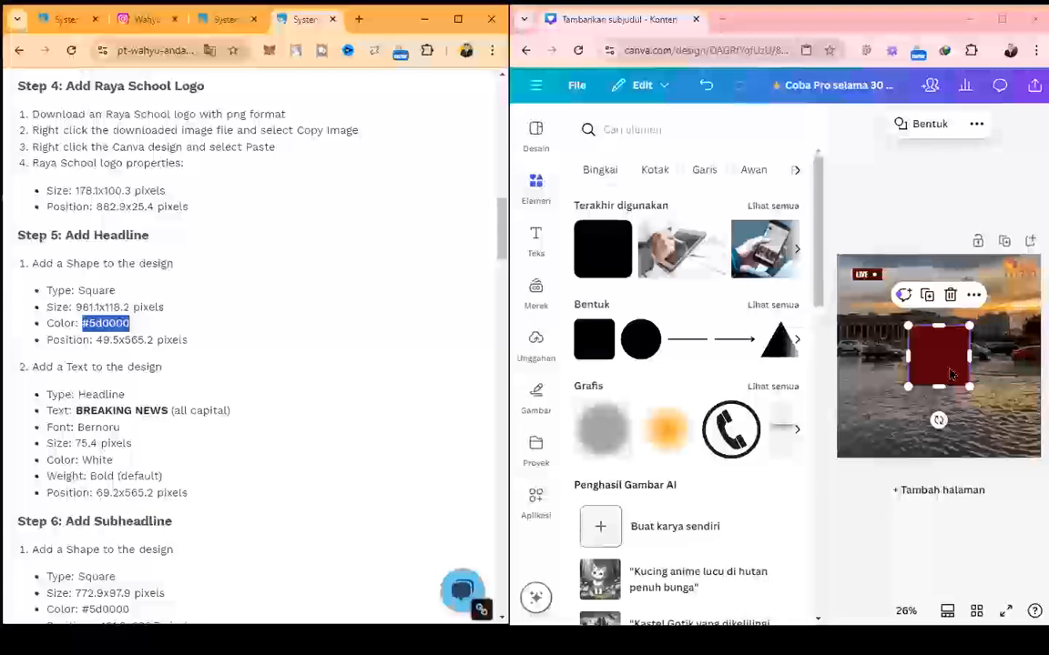
pyautogui.click(976, 126)
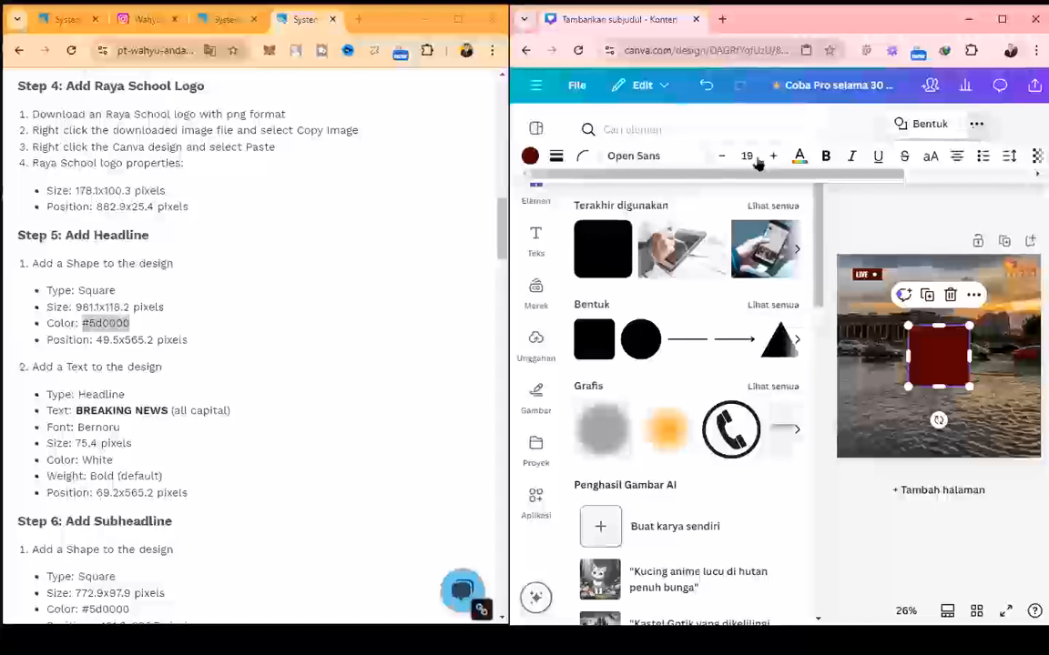
pyautogui.click(529, 157)
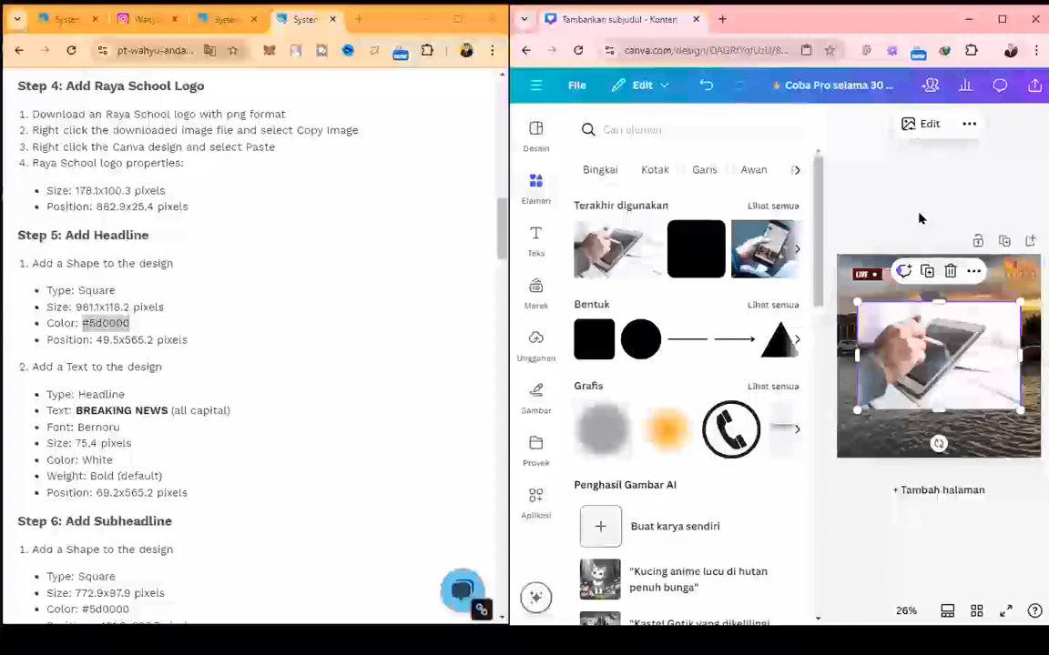
pyautogui.press('Delete')
# - Open the fill color settings of the new dark red square to check its color against the procedure
pyautogui.click(931, 346)
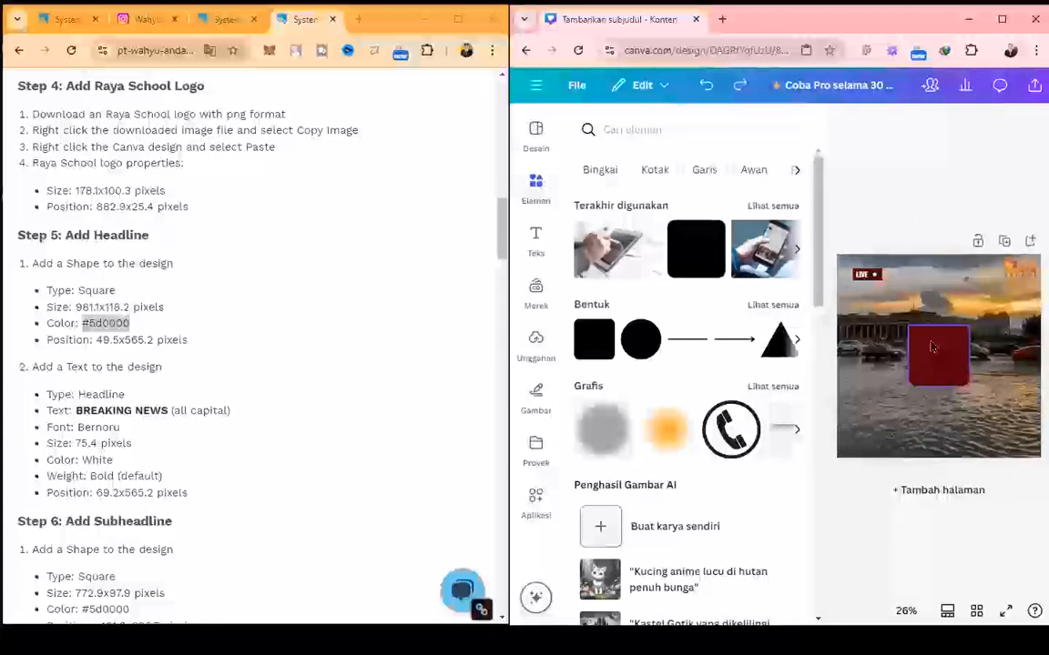
pyautogui.click(977, 124)
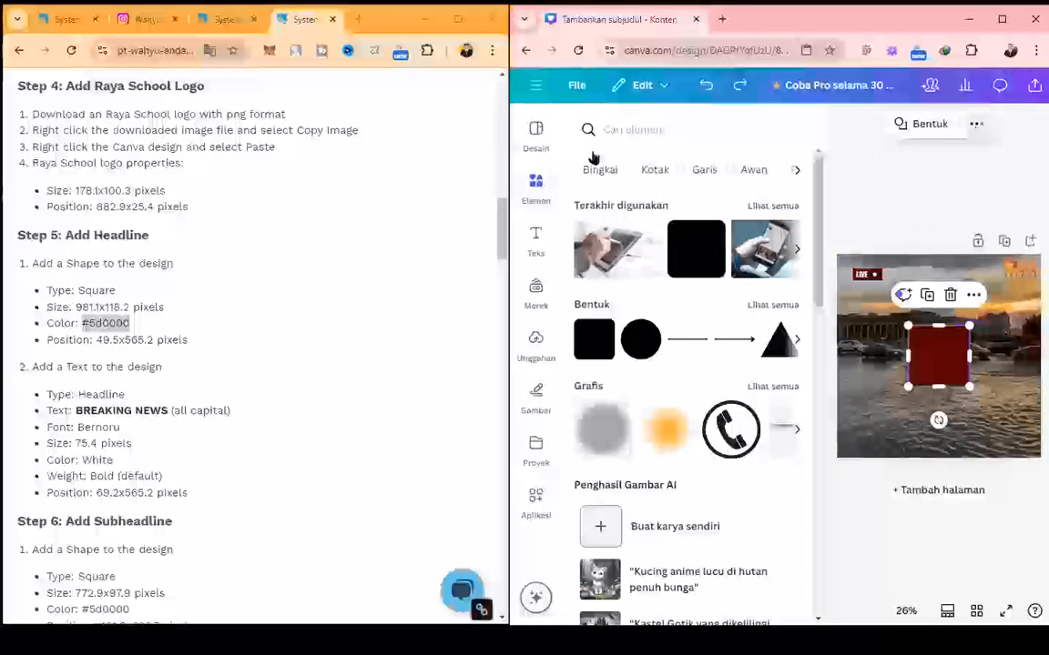
pyautogui.click(531, 157)
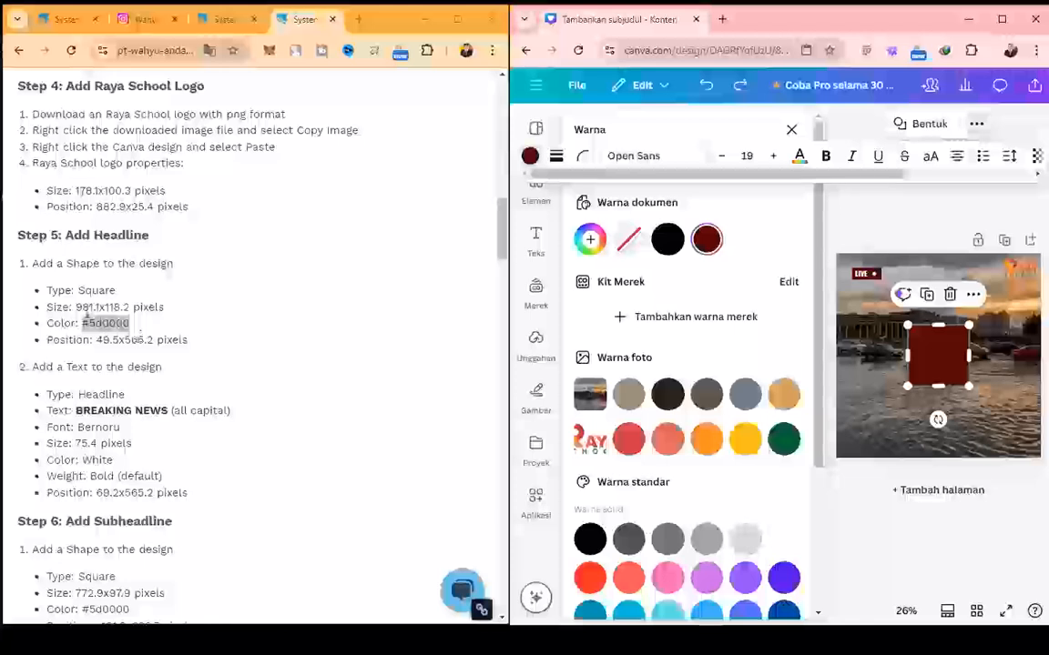
# - Resize the dark red headline square to 981.1 px wide and 118.2 px high, as given in the procedure
pyautogui.moveTo(76, 306); pyautogui.dragTo(94, 307)
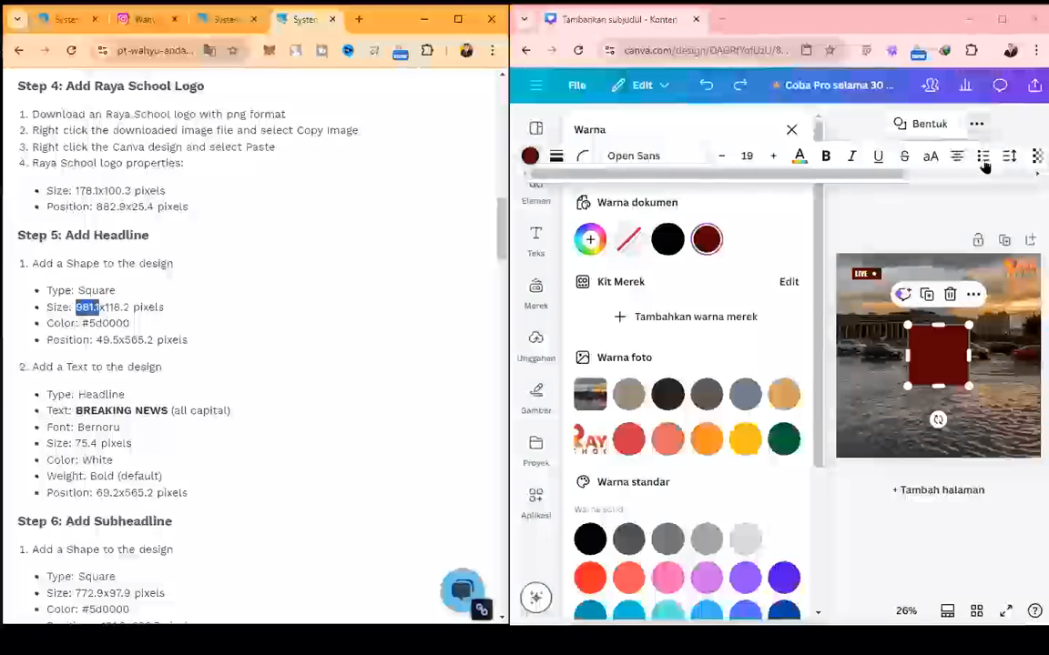
pyautogui.click(979, 129)
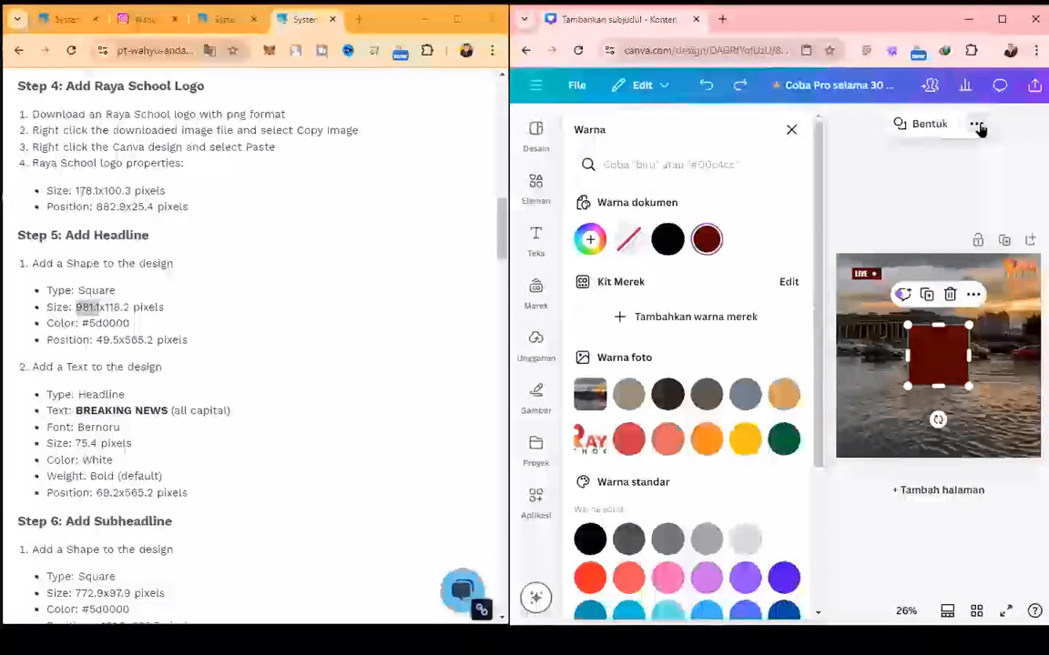
pyautogui.hscroll(3, 997, 169)
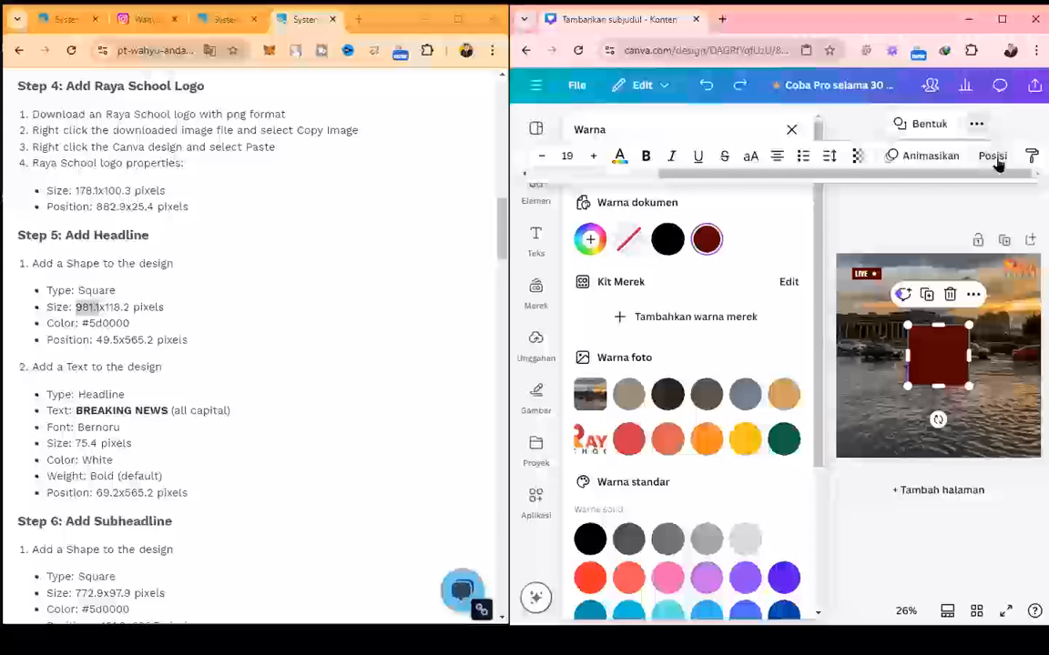
pyautogui.click(992, 156)
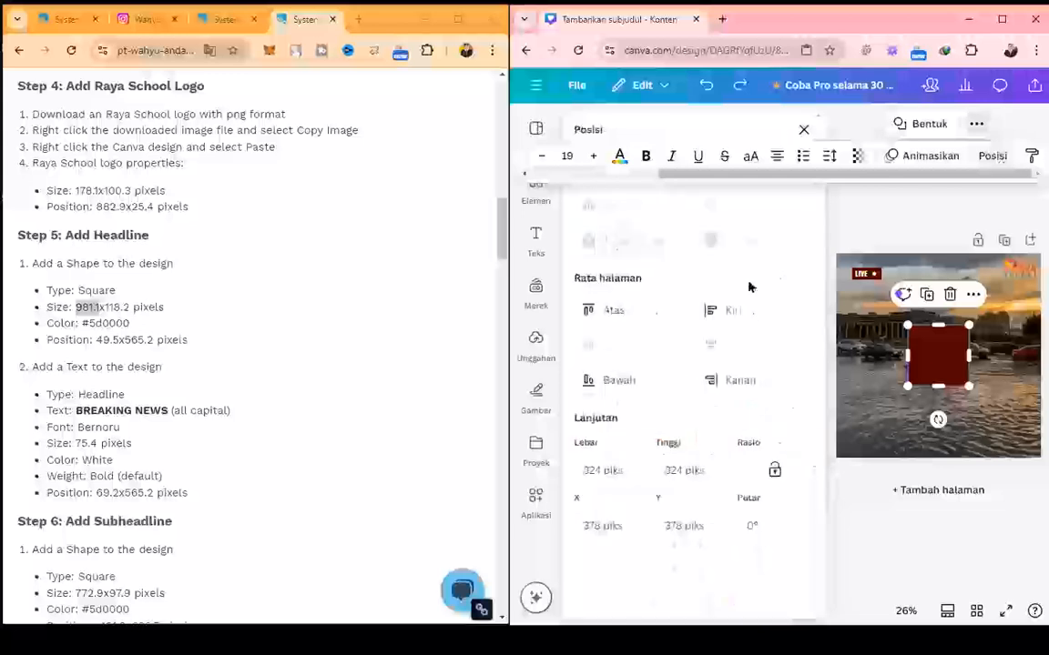
pyautogui.click(587, 470)
pyautogui.write('981.1')
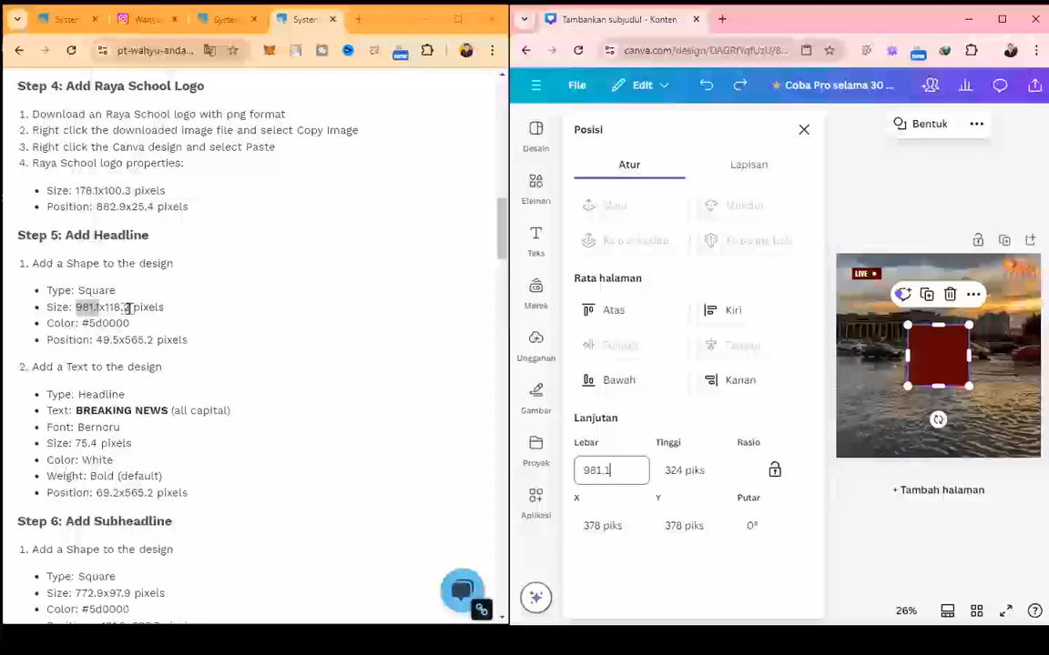
pyautogui.moveTo(129, 308); pyautogui.dragTo(104, 308)
pyautogui.hotkey('ctrl', 'c')
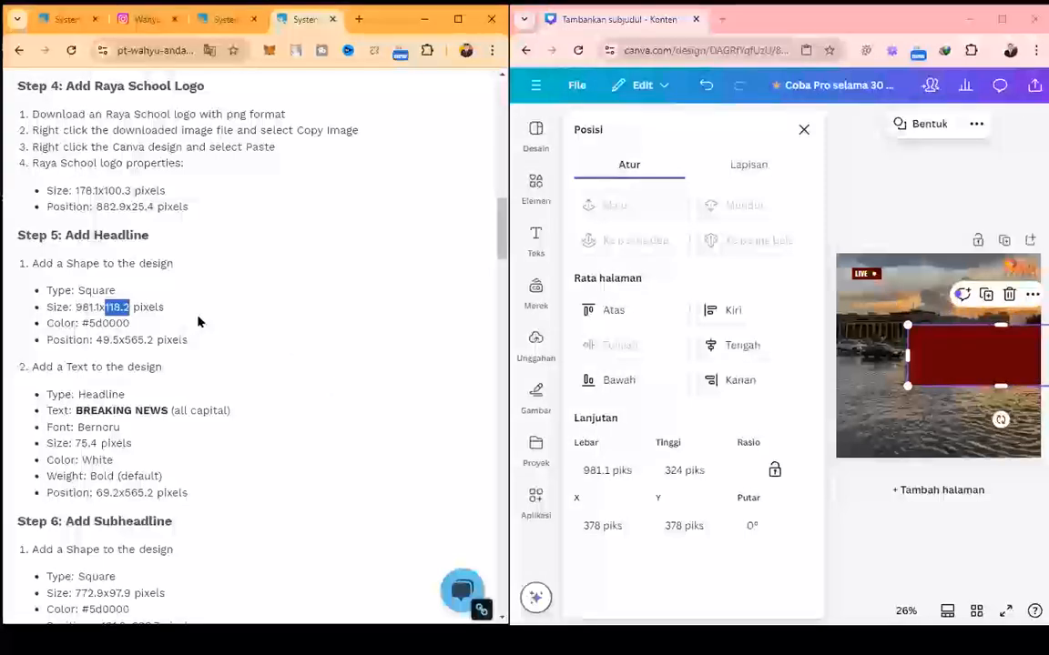
pyautogui.click(677, 469)
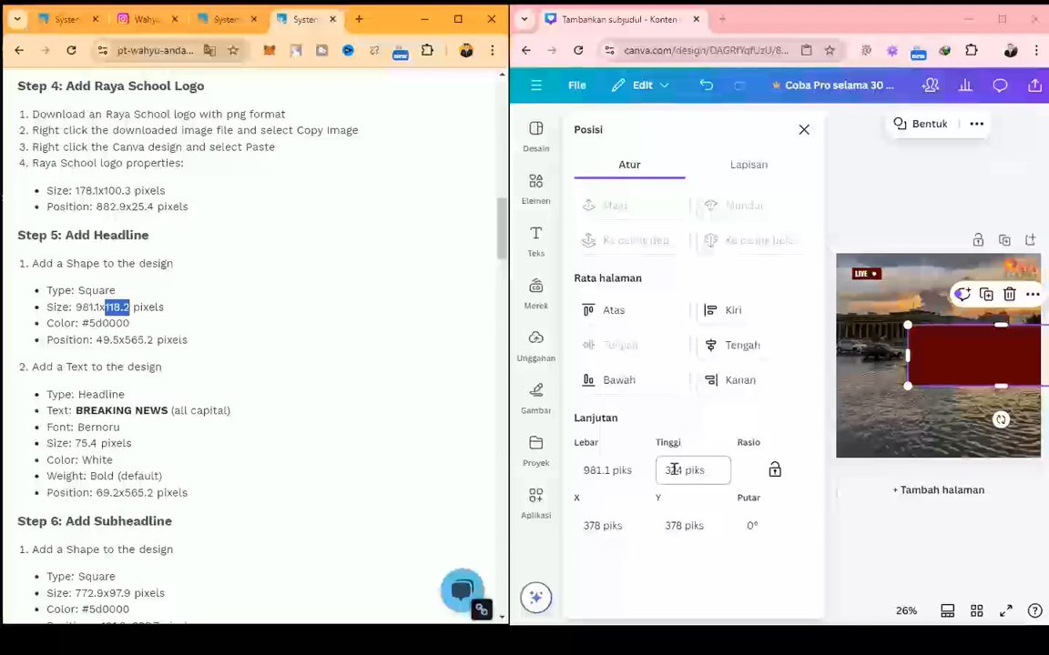
pyautogui.hotkey('ctrl', 'v')
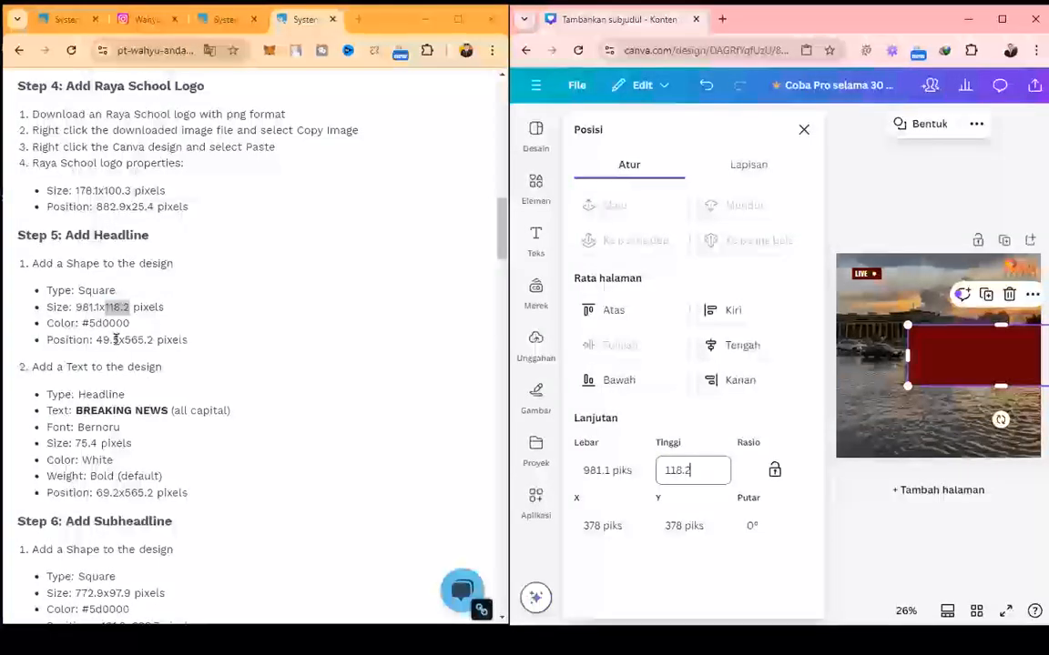
# - Position the dark red headline rectangle at X 49.5 and Y 565.2 px, copying the values from the procedure
pyautogui.moveTo(118, 339); pyautogui.dragTo(95, 339)
pyautogui.hotkey('ctrl', 'c')
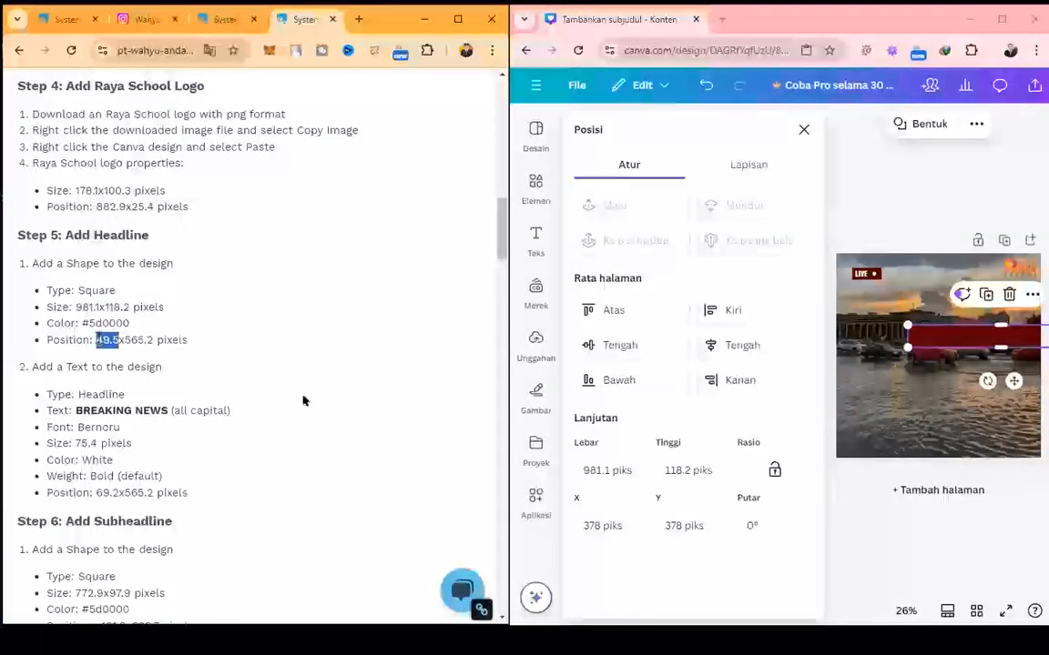
pyautogui.click(592, 524)
pyautogui.hotkey('ctrl', 'v')
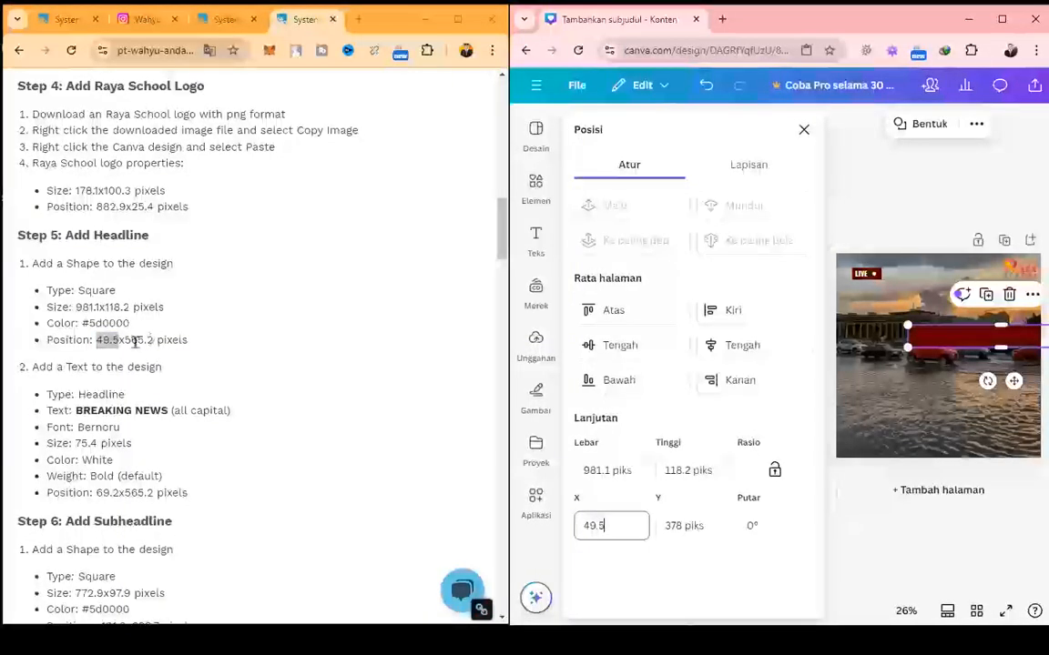
pyautogui.moveTo(153, 340); pyautogui.dragTo(131, 340)
pyautogui.hotkey('shift', 'Left')
pyautogui.hotkey('ctrl', 'c')
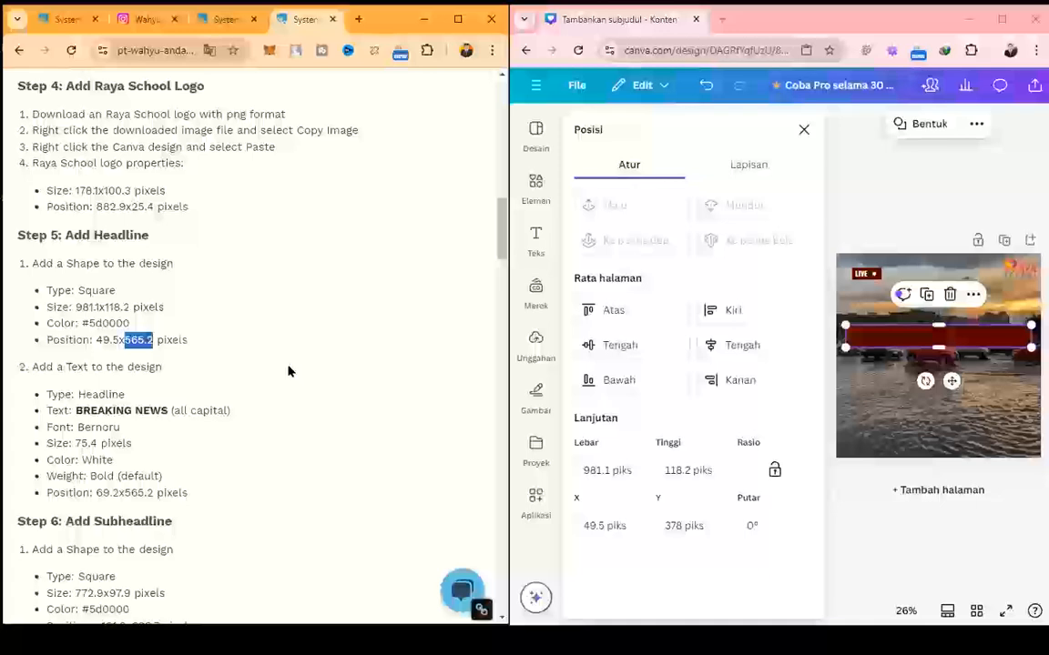
pyautogui.click(687, 528)
pyautogui.hotkey('ctrl', 'v')
pyautogui.press('Return')
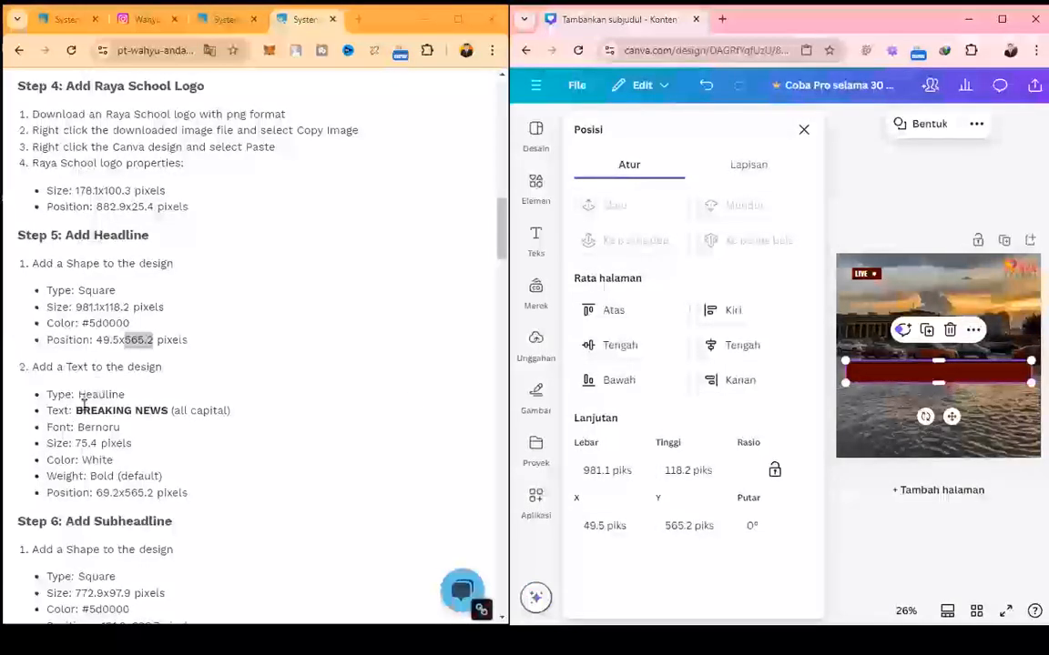
# - Add a heading text to the design and replace its placeholder with BREAKING NEWS copied from the procedure
pyautogui.click(544, 243)
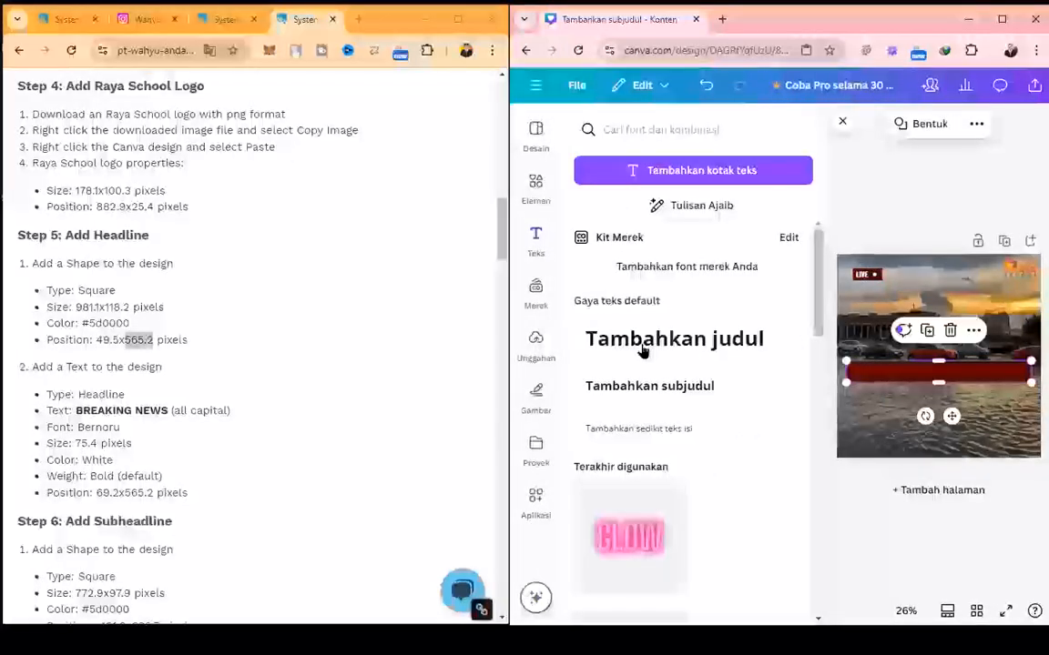
pyautogui.click(673, 339)
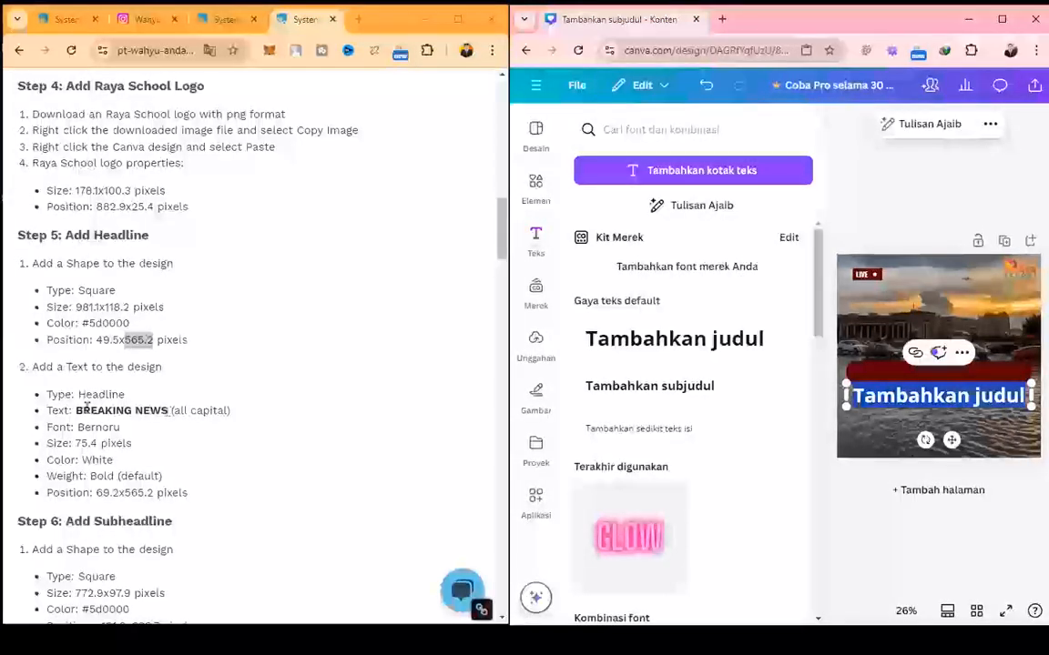
pyautogui.moveTo(167, 411); pyautogui.dragTo(76, 411)
pyautogui.hotkey('ctrl', 'c')
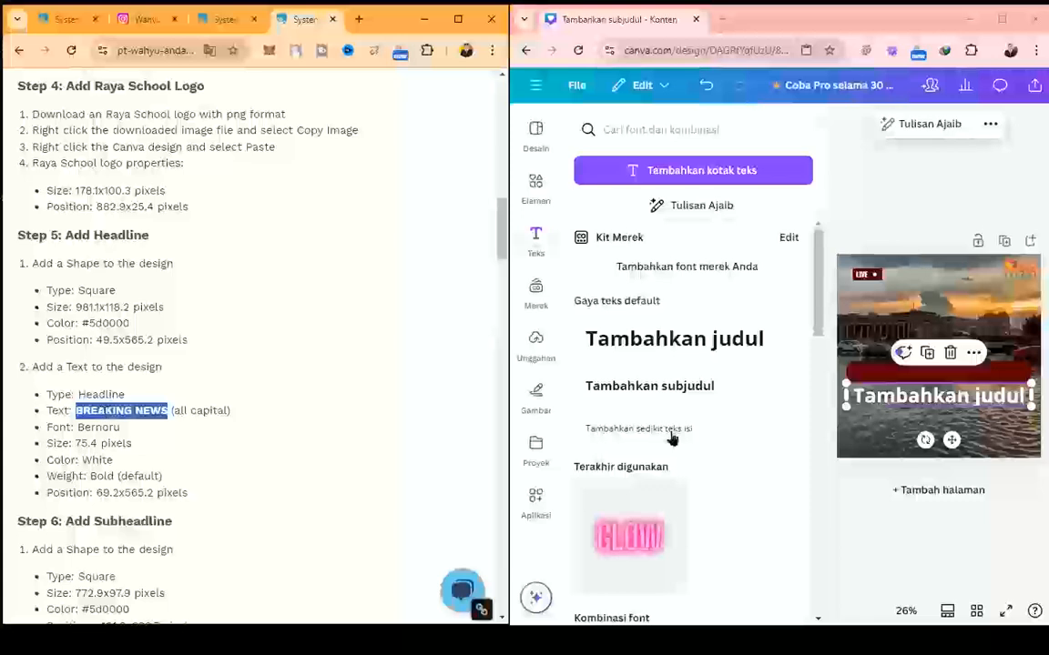
pyautogui.doubleClick(895, 399)
pyautogui.hotkey('ctrl', 'v')
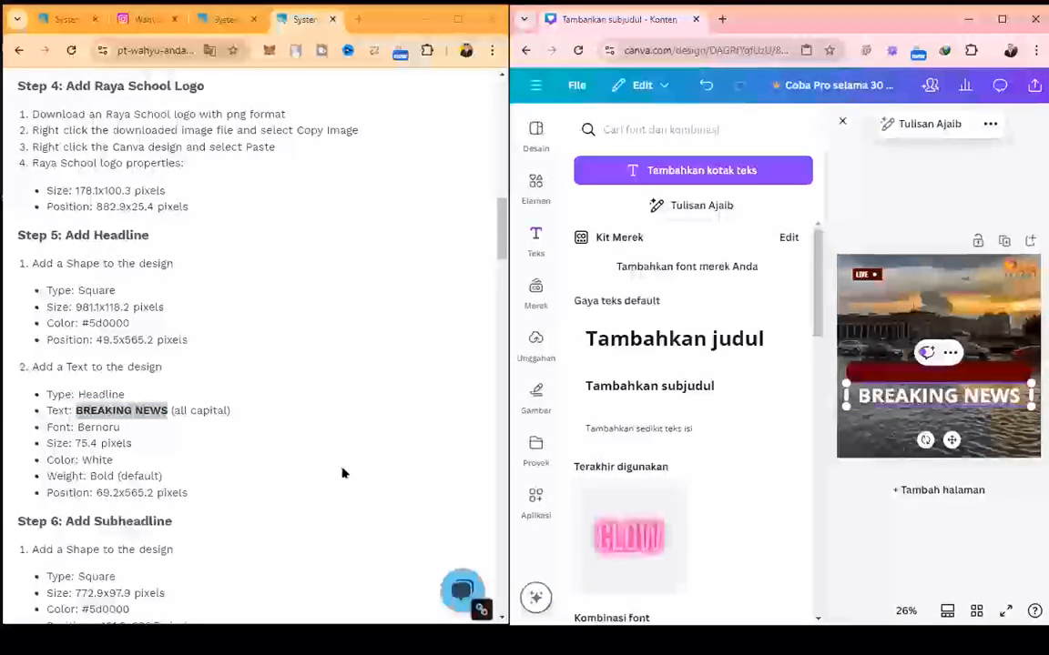
# - Change the BREAKING NEWS text's font to Bernoru, using the font name copied from the procedure
pyautogui.click(103, 441)
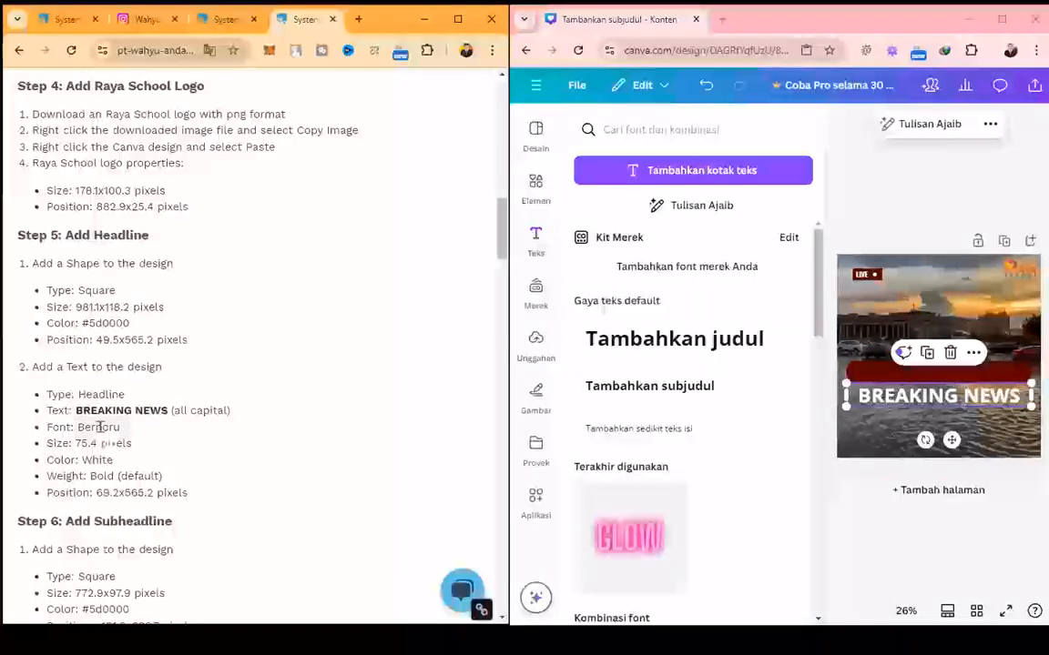
pyautogui.doubleClick(102, 427)
pyautogui.hotkey('ctrl', 'c')
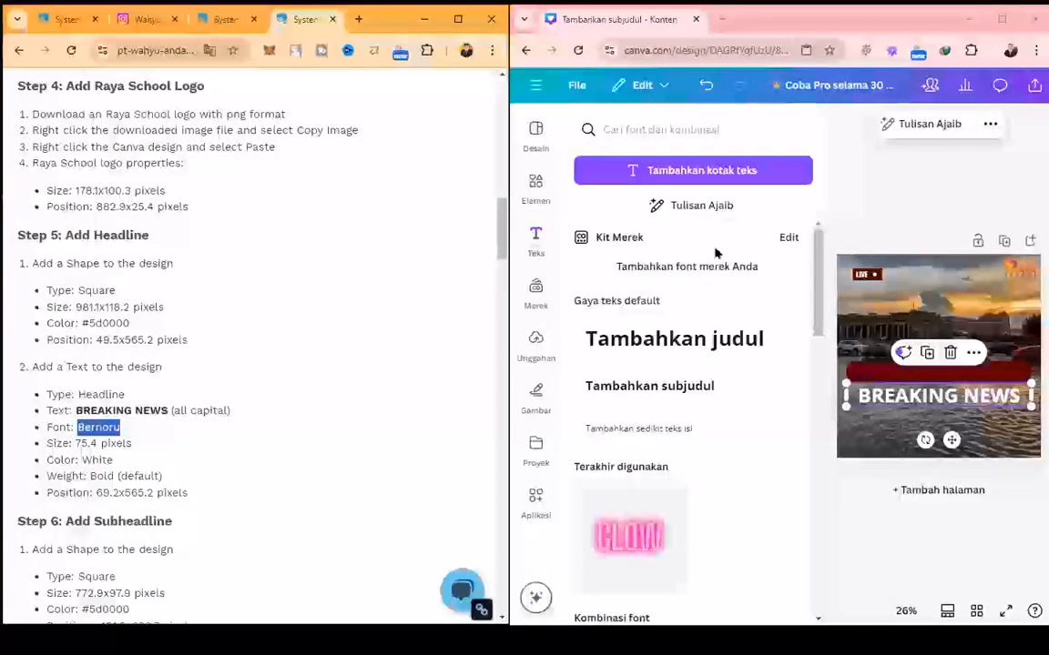
pyautogui.click(993, 132)
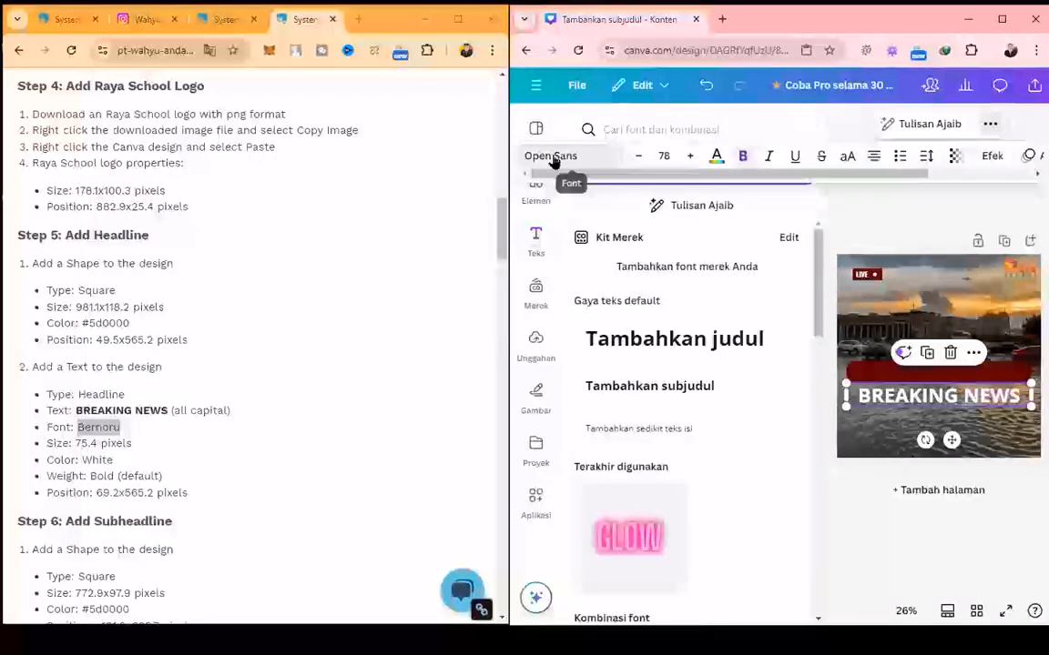
pyautogui.click(550, 157)
pyautogui.doubleClick(628, 203)
pyautogui.hotkey('ctrl', 'v')
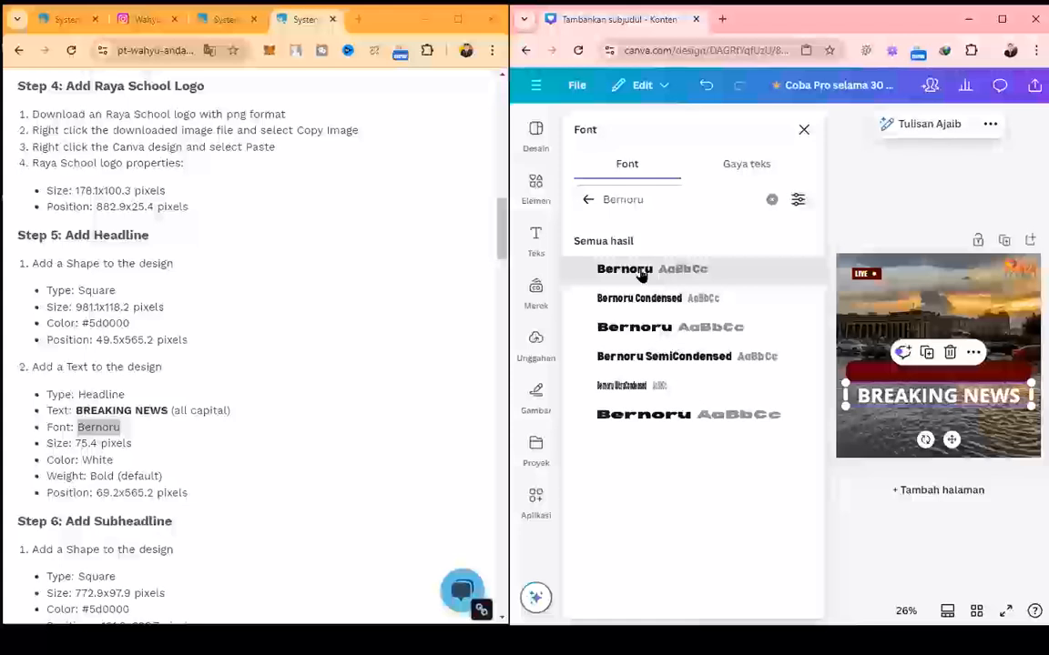
pyautogui.click(640, 275)
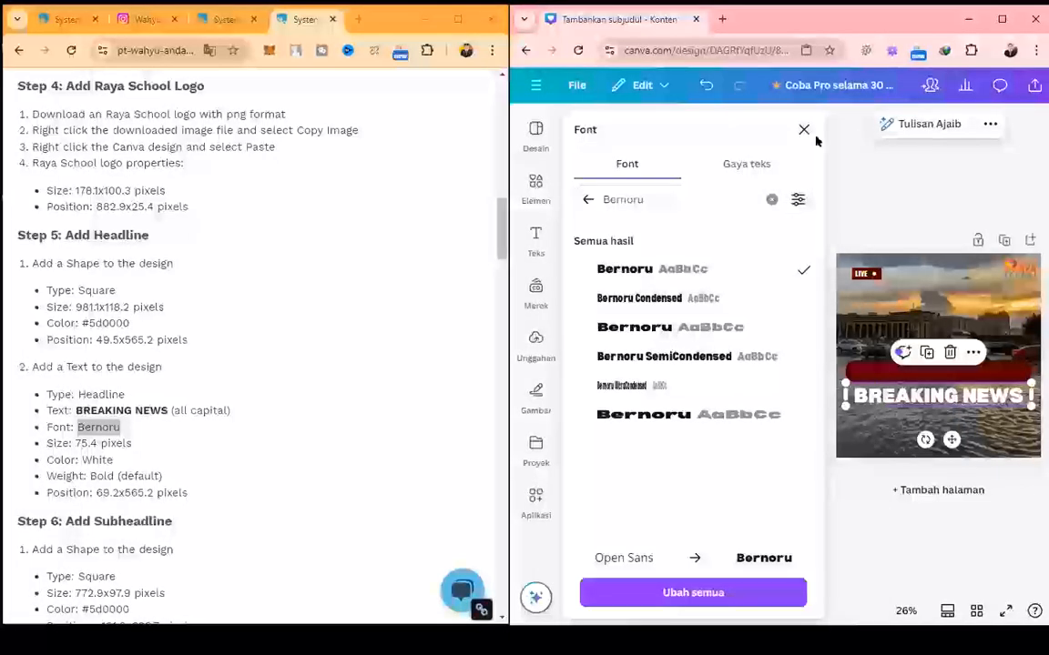
pyautogui.click(747, 164)
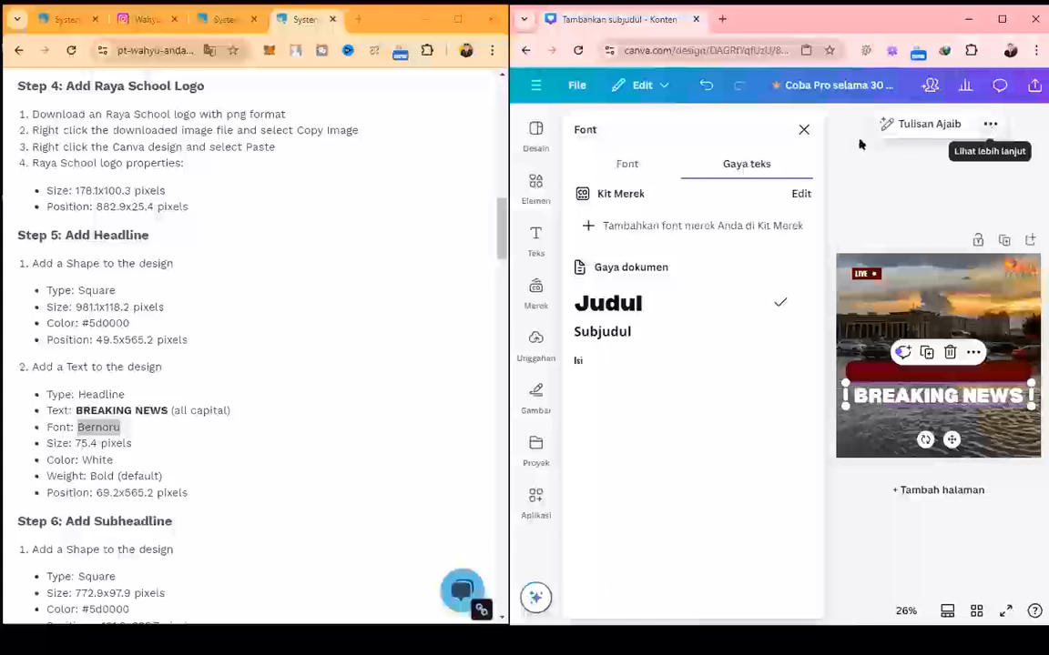
pyautogui.click(804, 131)
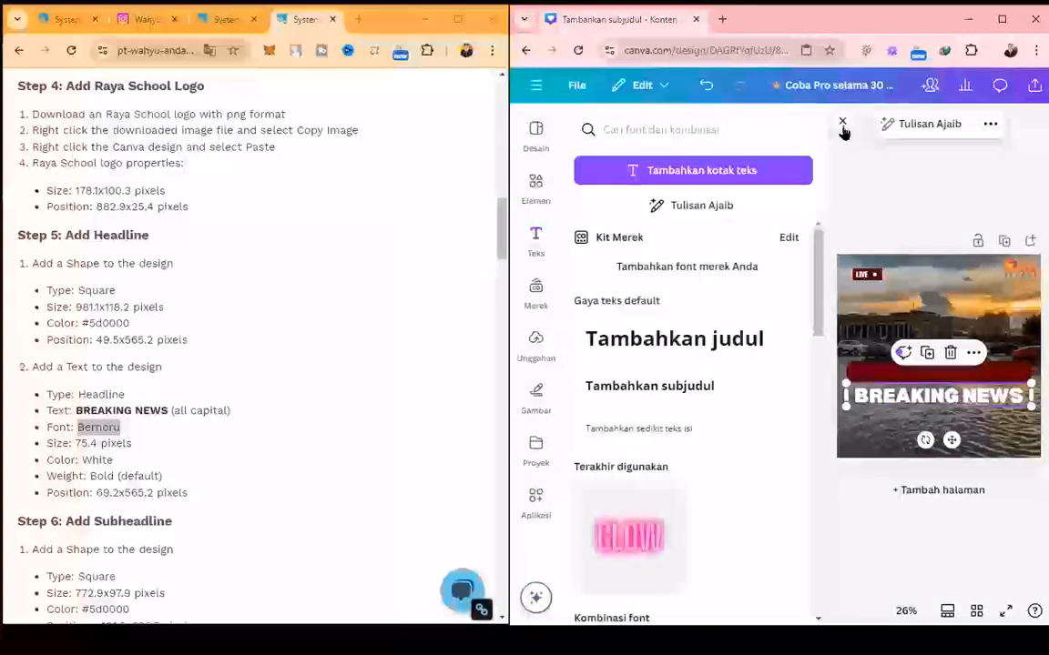
pyautogui.click(842, 122)
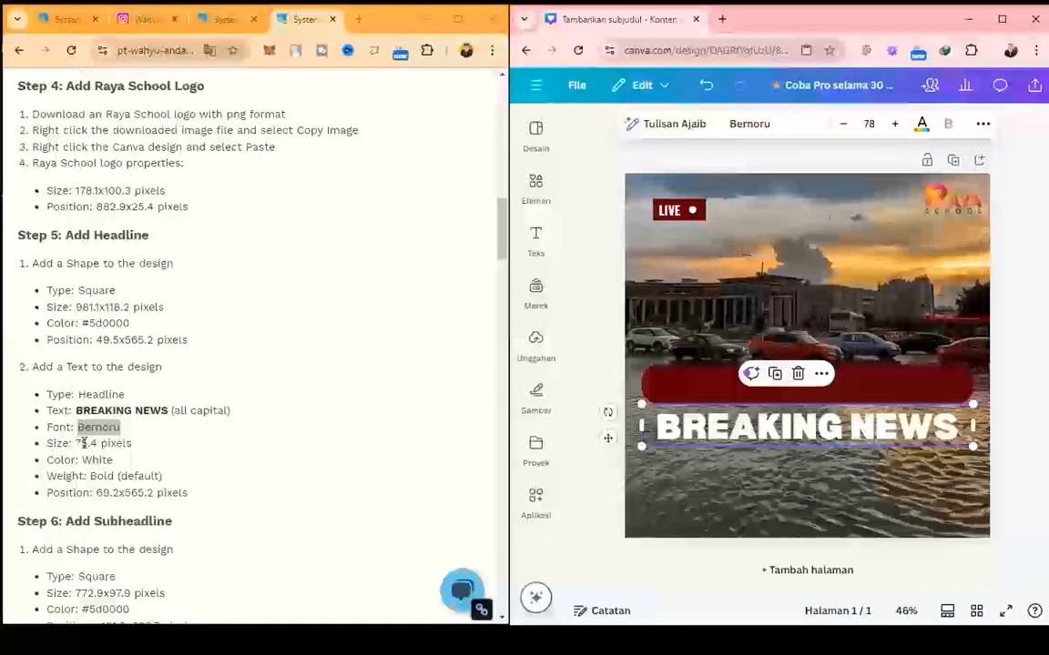
# - Set the BREAKING NEWS text's font size to 75.4, copied from the procedure
pyautogui.doubleClick(84, 443)
pyautogui.hotkey('ctrl', 'c')
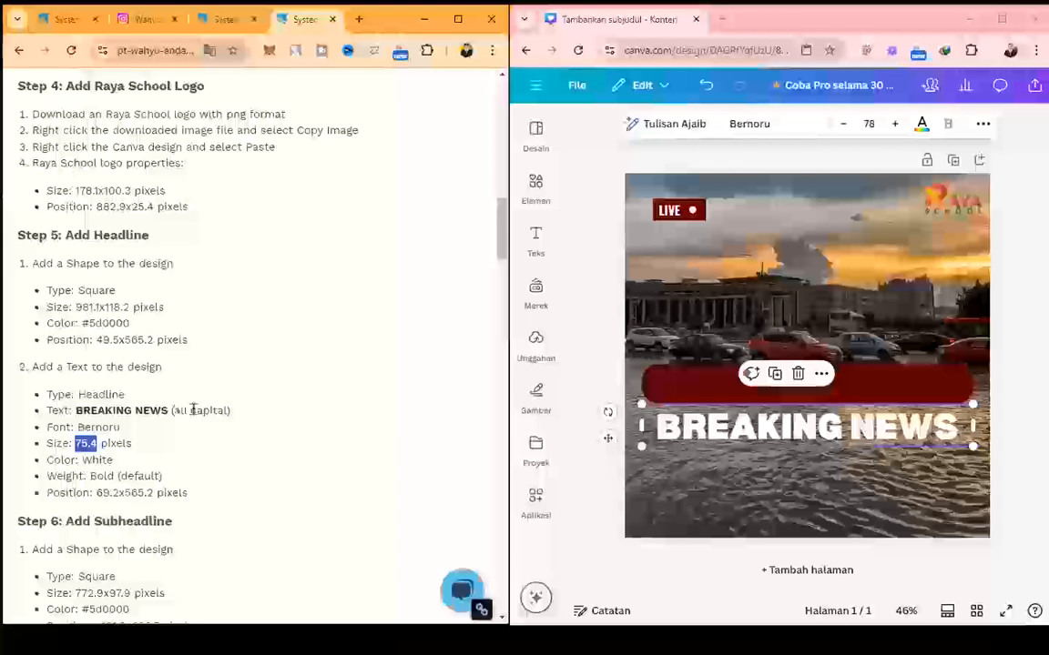
pyautogui.click(869, 123)
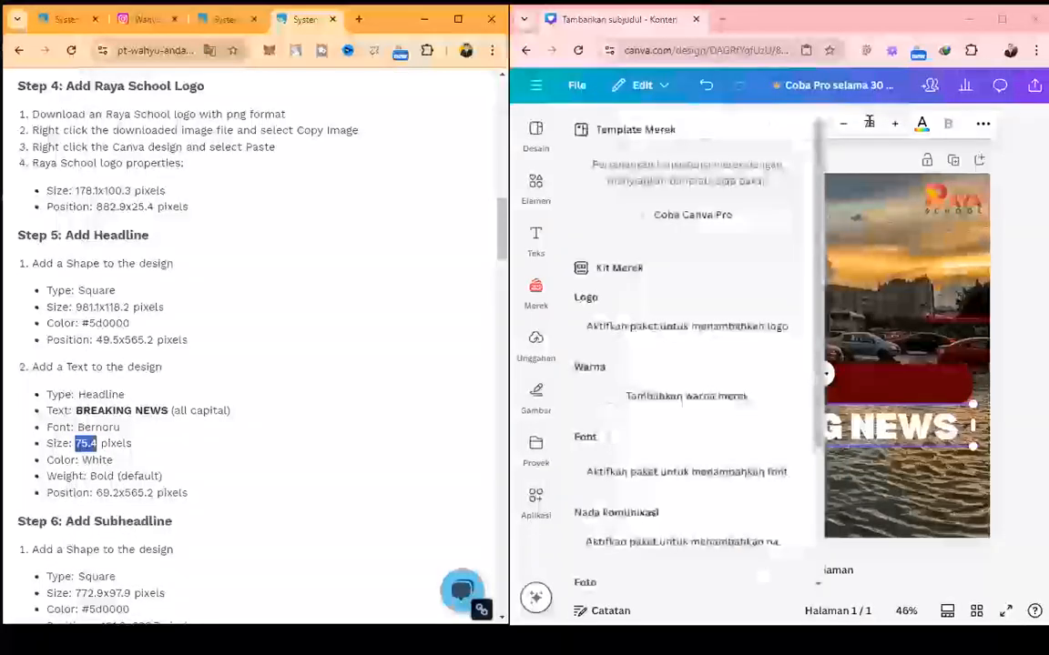
pyautogui.hotkey('ctrl', 'v')
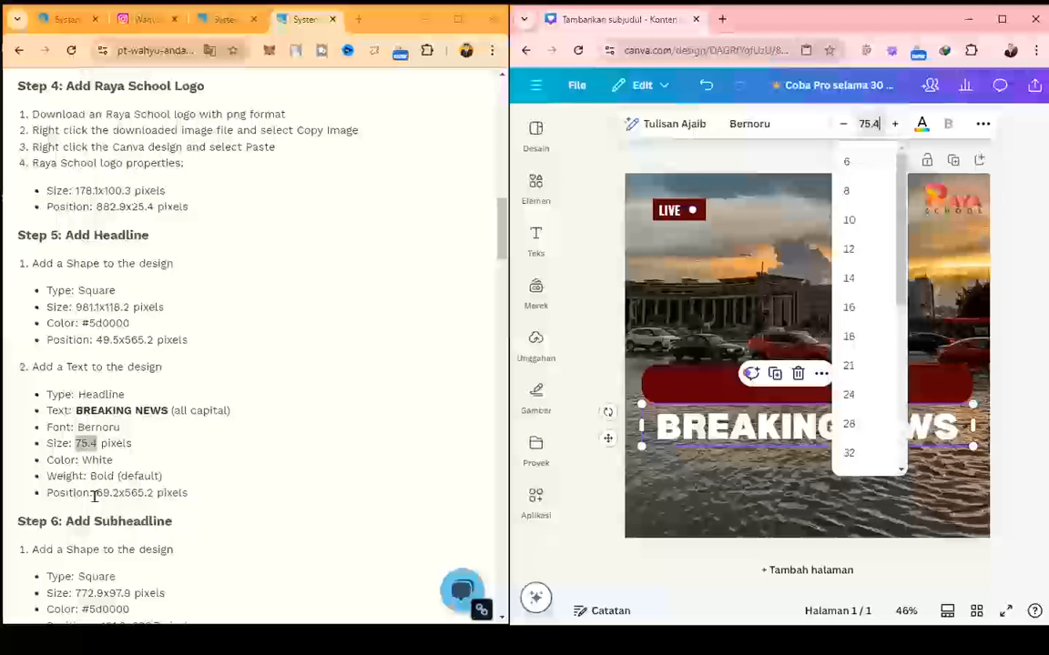
# - Position the BREAKING NEWS text at X 69.2 and Y 565.2 px per the procedure, and deselect it
pyautogui.moveTo(96, 492); pyautogui.dragTo(118, 492)
pyautogui.hotkey('ctrl', 'c')
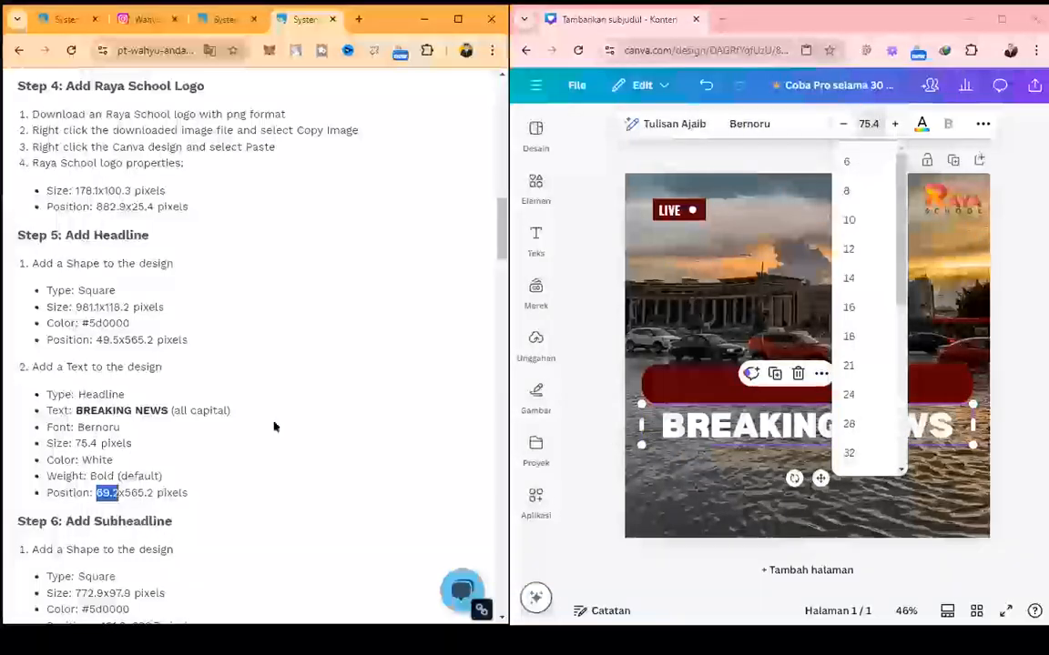
pyautogui.click(983, 122)
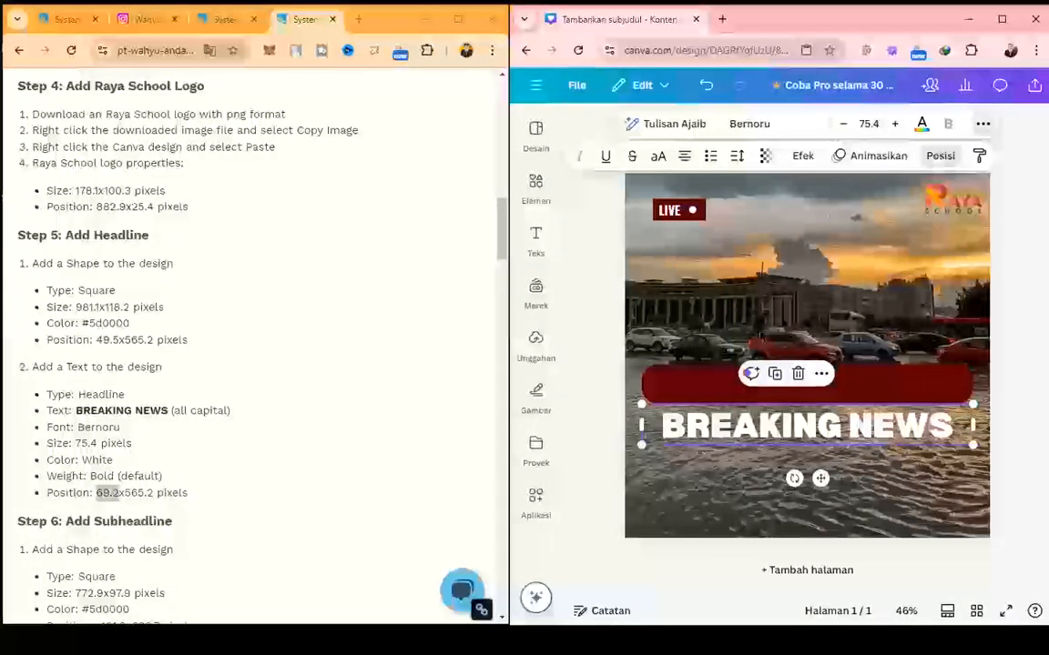
pyautogui.click(939, 156)
pyautogui.doubleClick(597, 469)
pyautogui.hotkey('ctrl', 'v')
pyautogui.doubleClick(597, 525)
pyautogui.hotkey('ctrl', 'v')
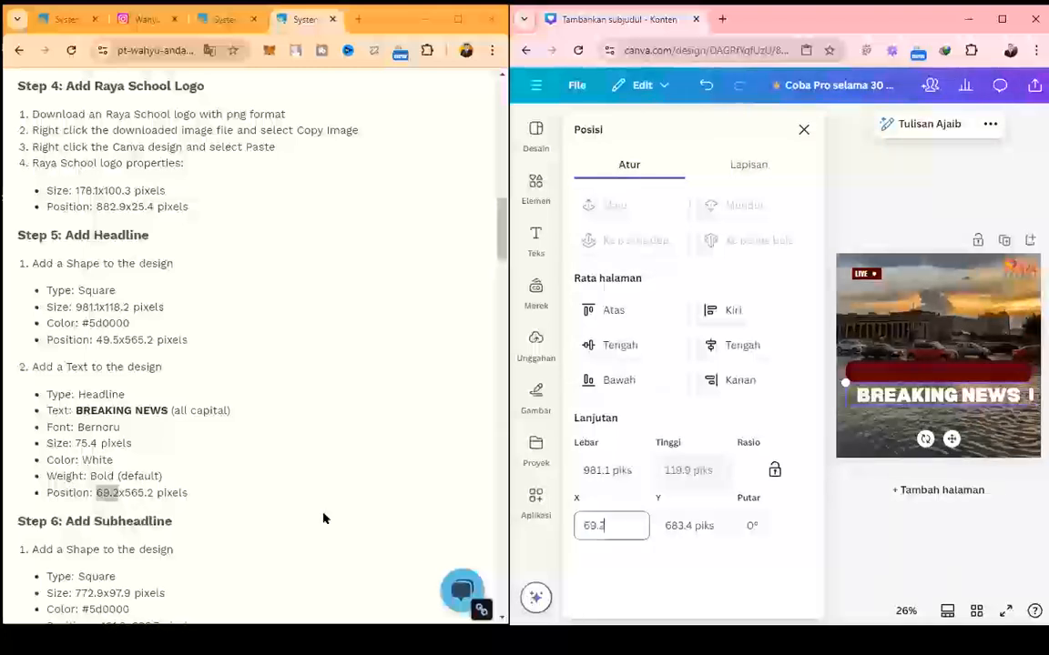
pyautogui.doubleClick(141, 493)
pyautogui.hotkey('ctrl', 'c')
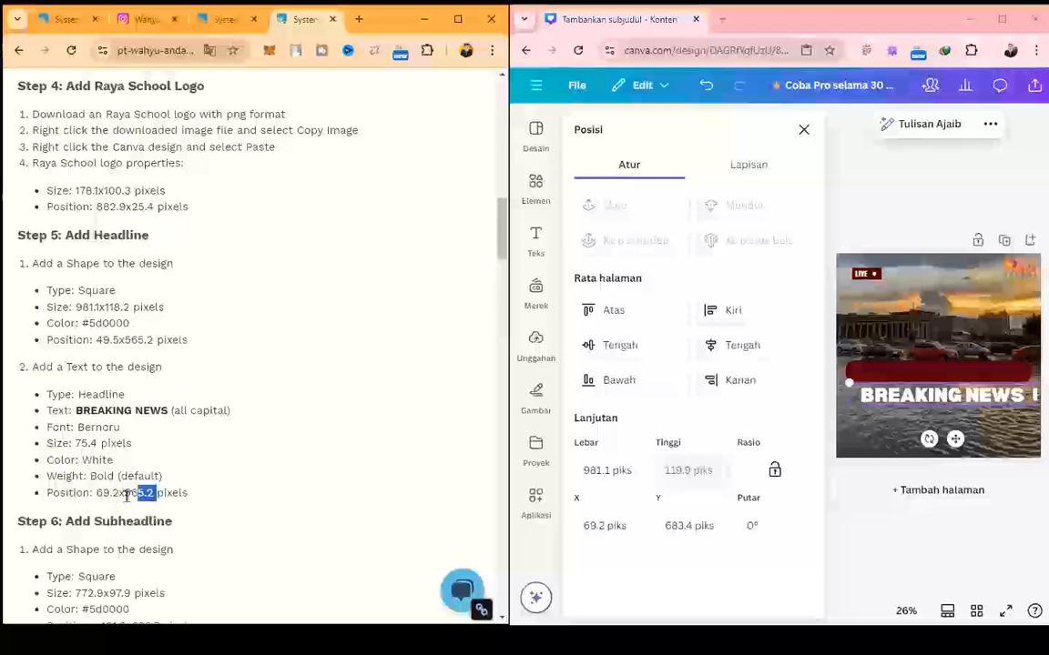
pyautogui.doubleClick(673, 526)
pyautogui.hotkey('ctrl', 'v')
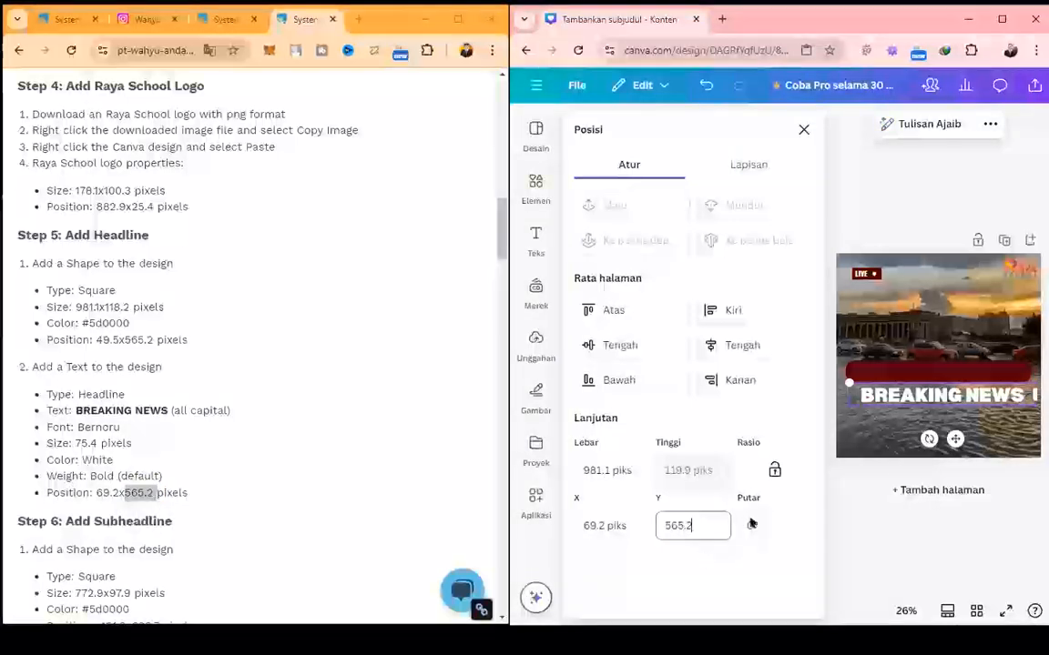
pyautogui.press('Return')
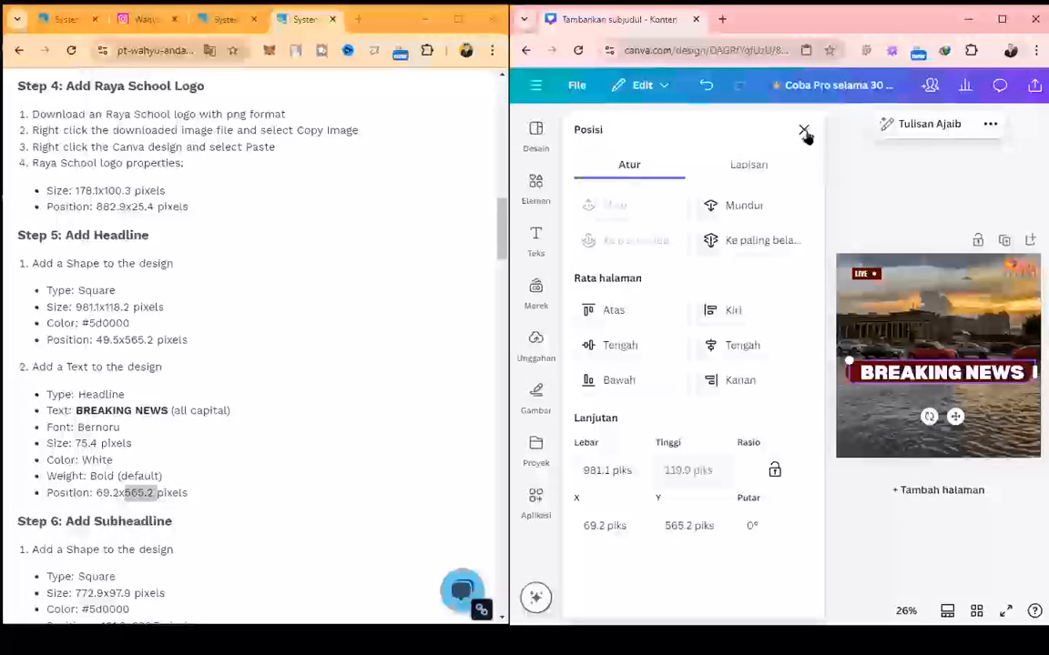
pyautogui.click(804, 132)
pyautogui.click(1023, 418)
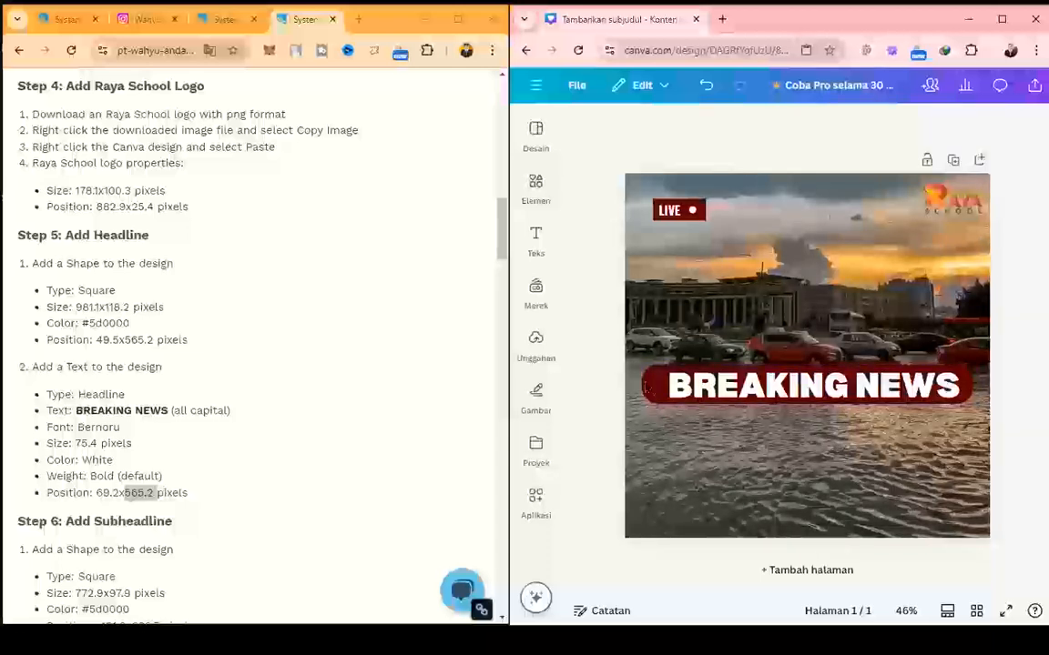
# - Change the rounded background shape behind the BREAKING NEWS text to a plain square
pyautogui.click(662, 393)
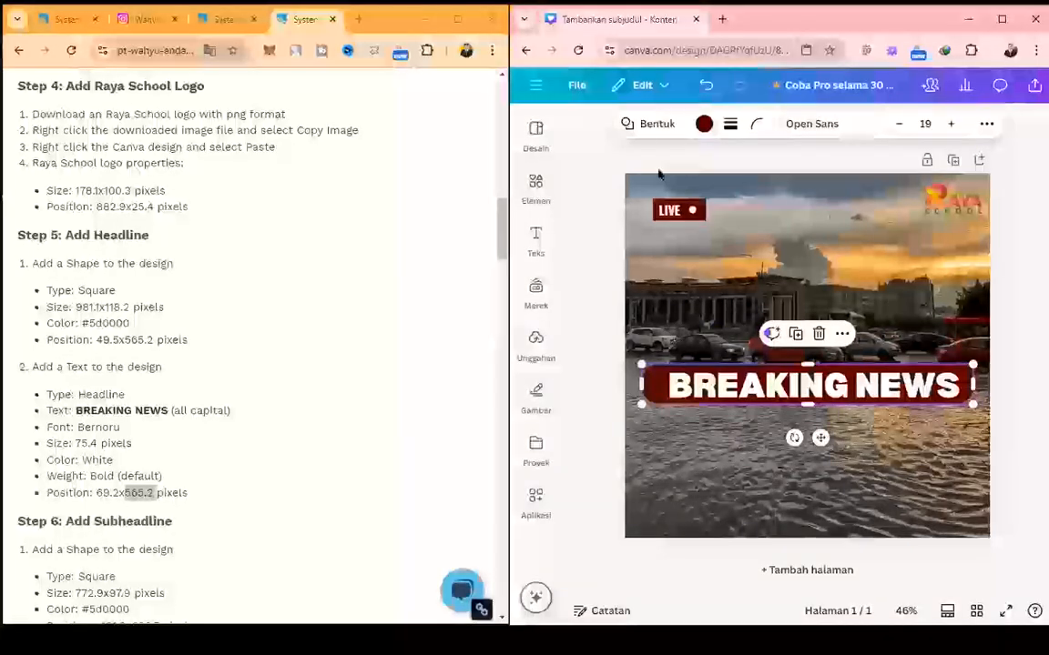
pyautogui.click(643, 132)
pyautogui.click(614, 182)
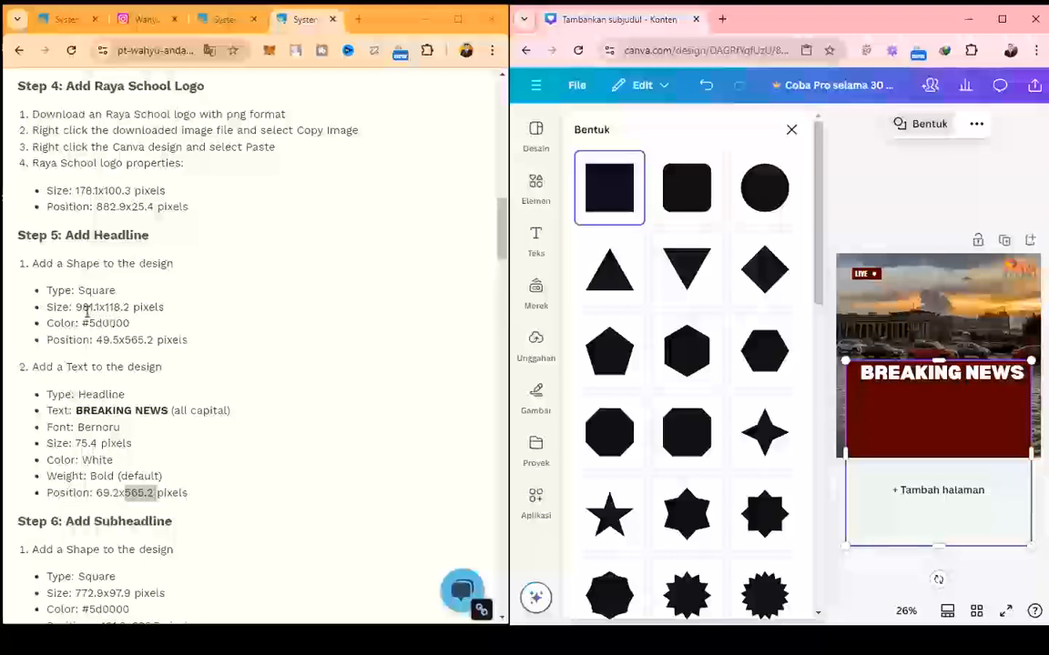
# - Set the headline background shape's width to 981.1 and height to 118.2 px per the procedure, and deselect it
pyautogui.moveTo(74, 307); pyautogui.dragTo(98, 306)
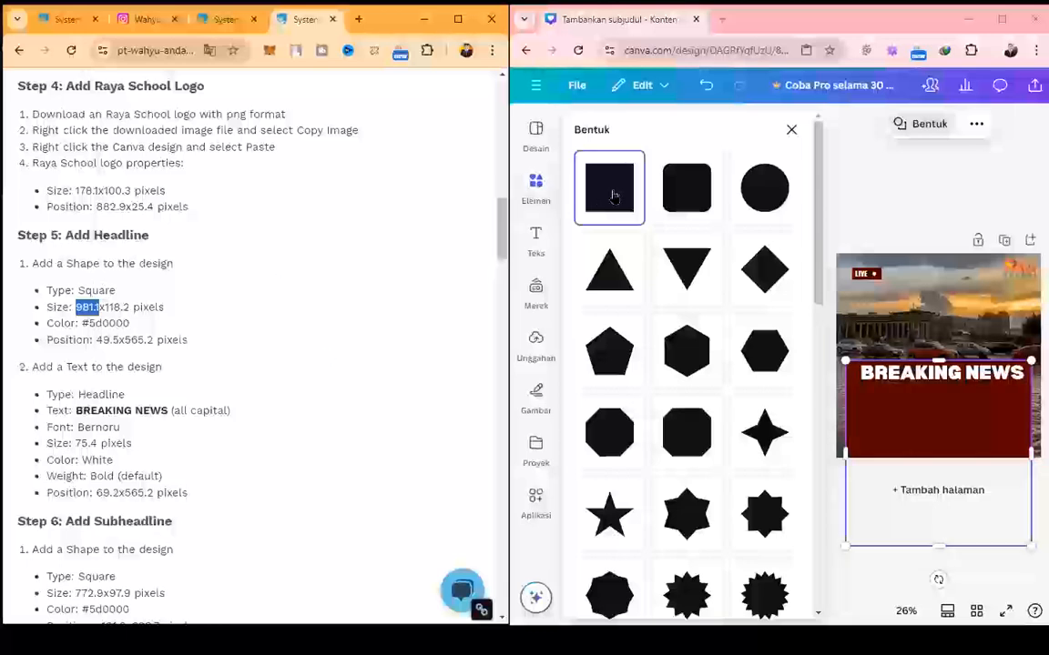
pyautogui.click(977, 136)
pyautogui.click(1005, 175)
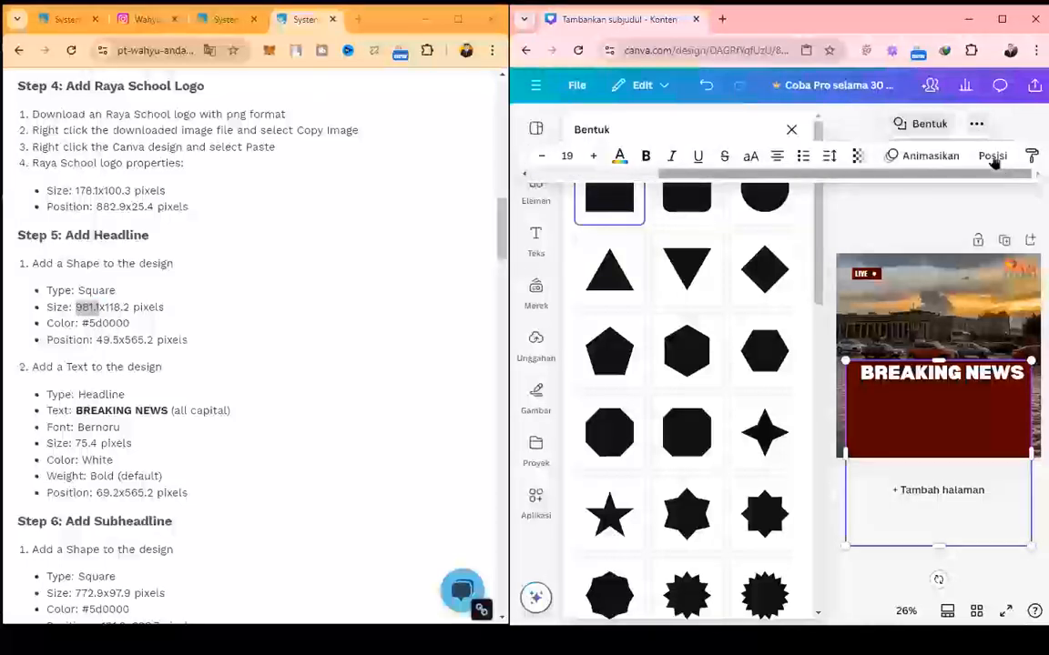
pyautogui.click(994, 161)
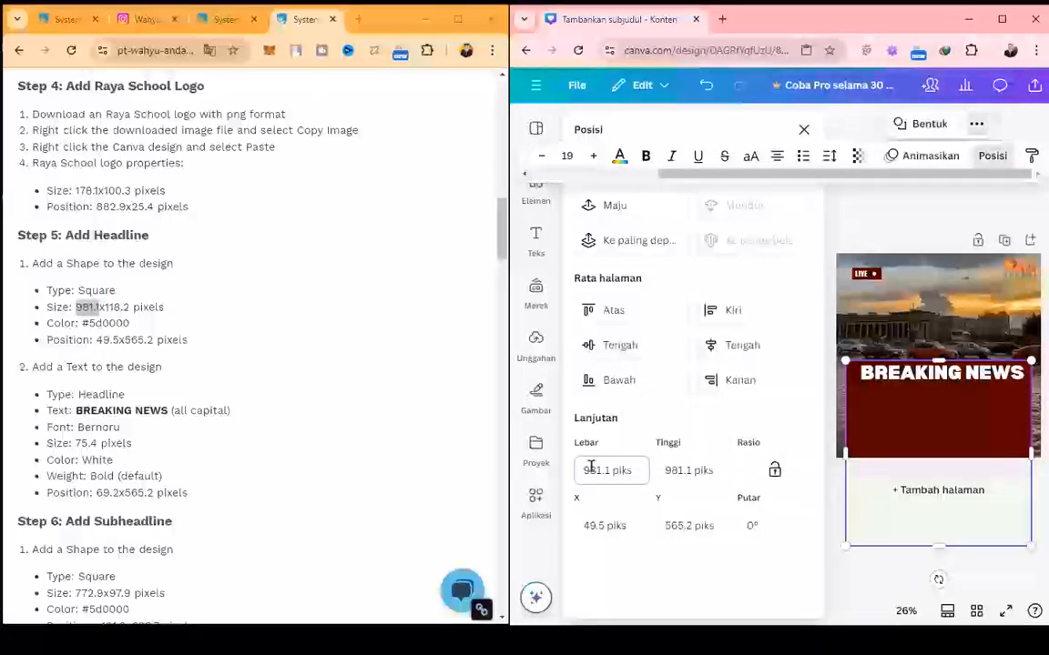
pyautogui.click(627, 462)
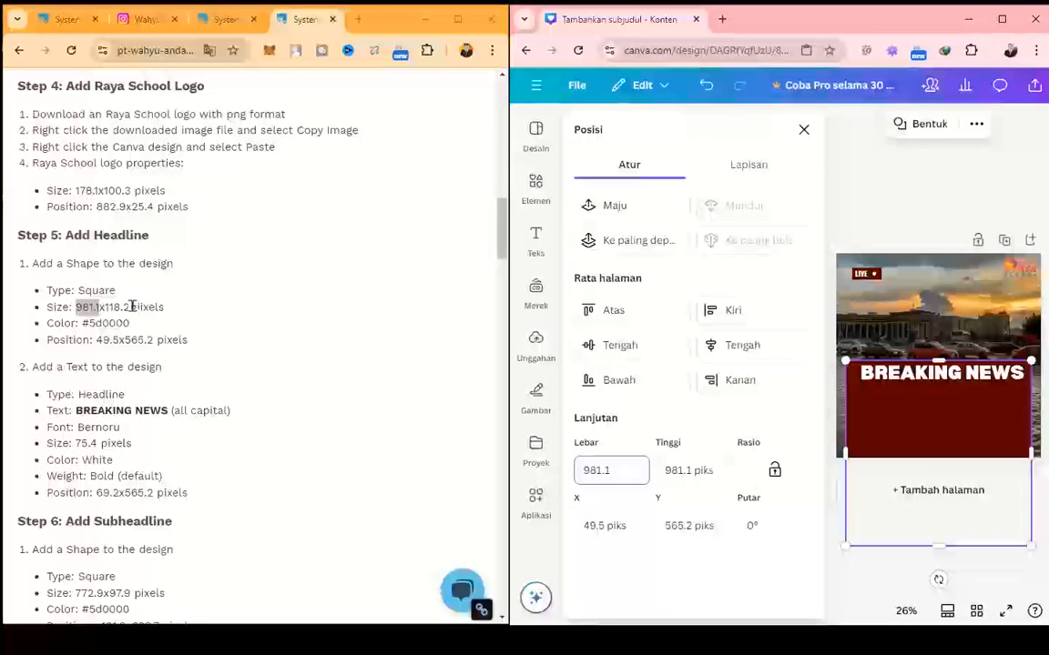
pyautogui.moveTo(106, 307); pyautogui.dragTo(130, 307)
pyautogui.hotkey('ctrl', 'c')
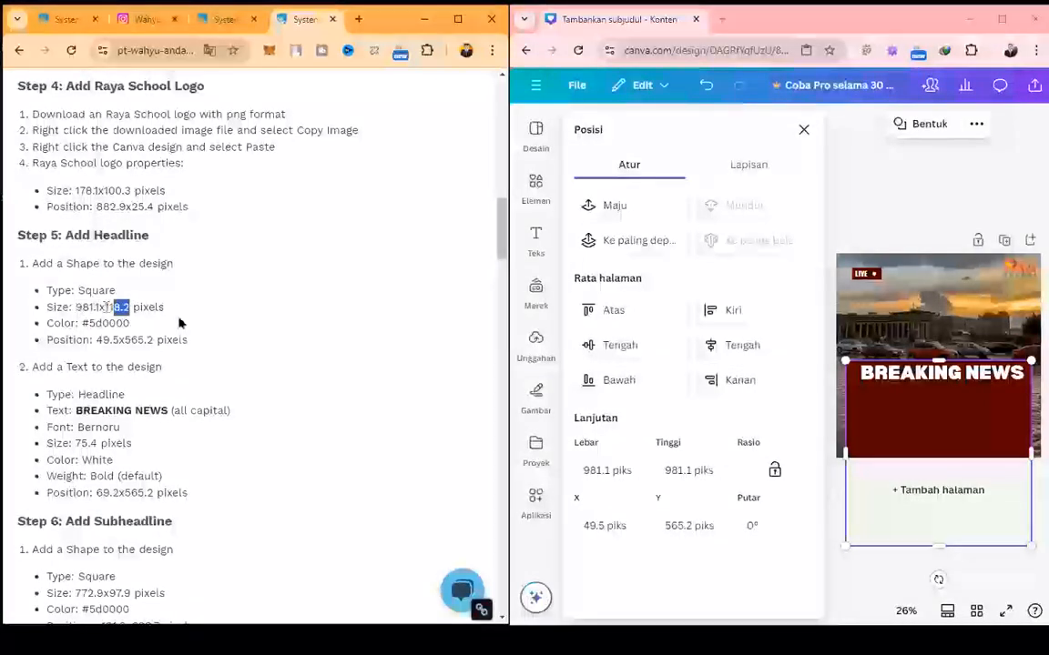
pyautogui.click(671, 467)
pyautogui.hotkey('ctrl', 'v')
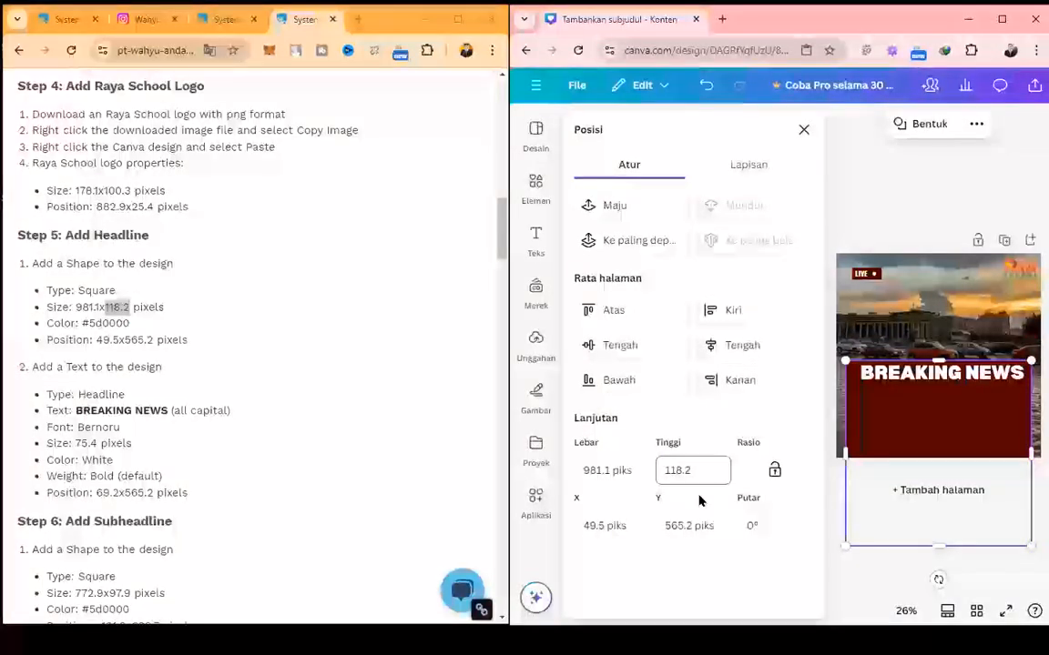
pyautogui.click(691, 526)
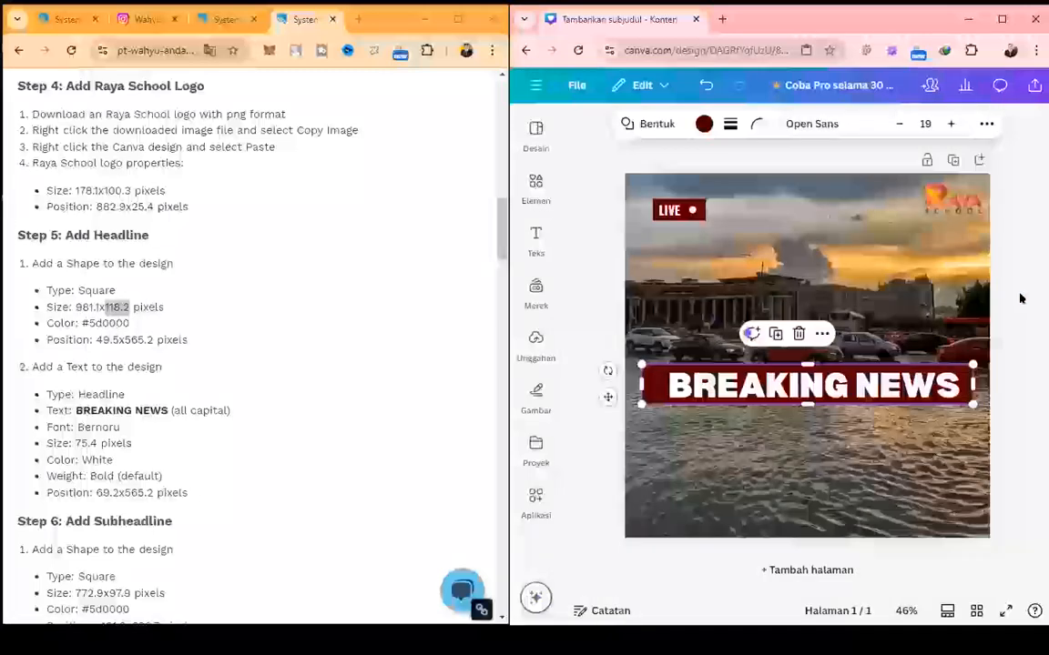
pyautogui.click(1020, 296)
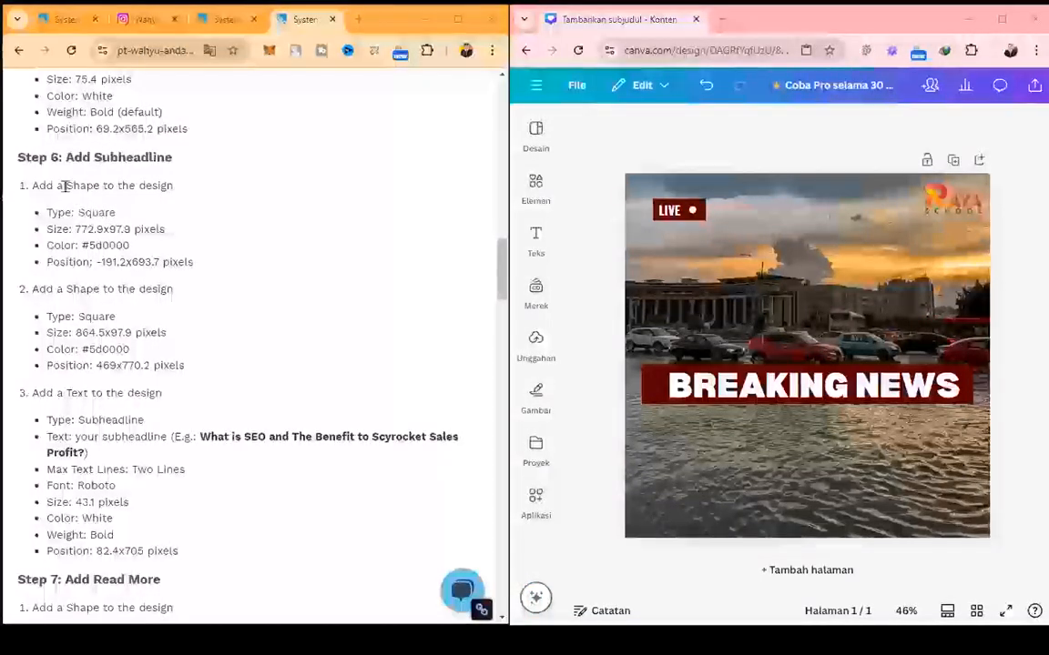
# - Add a shape from the recently used elements for the subheadline and make it a plain square
pyautogui.click(537, 193)
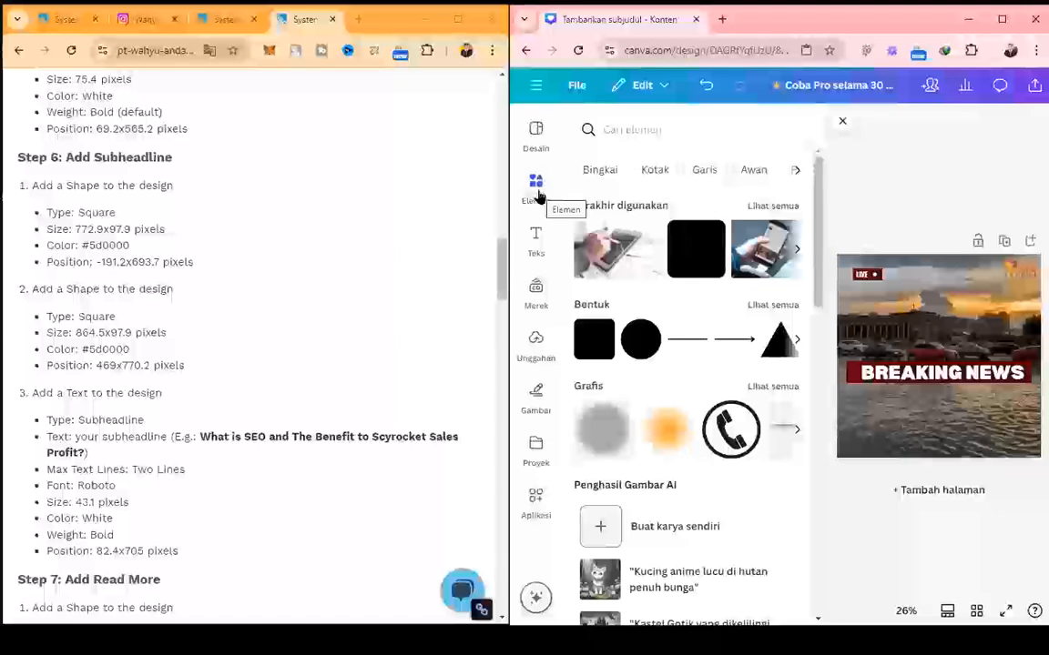
pyautogui.click(686, 257)
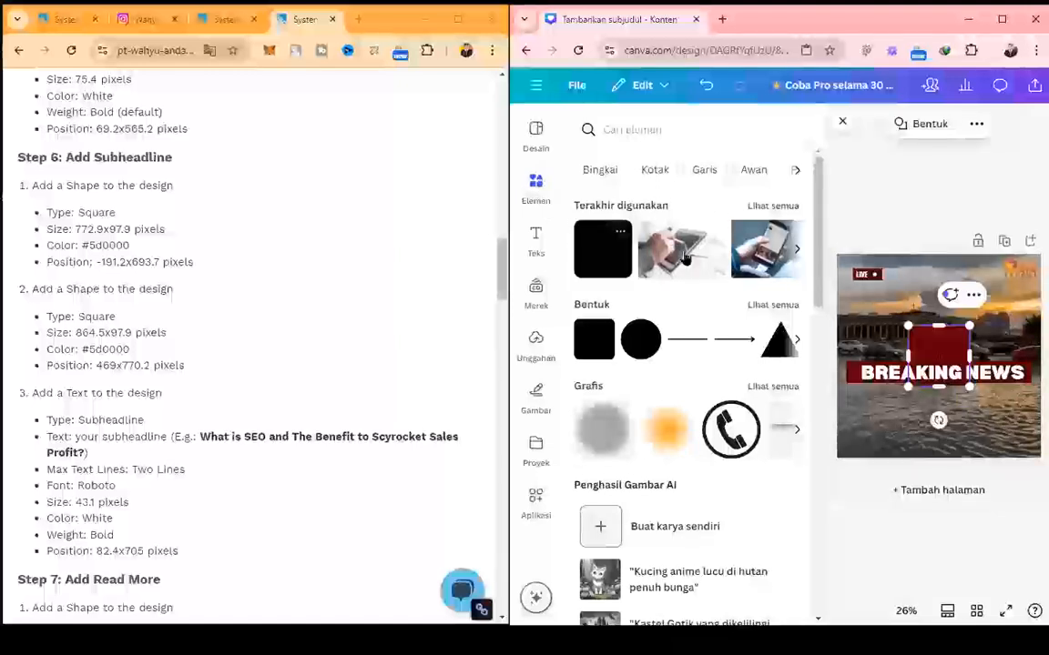
pyautogui.click(880, 316)
pyautogui.click(942, 358)
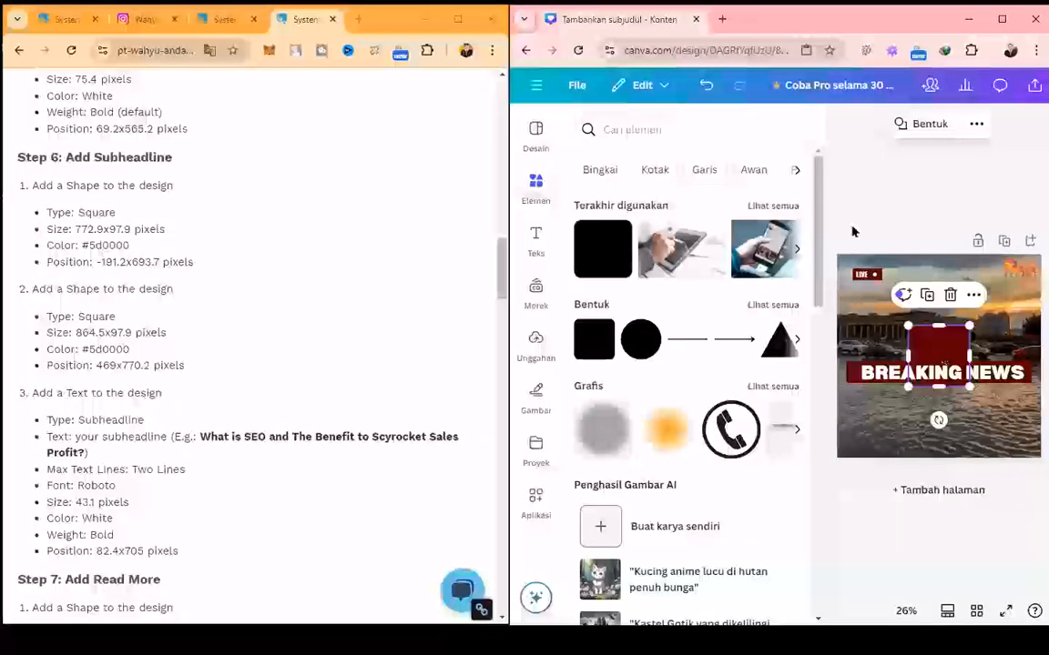
pyautogui.click(590, 201)
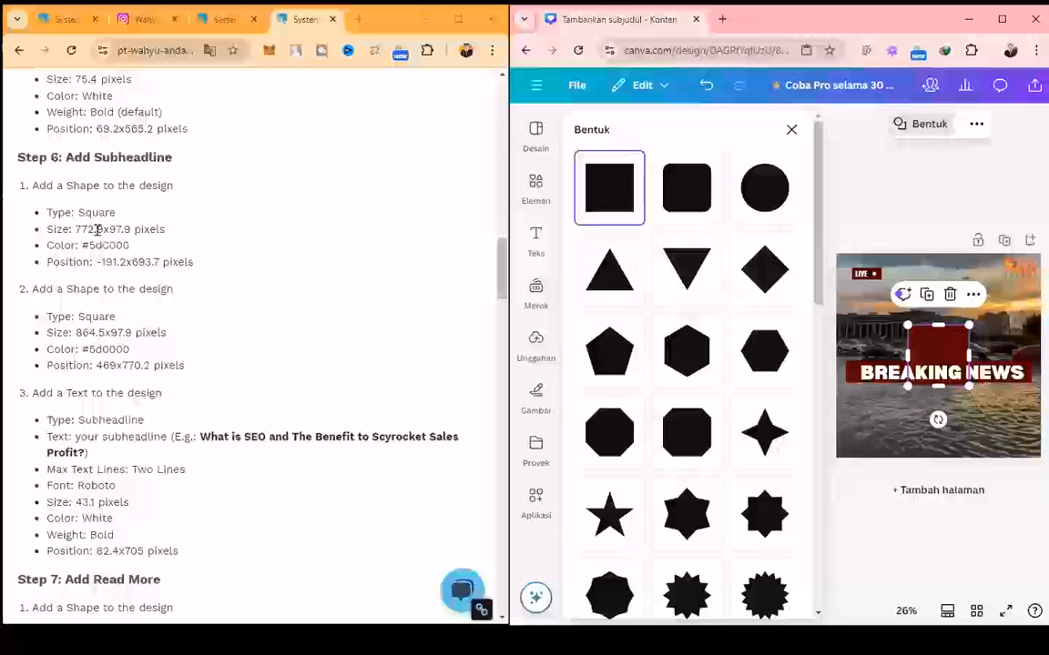
# - Set the new subheadline shape's width to 772.9 and height to 97.9 px, copied from the procedure
pyautogui.moveTo(104, 229); pyautogui.dragTo(77, 231)
pyautogui.hotkey('ctrl', 'c')
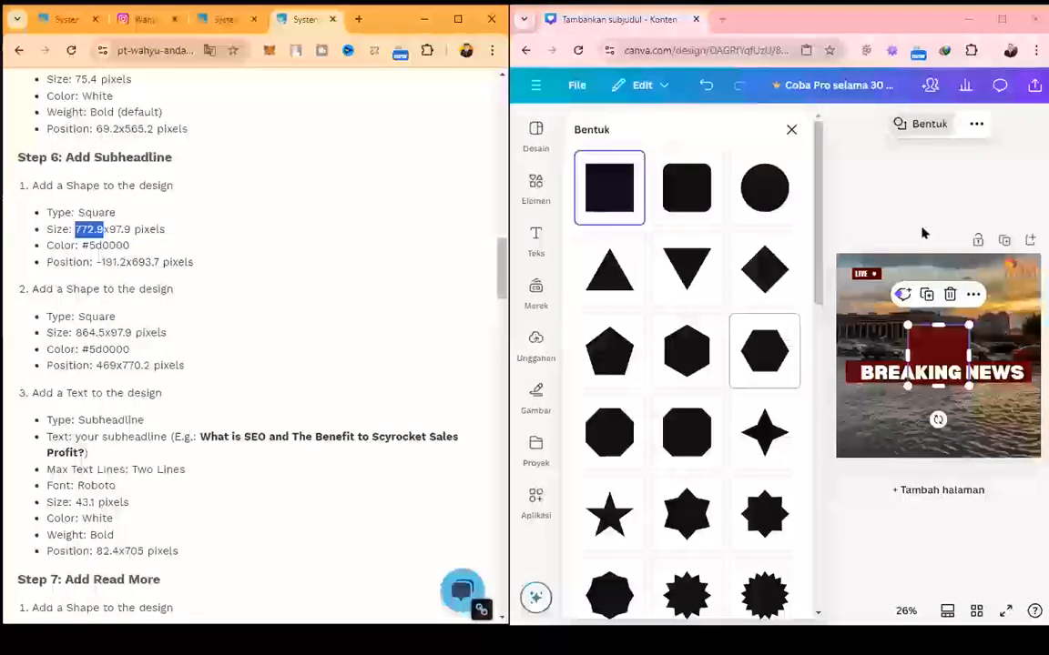
pyautogui.click(972, 124)
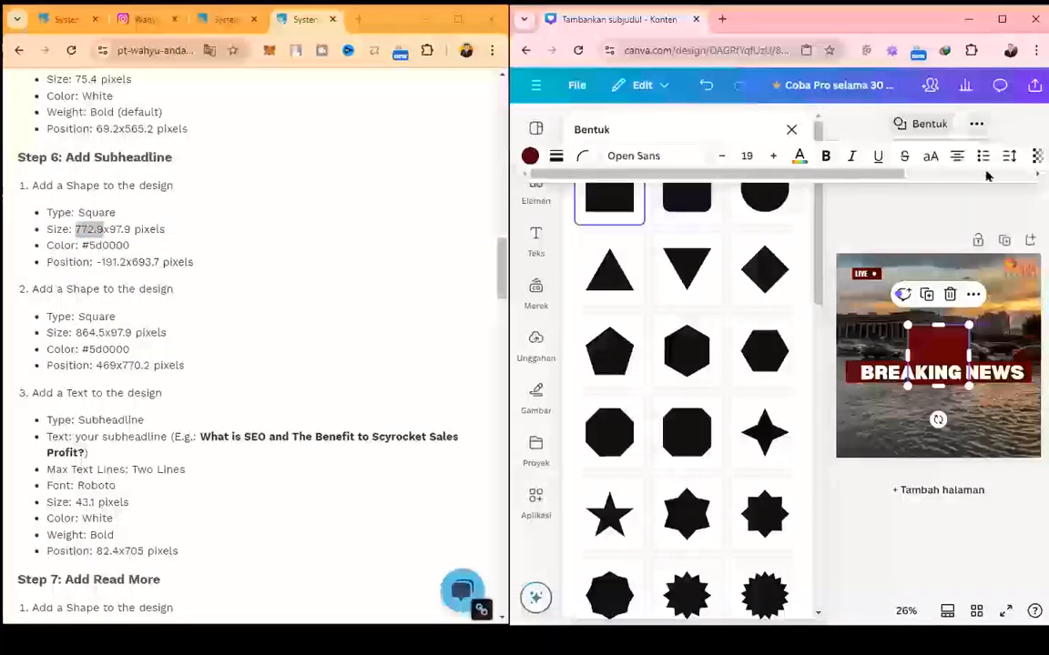
pyautogui.click(986, 175)
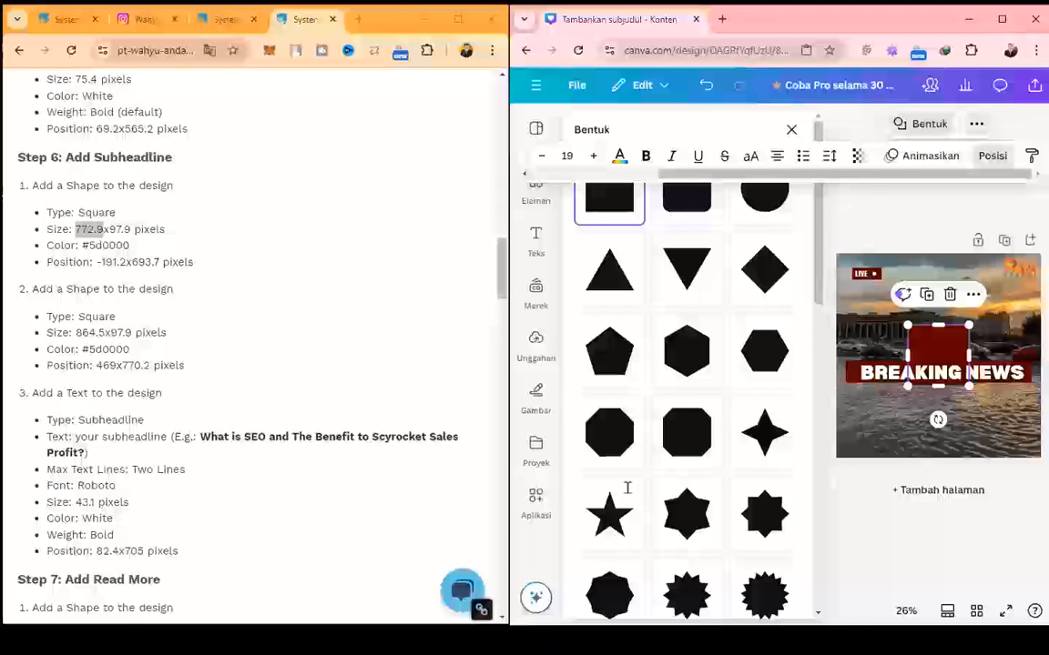
pyautogui.click(591, 467)
pyautogui.hotkey('ctrl', 'v')
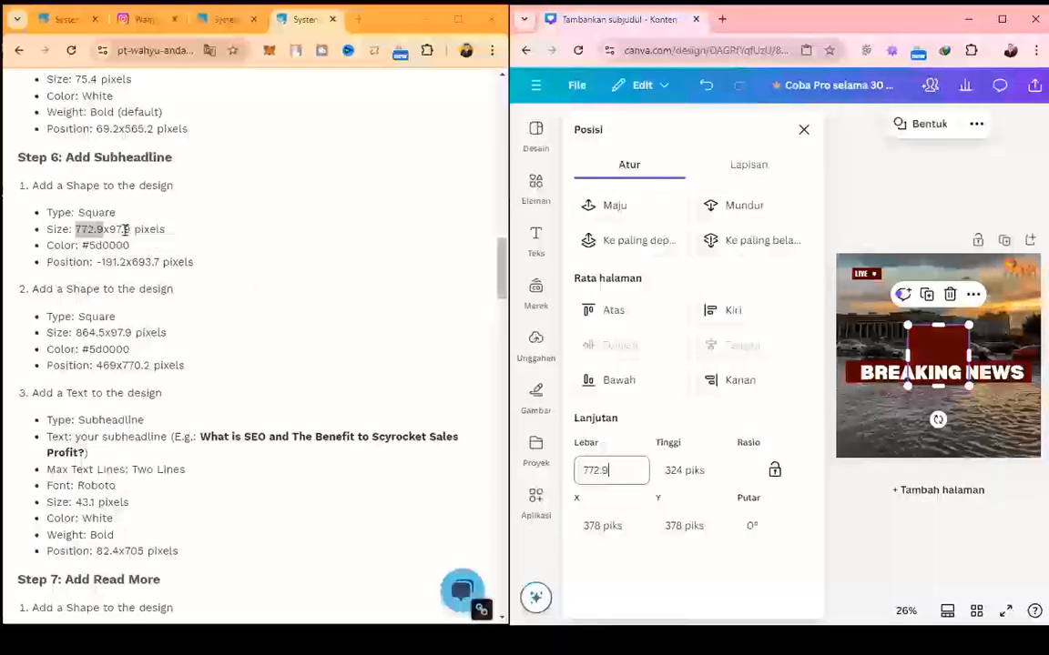
pyautogui.moveTo(130, 229); pyautogui.dragTo(114, 230)
pyautogui.hotkey('ctrl', 'c')
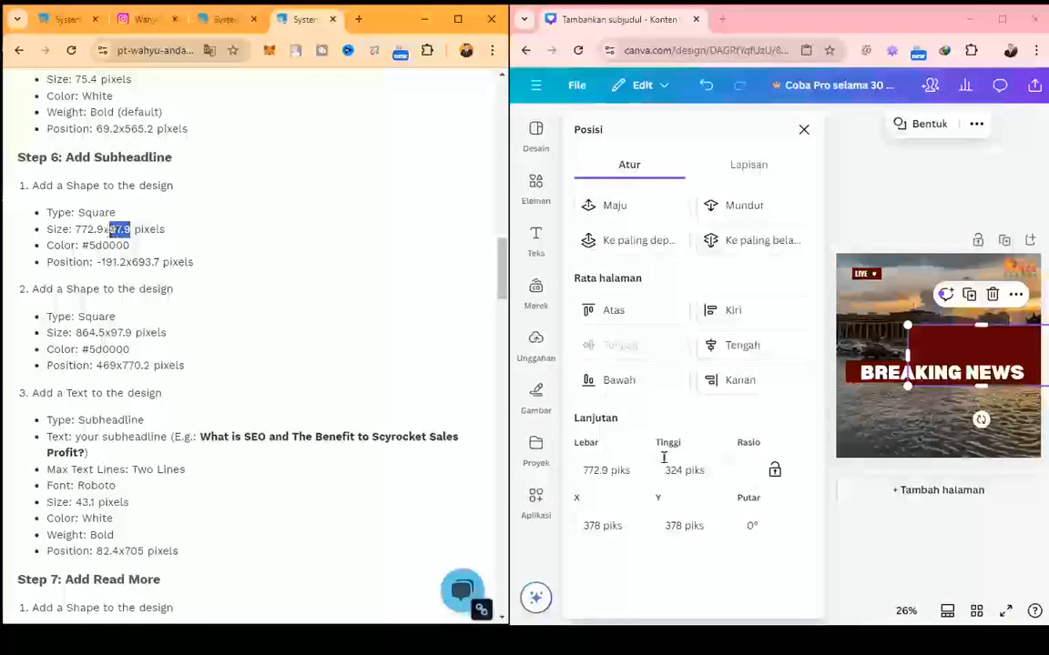
pyautogui.click(666, 462)
pyautogui.hotkey('ctrl', 'v')
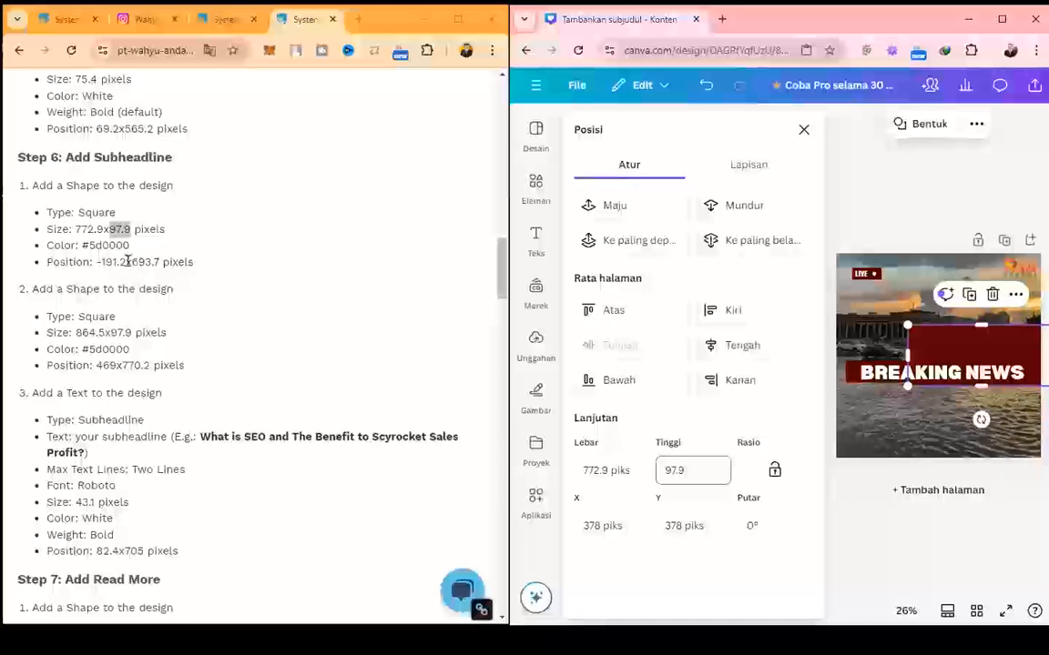
# - Position the first subheadline shape at X -191.2 and Y 693.7 px, copied from the procedure
pyautogui.moveTo(127, 261); pyautogui.dragTo(97, 265)
pyautogui.hotkey('ctrl', 'c')
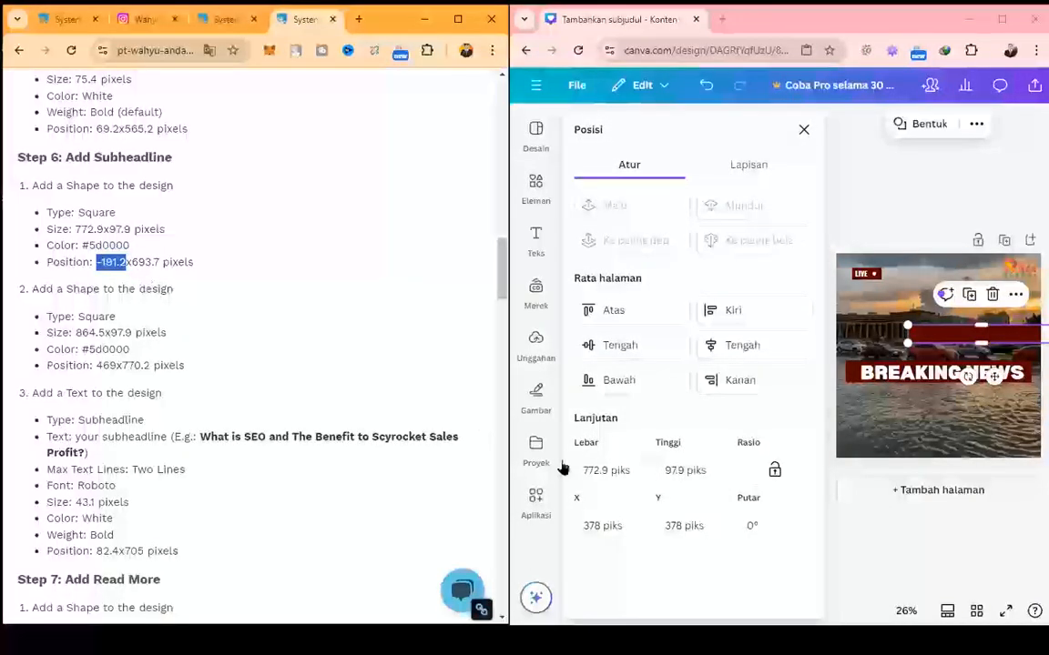
pyautogui.click(612, 529)
pyautogui.hotkey('ctrl', 'v')
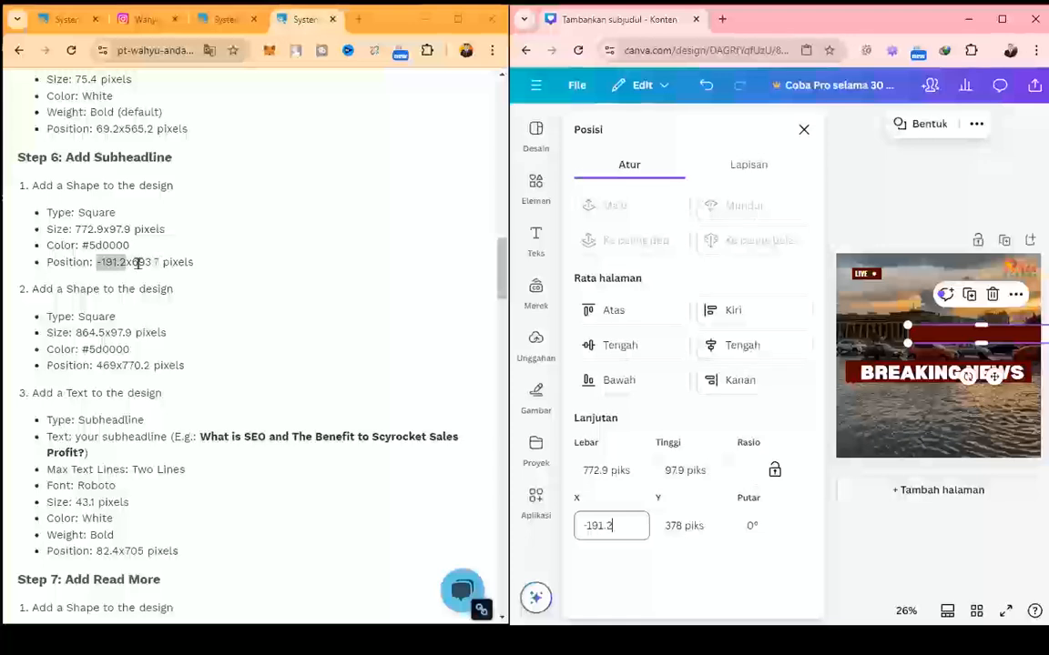
pyautogui.moveTo(132, 262); pyautogui.dragTo(159, 262)
pyautogui.hotkey('ctrl', 'c')
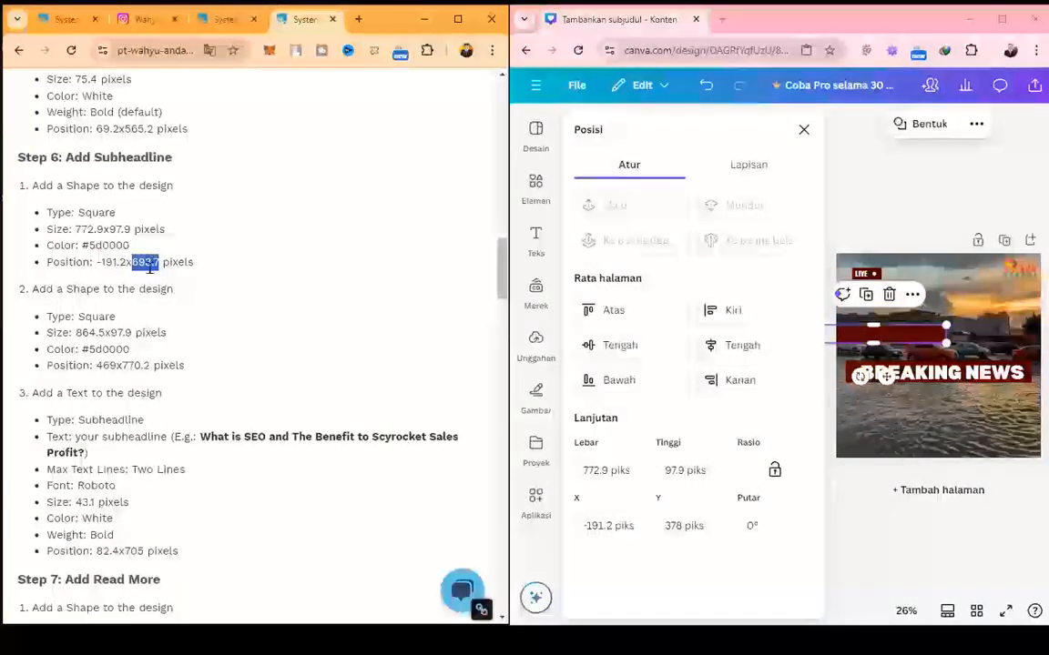
pyautogui.click(686, 526)
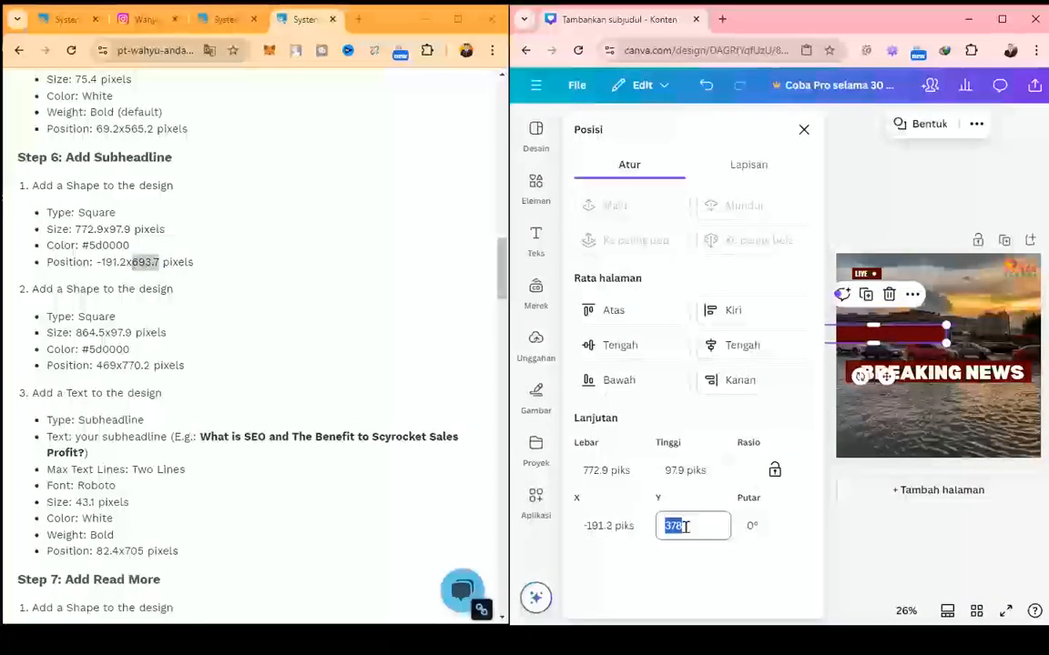
pyautogui.hotkey('ctrl', 'v')
pyautogui.click(721, 566)
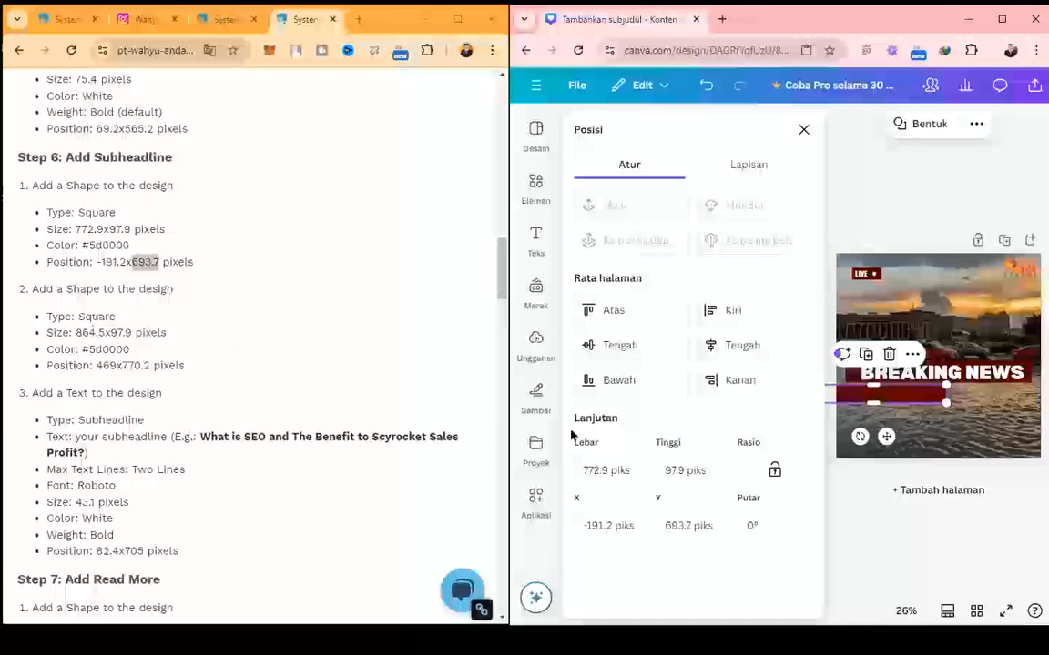
# - Duplicate the first subheadline shape and set the copy's width to 864.5 and height to 97.9 px per the procedure
pyautogui.click(866, 357)
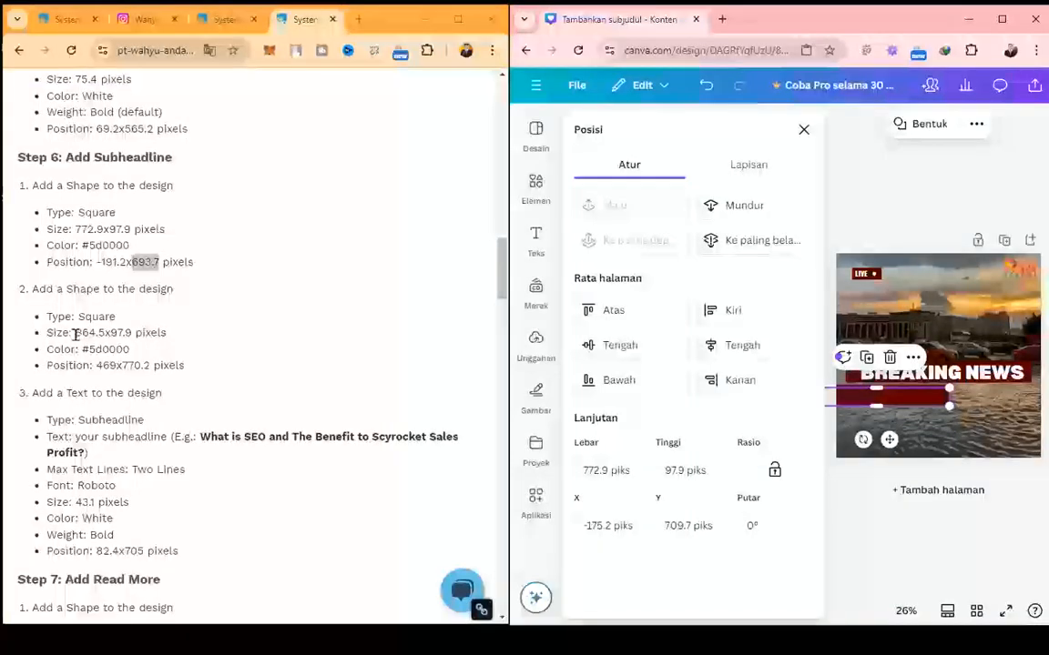
pyautogui.moveTo(75, 333); pyautogui.dragTo(106, 333)
pyautogui.hotkey('ctrl', 'c')
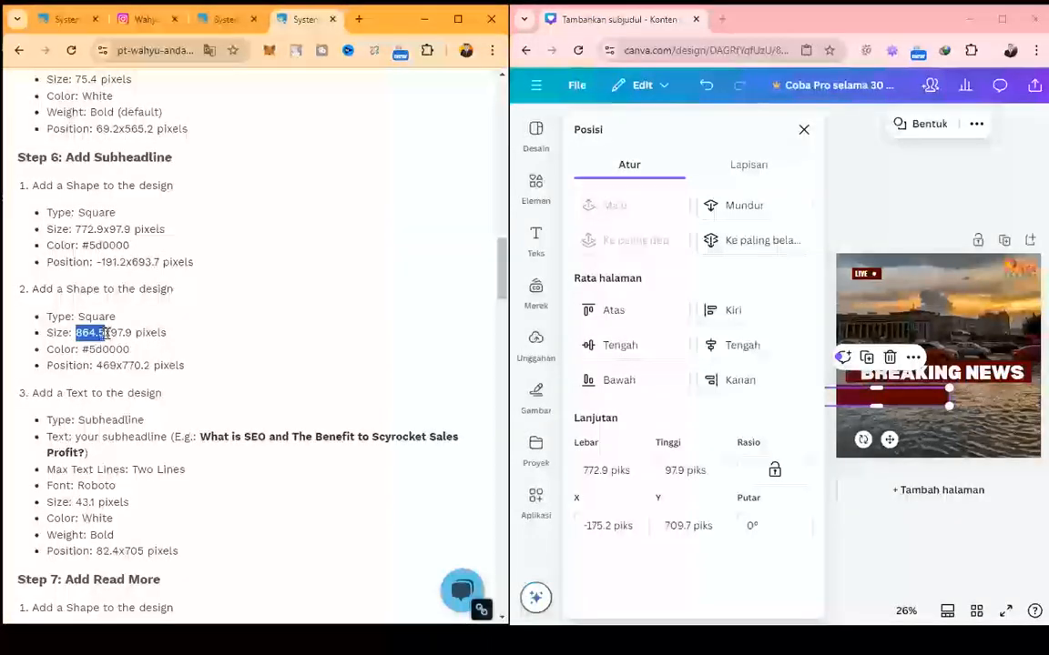
pyautogui.click(596, 471)
pyautogui.hotkey('ctrl', 'v')
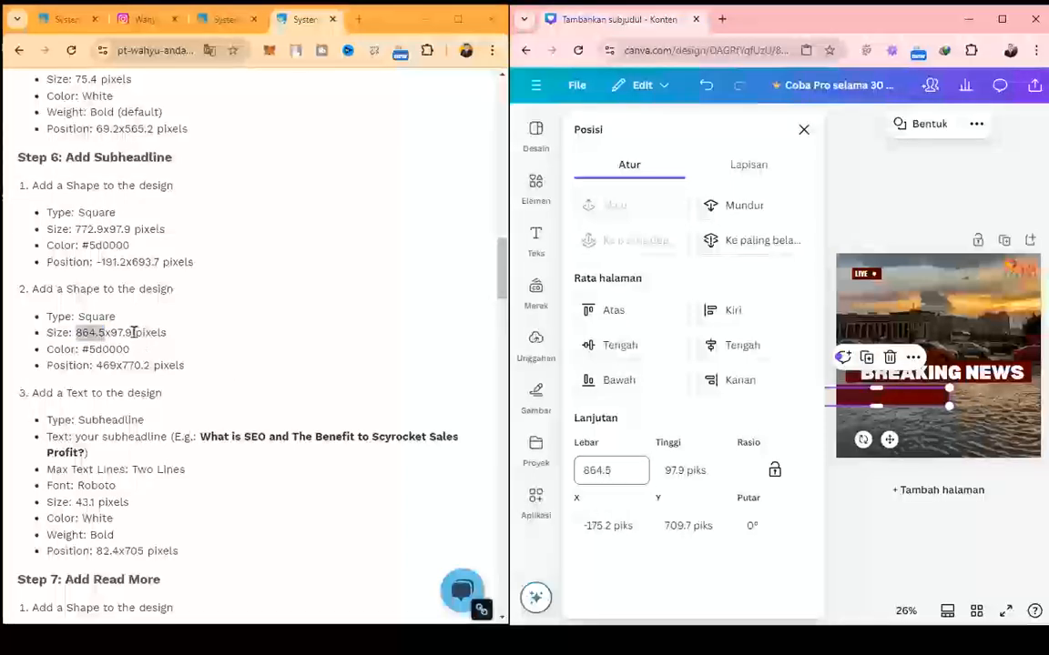
pyautogui.moveTo(111, 333); pyautogui.dragTo(132, 333)
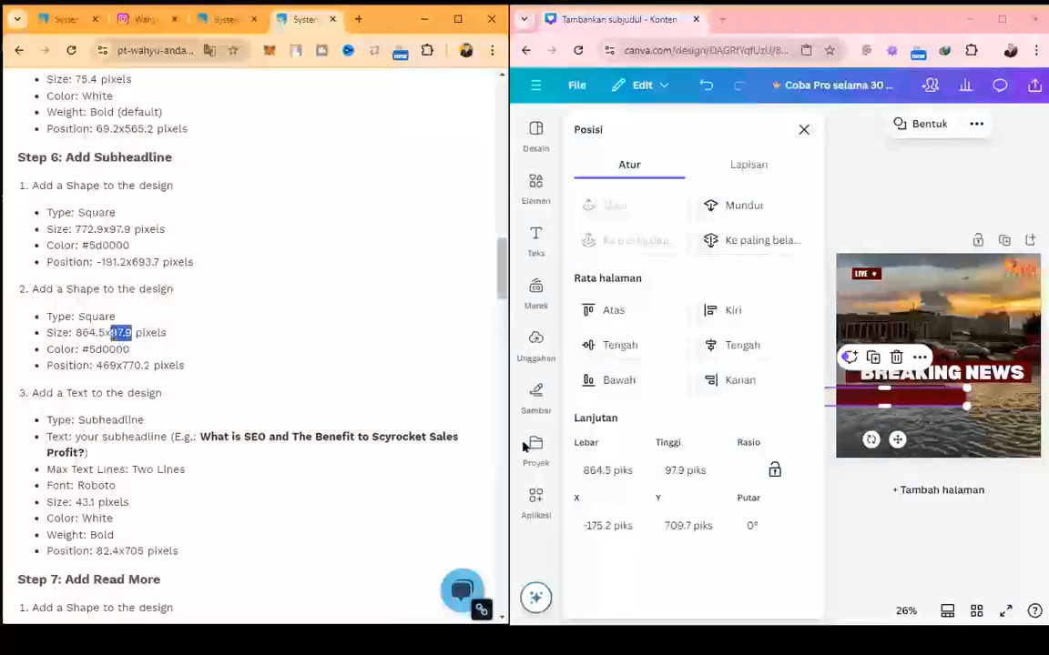
pyautogui.click(672, 470)
pyautogui.write('97.9')
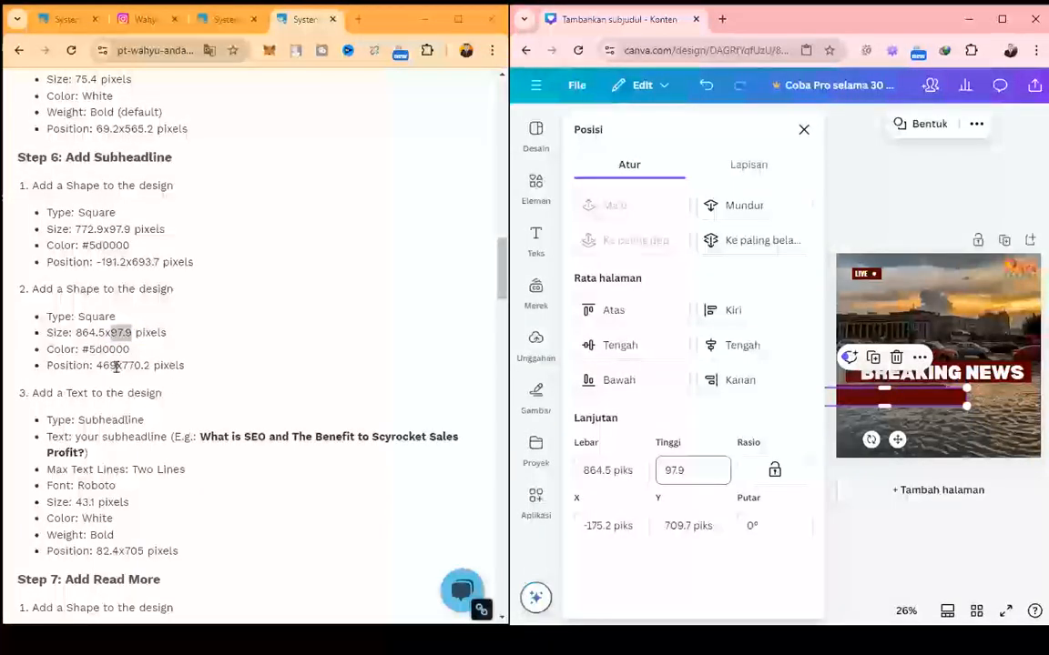
# - Position the second subheadline shape at X 469 and Y 770.2 px per the procedure
pyautogui.moveTo(96, 365); pyautogui.dragTo(117, 365)
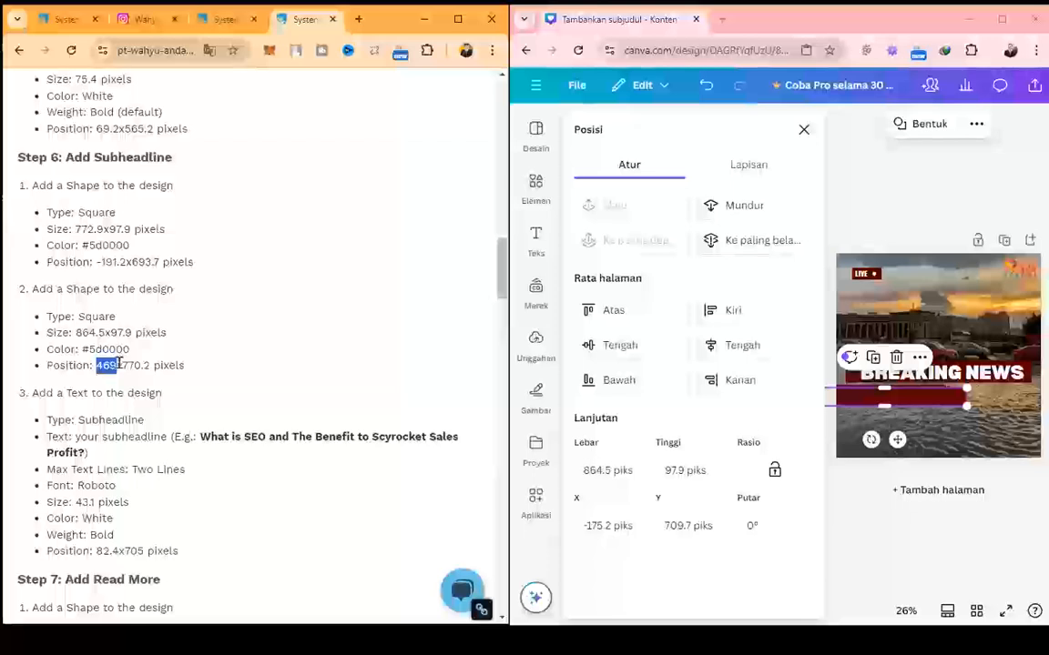
pyautogui.click(583, 525)
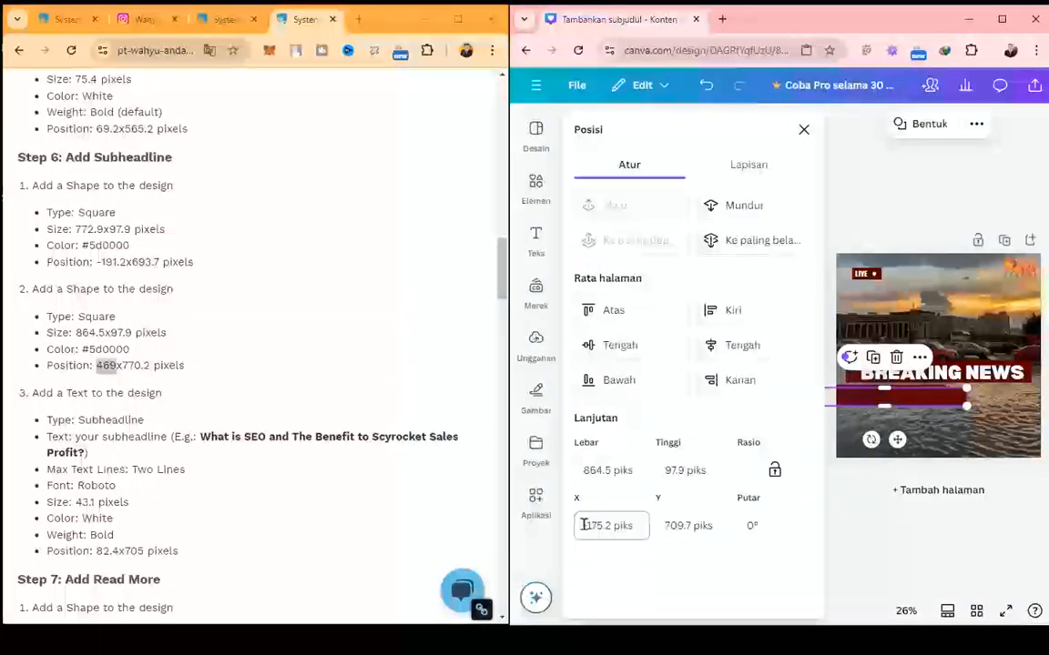
pyautogui.tripleClick(583, 525)
pyautogui.write('469')
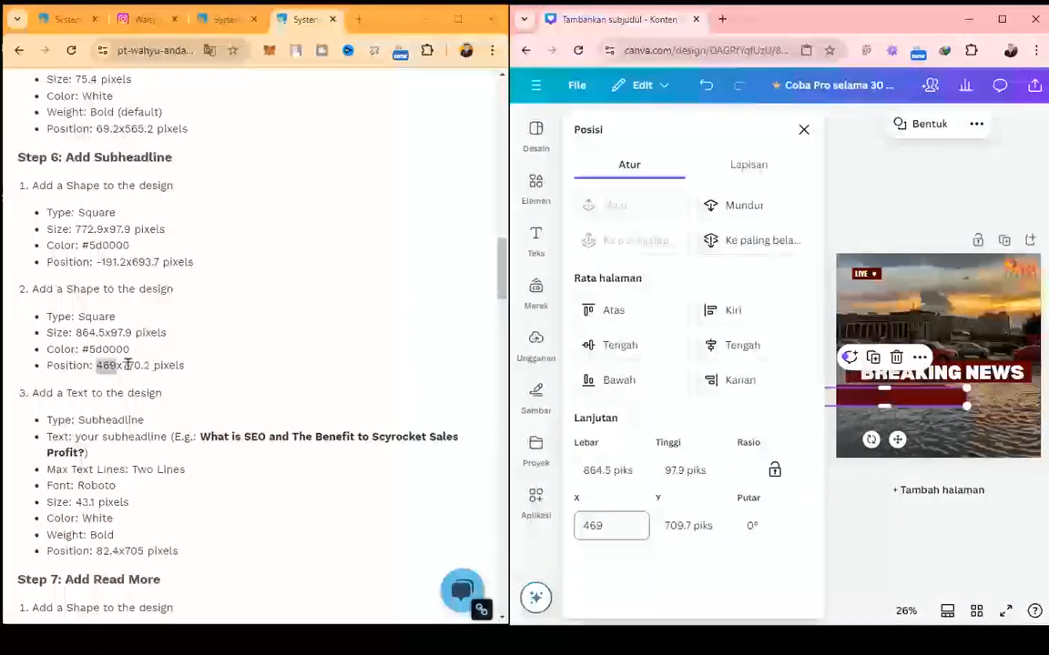
pyautogui.moveTo(123, 365); pyautogui.dragTo(150, 365)
pyautogui.hotkey('ctrl', 'c')
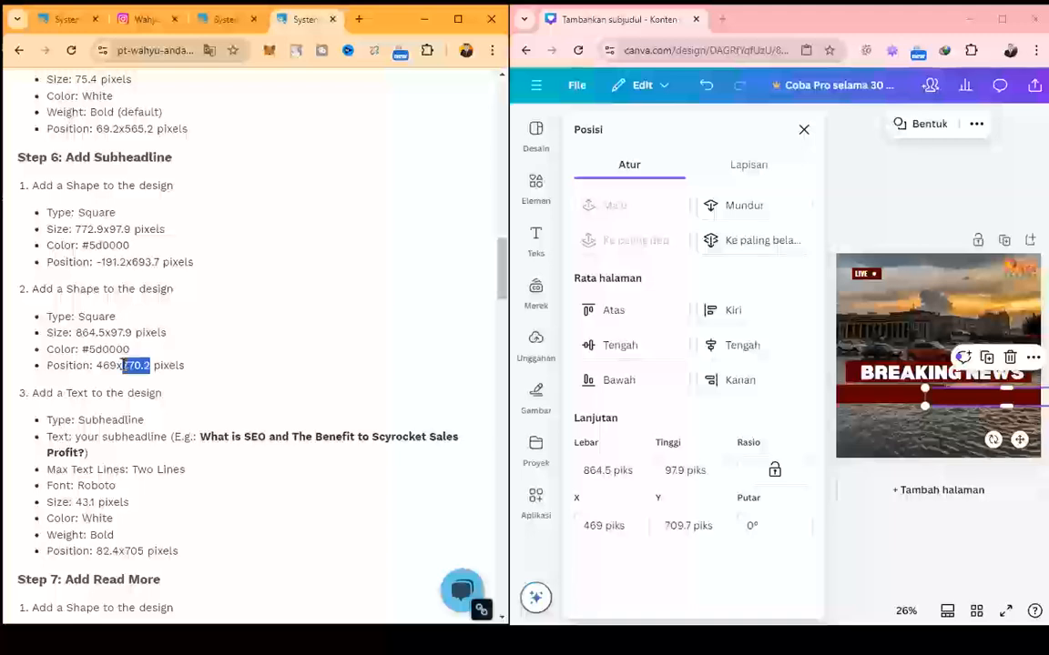
pyautogui.click(679, 532)
pyautogui.hotkey('ctrl', 'v')
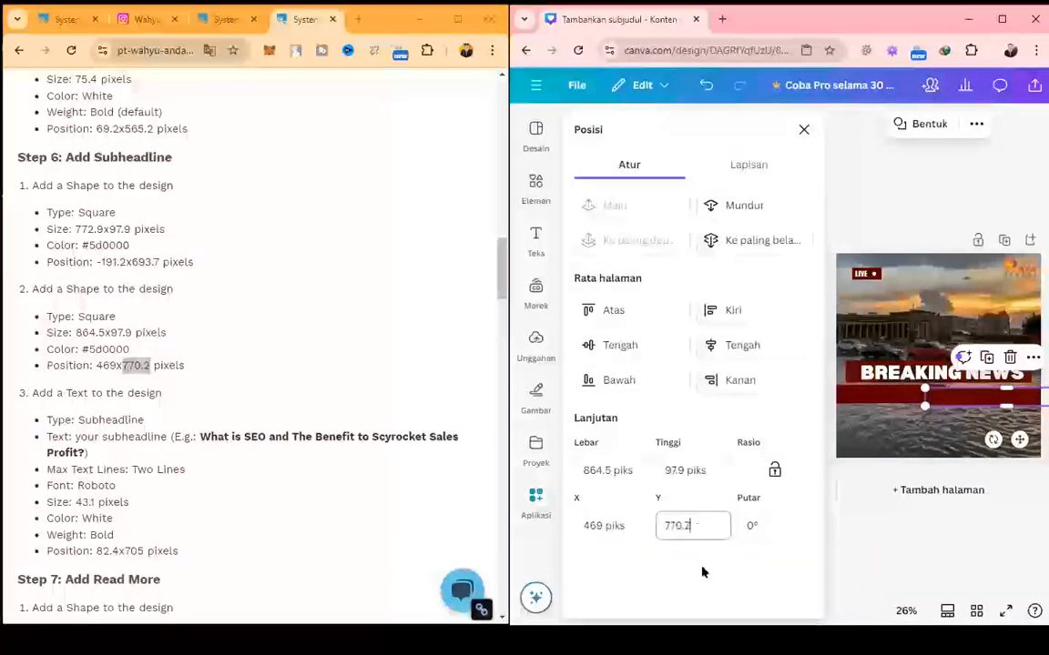
# - Apply the 770.2 px Y position to the second subheadline shape and deselect it
pyautogui.press('Return')
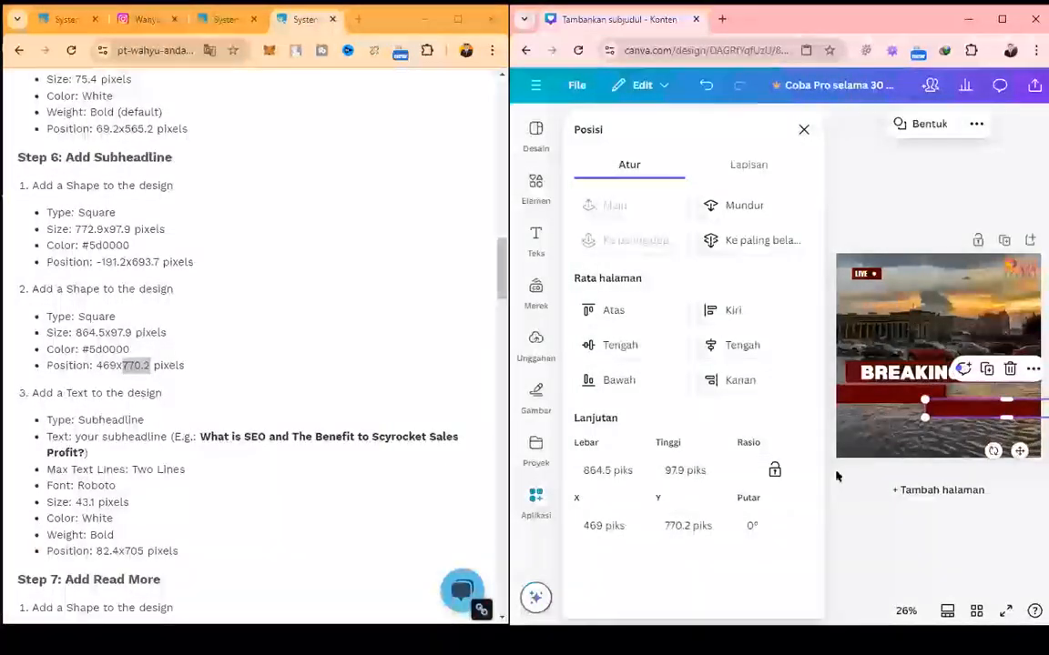
pyautogui.click(803, 132)
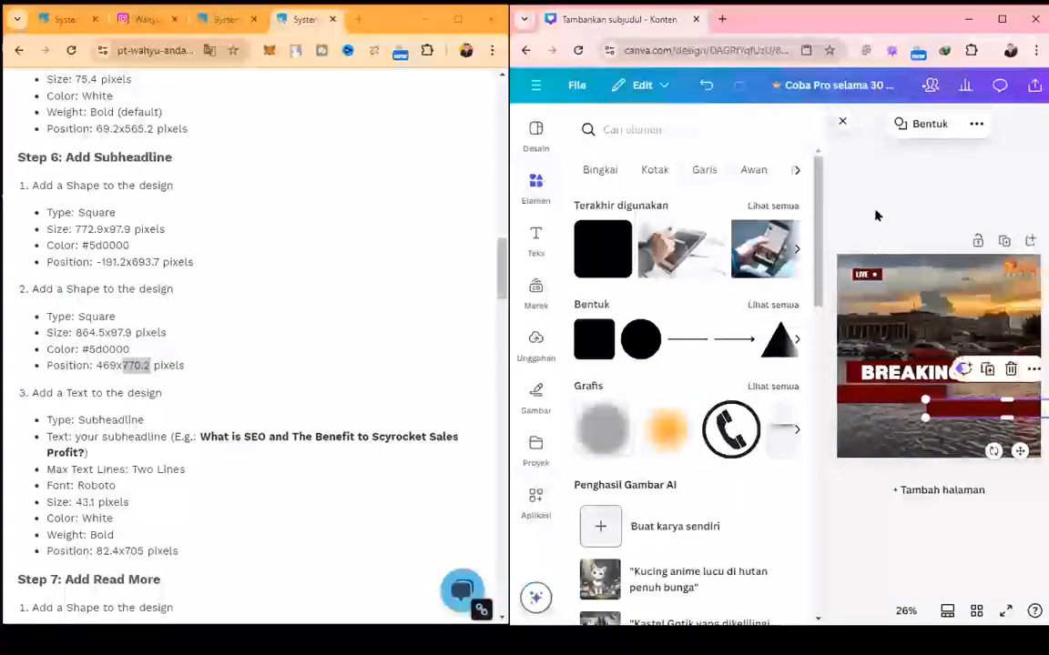
pyautogui.click(986, 321)
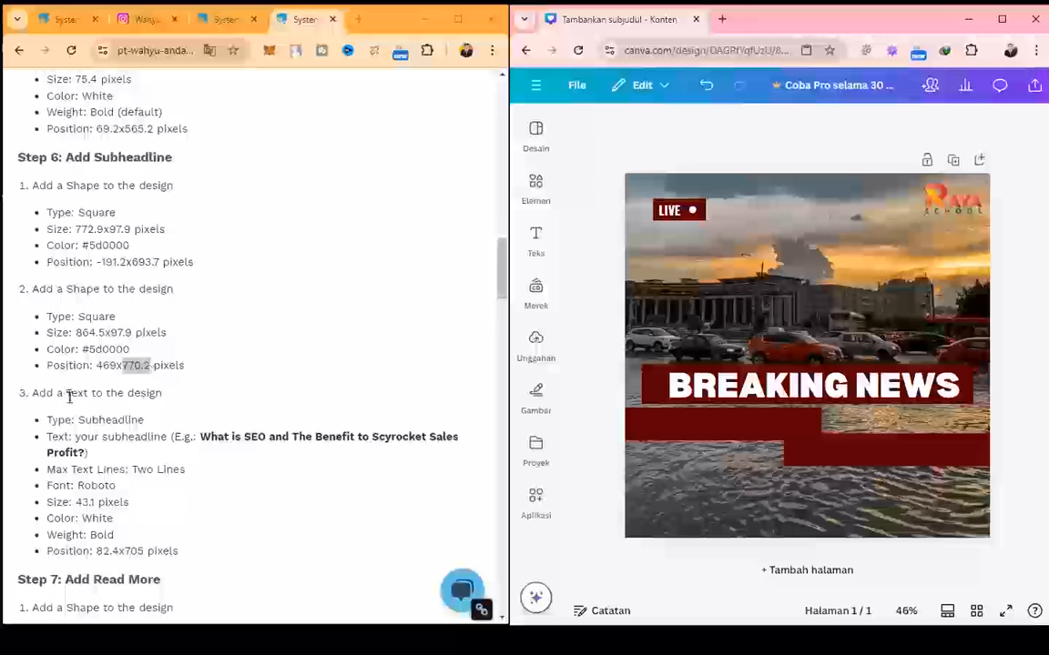
# - Add a subheading text box reading "Apa itu SEO dan Manfaatnya Sebagai Senjata RAHASIA Bisnis?"
pyautogui.click(124, 413)
pyautogui.scroll(-1, 124, 412)
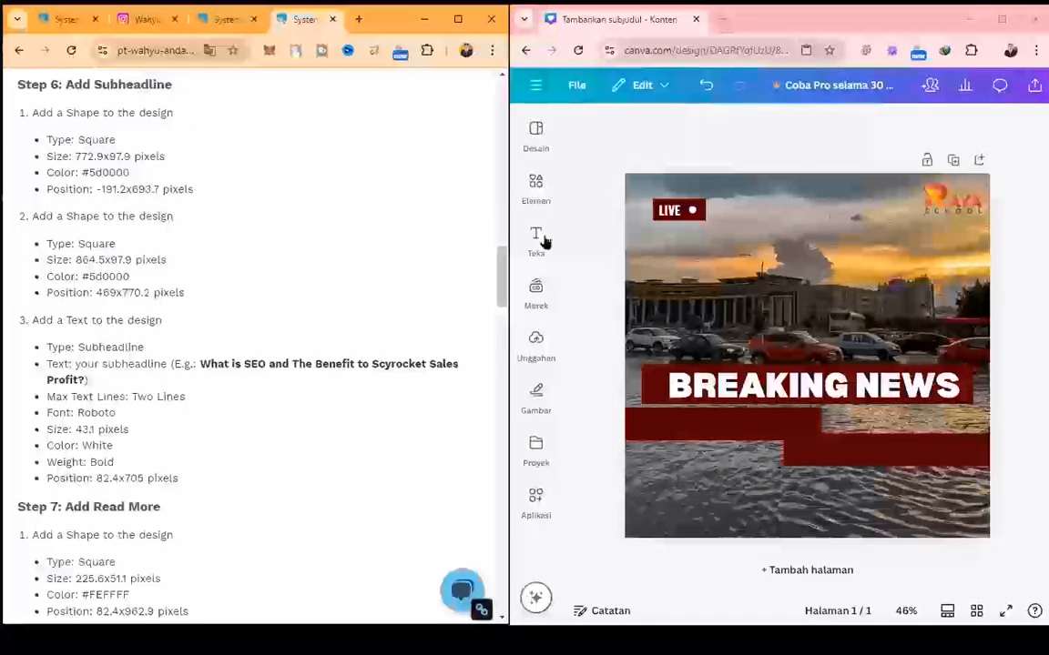
pyautogui.click(544, 241)
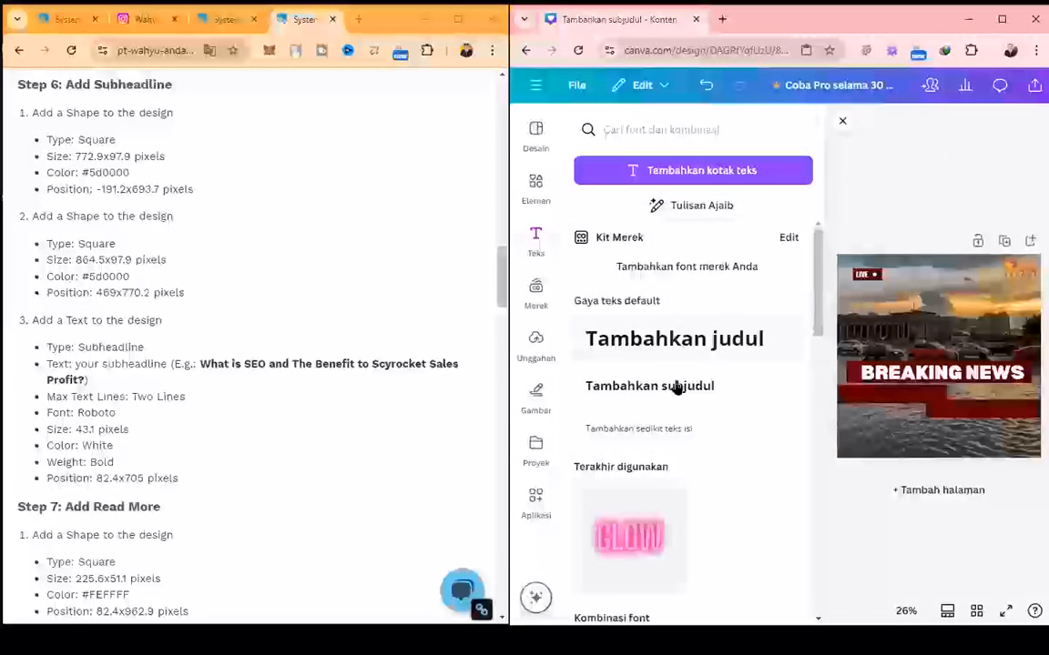
pyautogui.click(676, 387)
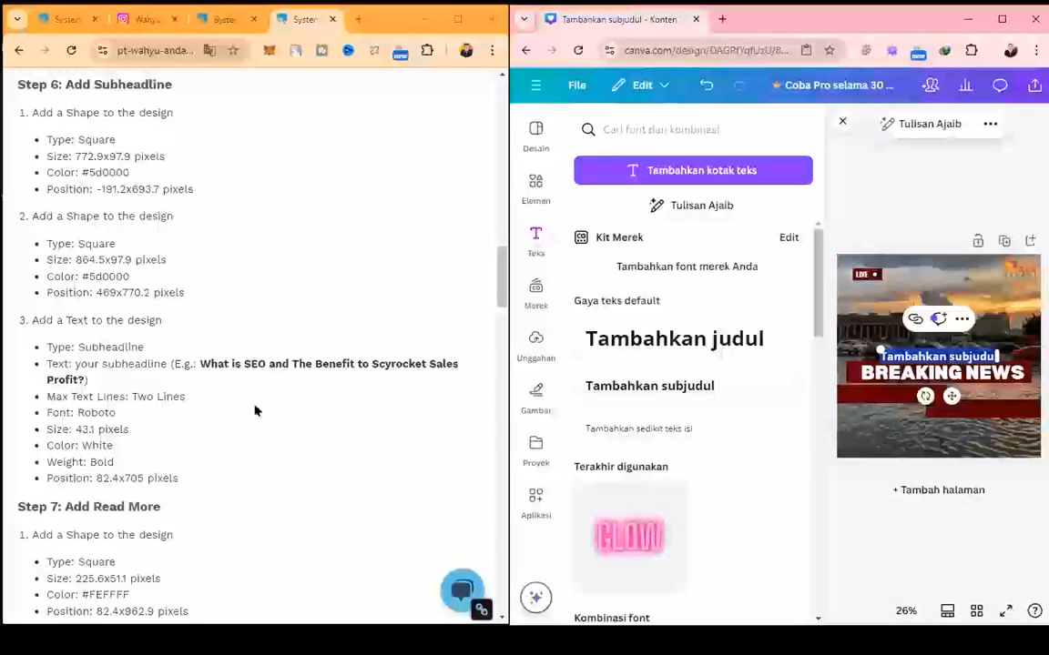
pyautogui.click(200, 366)
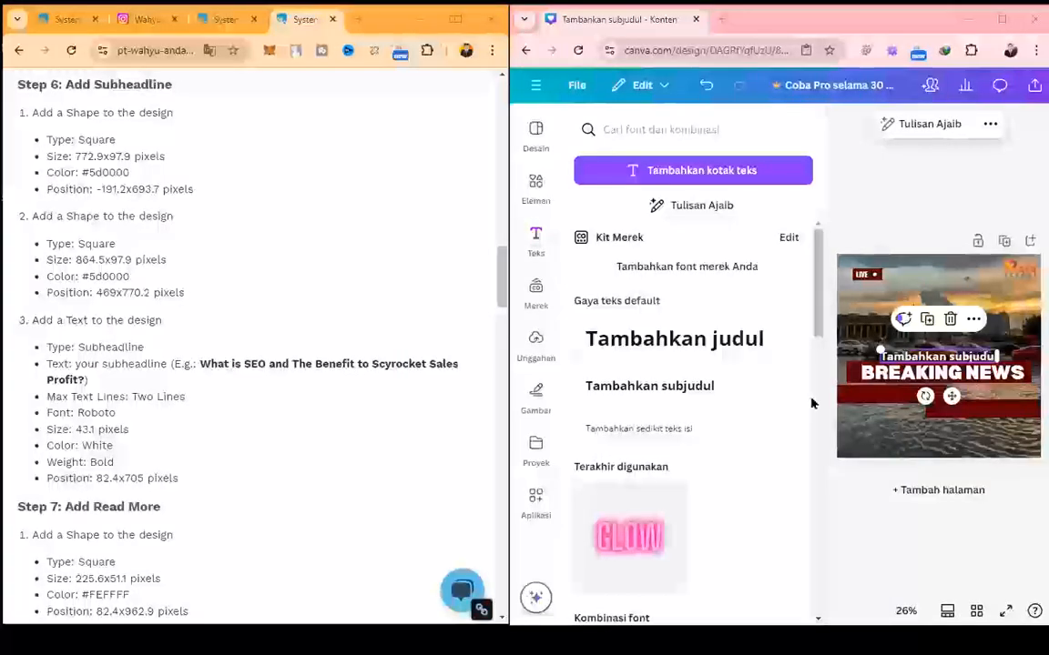
pyautogui.doubleClick(893, 356)
pyautogui.hotkey('ctrl', 'v')
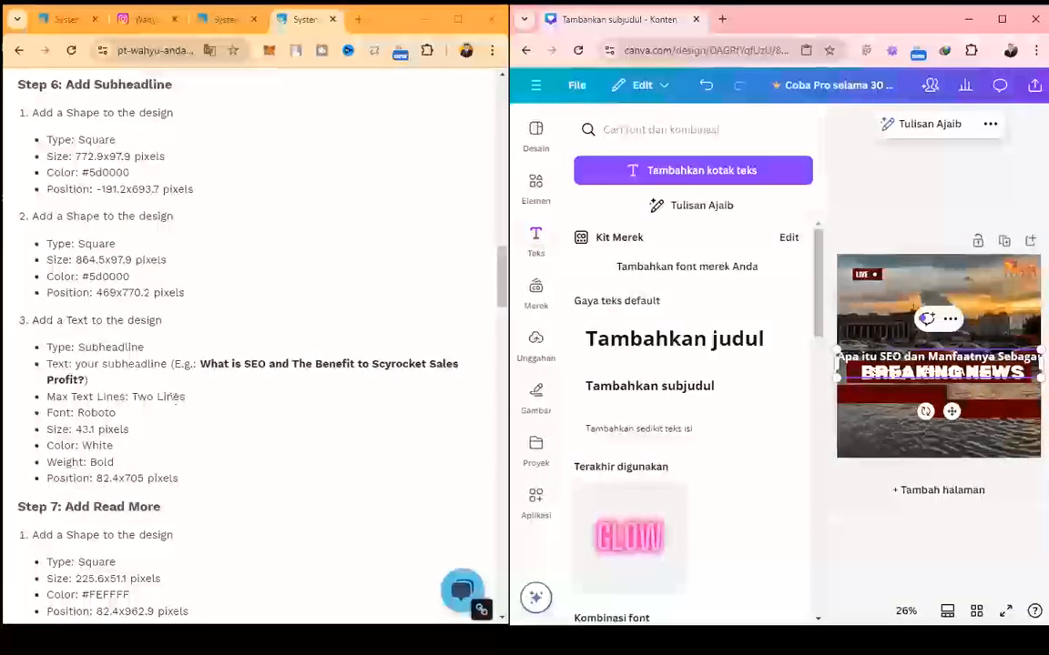
# - Change the subheadline text's font to Roboto, copying the font name from the procedure
pyautogui.doubleClick(96, 412)
pyautogui.hotkey('ctrl', 'c')
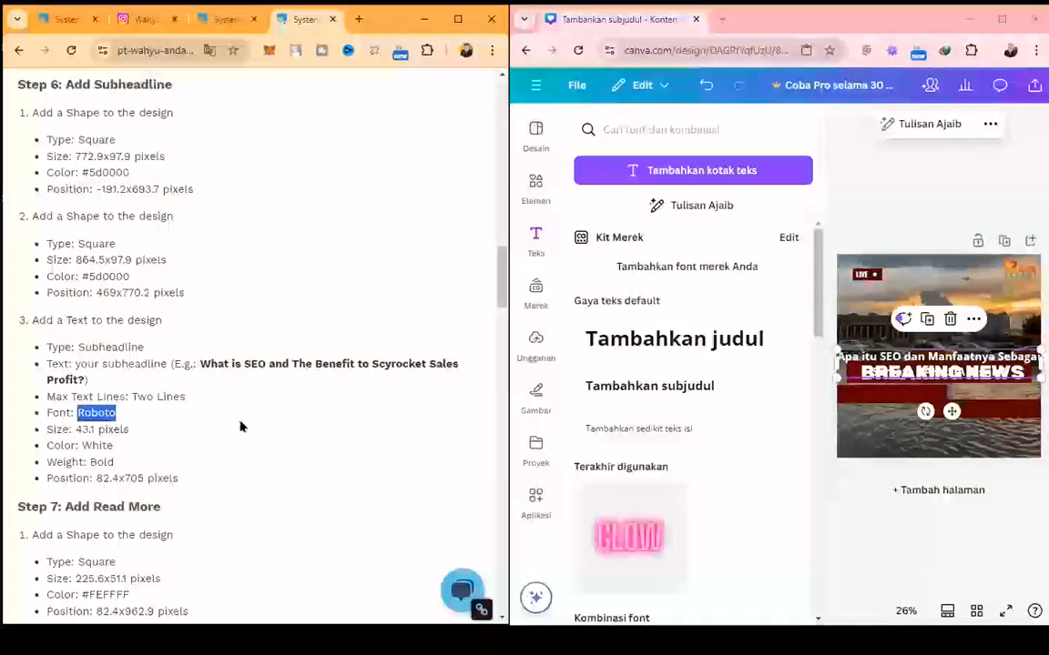
pyautogui.click(992, 132)
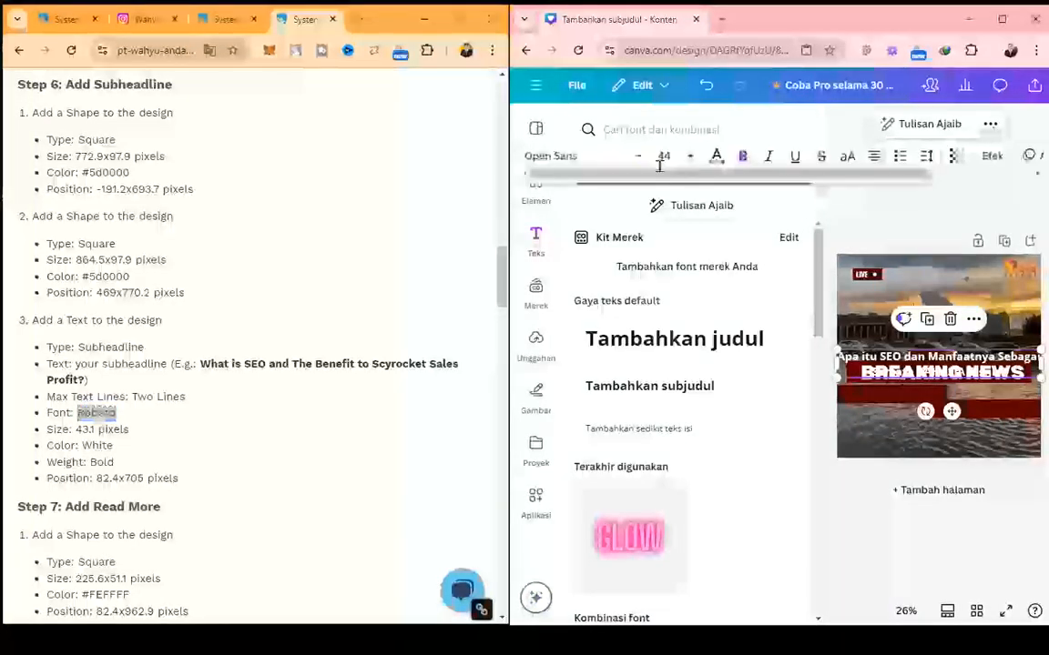
pyautogui.click(566, 162)
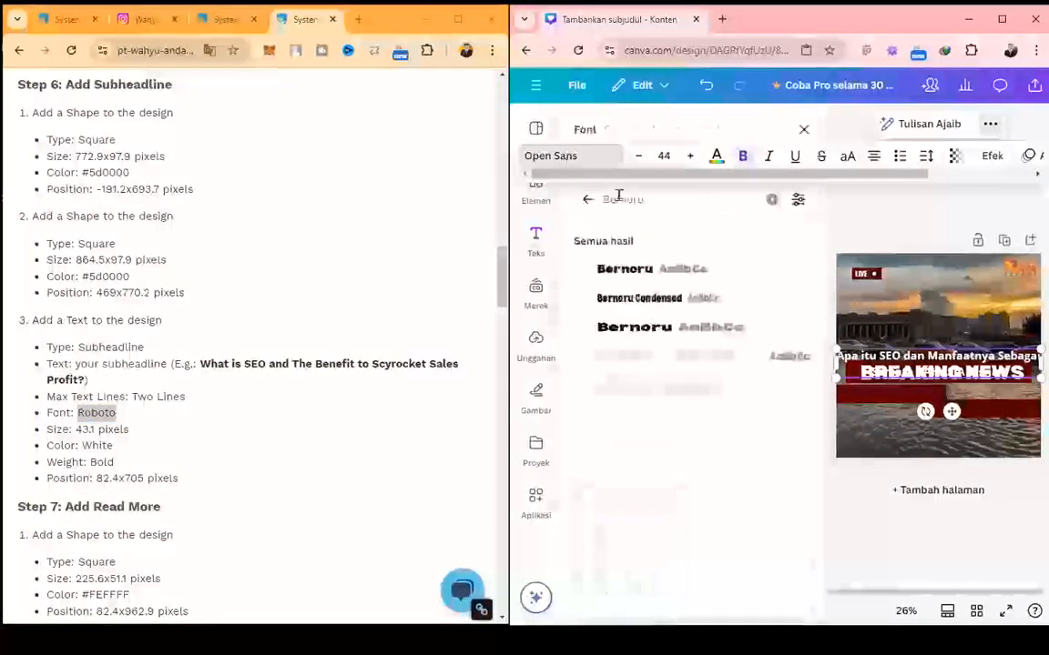
pyautogui.rightClick(87, 413)
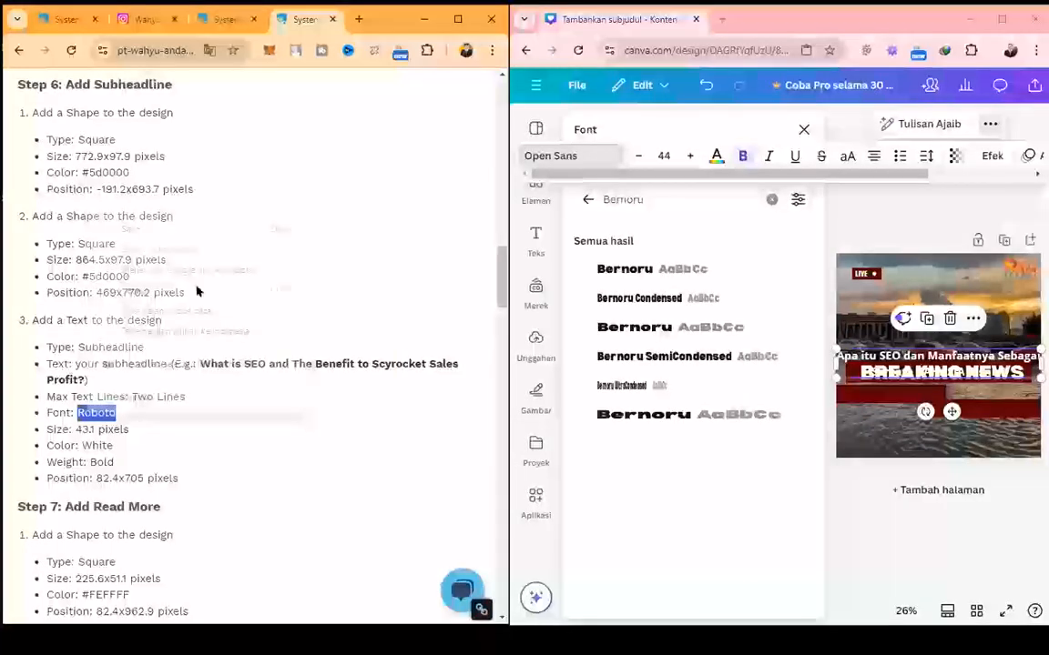
pyautogui.click(211, 231)
pyautogui.click(628, 207)
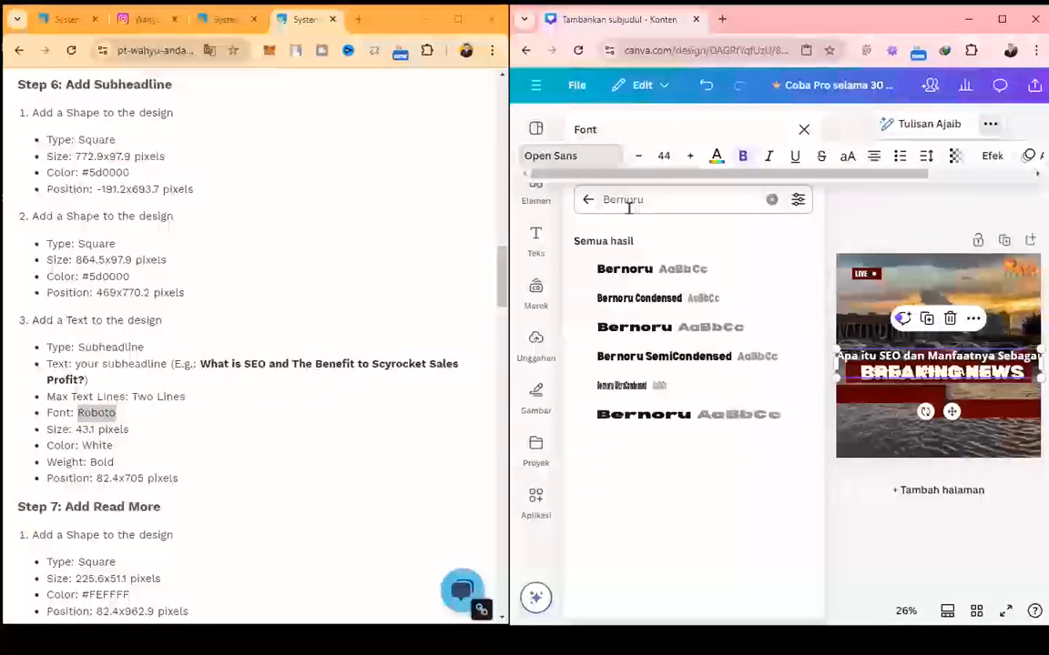
pyautogui.hotkey('ctrl', 'a')
pyautogui.hotkey('ctrl', 'v')
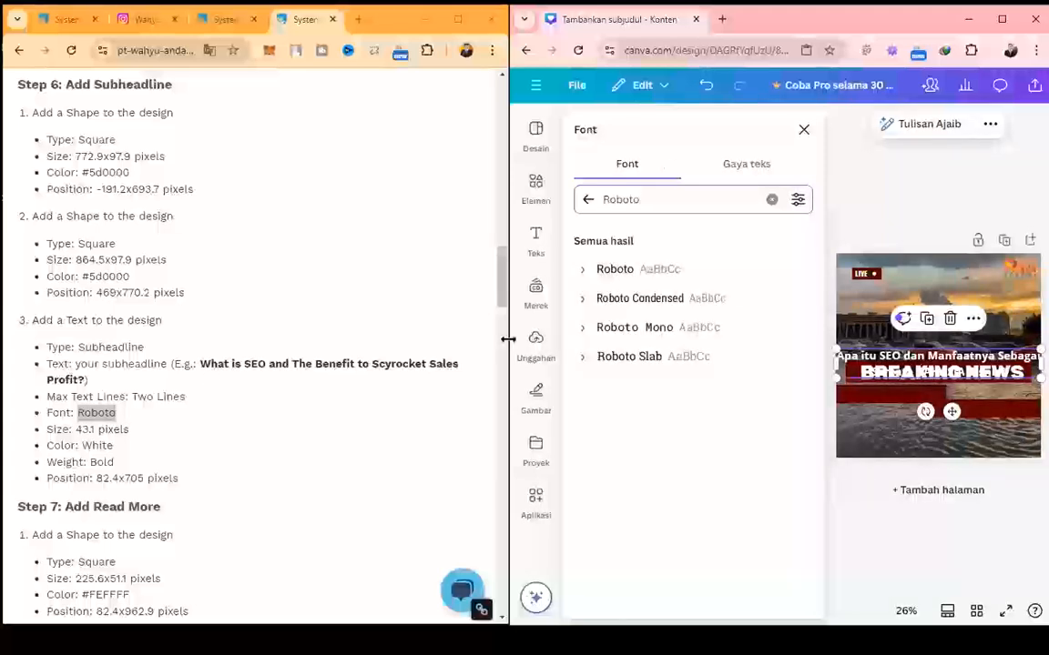
pyautogui.click(631, 275)
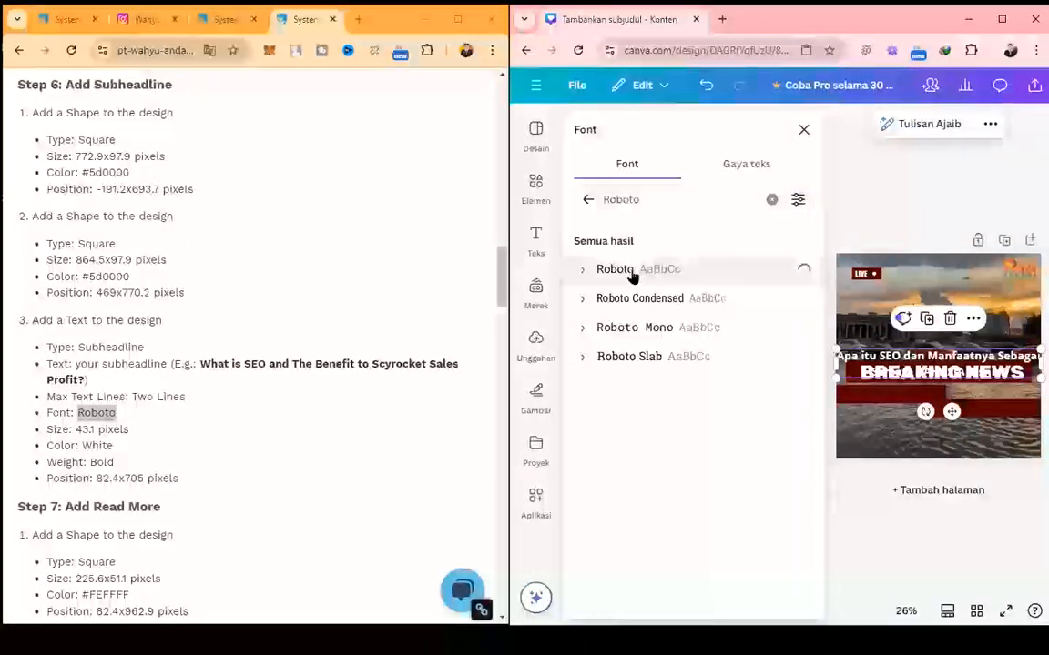
# - Set the subheadline text's font size to 43.1, copied from the procedure, keeping the weight bold
pyautogui.doubleClick(99, 431)
pyautogui.hotkey('ctrl', 'c')
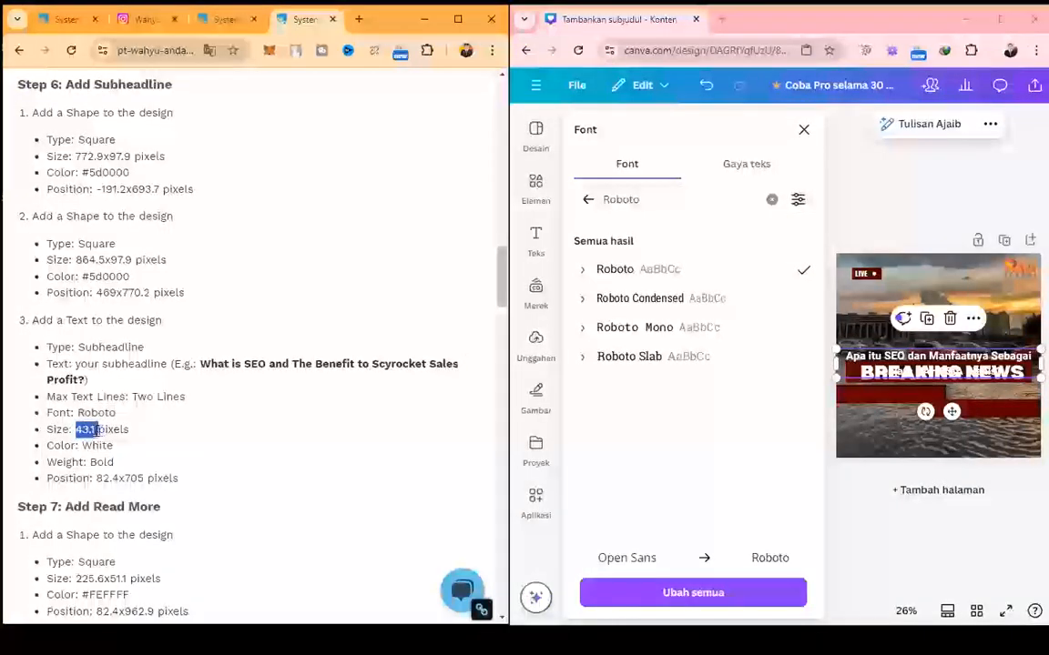
pyautogui.click(809, 134)
pyautogui.click(805, 130)
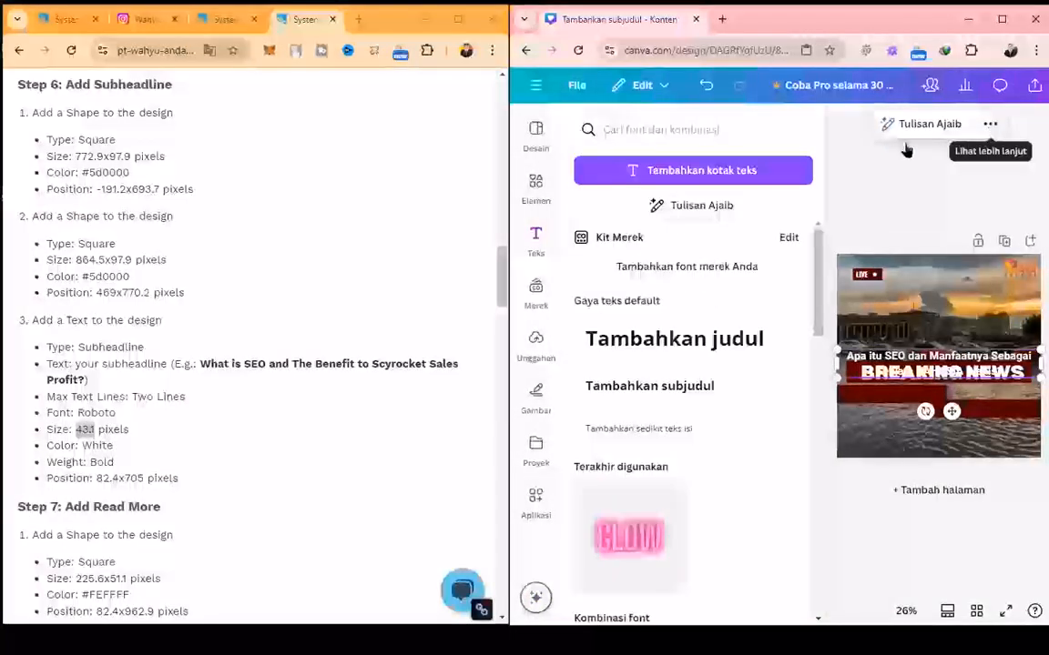
pyautogui.click(990, 124)
pyautogui.click(657, 156)
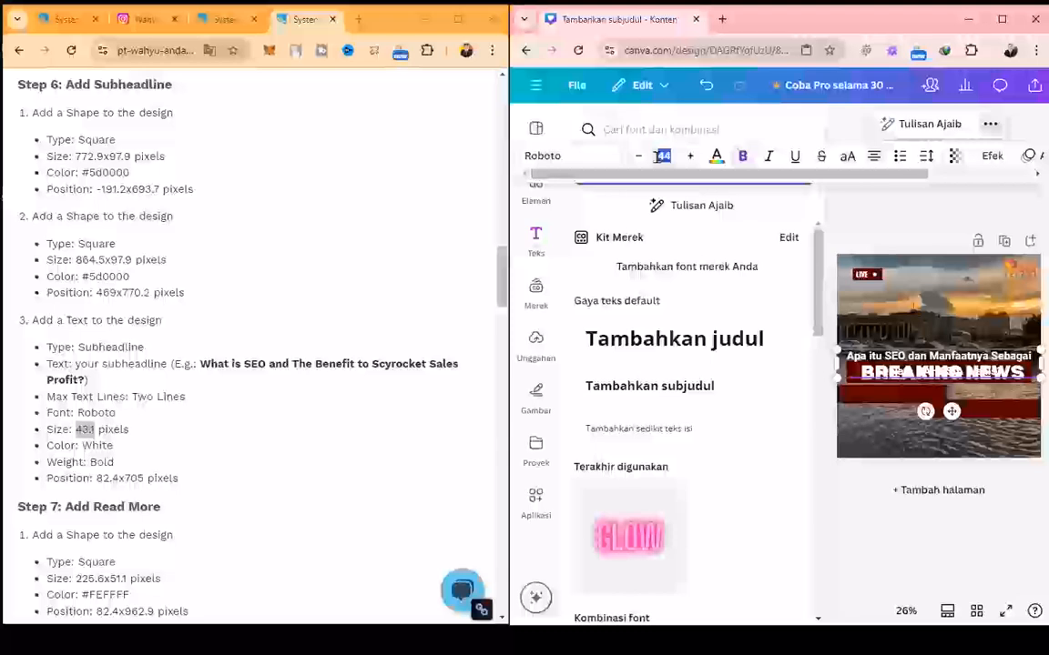
pyautogui.hotkey('ctrl', 'v')
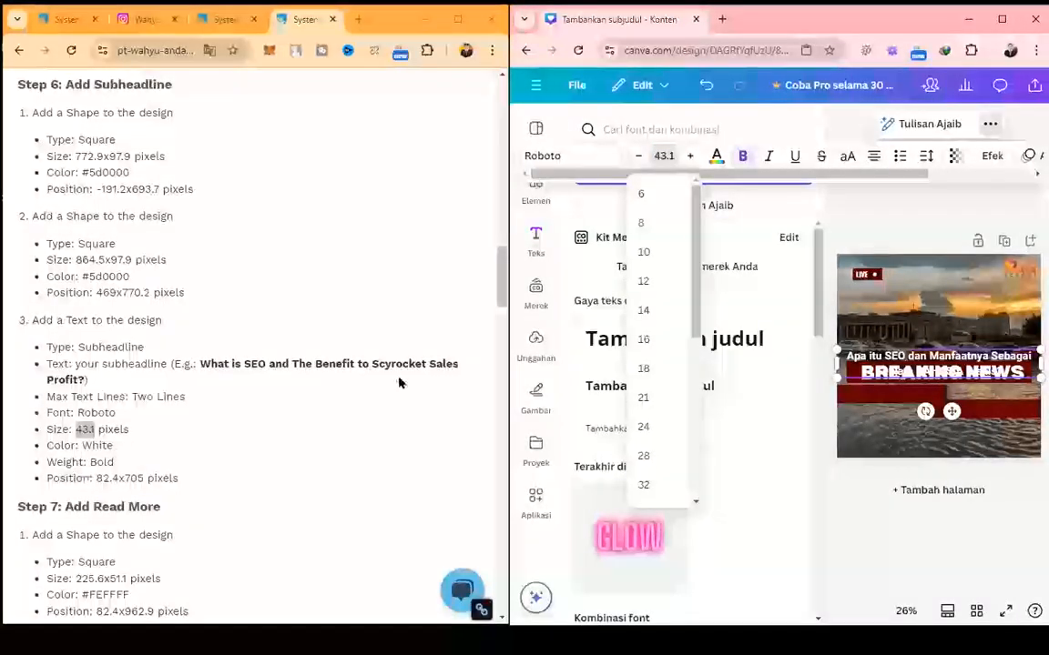
pyautogui.click(745, 157)
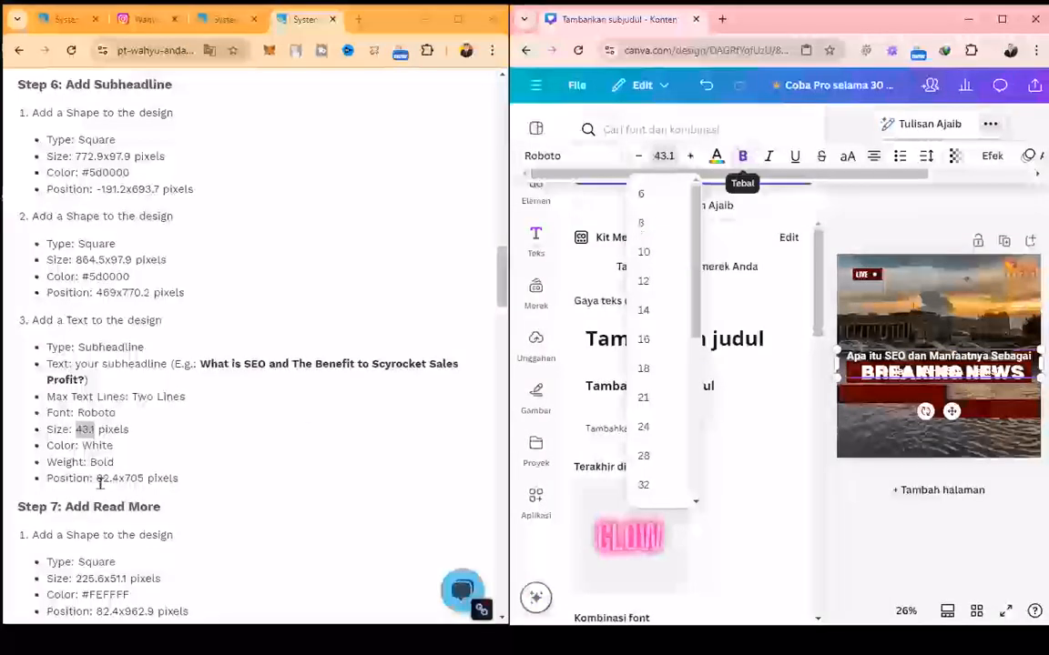
# - Set the subheadline text's X position to 82.4 px, copied from the procedure
pyautogui.moveTo(118, 478); pyautogui.dragTo(96, 478)
pyautogui.hotkey('ctrl', 'c')
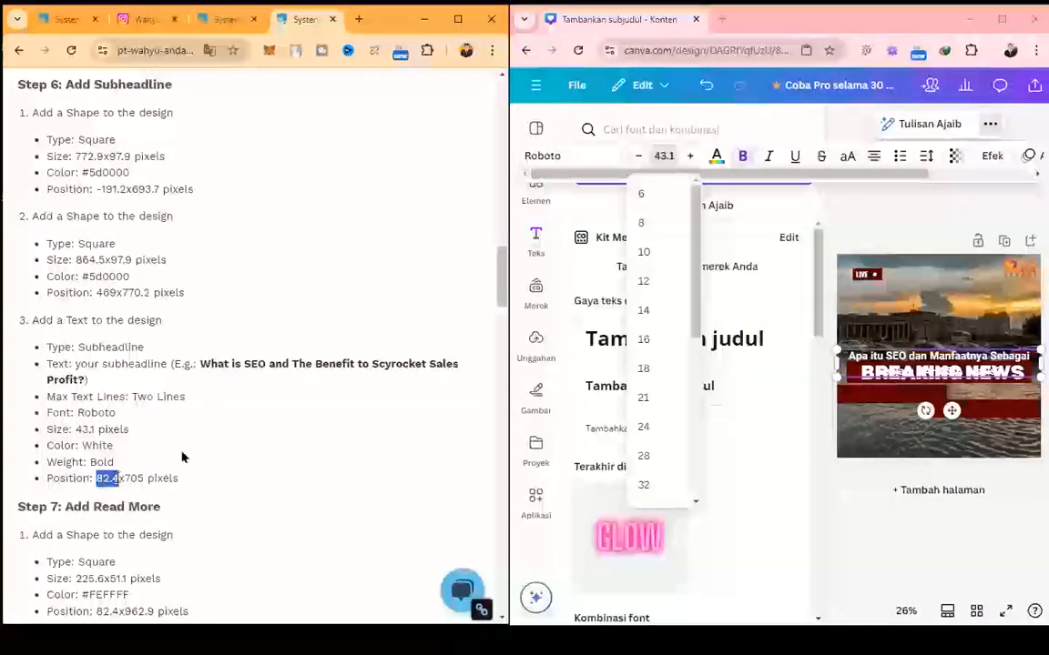
pyautogui.click(990, 173)
pyautogui.click(992, 157)
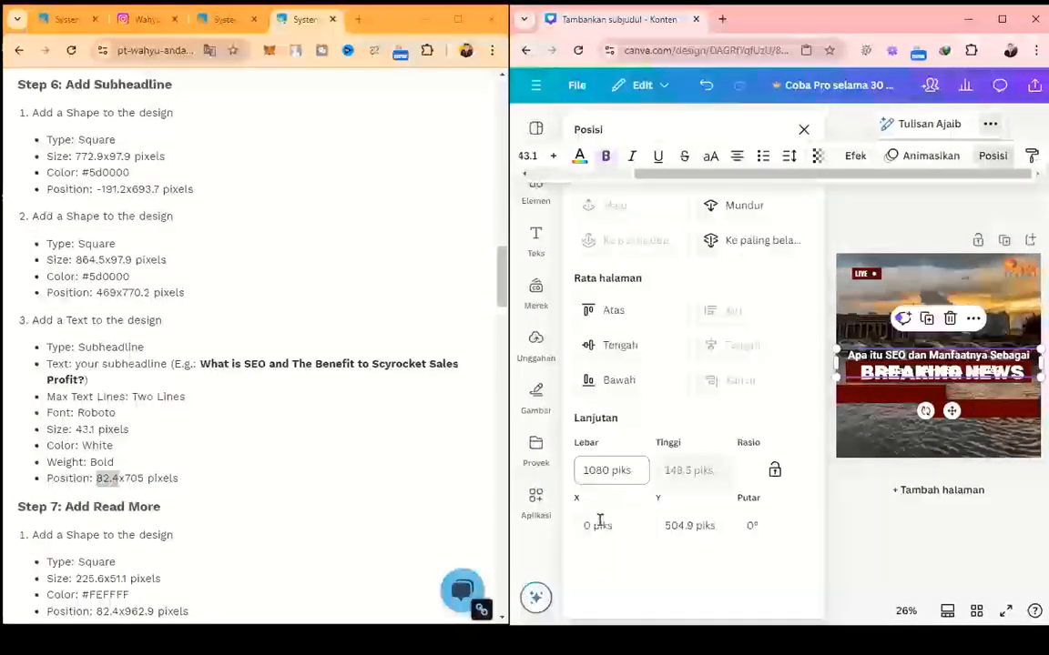
pyautogui.click(599, 521)
pyautogui.doubleClick(599, 521)
pyautogui.hotkey('ctrl', 'v')
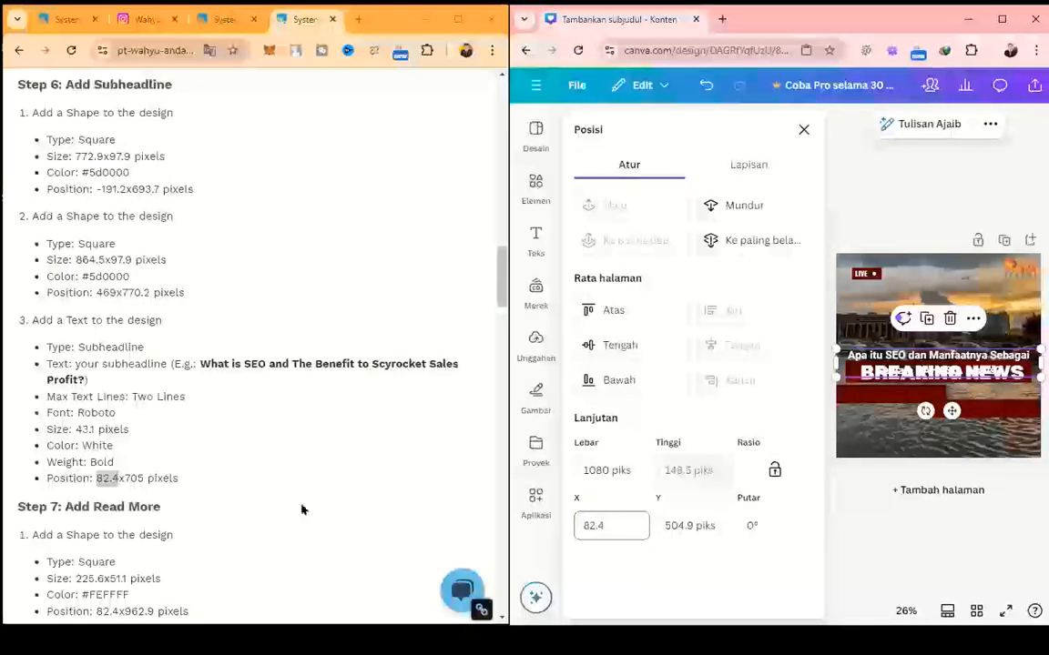
# - Set the subheadline text's Y position to 705 px per the procedure and deselect the text
pyautogui.doubleClick(138, 479)
pyautogui.click(130, 478)
pyautogui.moveTo(142, 478); pyautogui.dragTo(125, 478)
pyautogui.hotkey('ctrl', 'c')
pyautogui.click(675, 524)
pyautogui.hotkey('ctrl', 'v')
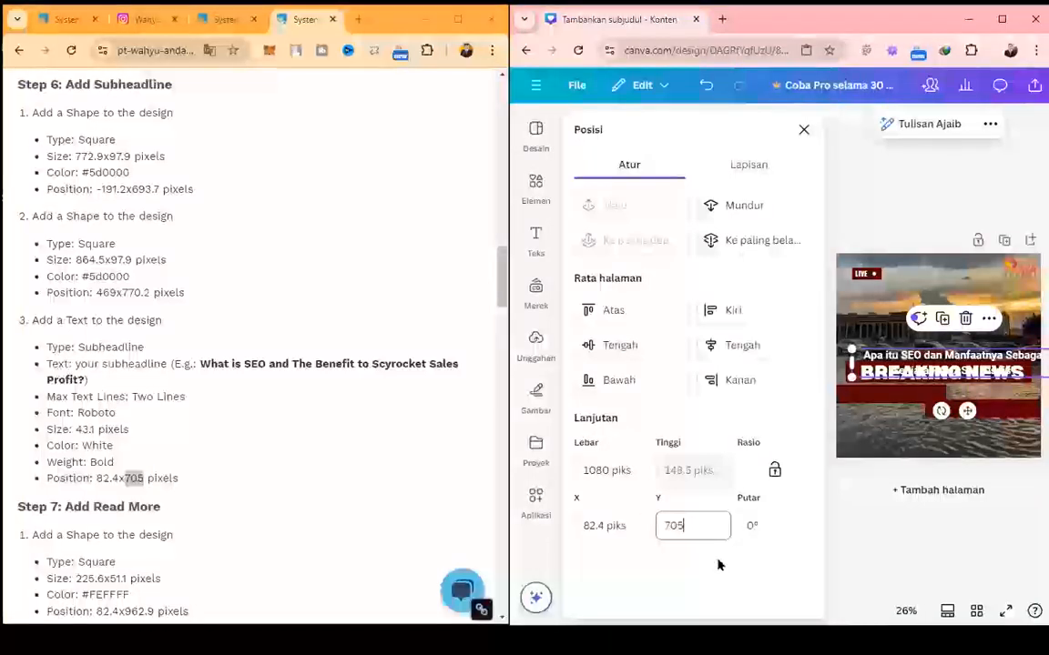
pyautogui.press('Return')
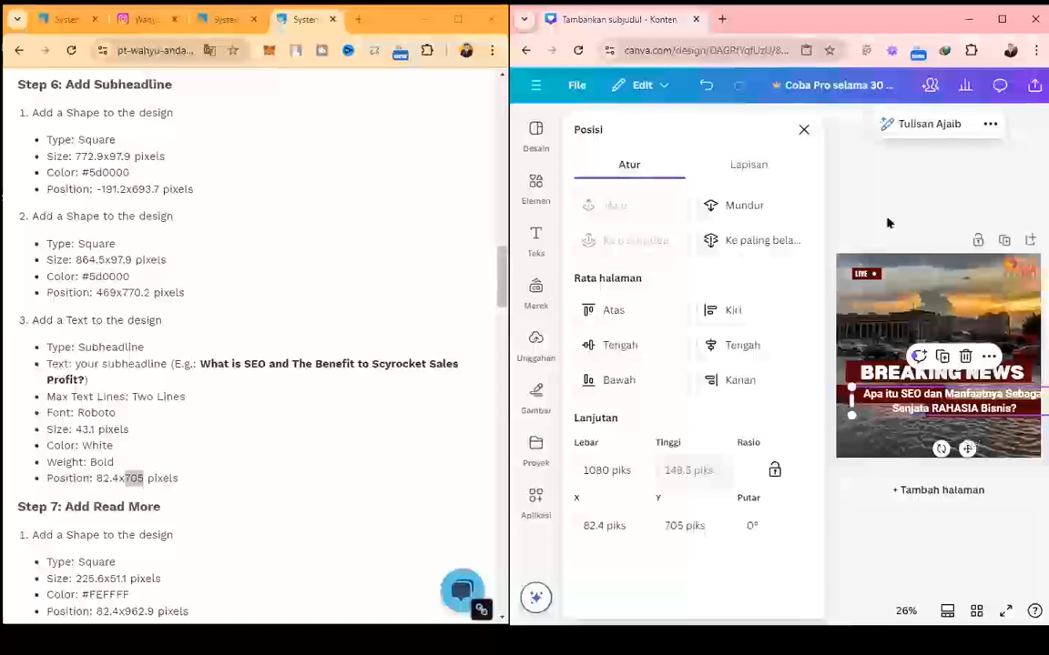
pyautogui.click(805, 132)
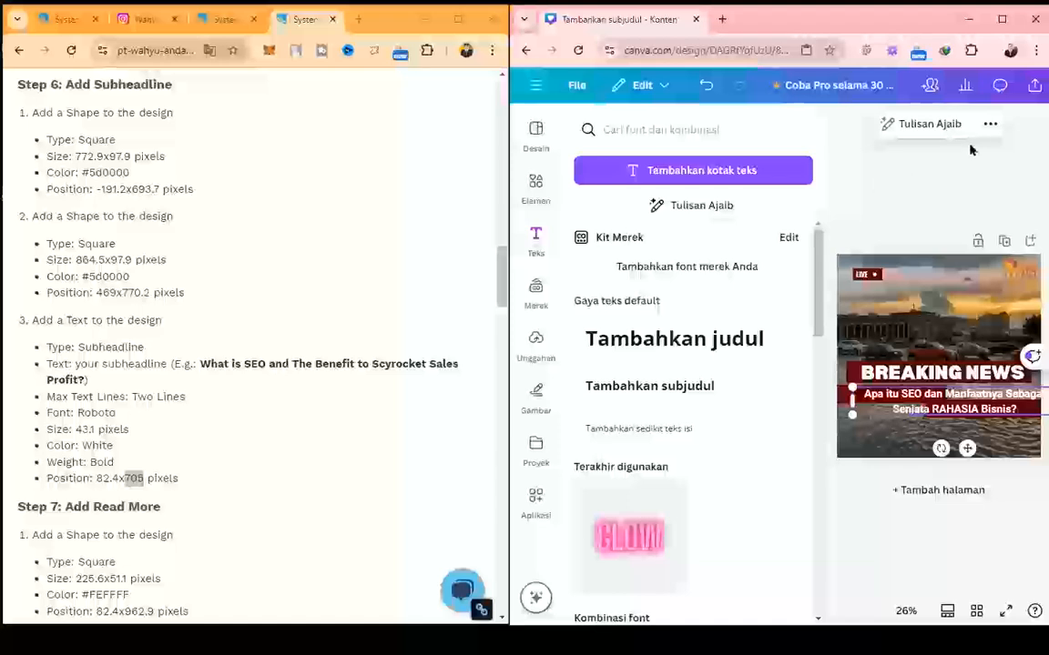
pyautogui.click(995, 126)
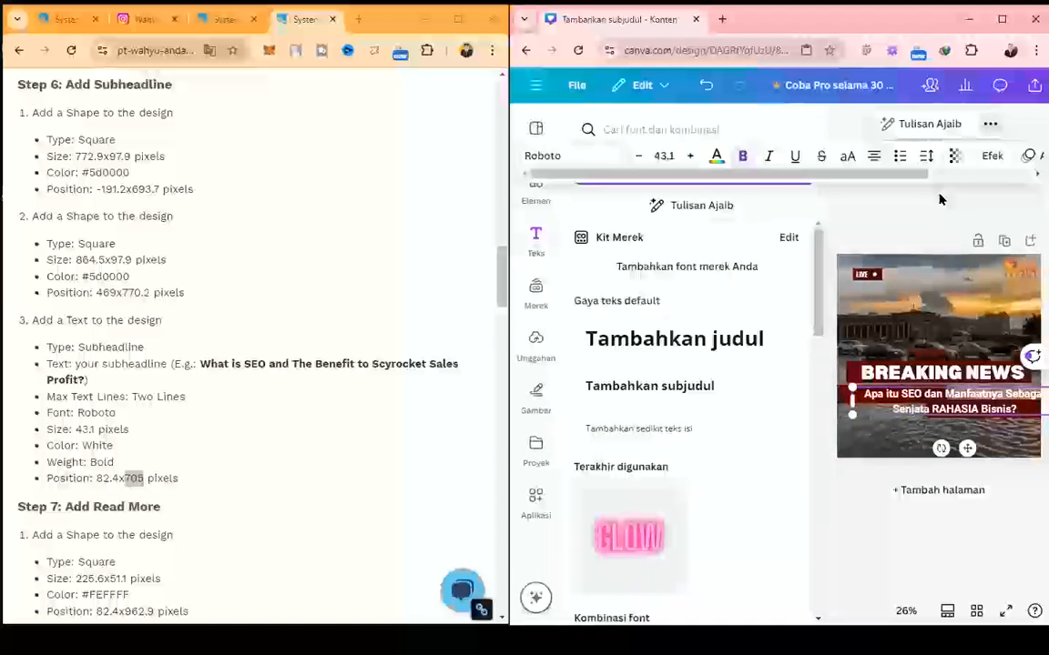
pyautogui.click(859, 213)
pyautogui.click(534, 235)
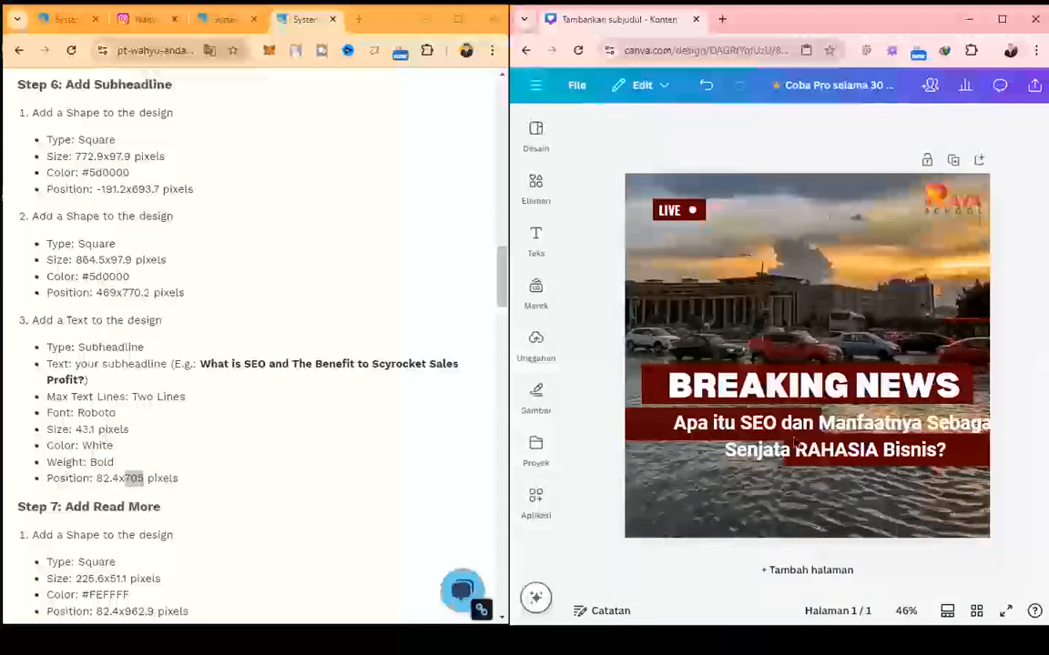
# - Nudge the subheadline text left until both lines fit within the page and sit roughly centred under the BREAKING NEWS headline
pyautogui.click(852, 460)
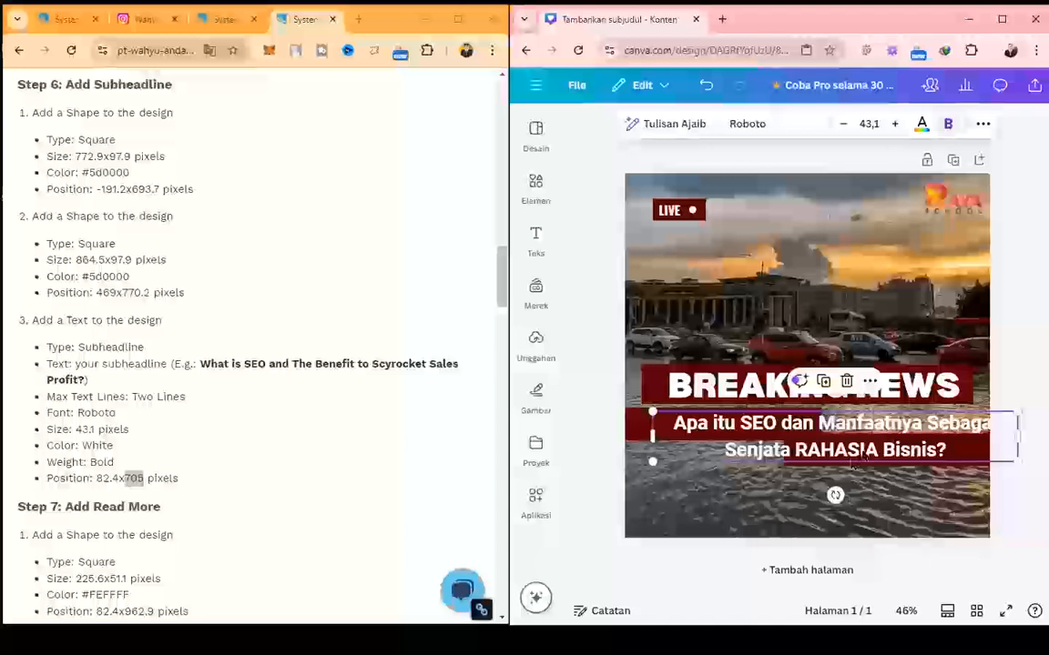
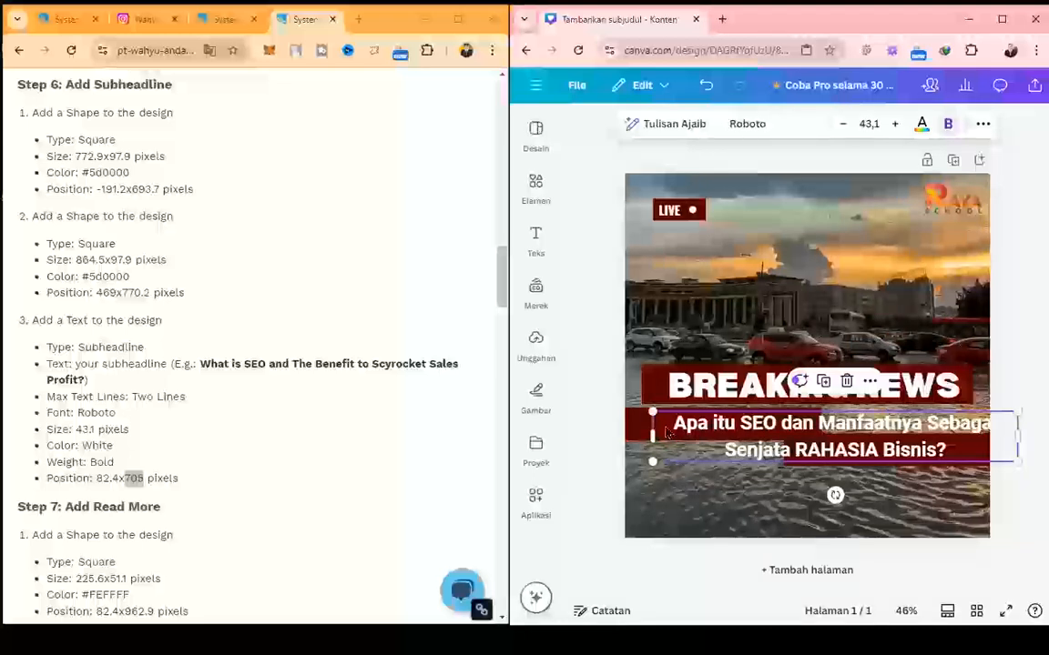
pyautogui.press('Left')
pyautogui.press('Left')
pyautogui.press('Left')
pyautogui.press('Left')
pyautogui.press('Left')
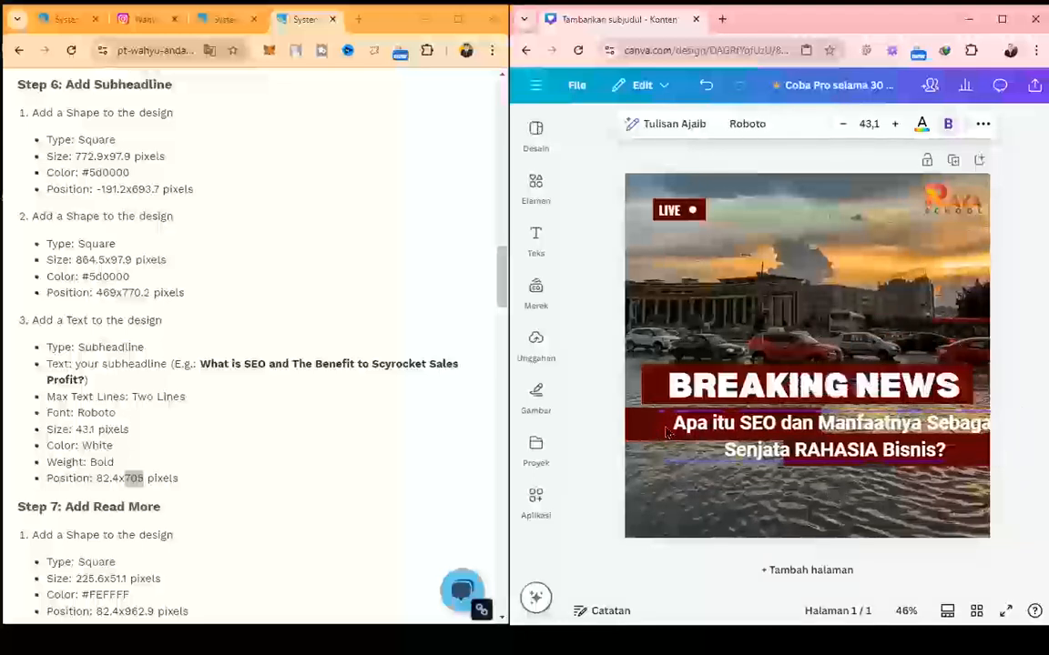
pyautogui.press('Left')
pyautogui.press('Left')
pyautogui.press('Left')
pyautogui.press('Left')
pyautogui.press('Left')
pyautogui.press('Left')
pyautogui.press('Left')
pyautogui.press('Left')
pyautogui.press('Left')
pyautogui.press('Left')
pyautogui.press('Left')
pyautogui.press('Left')
pyautogui.press('Left')
pyautogui.press('Left')
pyautogui.press('Left')
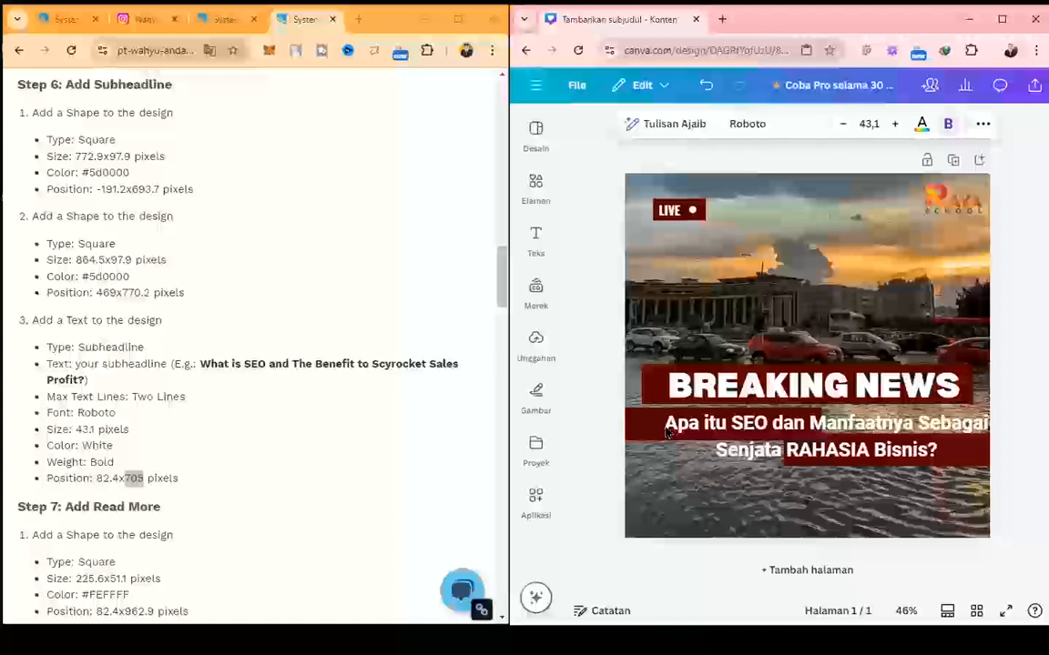
pyautogui.press('Left')
pyautogui.press('Left')
pyautogui.press('Left')
pyautogui.press('Left')
pyautogui.press('Left')
pyautogui.press('Left')
pyautogui.press('Left')
pyautogui.press('Left')
pyautogui.press('Left')
pyautogui.press('Left')
pyautogui.press('Left')
pyautogui.press('Left')
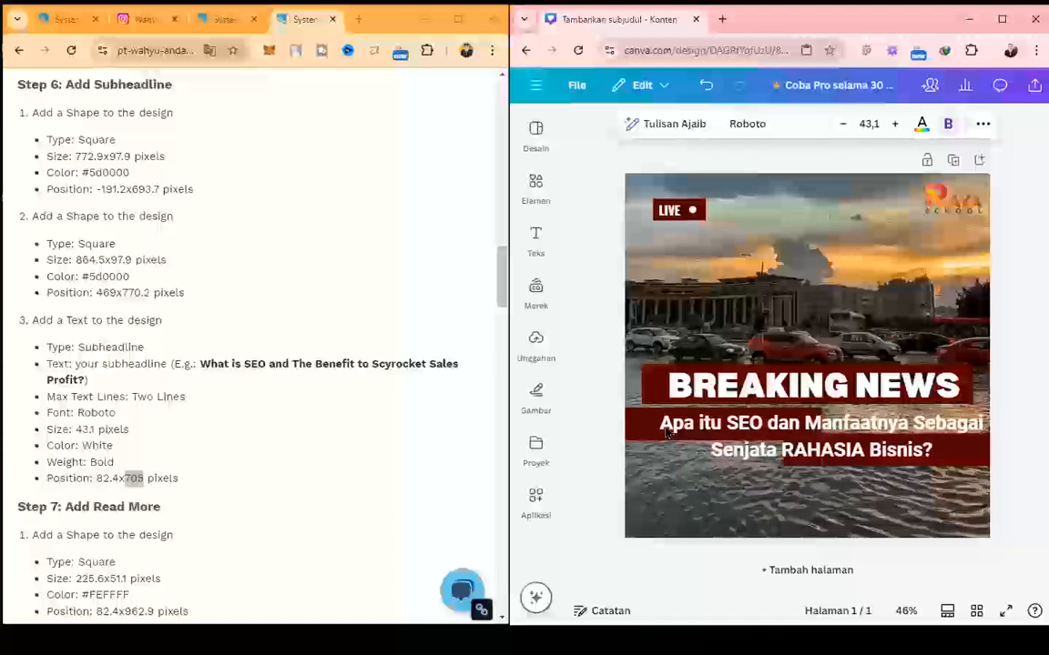
pyautogui.press('Left')
pyautogui.press('Left')
pyautogui.press('Left')
pyautogui.press('Left')
pyautogui.press('Left')
pyautogui.press('Left')
pyautogui.press('Left')
pyautogui.press('Left')
pyautogui.press('Left')
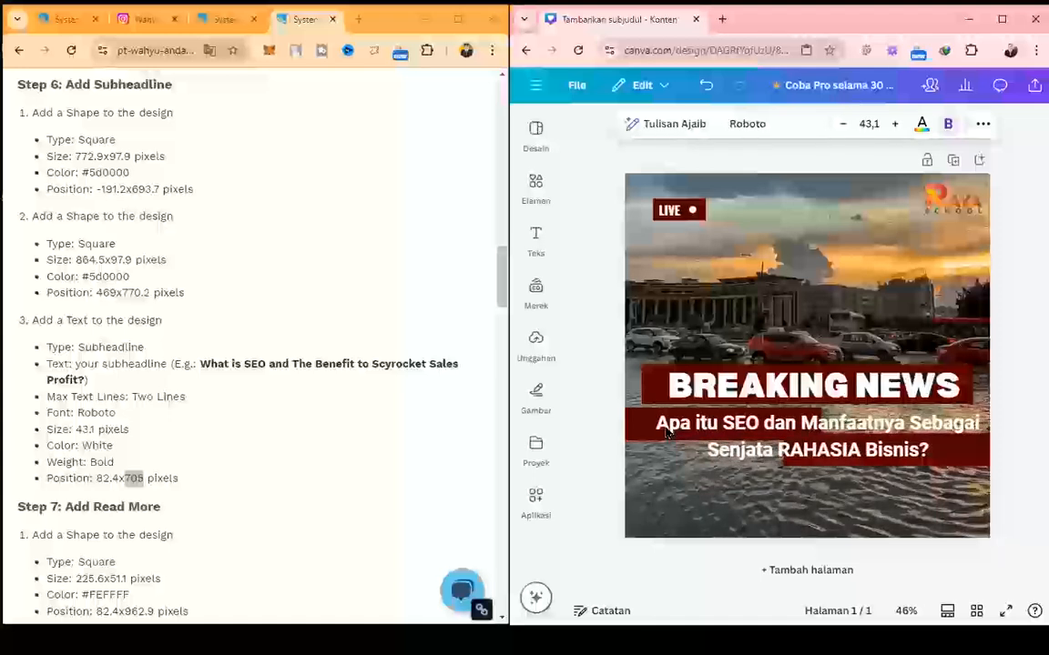
pyautogui.press('Left')
pyautogui.press('Left')
pyautogui.press('Left')
pyautogui.press('Left')
pyautogui.press('Left')
pyautogui.press('Left')
pyautogui.press('Left')
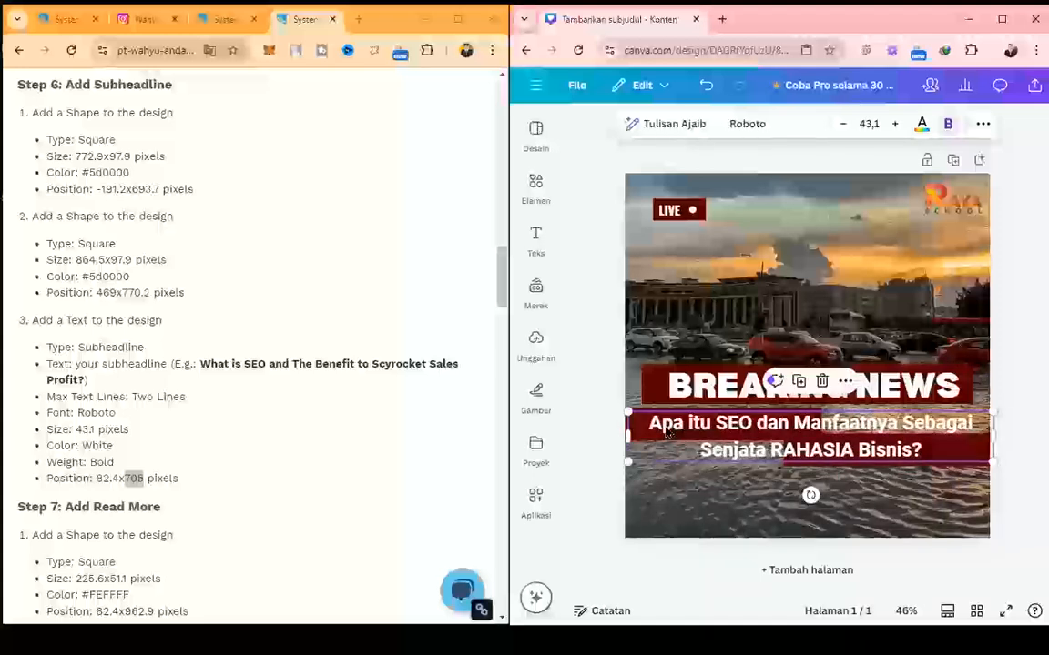
# - Nudge the subheadline text slightly further left and duplicate the dark red bar behind its first line
pyautogui.press('Left')
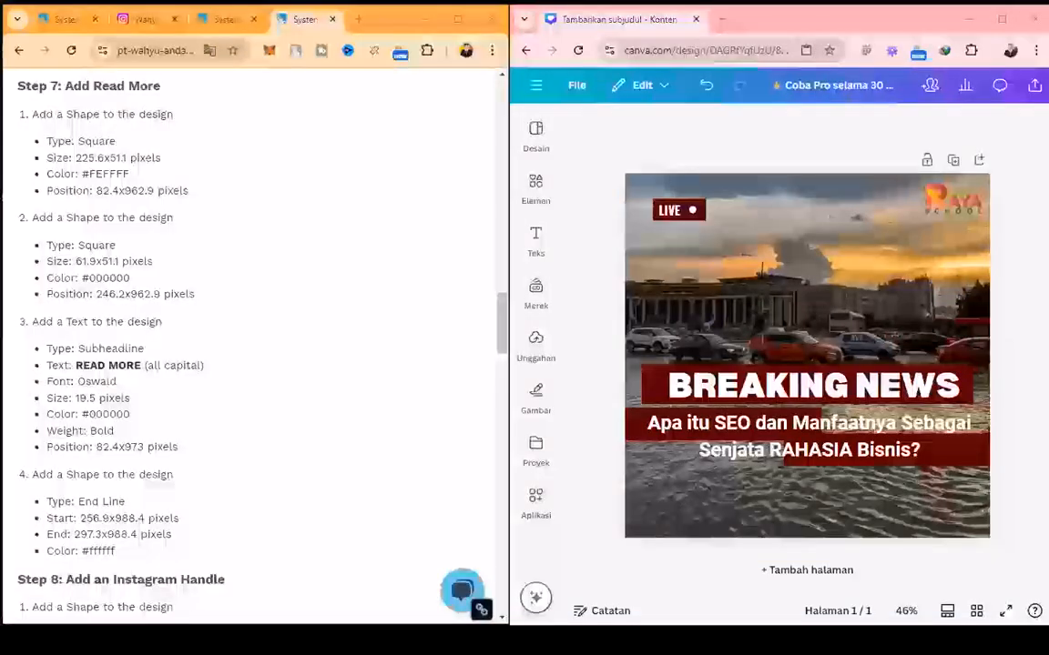
pyautogui.click(533, 360)
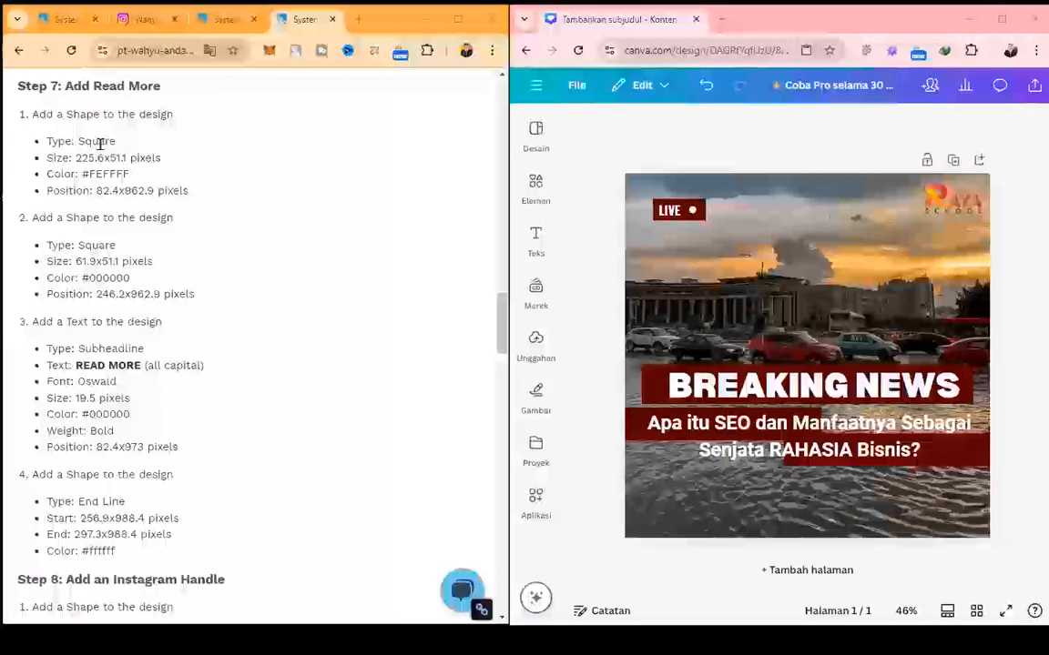
pyautogui.click(535, 396)
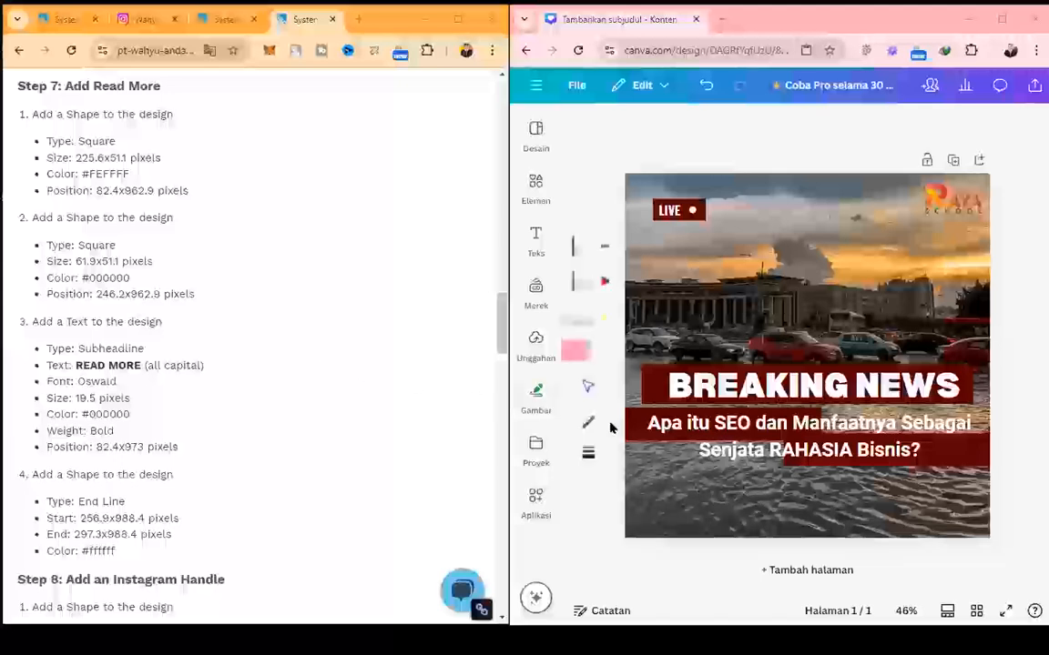
pyautogui.click(656, 425)
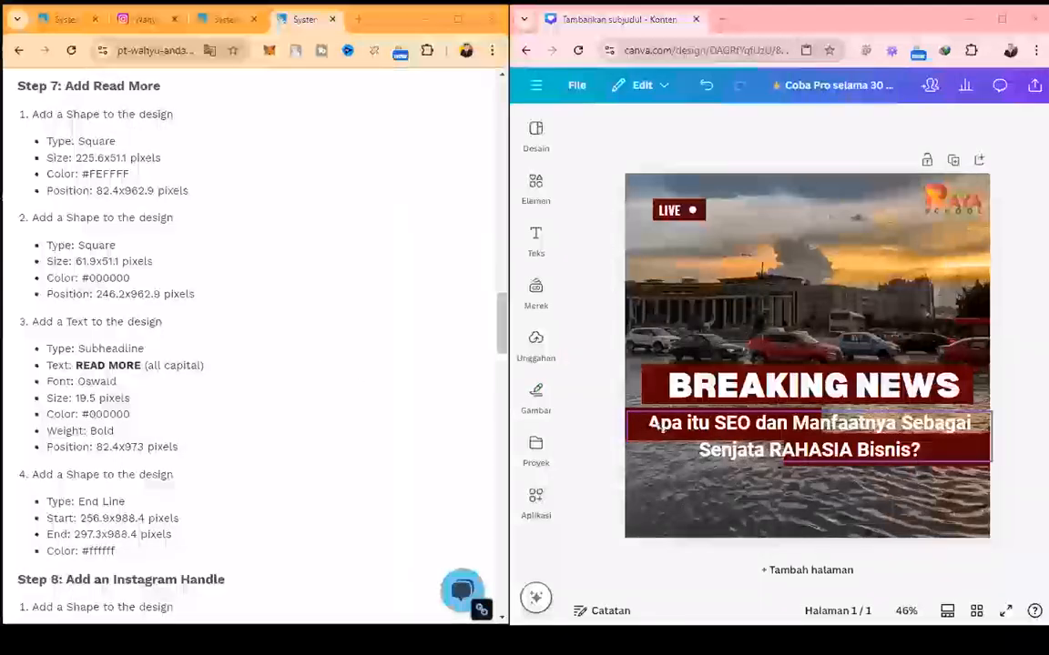
pyautogui.click(634, 421)
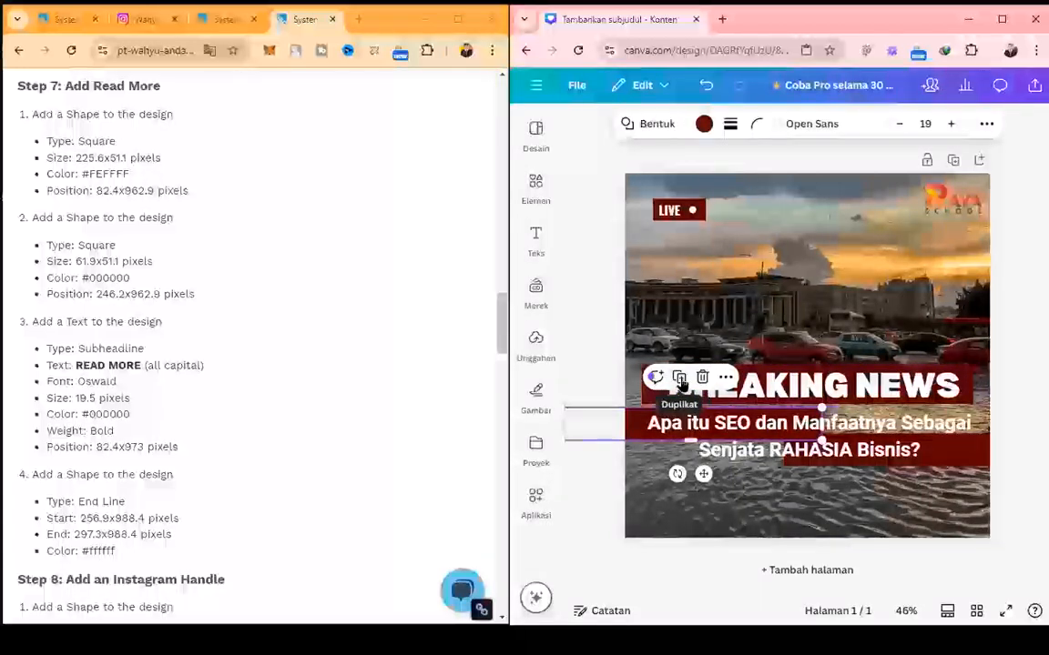
pyautogui.click(681, 381)
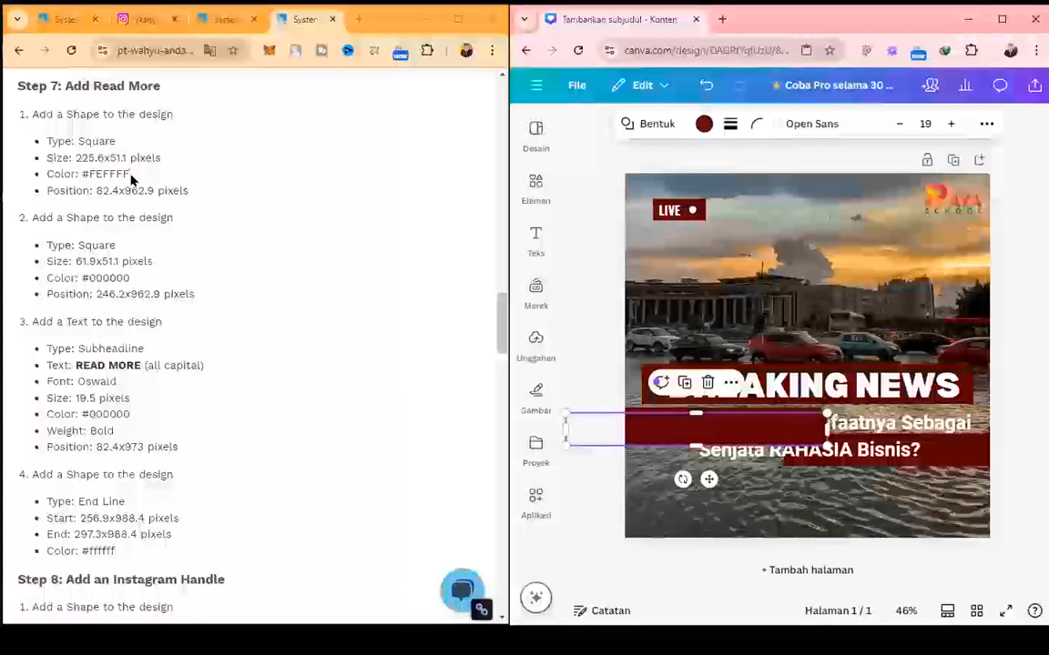
# - Set the duplicated bar's text colour to #FEFFFF, copied from the first shape of the procedure's Read More section
pyautogui.doubleClick(91, 175)
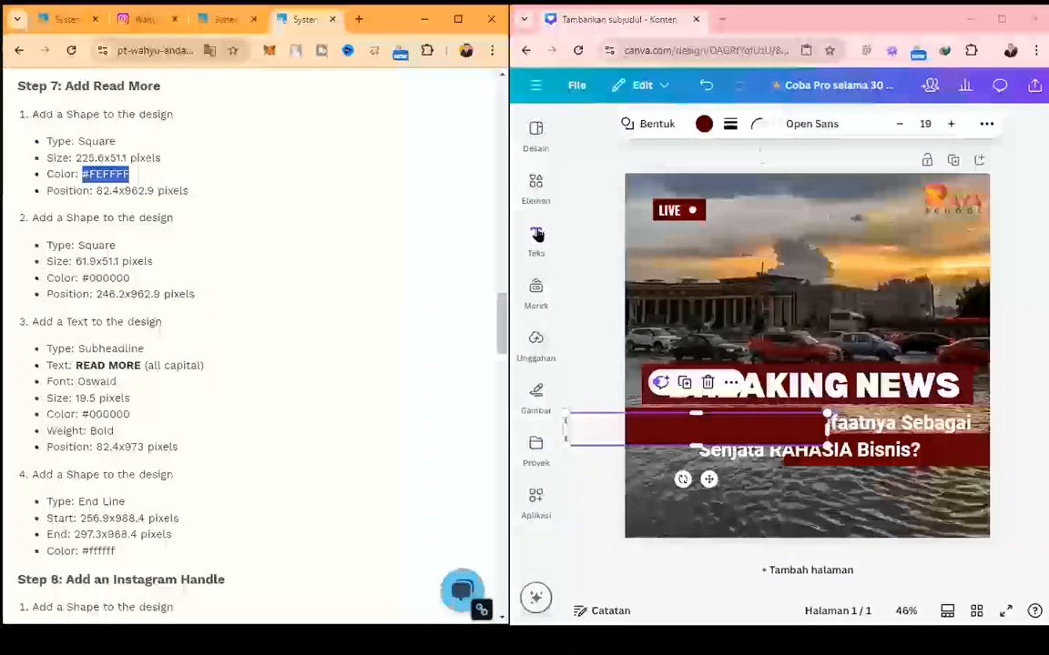
pyautogui.click(980, 129)
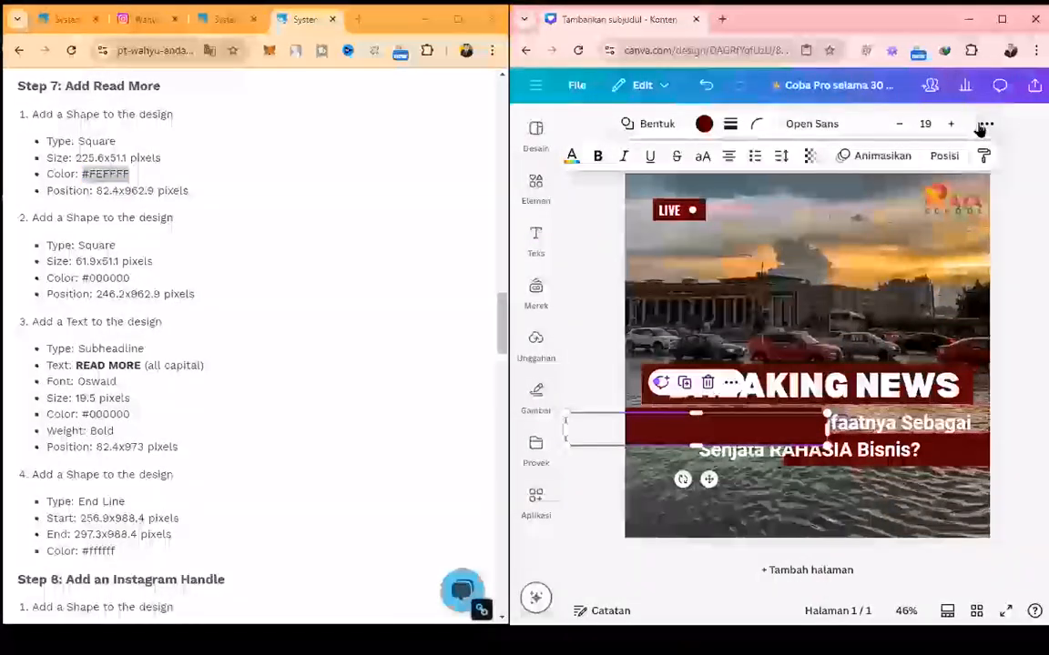
pyautogui.click(571, 161)
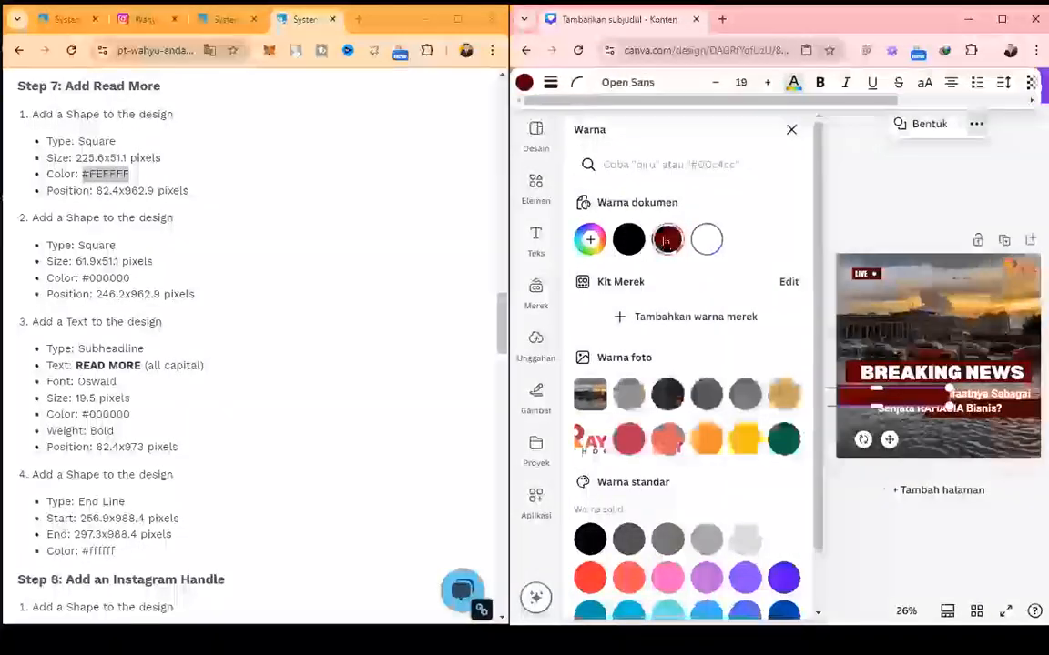
pyautogui.click(666, 240)
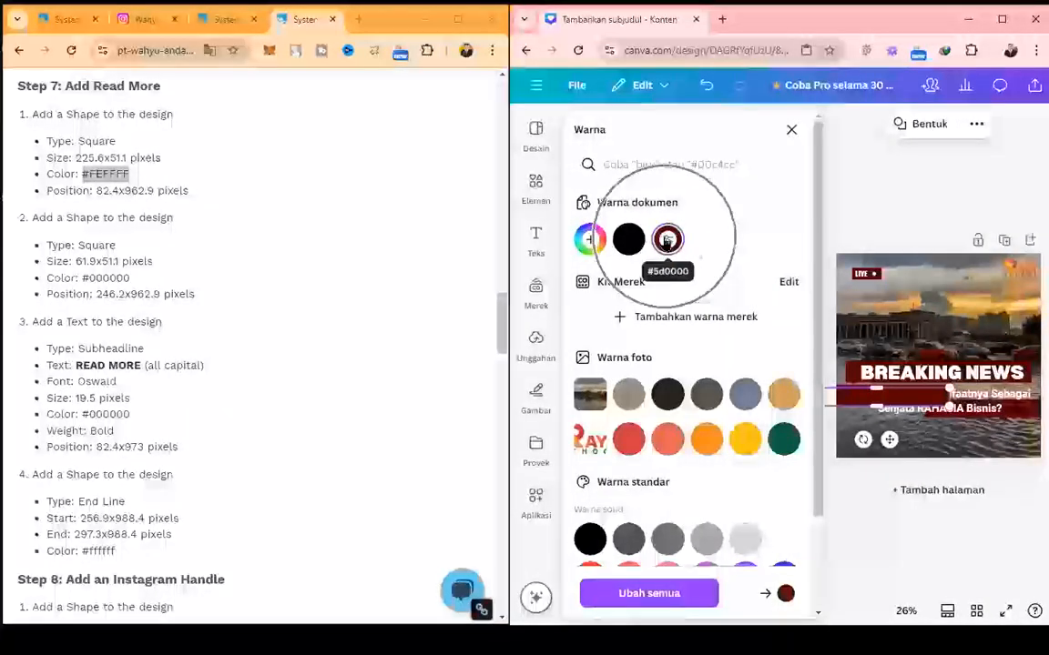
pyautogui.click(666, 239)
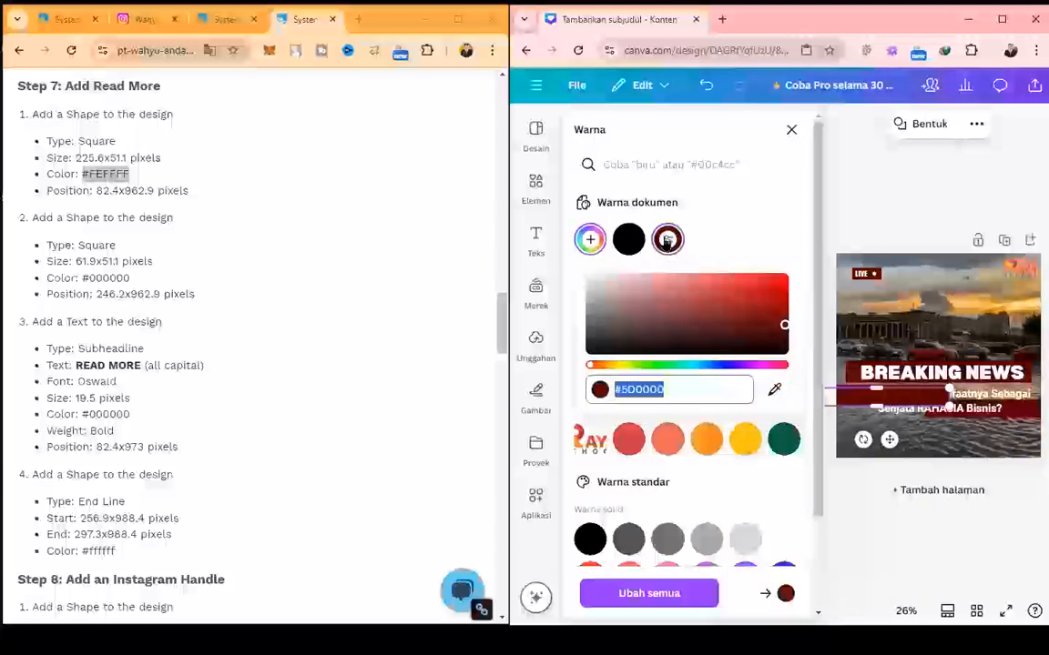
pyautogui.write('#FEFFFF')
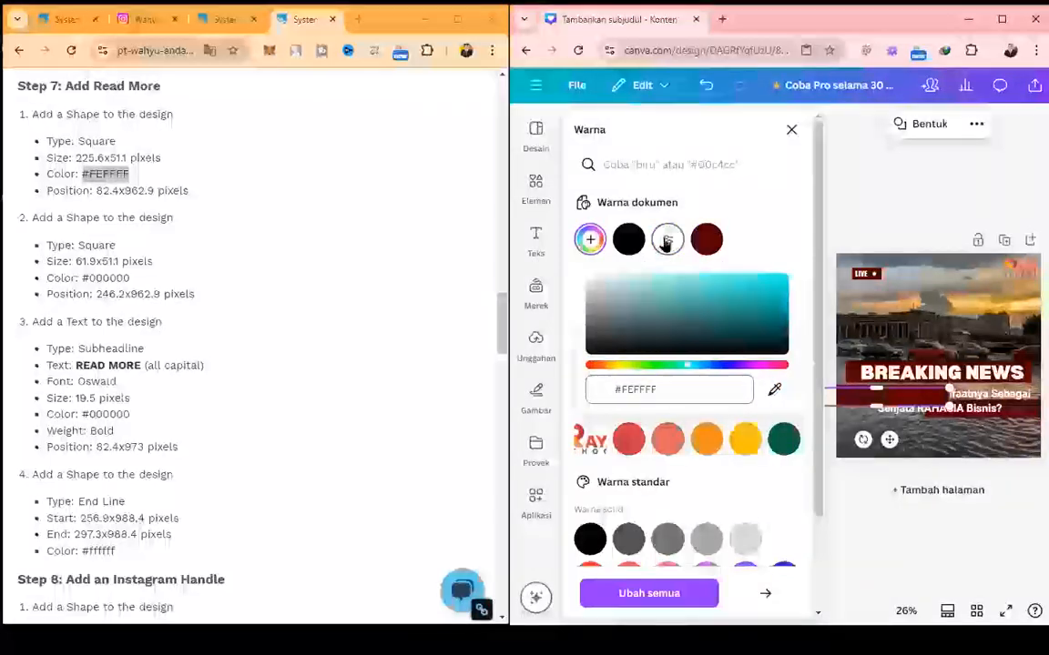
pyautogui.click(791, 132)
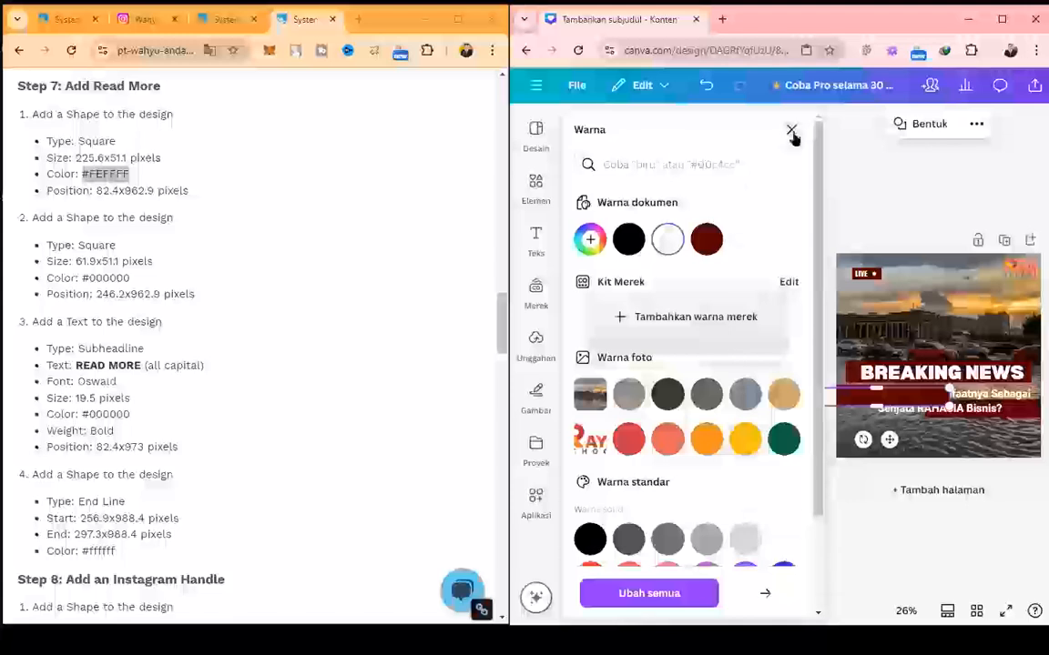
pyautogui.click(791, 132)
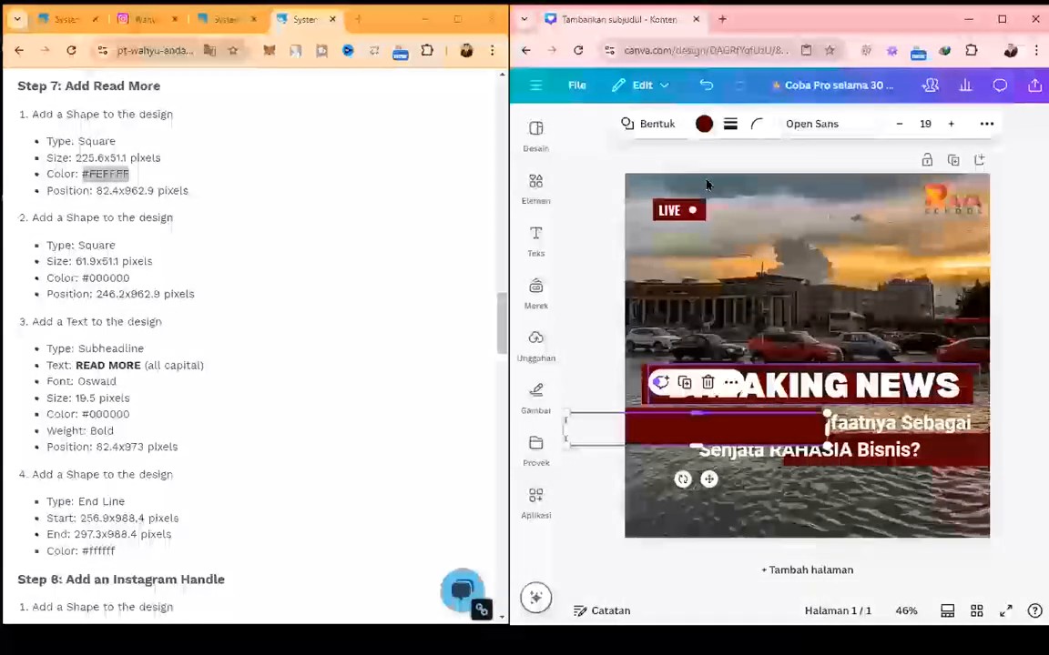
# - Change the duplicated bar's fill colour to the document's white, #FEFFFF
pyautogui.click(705, 125)
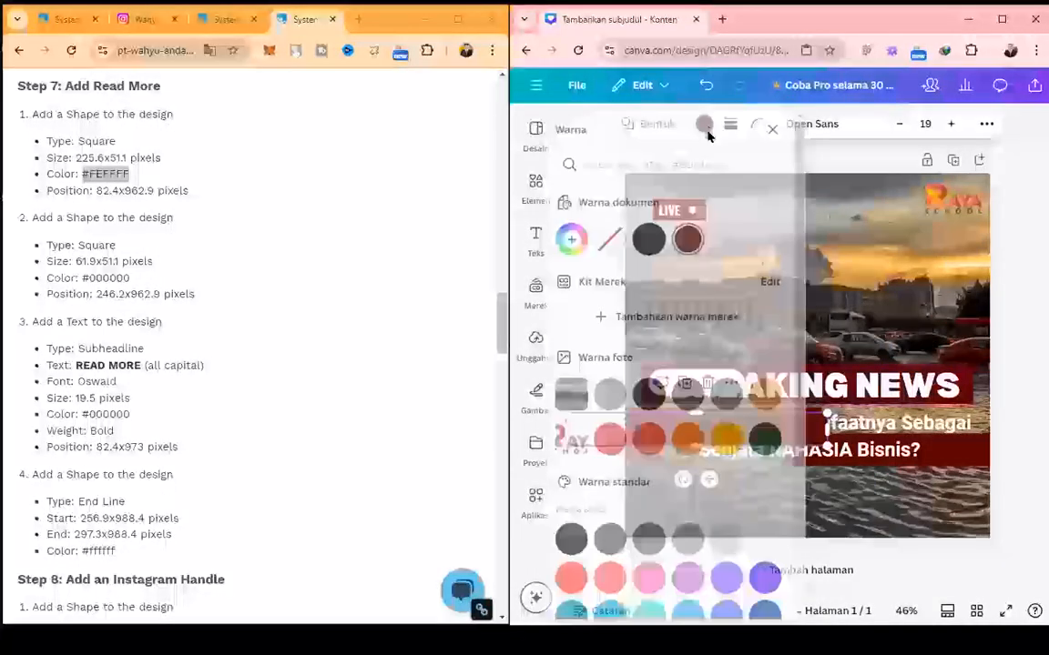
pyautogui.click(675, 168)
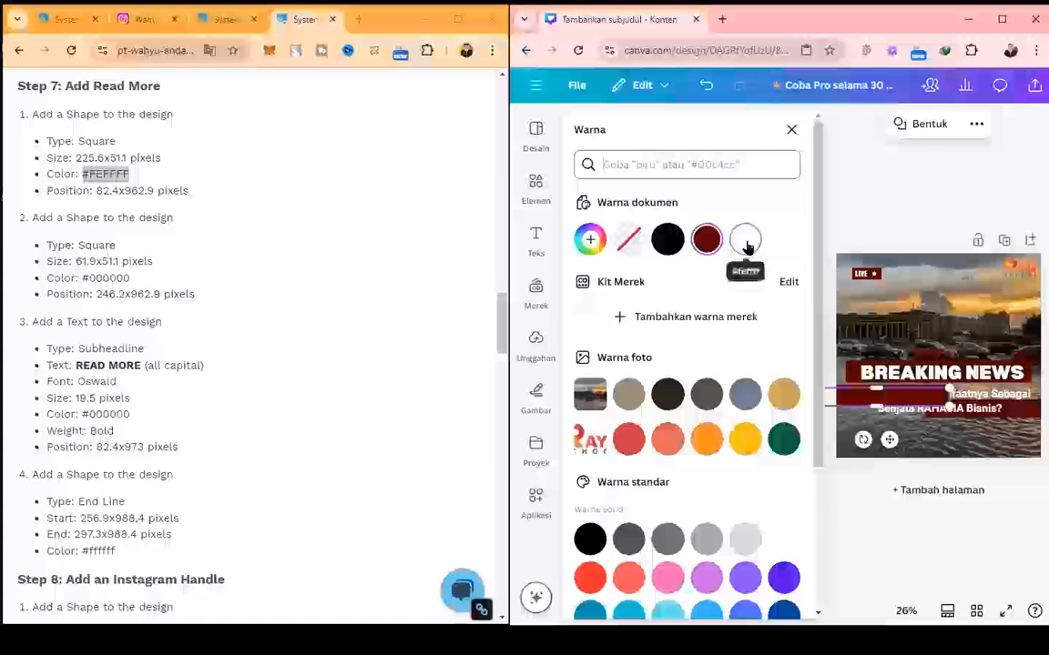
pyautogui.click(745, 242)
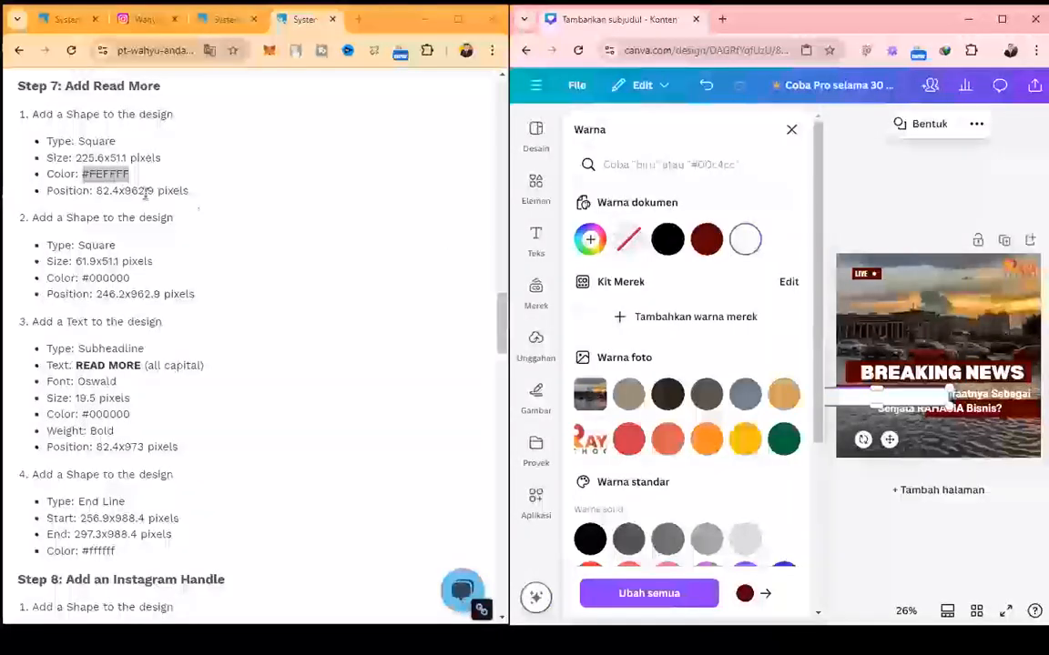
# - Resize the white bar to 225.6 px wide and 51.1 px high, copying both values from the procedure
pyautogui.moveTo(75, 158); pyautogui.dragTo(108, 159)
pyautogui.hotkey('ctrl', 'c')
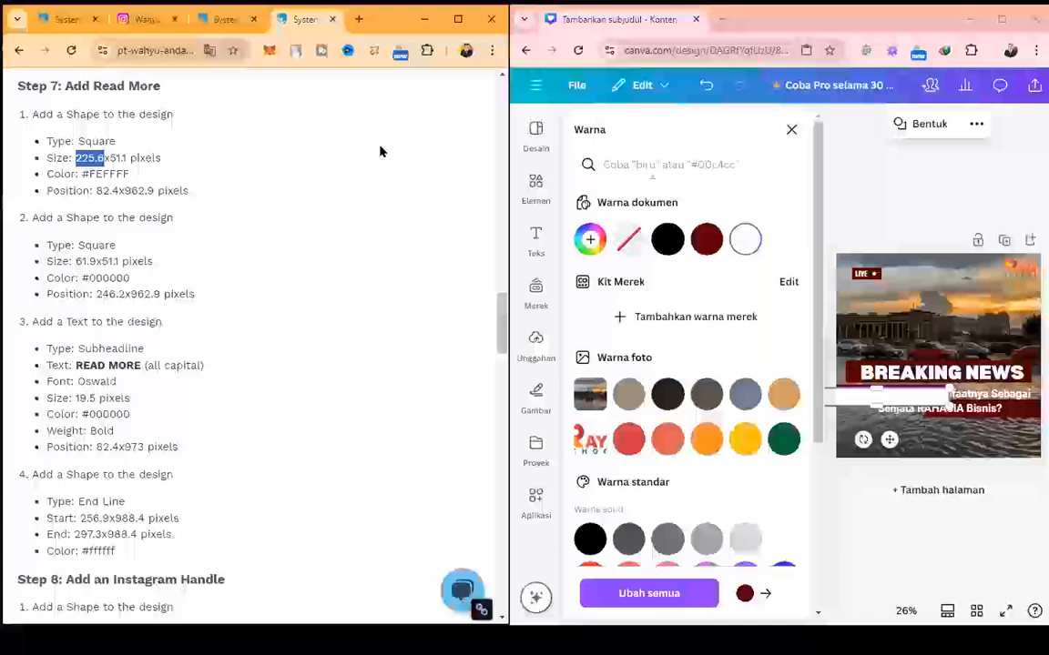
pyautogui.click(979, 126)
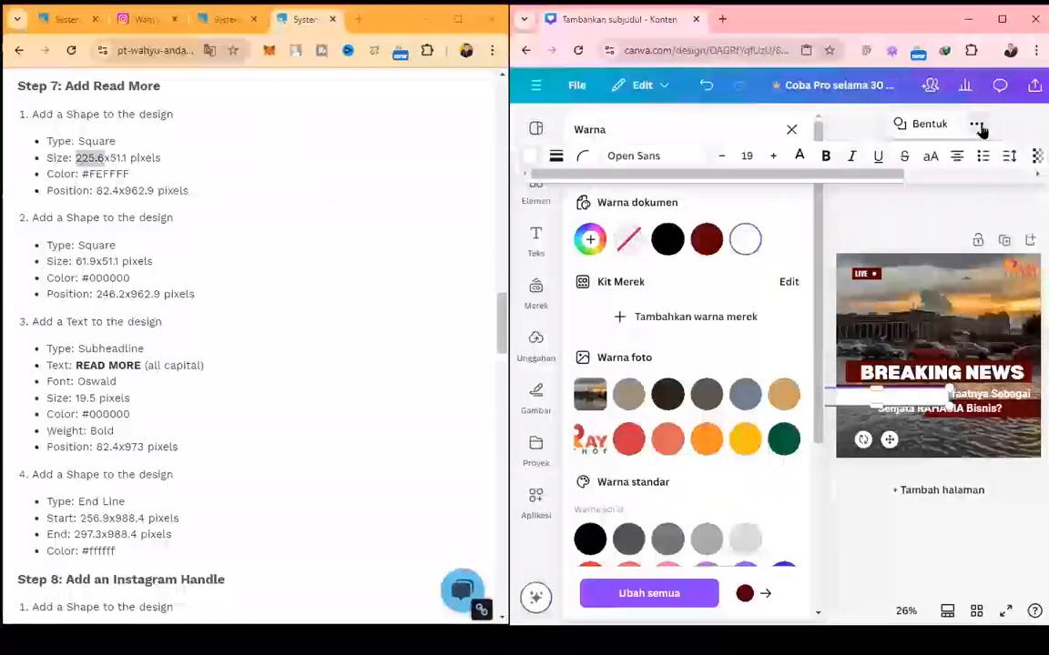
pyautogui.click(986, 174)
pyautogui.click(992, 157)
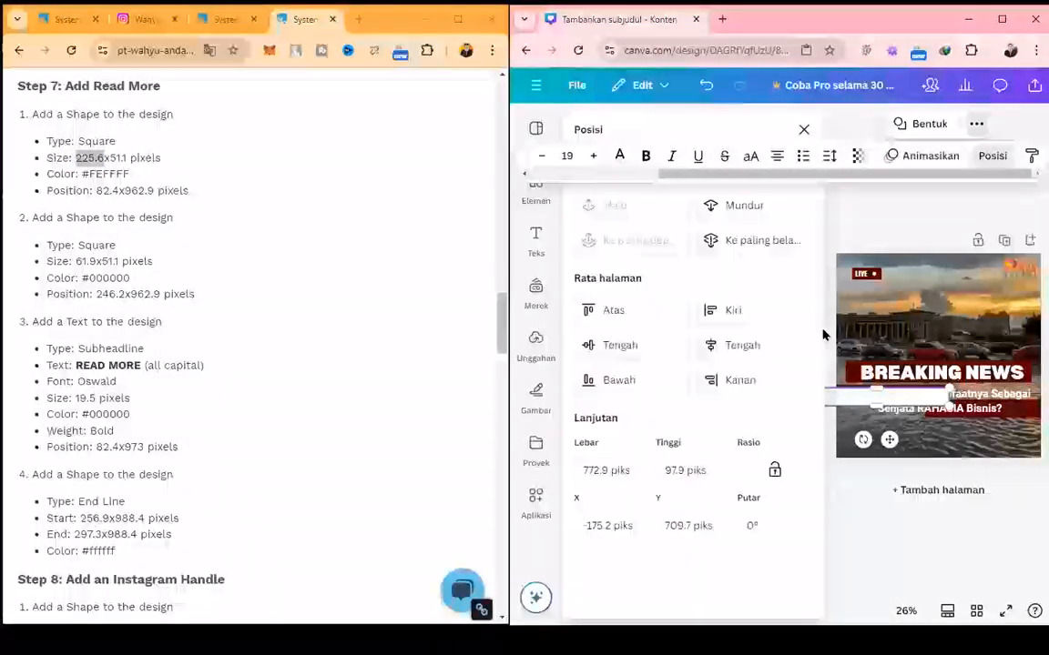
pyautogui.click(590, 473)
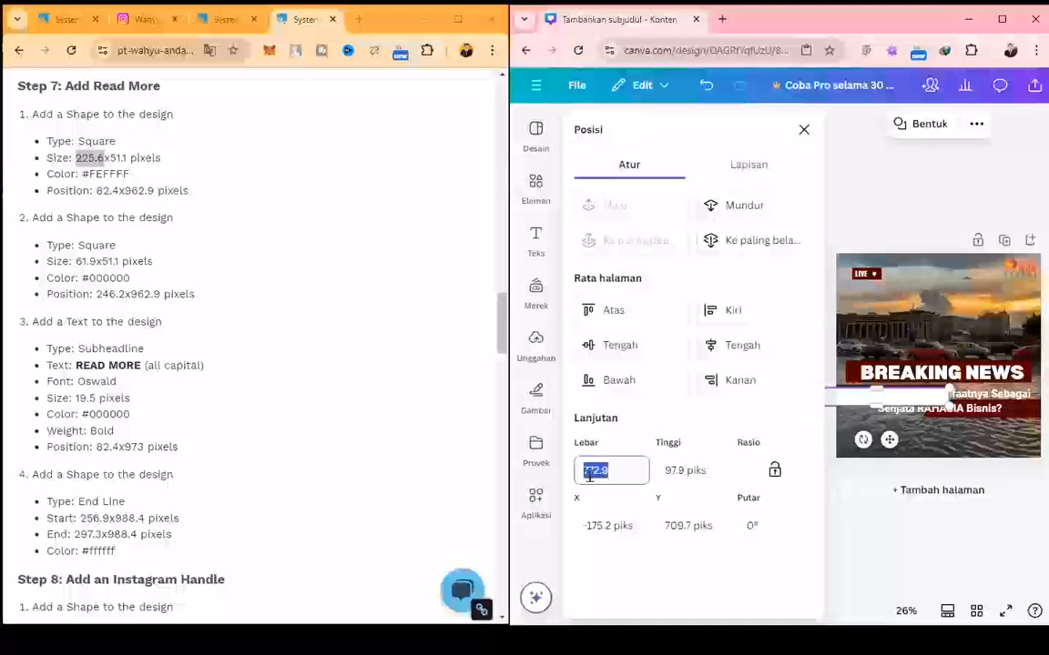
pyautogui.hotkey('ctrl', 'v')
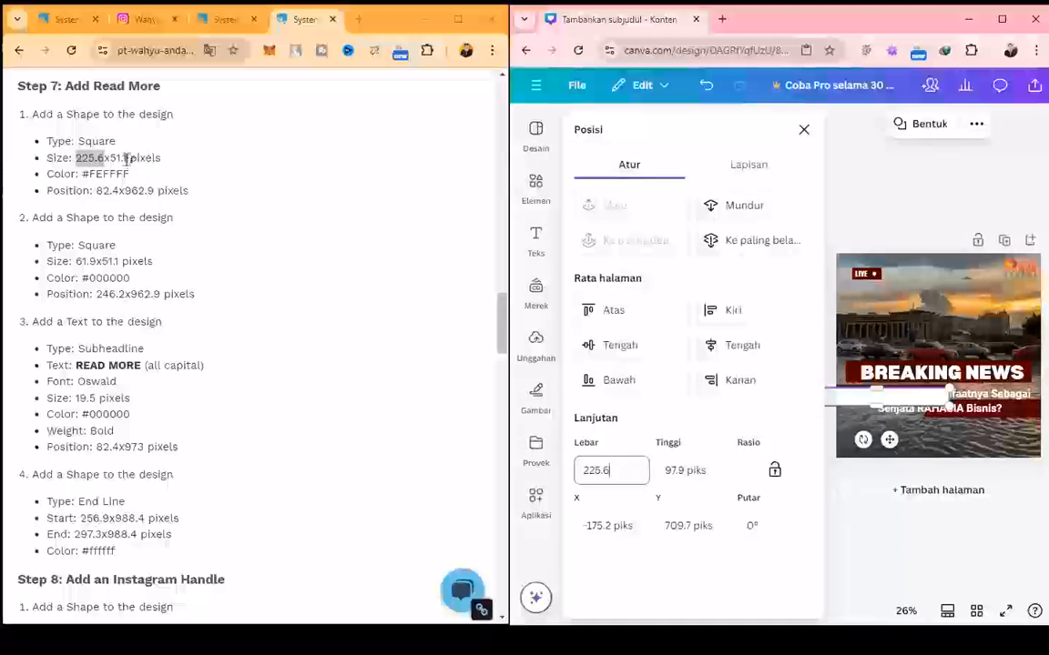
pyautogui.moveTo(110, 159); pyautogui.dragTo(127, 159)
pyautogui.hotkey('ctrl', 'c')
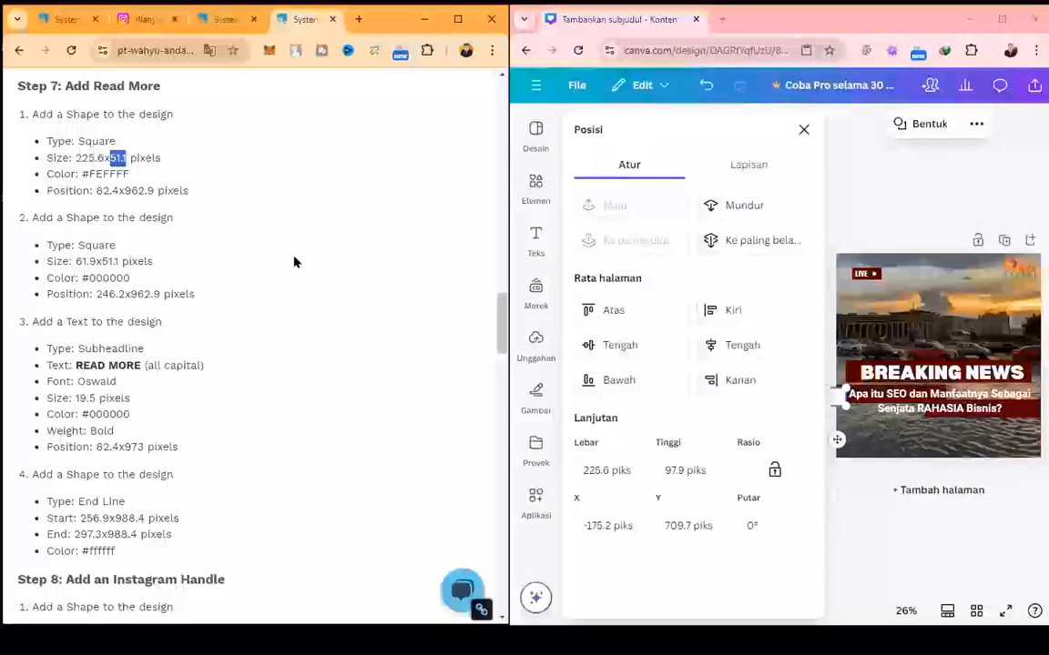
pyautogui.click(708, 467)
pyautogui.hotkey('ctrl', 'v')
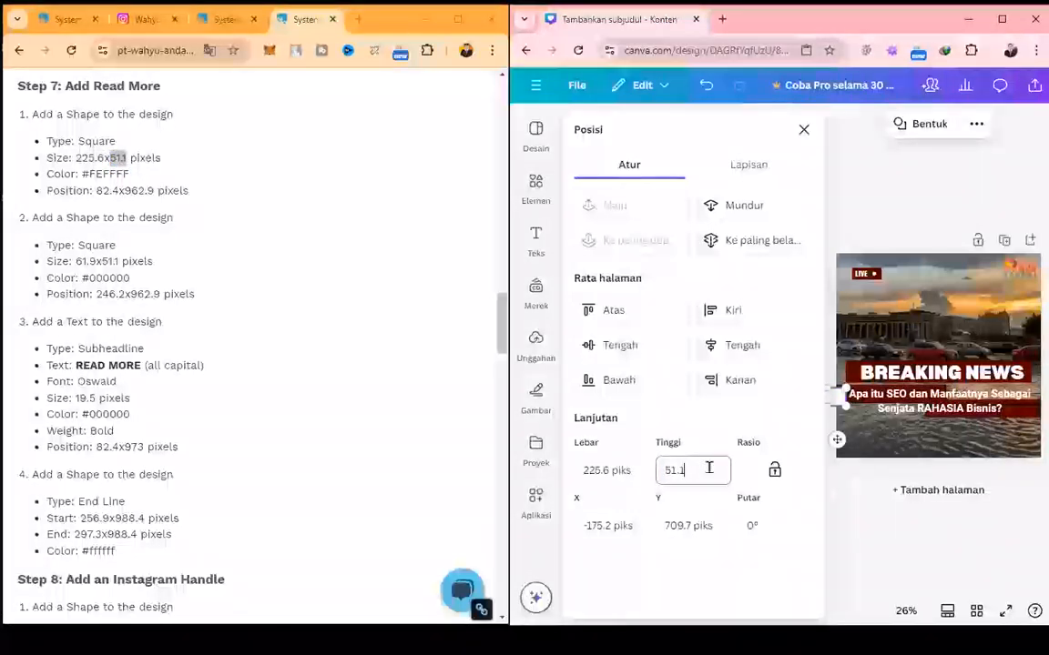
# - Position the white bar at X 82.4 px and Y 962.9 px, copied from the procedure, and deselect it
pyautogui.moveTo(96, 190); pyautogui.dragTo(118, 192)
pyautogui.hotkey('ctrl', 'c')
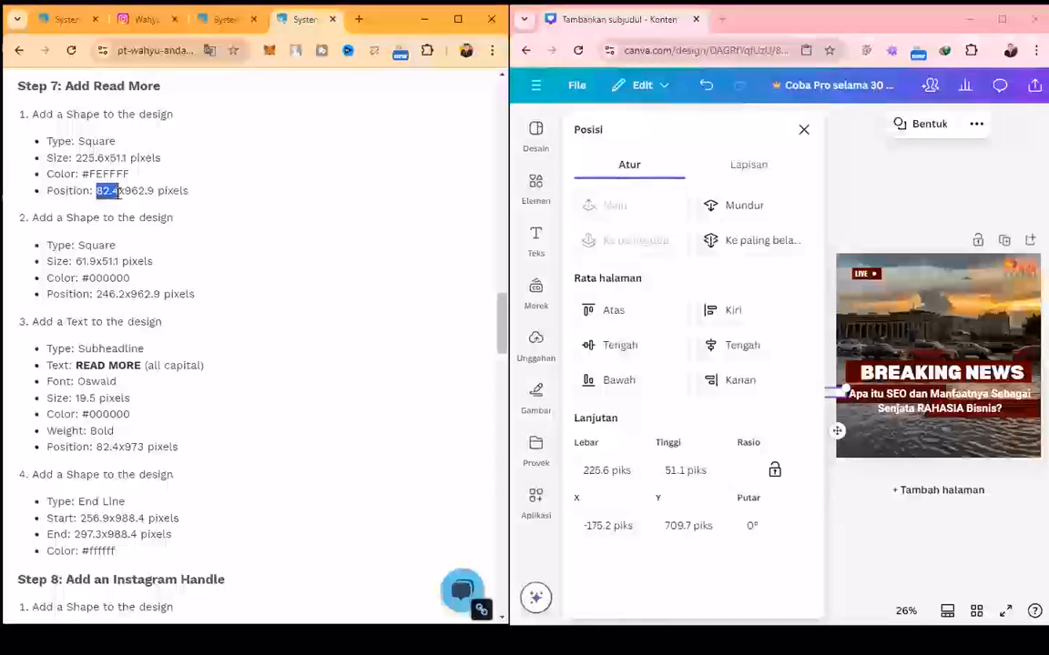
pyautogui.click(597, 523)
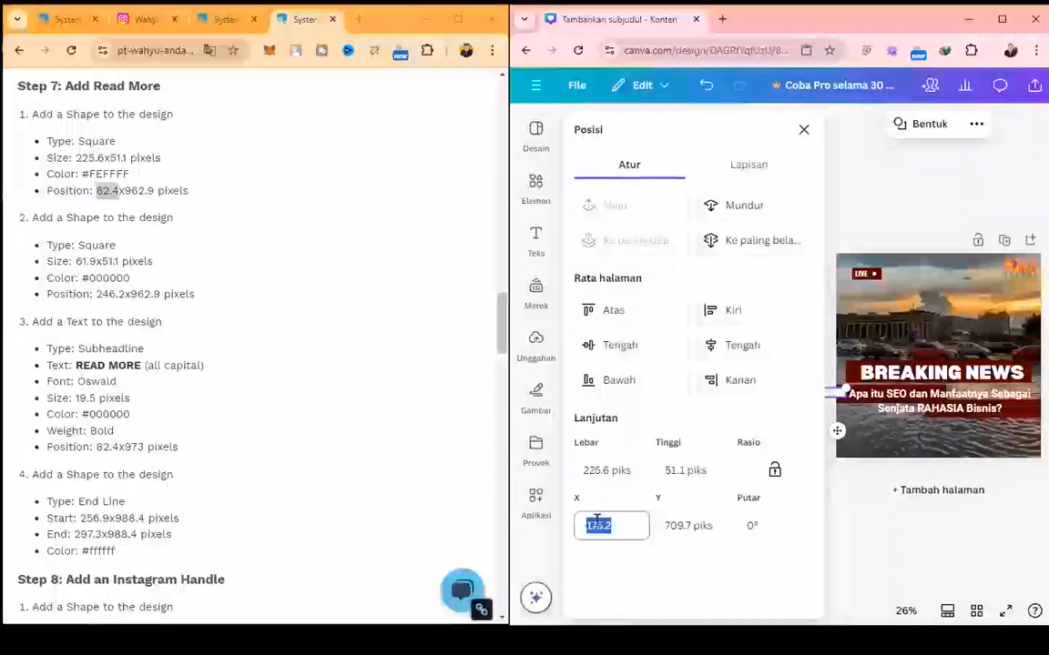
pyautogui.hotkey('ctrl', 'v')
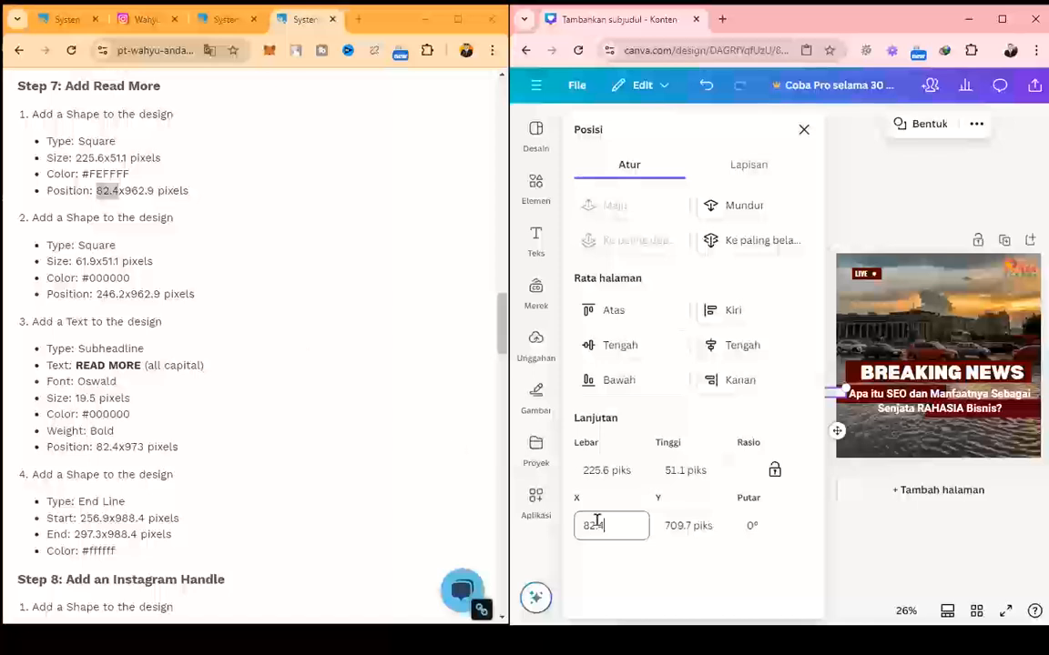
pyautogui.doubleClick(146, 190)
pyautogui.hotkey('ctrl', 'c')
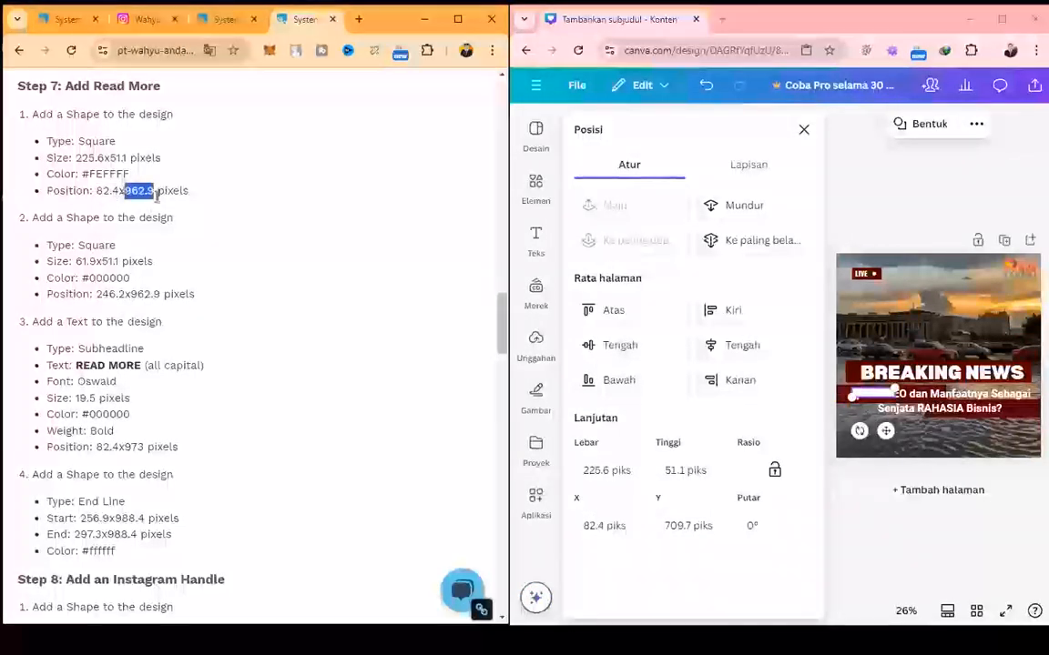
pyautogui.click(656, 522)
pyautogui.hotkey('ctrl', 'v')
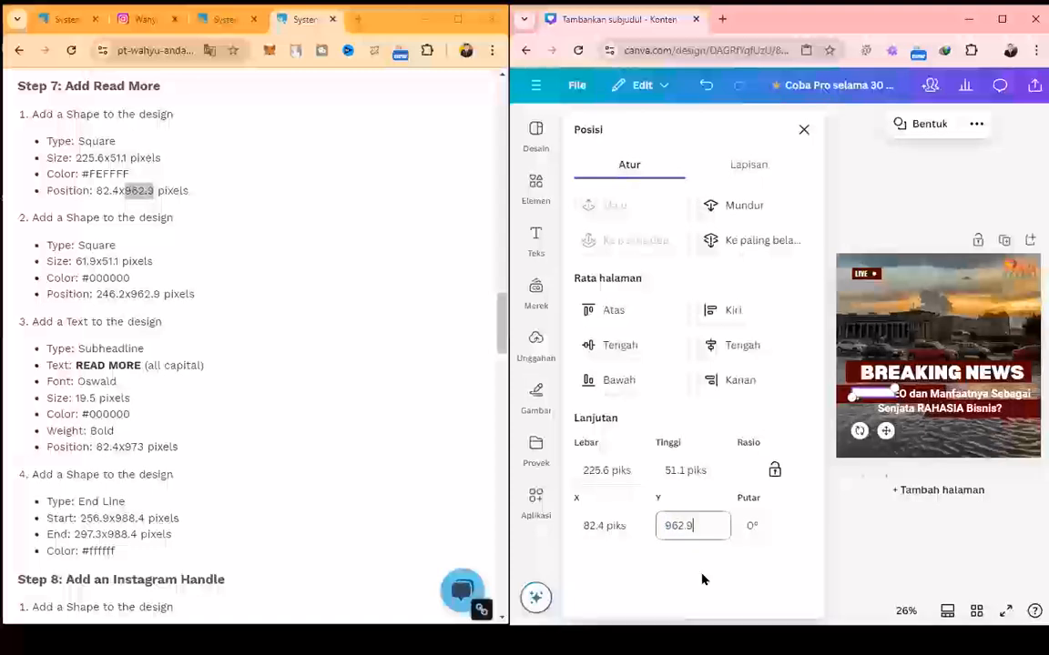
pyautogui.press('Return')
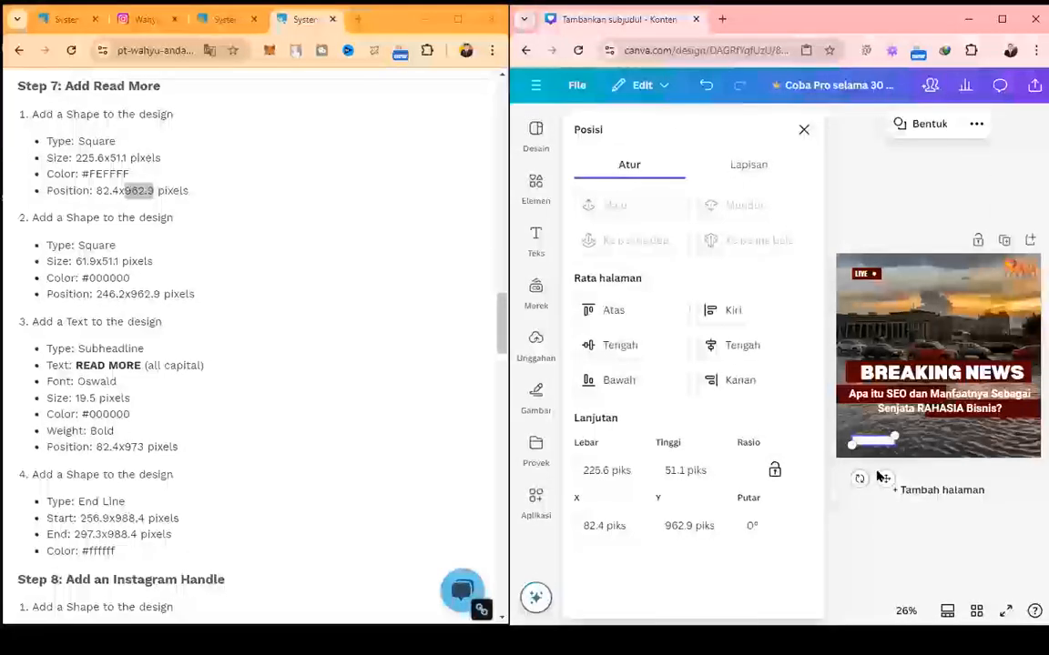
pyautogui.click(803, 130)
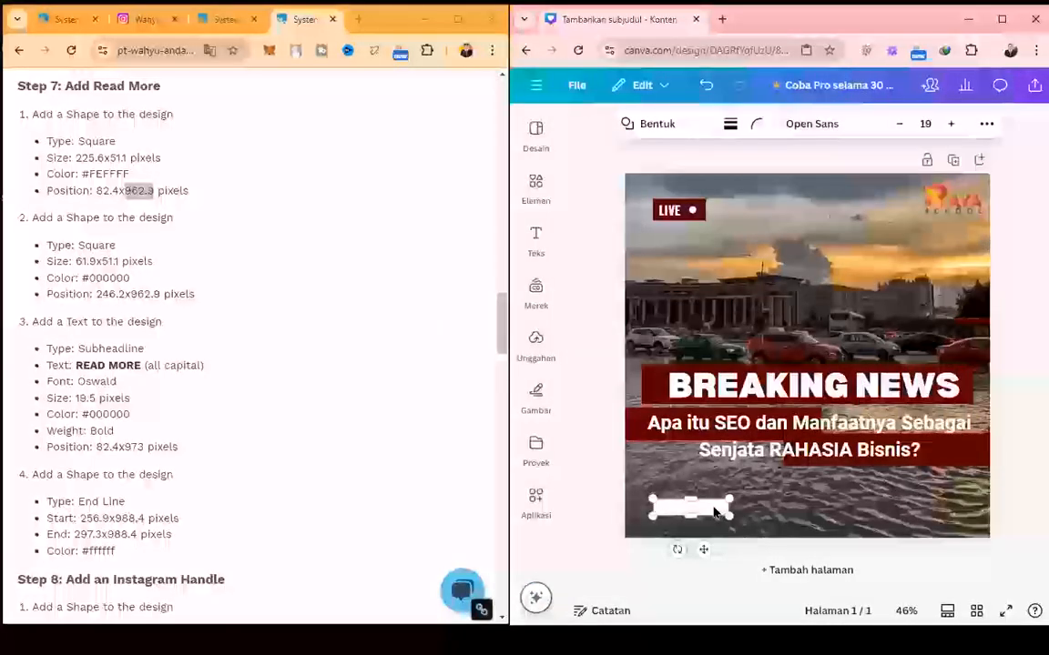
pyautogui.click(760, 493)
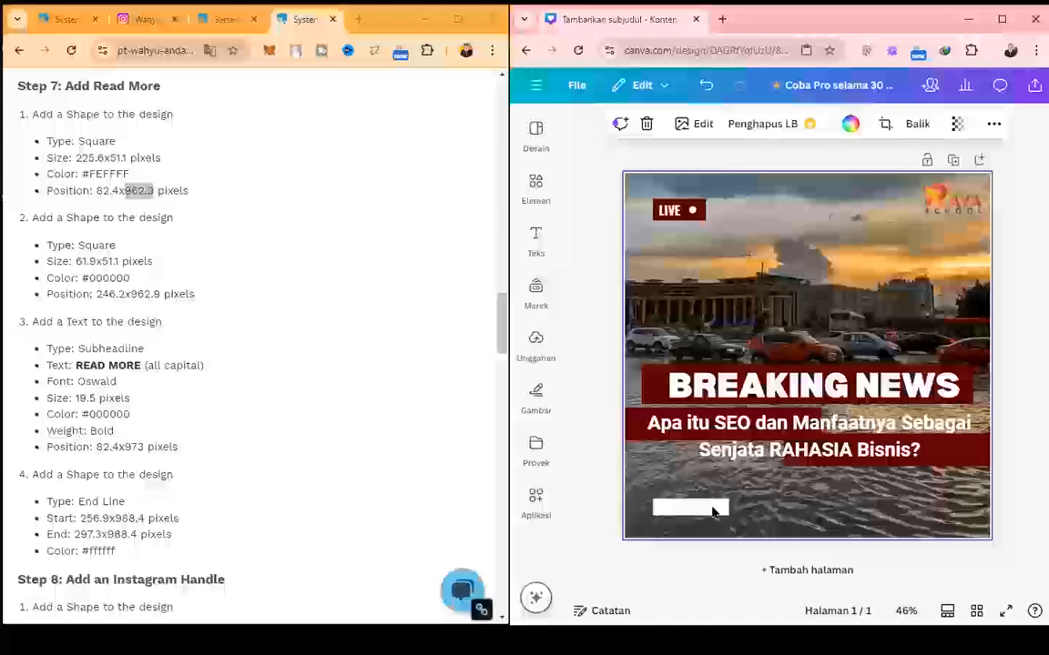
# - Duplicate the white Read More bar and fill the copy with the document's black, #000000, as listed for the procedure's second shape
pyautogui.click(714, 510)
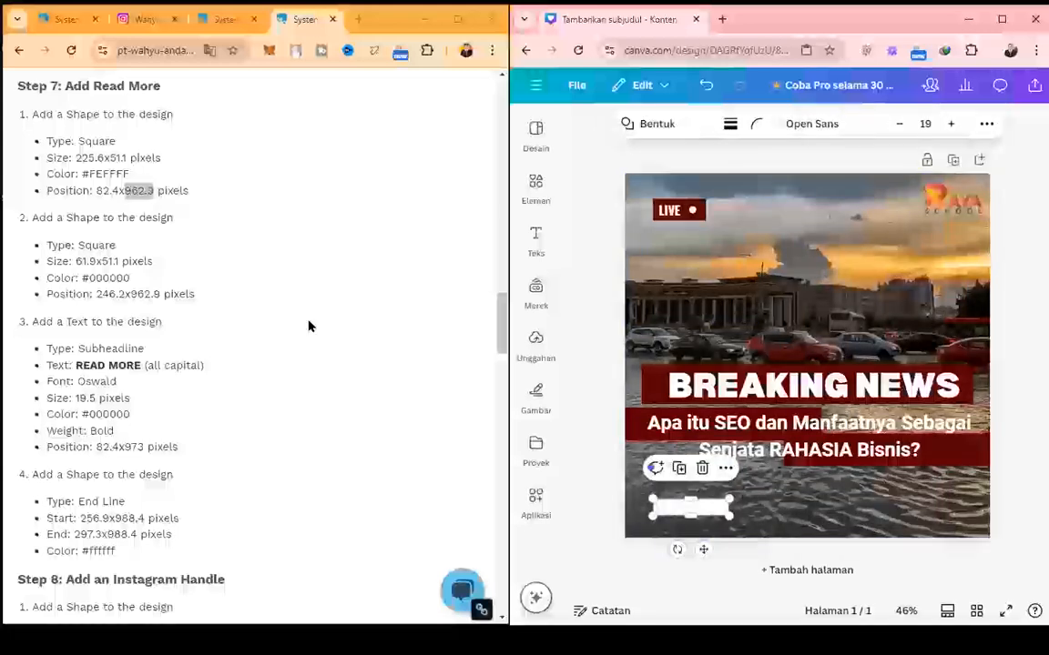
pyautogui.click(678, 470)
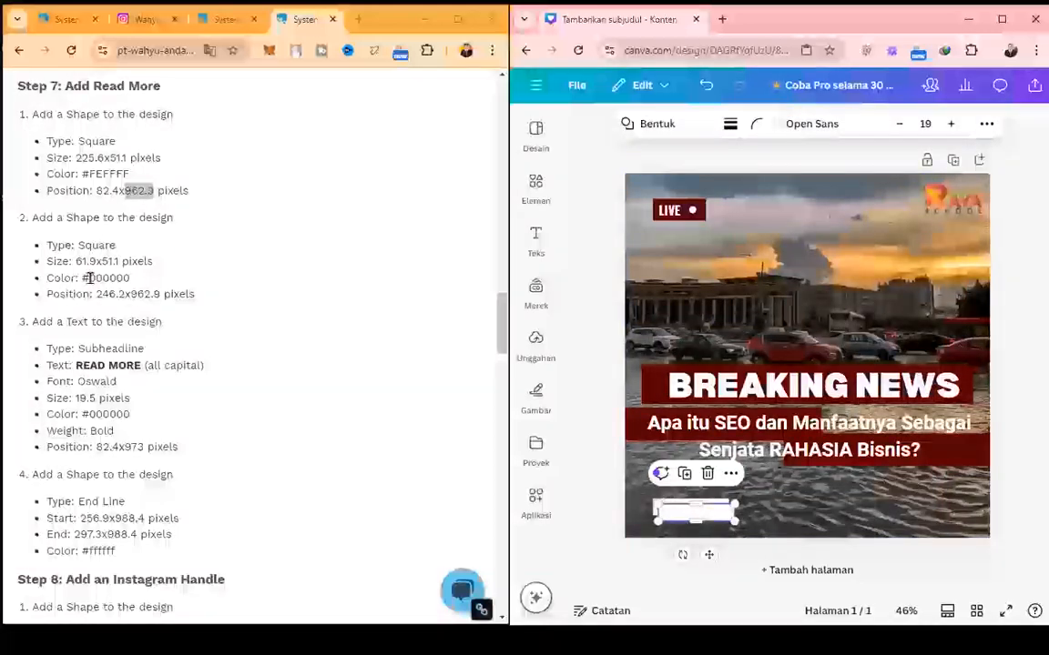
pyautogui.moveTo(82, 278); pyautogui.dragTo(131, 281)
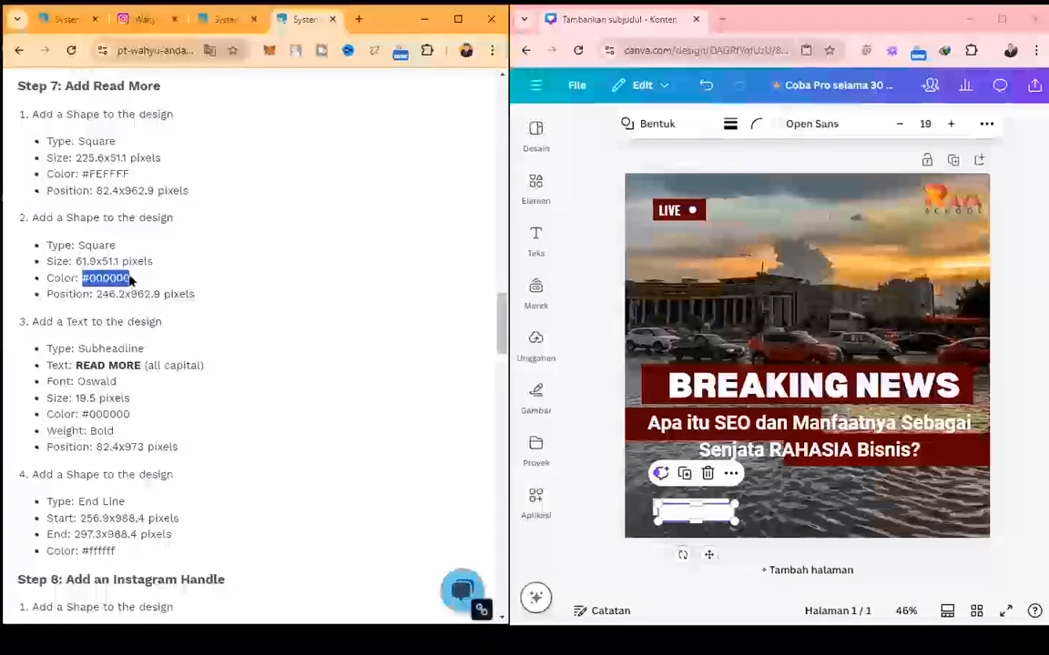
pyautogui.click(704, 125)
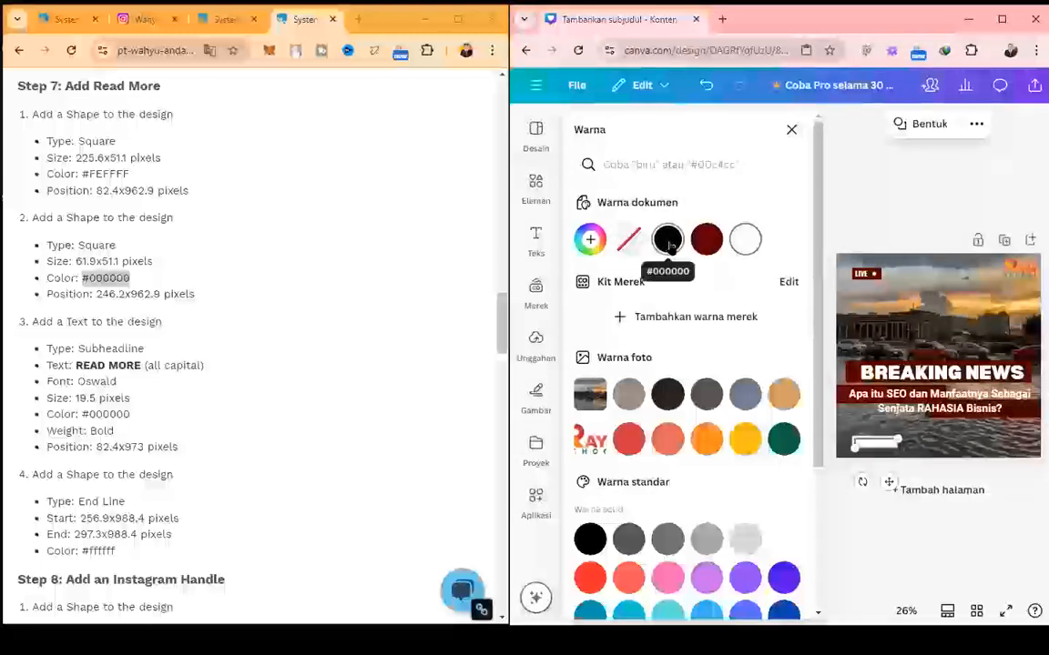
pyautogui.click(667, 241)
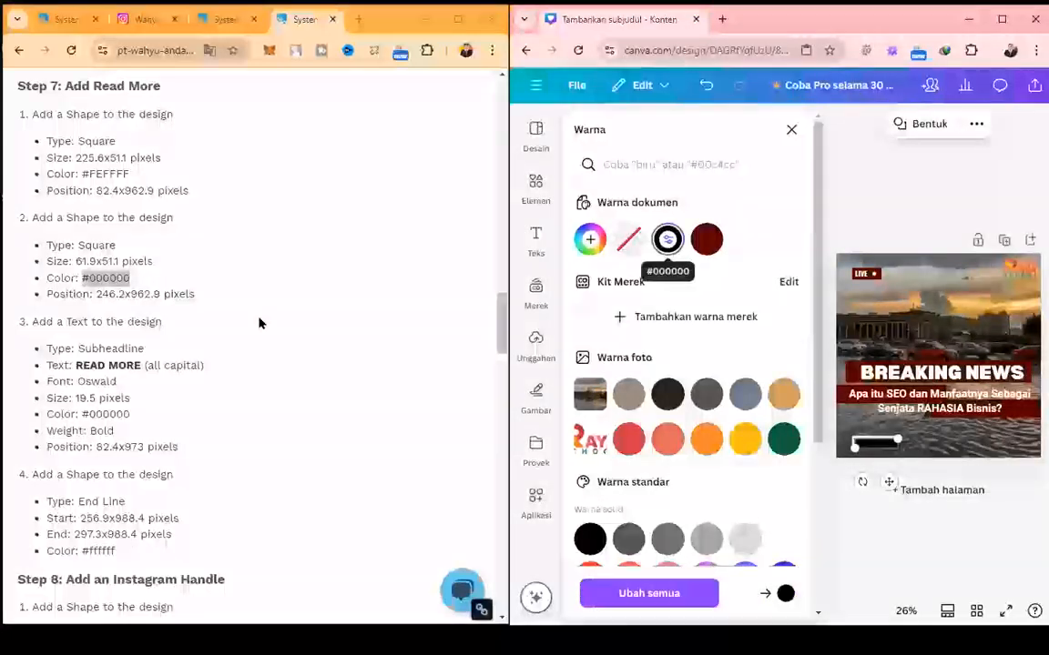
# - Resize the black copy to 61.9 px wide and 51.1 px high, copying both values from the procedure's second shape
pyautogui.click(978, 125)
pyautogui.hscroll(3, 895, 155)
pyautogui.click(992, 155)
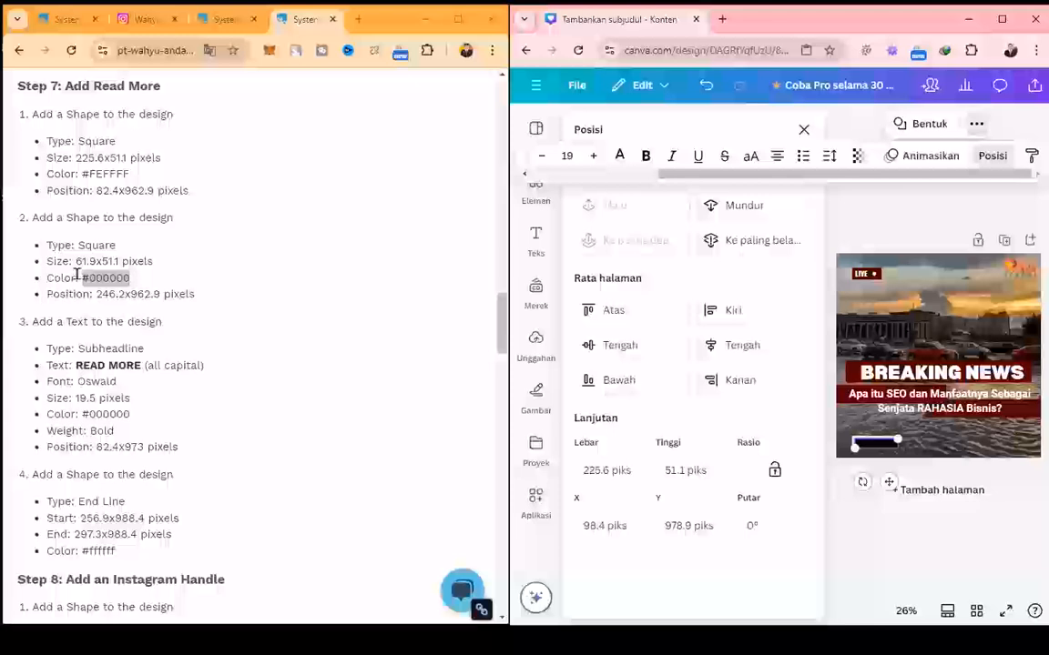
pyautogui.moveTo(76, 261); pyautogui.dragTo(96, 261)
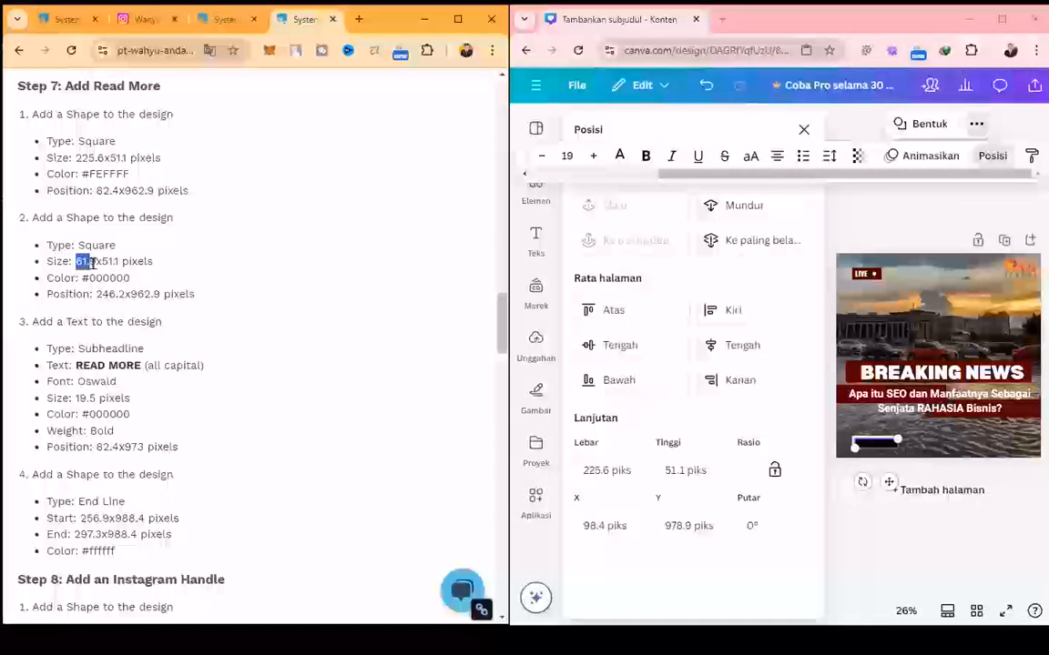
pyautogui.hotkey('ctrl', 'c')
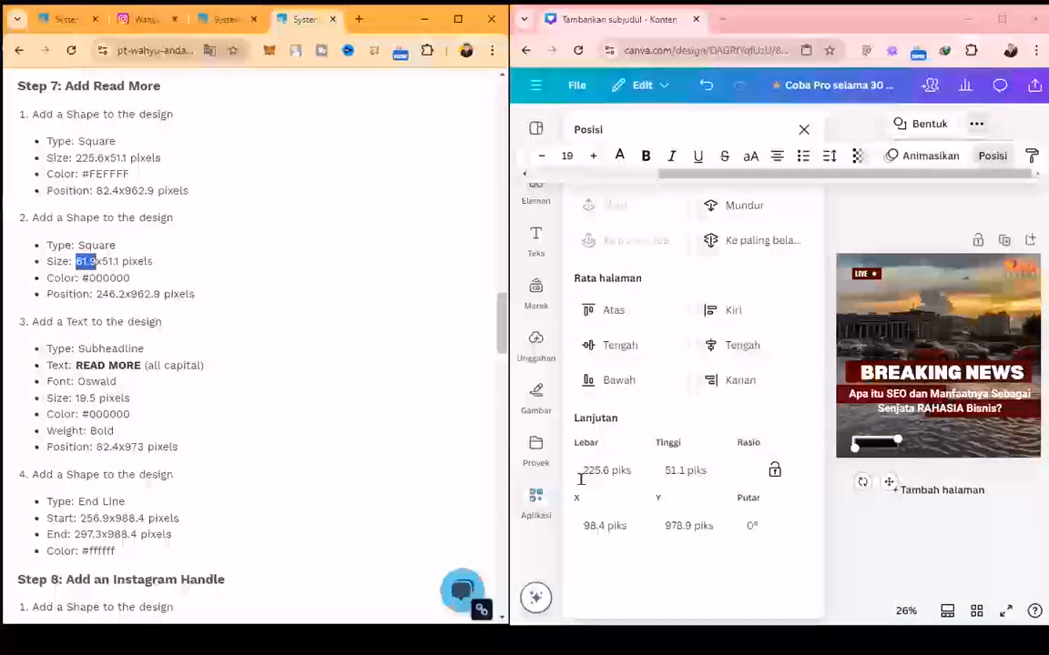
pyautogui.click(592, 470)
pyautogui.hotkey('ctrl', 'a')
pyautogui.hotkey('ctrl', 'v')
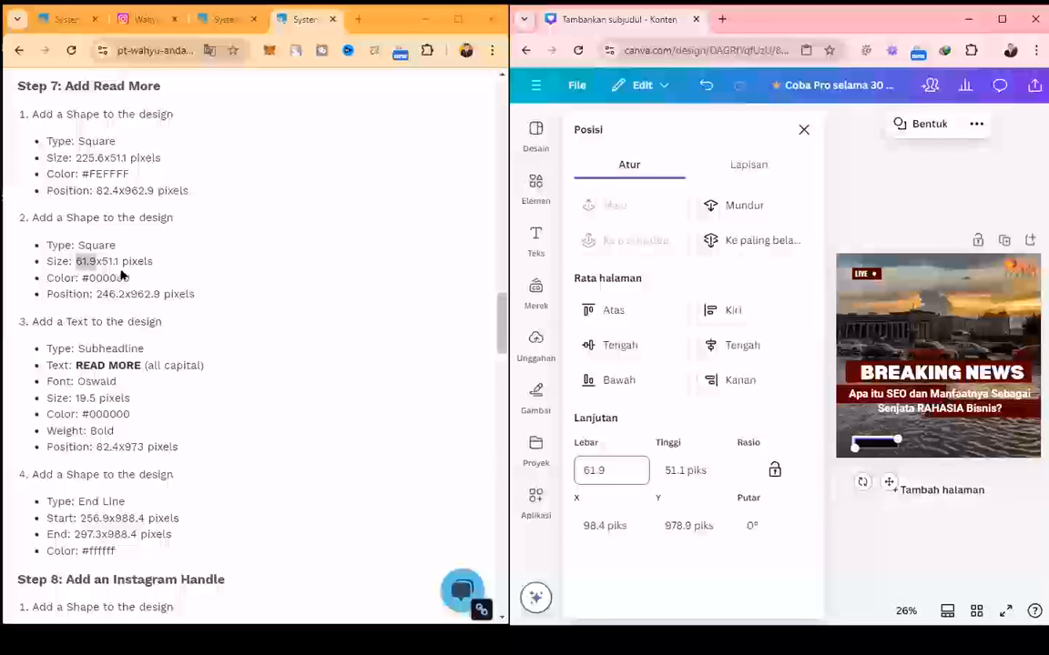
pyautogui.moveTo(119, 260); pyautogui.dragTo(101, 262)
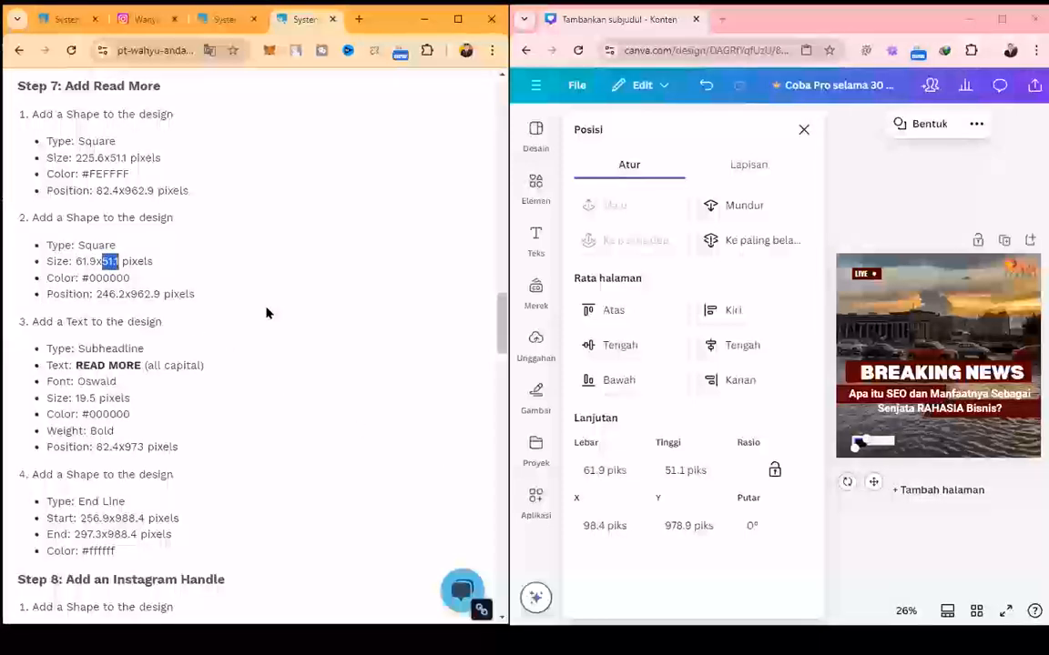
pyautogui.hotkey('ctrl', 'c')
pyautogui.click(670, 468)
pyautogui.hotkey('ctrl', 'a')
pyautogui.hotkey('ctrl', 'v')
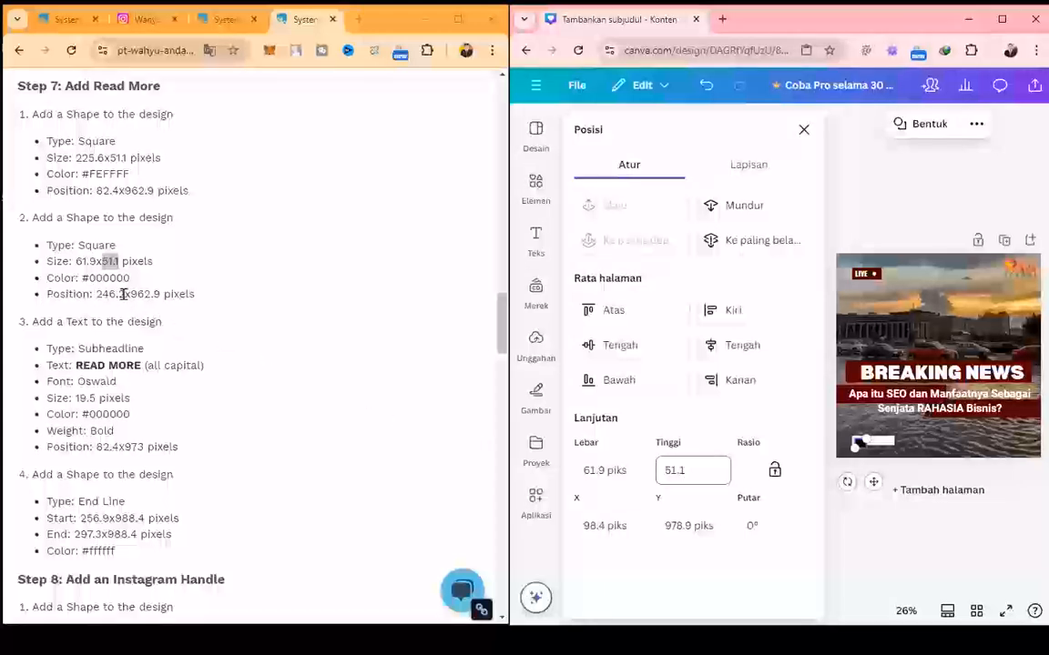
# - Position the black box at X 246.2 px and Y 962.9 px, copying both values from the procedure
pyautogui.moveTo(124, 294); pyautogui.dragTo(95, 294)
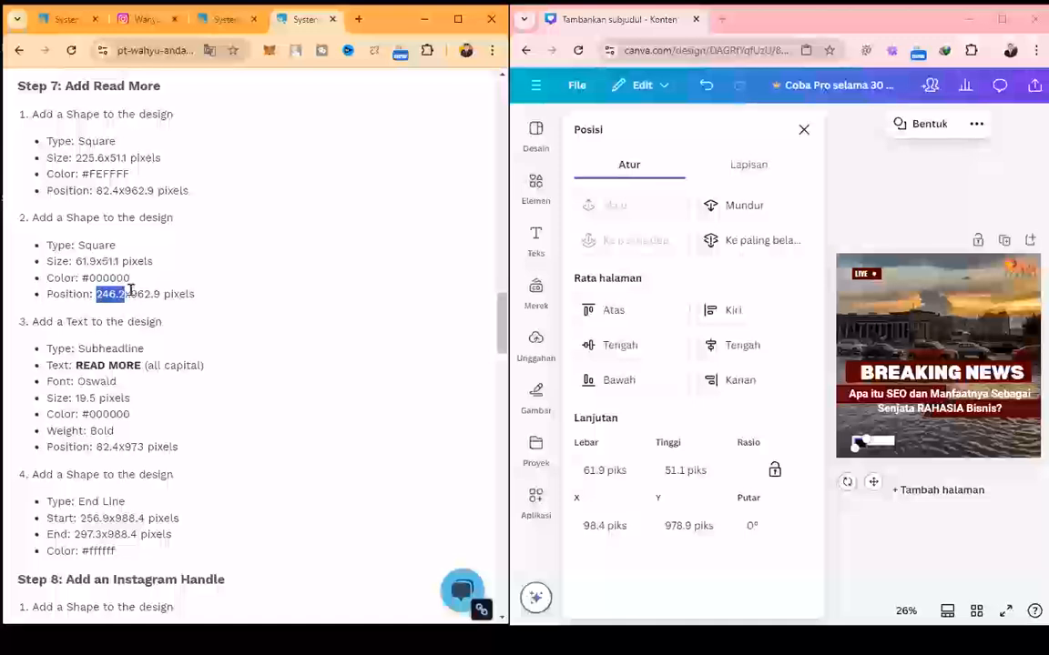
pyautogui.hotkey('ctrl', 'c')
pyautogui.click(586, 521)
pyautogui.hotkey('ctrl', 'a')
pyautogui.hotkey('ctrl', 'v')
pyautogui.moveTo(160, 294); pyautogui.dragTo(135, 294)
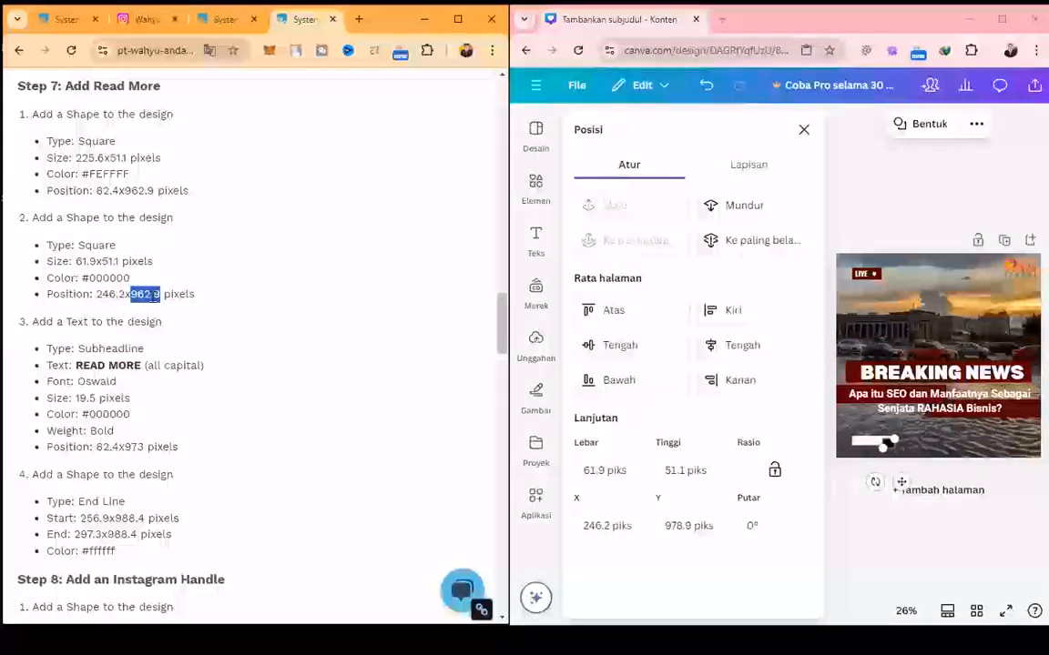
pyautogui.click(681, 528)
pyautogui.hotkey('ctrl', 'v')
pyautogui.press('Return')
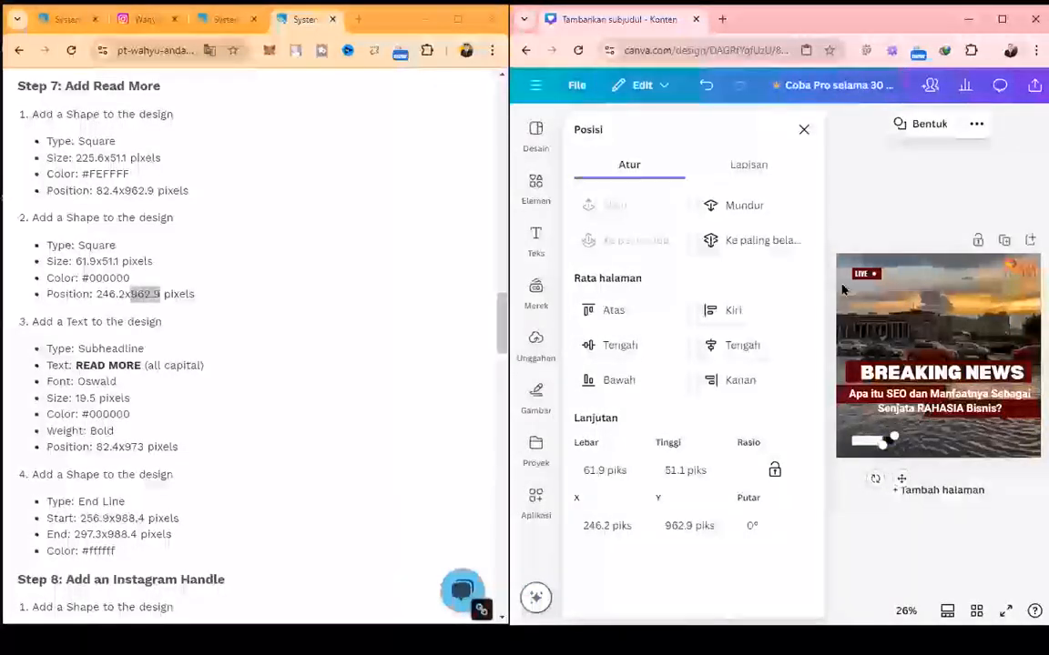
pyautogui.click(804, 131)
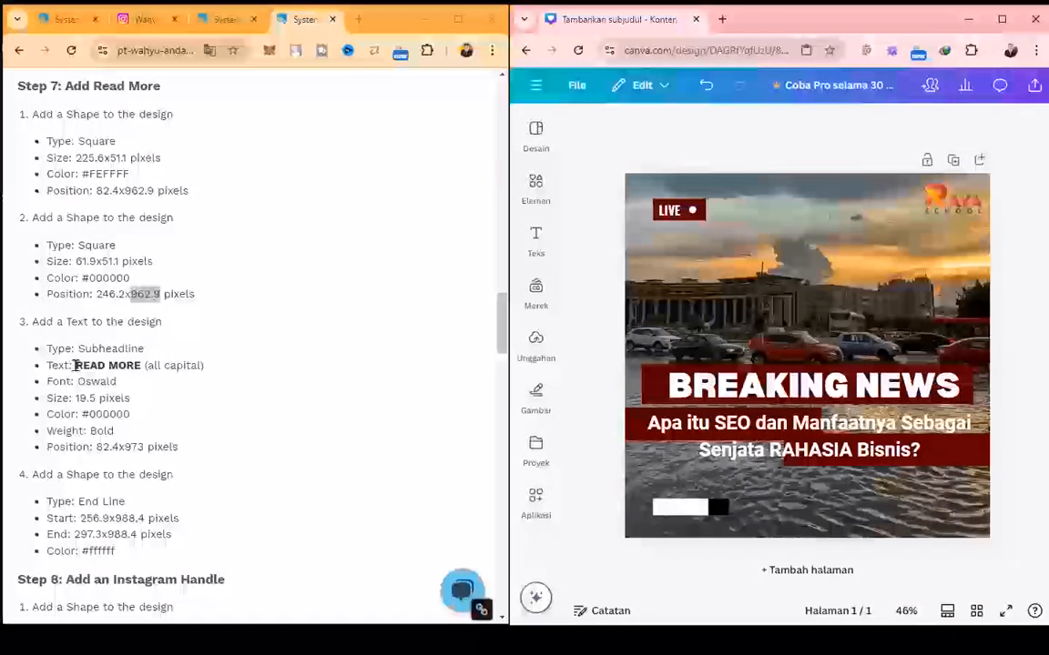
# - Add a subheading text to the design and replace its placeholder with READ MORE, copied from the procedure
pyautogui.click(105, 325)
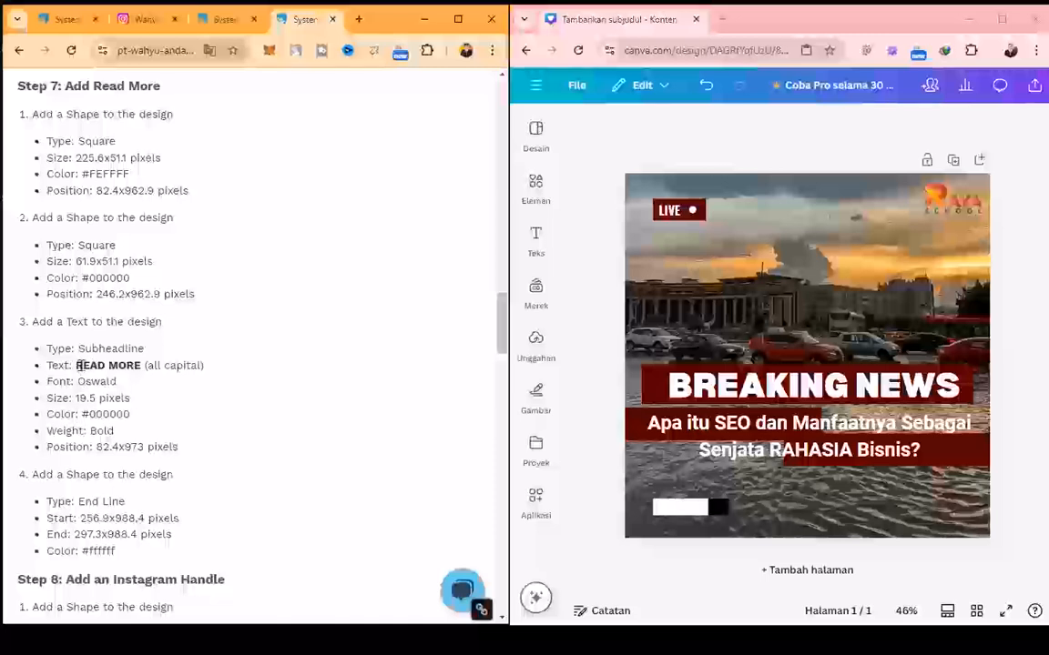
pyautogui.click(534, 244)
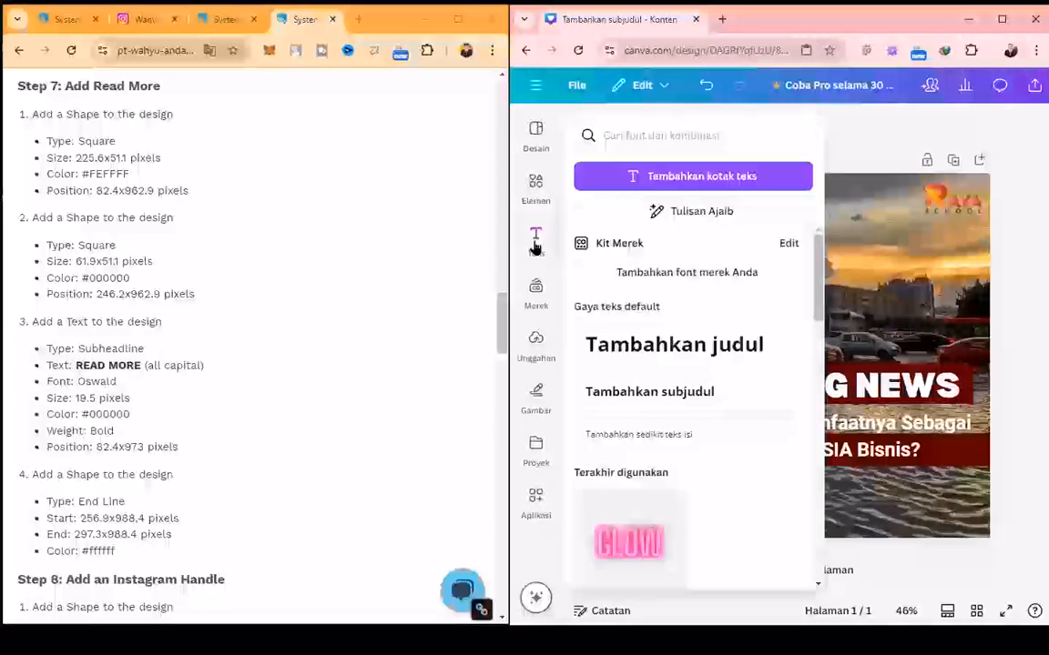
pyautogui.click(674, 387)
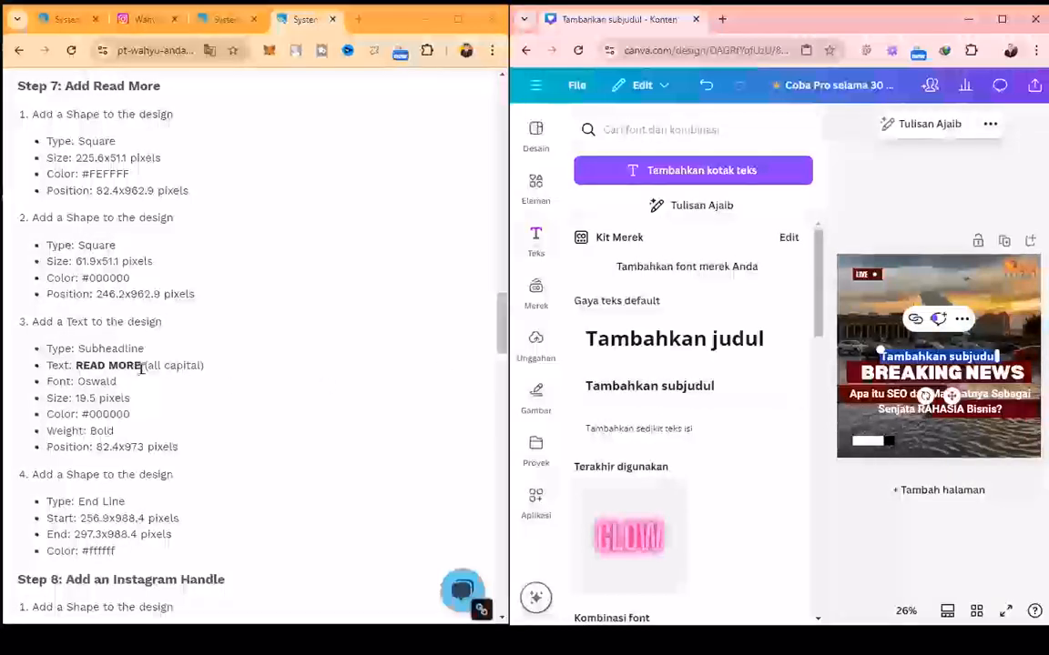
pyautogui.moveTo(142, 366); pyautogui.dragTo(78, 366)
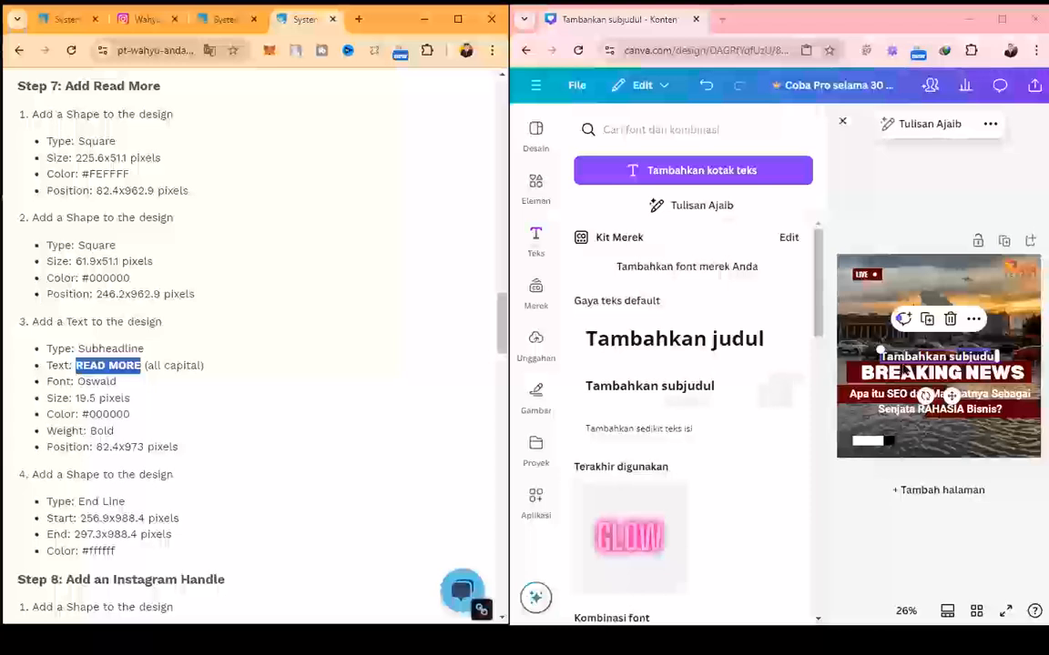
pyautogui.doubleClick(900, 355)
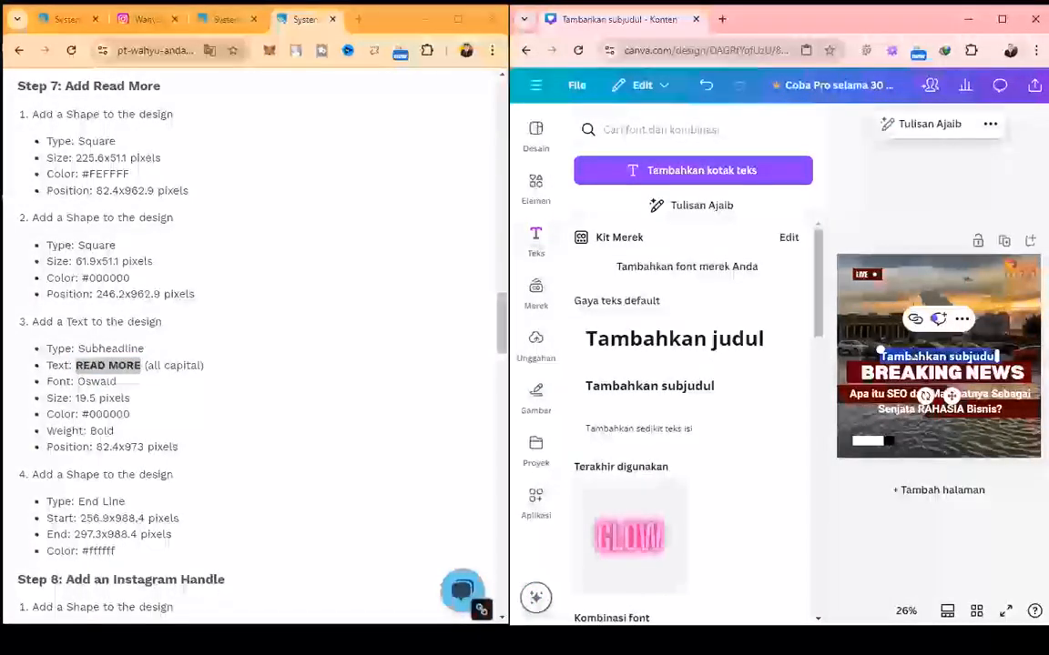
pyautogui.hotkey('ctrl', 'v')
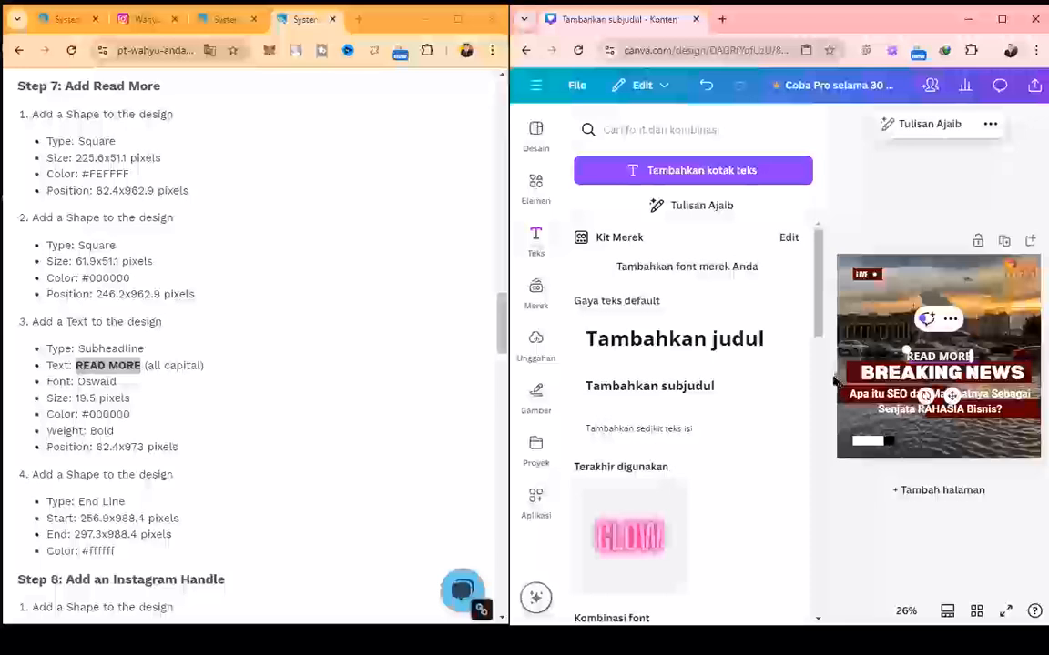
# - Set the READ MORE text's font to Oswald and its size to 19.5, copying both from the procedure
pyautogui.doubleClick(102, 381)
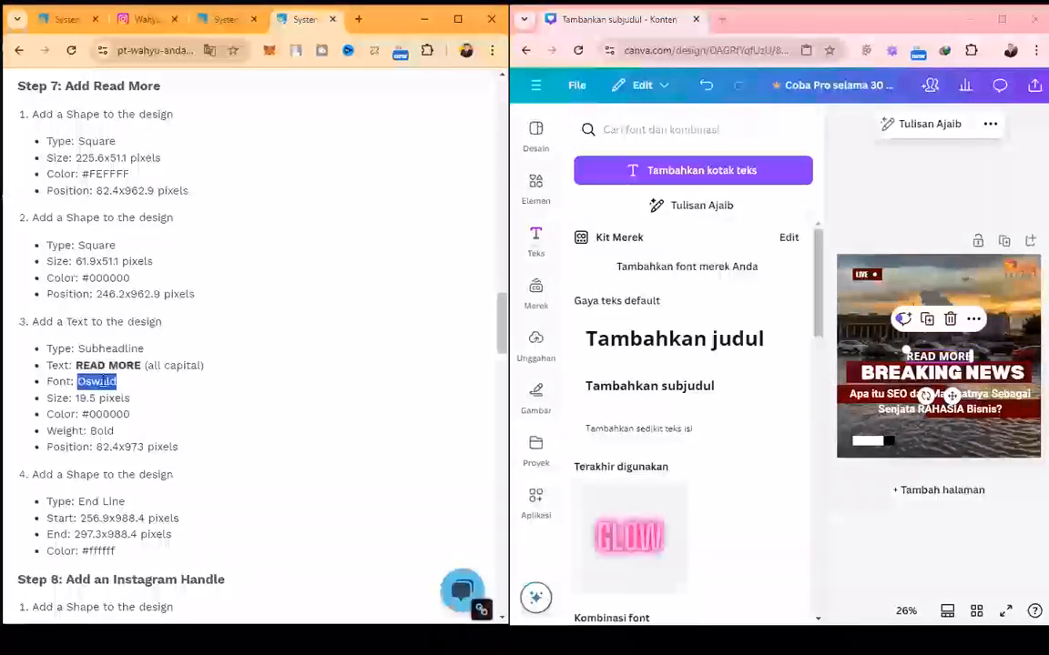
pyautogui.click(990, 125)
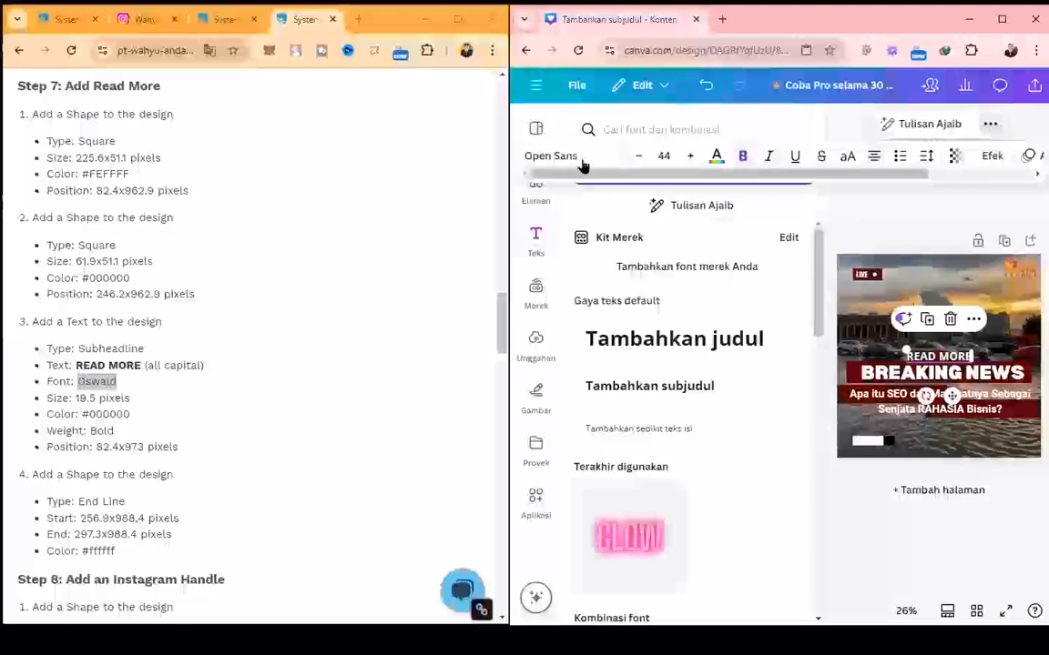
pyautogui.click(586, 165)
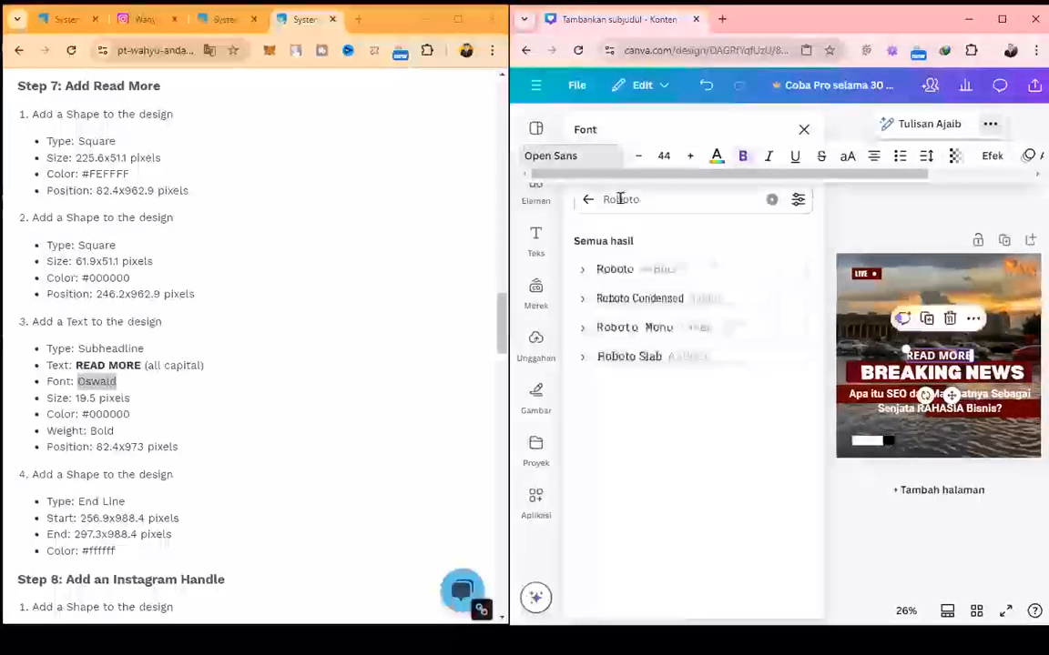
pyautogui.doubleClick(619, 198)
pyautogui.hotkey('ctrl', 'v')
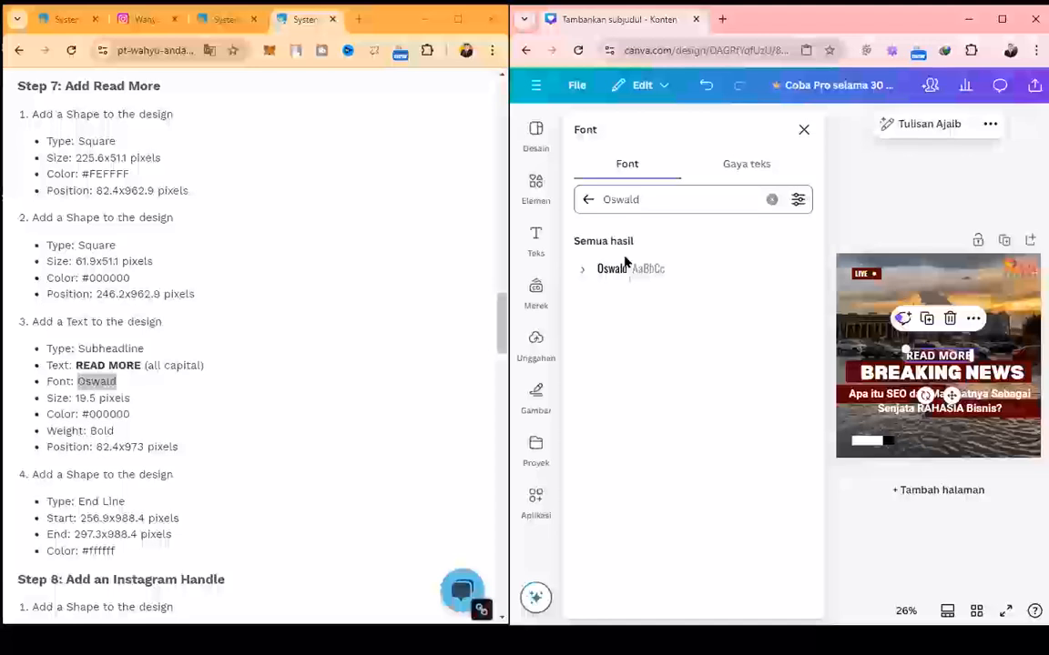
pyautogui.click(630, 281)
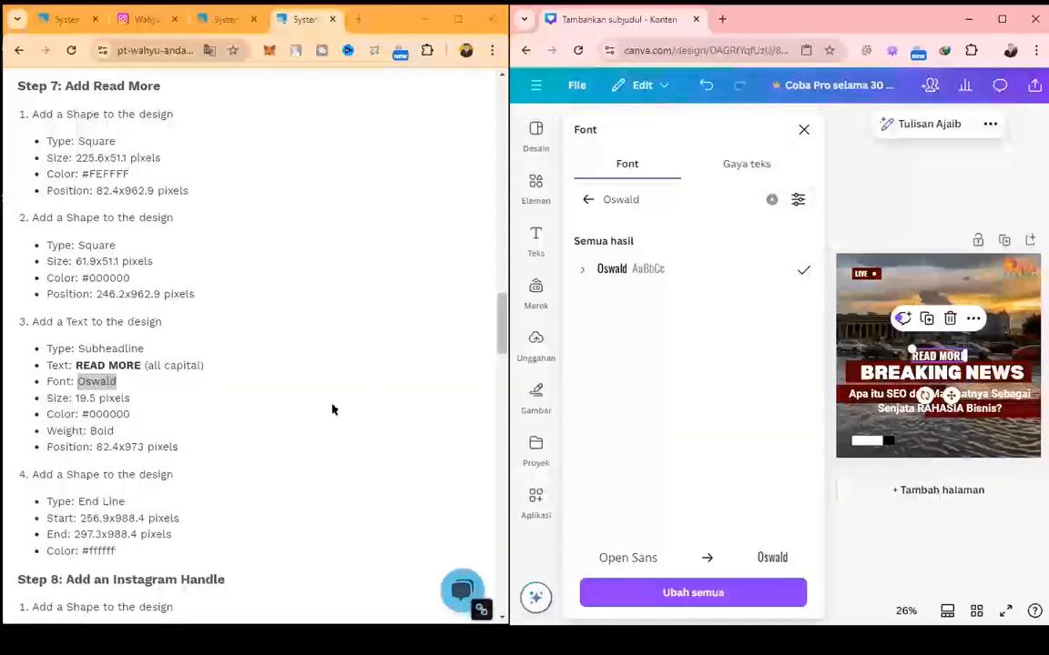
pyautogui.doubleClick(86, 397)
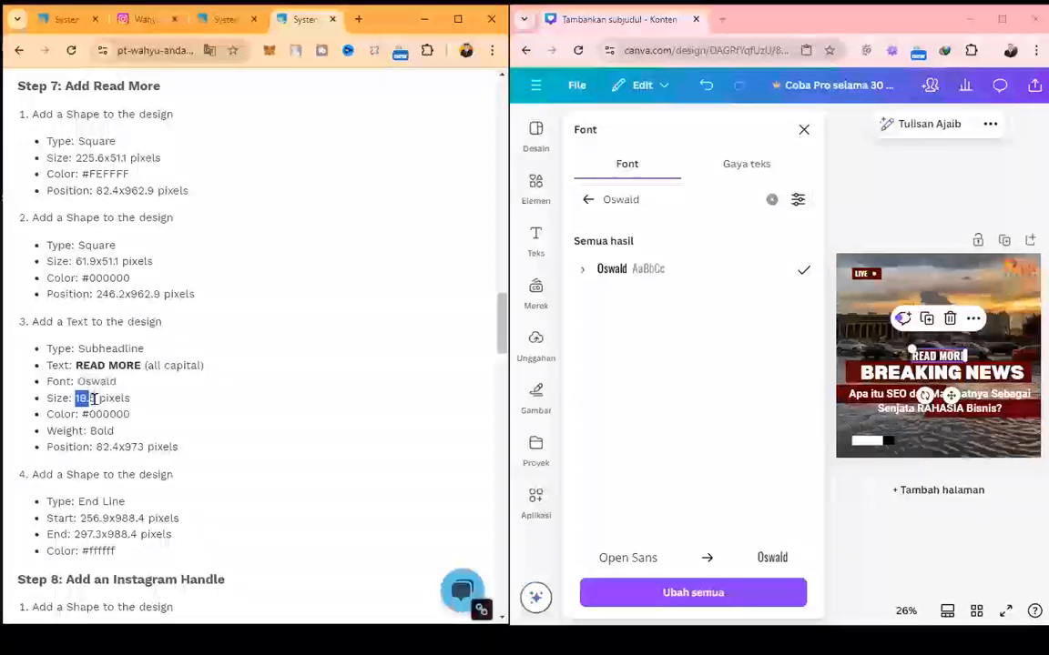
pyautogui.click(981, 127)
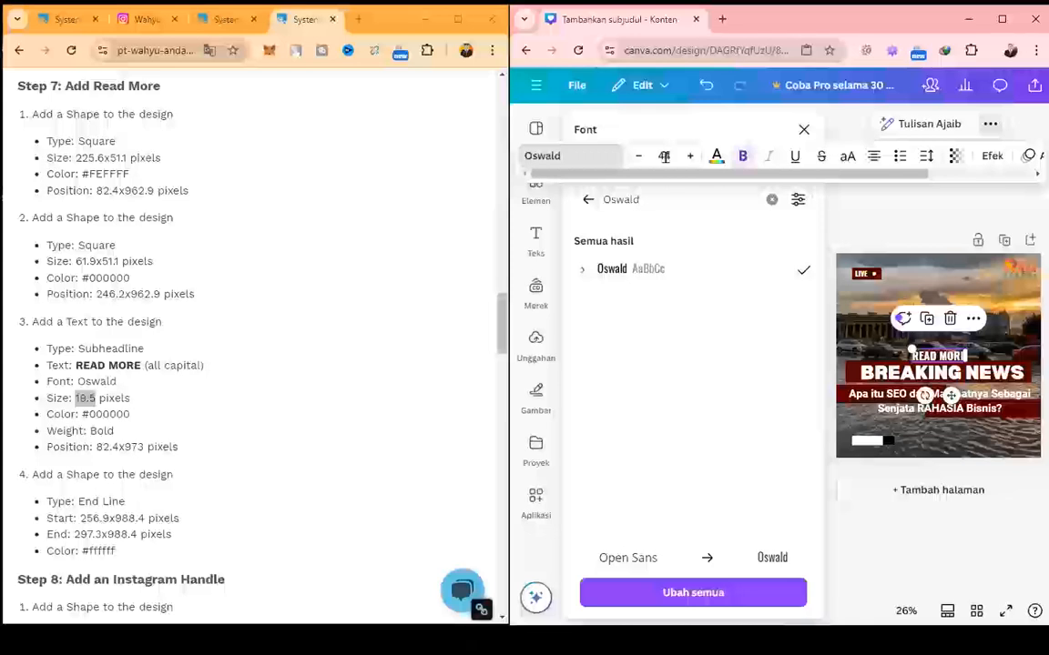
pyautogui.write('19.5')
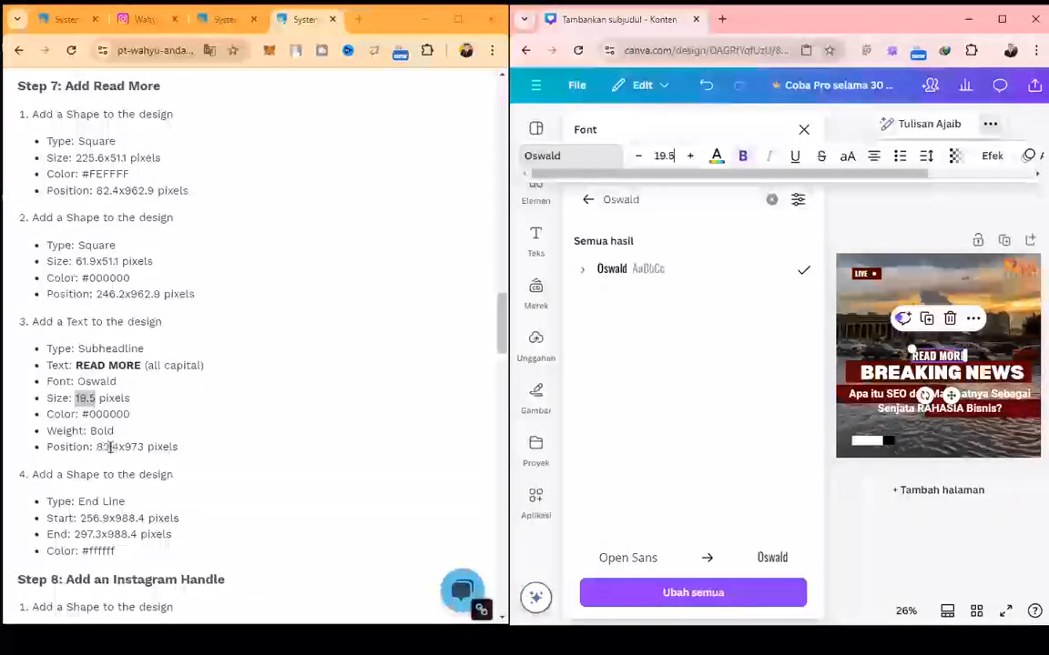
# - Position the READ MORE text at X 82.4 px and Y 973 px, copying both values from the procedure
pyautogui.moveTo(95, 447); pyautogui.dragTo(118, 447)
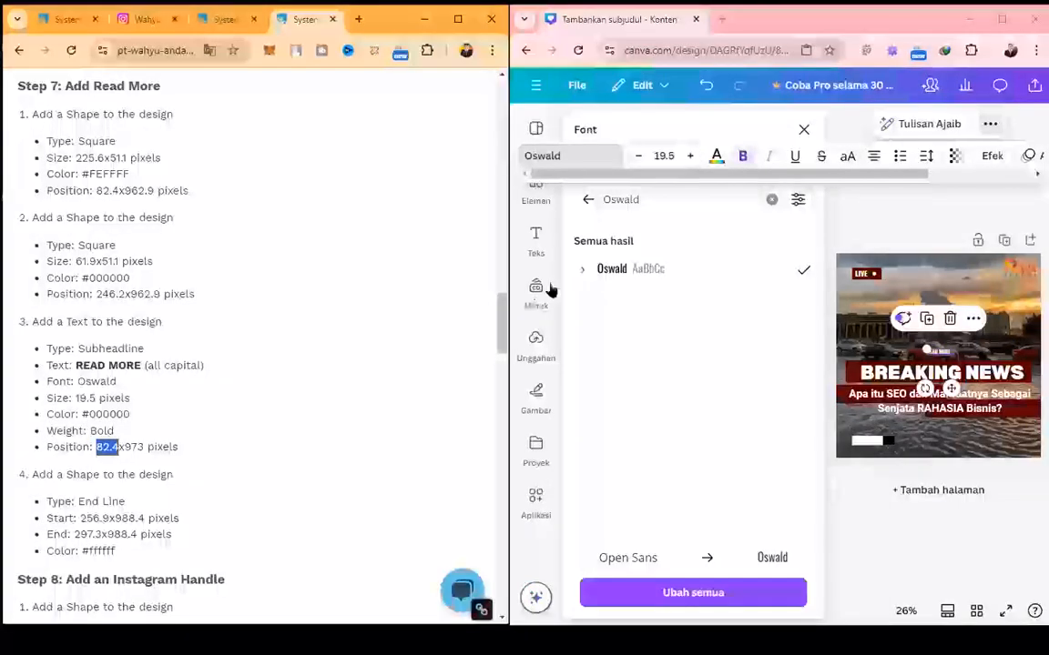
pyautogui.click(978, 173)
pyautogui.click(992, 156)
pyautogui.click(596, 527)
pyautogui.hotkey('ctrl', 'v')
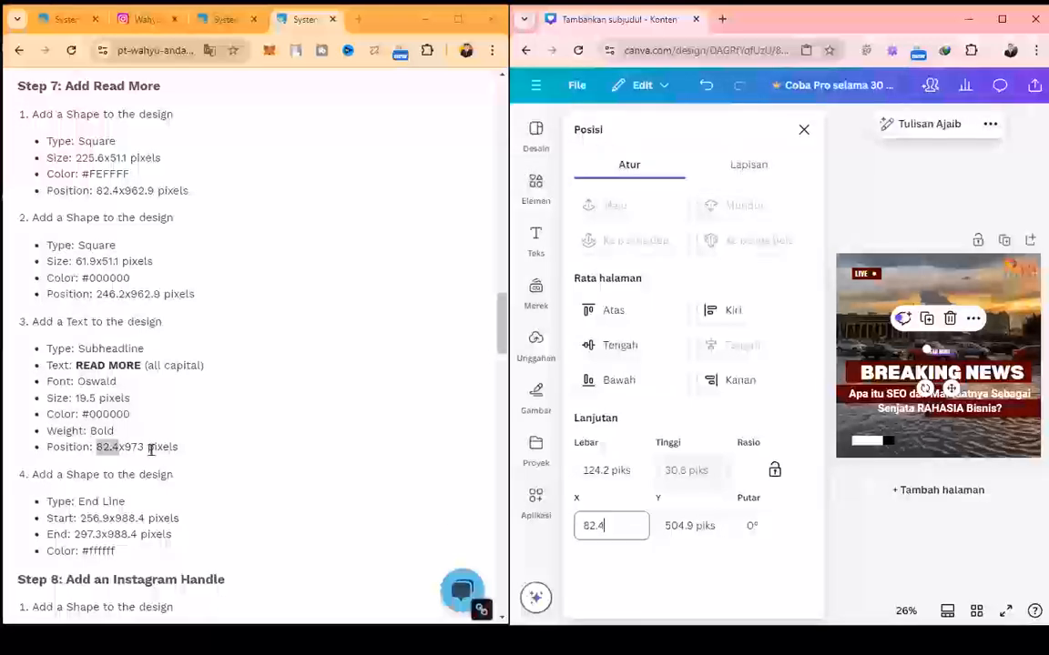
pyautogui.moveTo(144, 447); pyautogui.dragTo(129, 450)
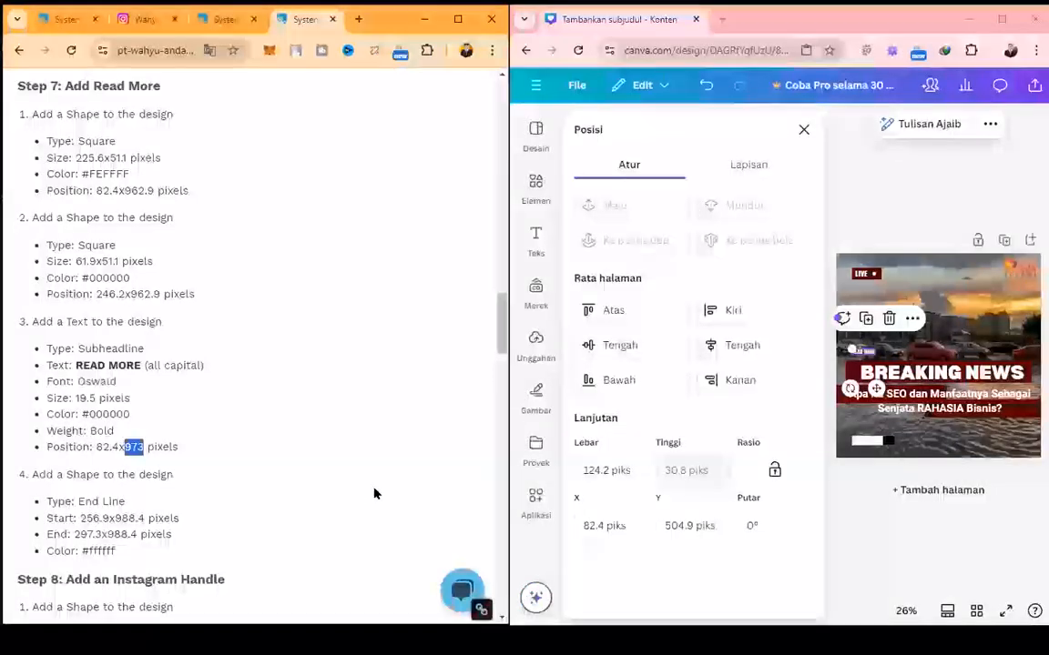
pyautogui.doubleClick(687, 526)
pyautogui.hotkey('ctrl', 'v')
pyautogui.press('Return')
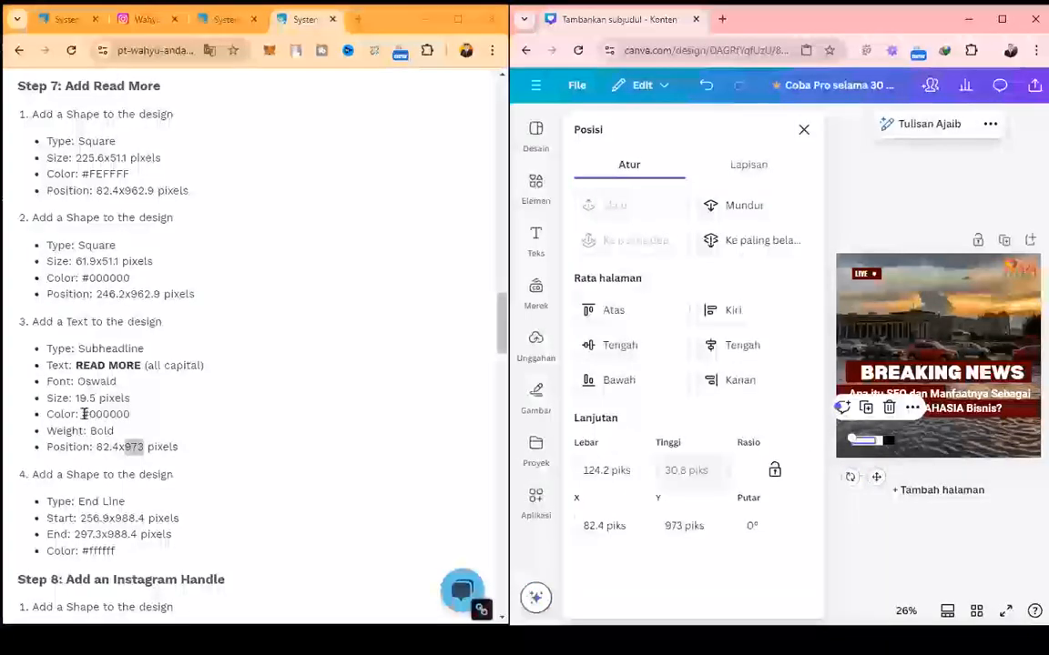
# - Set the READ MORE text's color to black, matching #000000 in the procedure
pyautogui.doubleClick(127, 414)
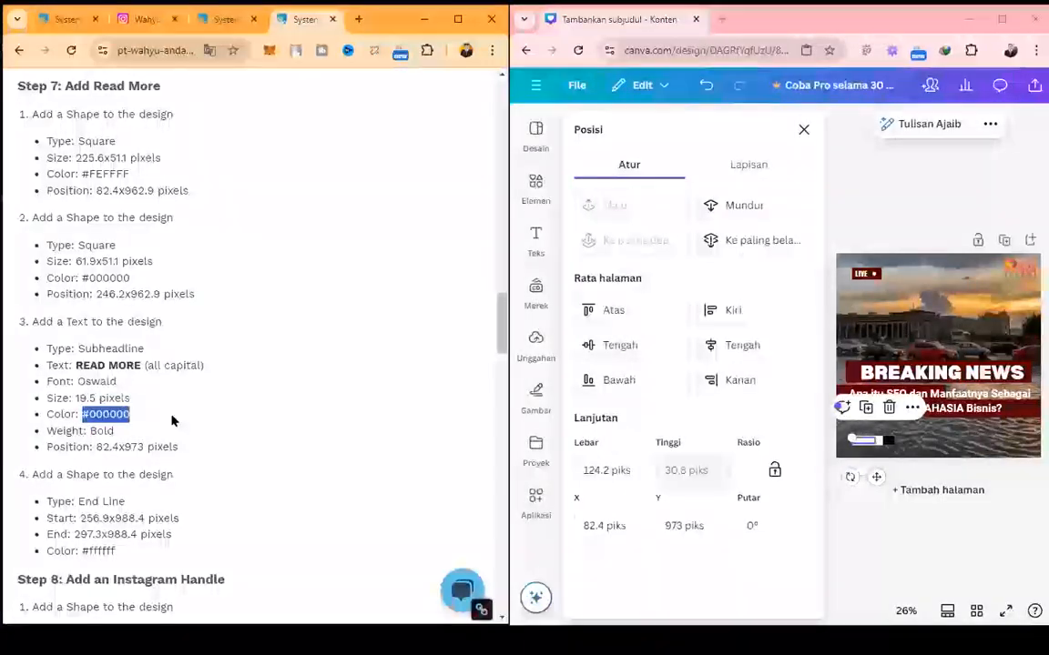
pyautogui.click(987, 125)
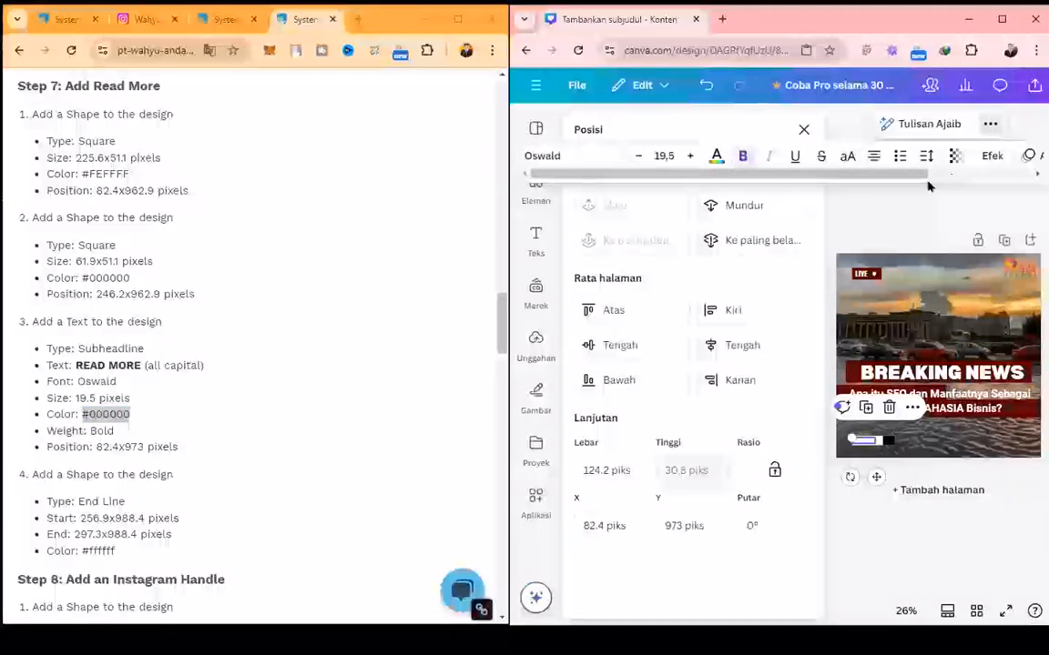
pyautogui.click(716, 156)
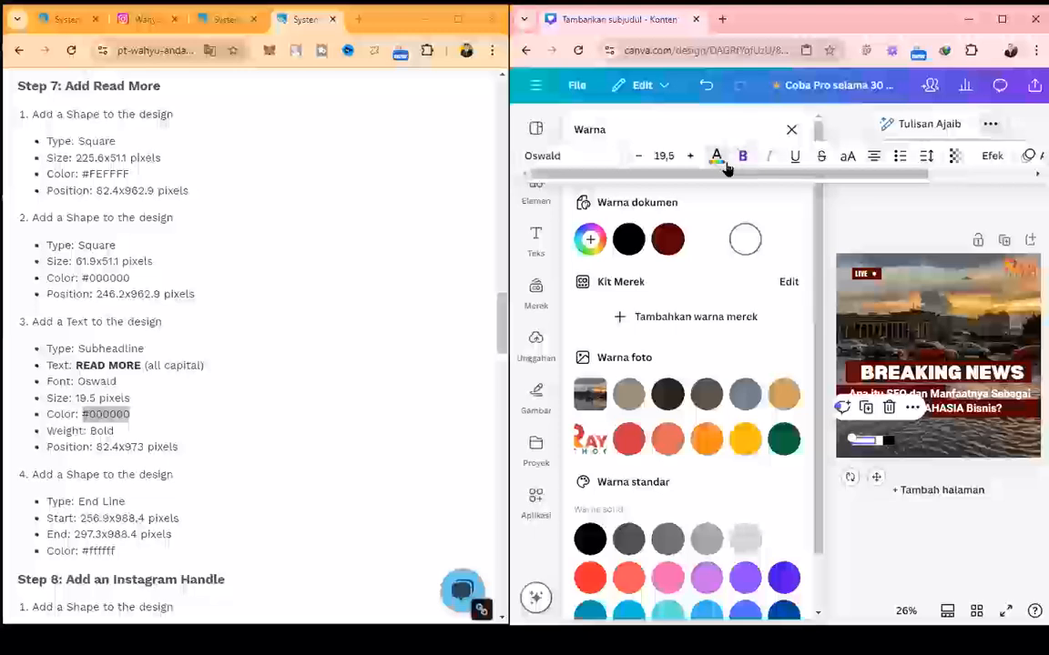
pyautogui.click(629, 239)
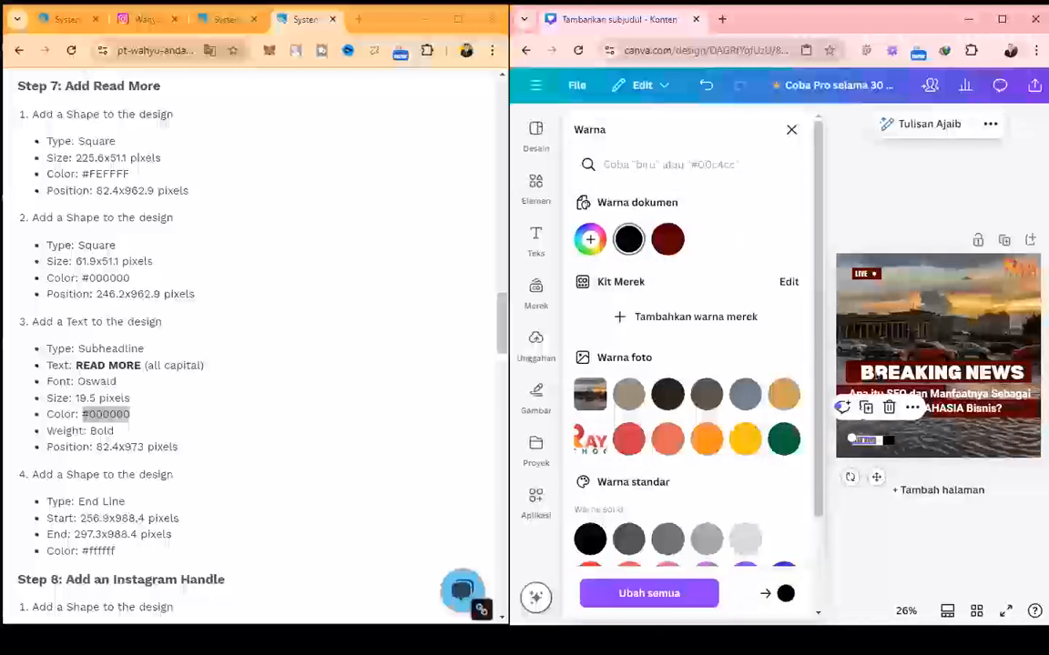
pyautogui.click(791, 132)
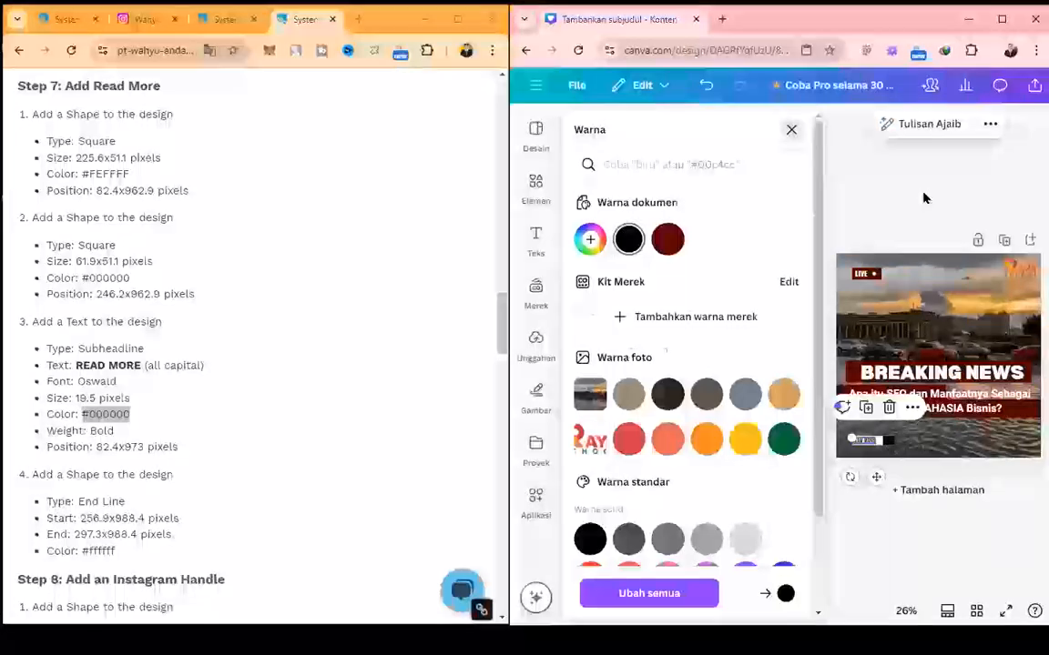
pyautogui.click(532, 237)
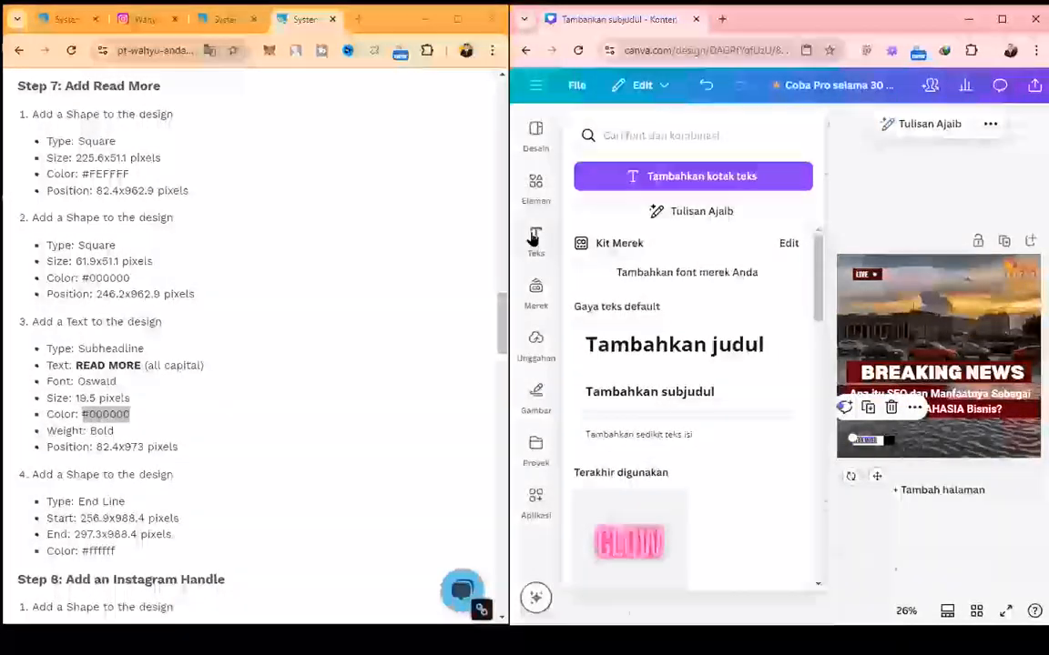
# - Nudge the READ MORE text slightly to the right so it sits centered within the white box
pyautogui.click(1001, 280)
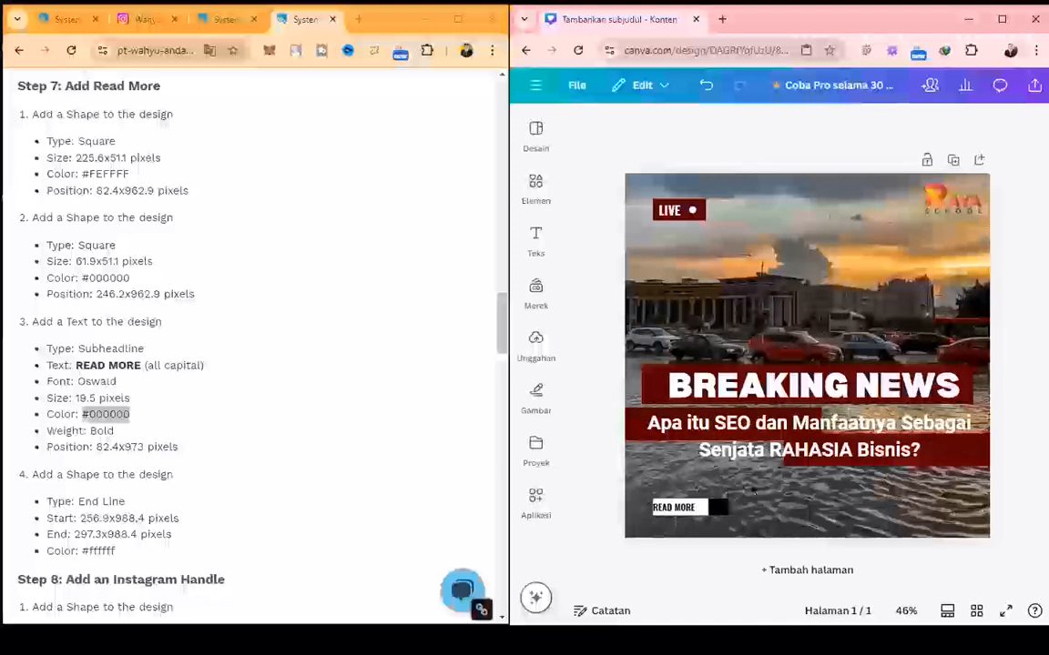
pyautogui.click(838, 516)
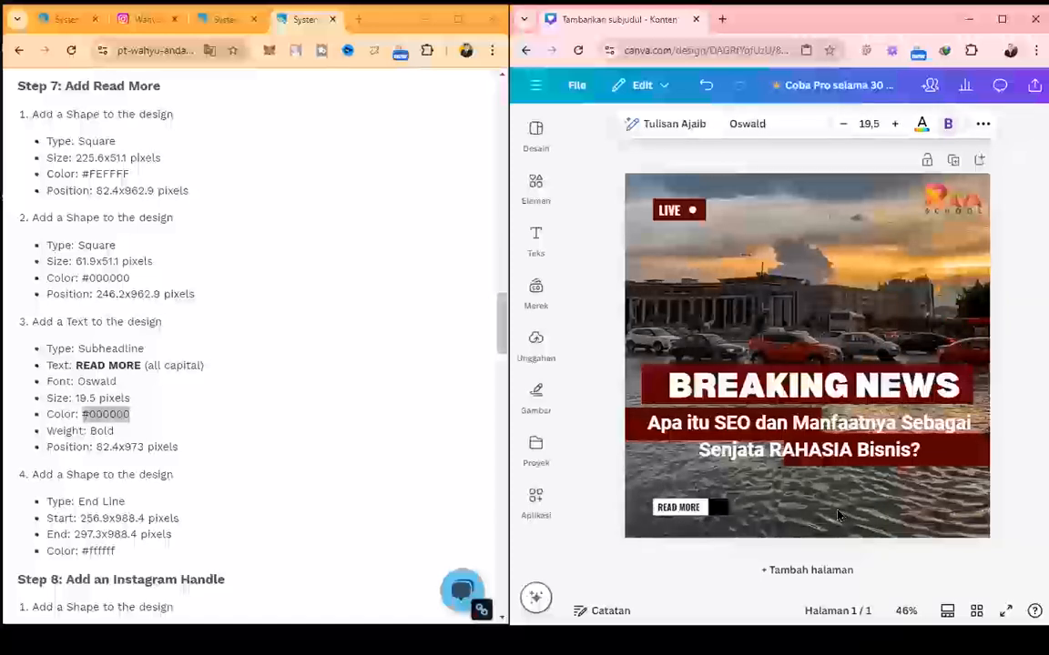
pyautogui.press('Right')
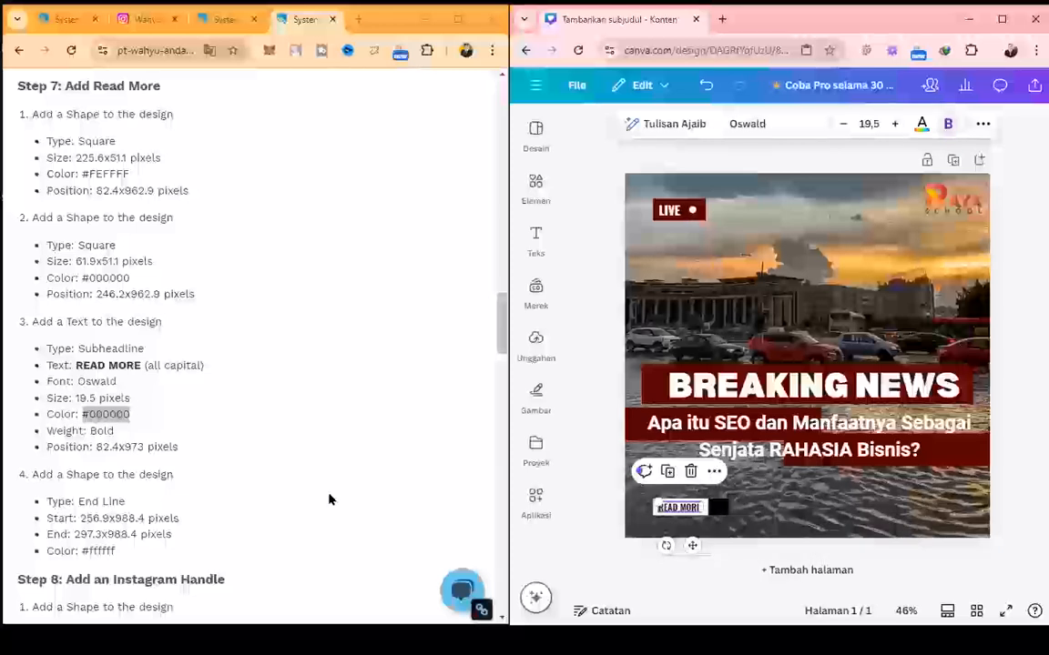
# - Add an arrow-ended line to the design and check its color against #ffffff in the procedure
pyautogui.click(80, 510)
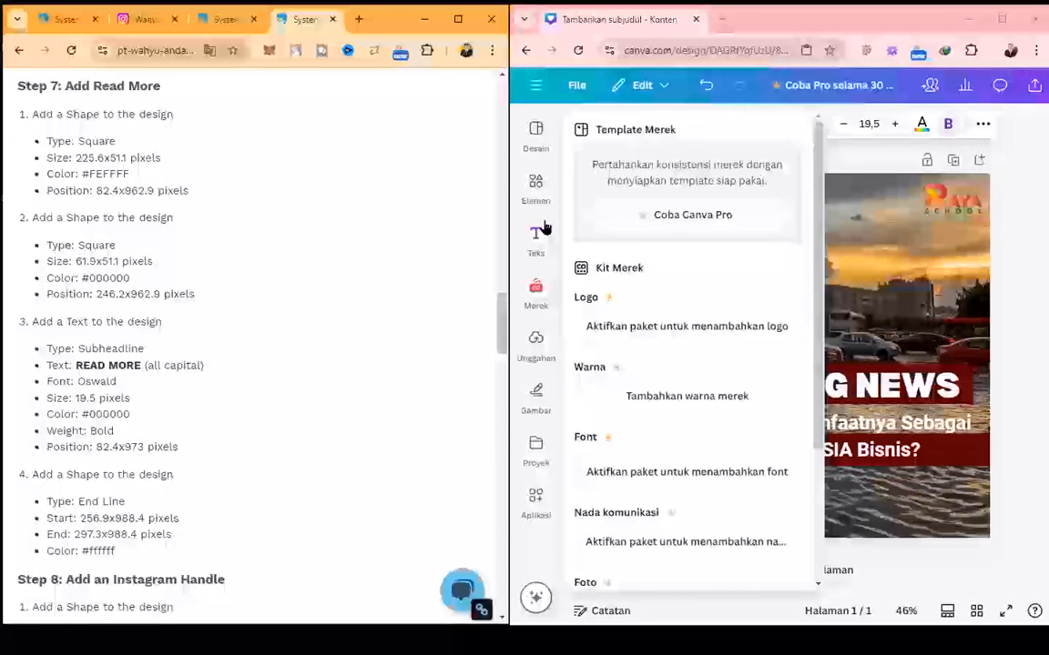
pyautogui.click(538, 201)
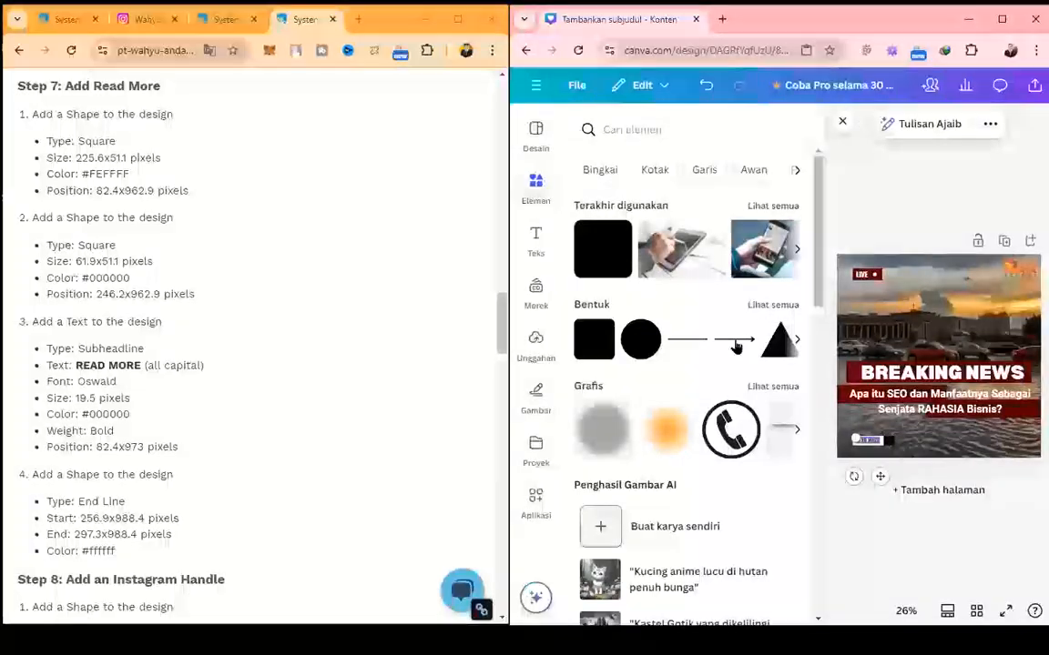
pyautogui.click(736, 347)
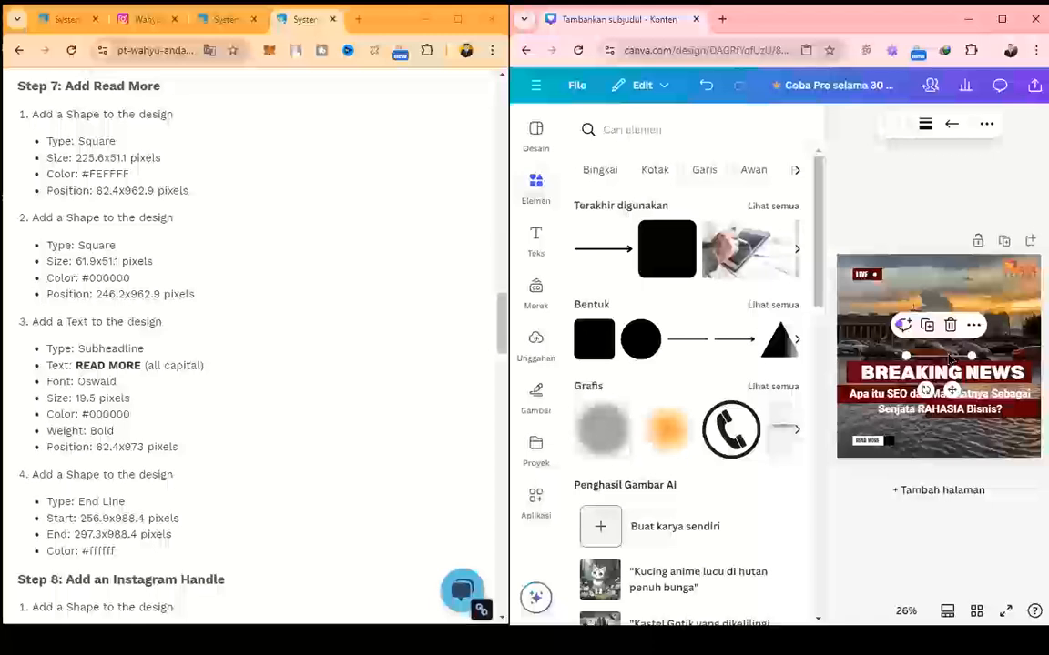
pyautogui.click(918, 211)
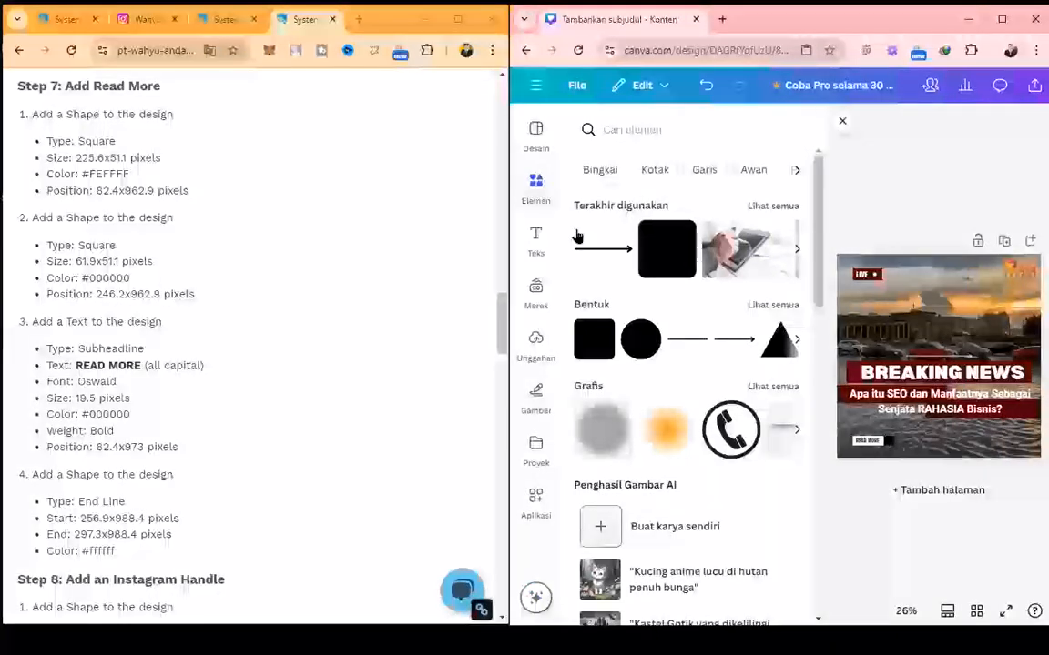
pyautogui.click(536, 184)
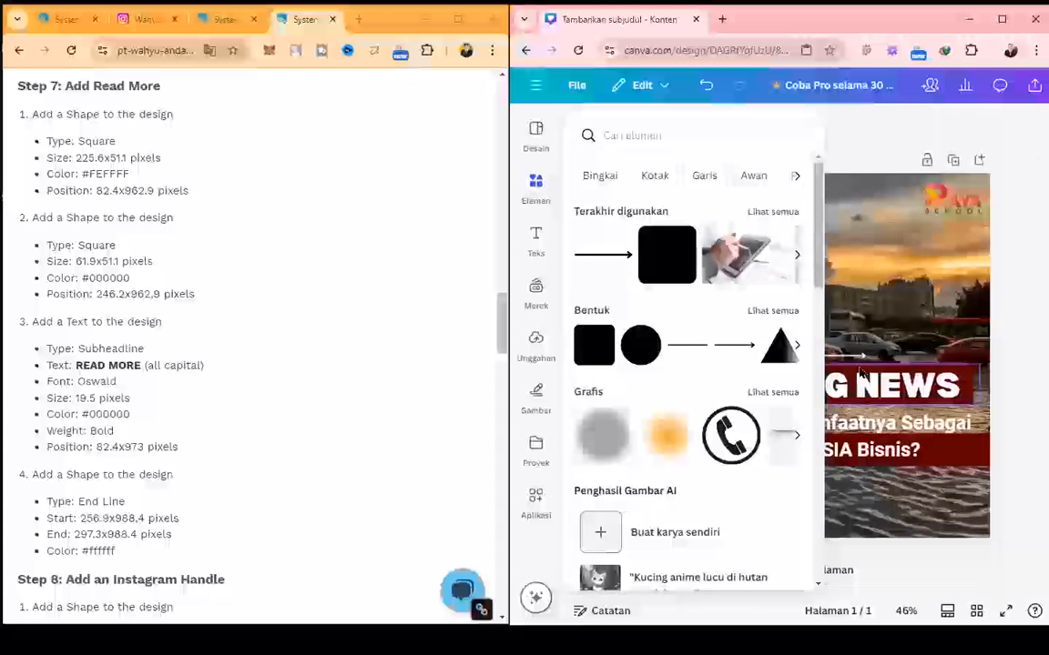
pyautogui.click(814, 364)
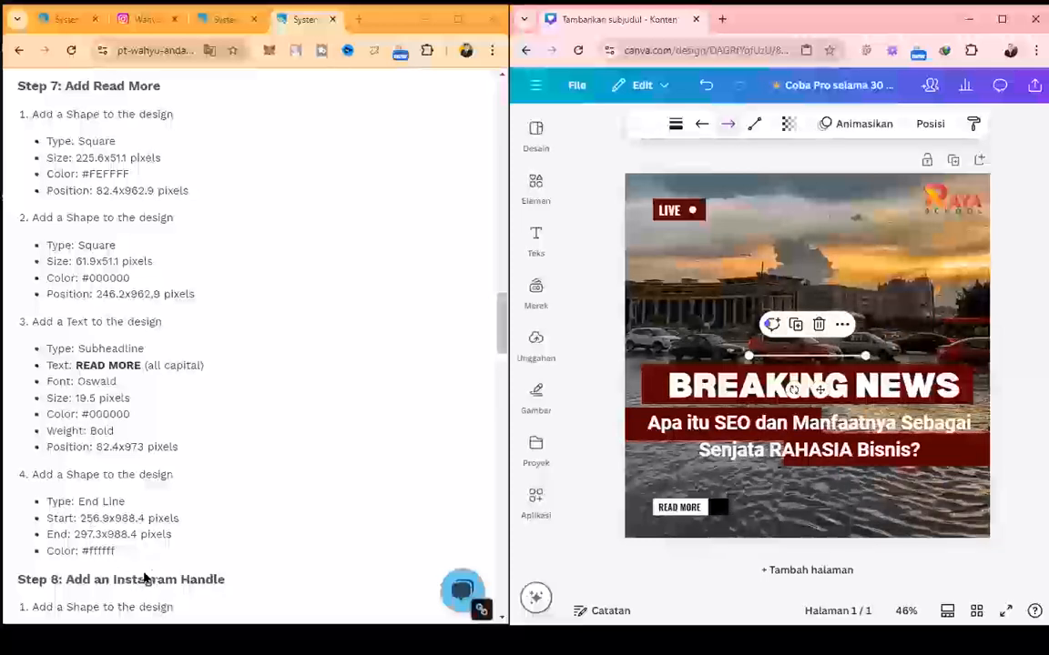
pyautogui.moveTo(116, 552); pyautogui.dragTo(81, 552)
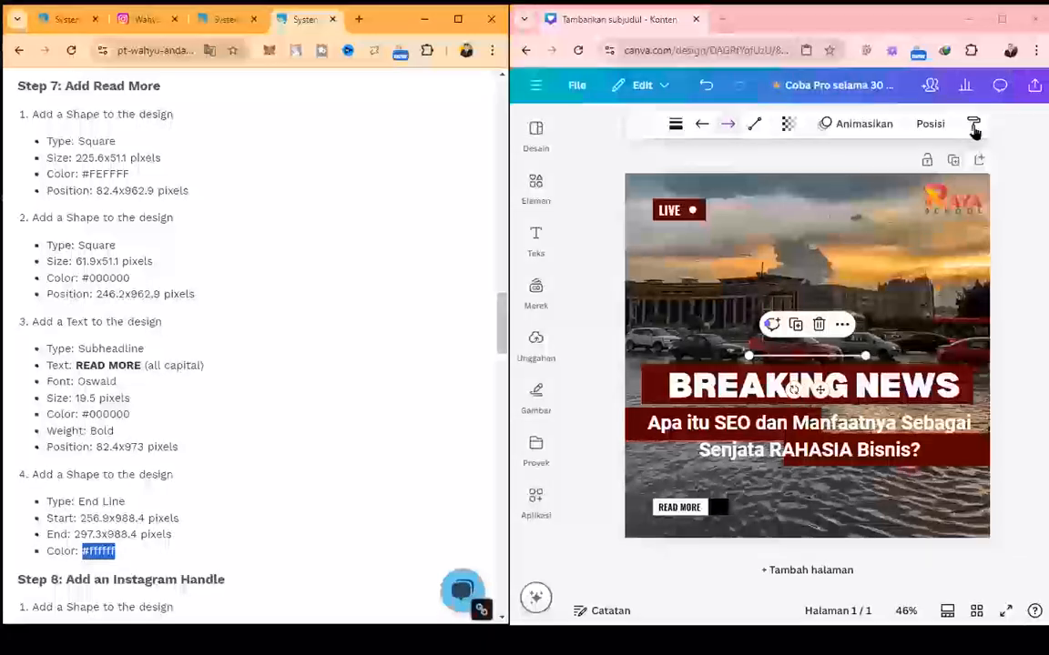
# - Set the arrow's start point to X 256.9 px and Y 988.4 px, copying both values from the procedure
pyautogui.click(929, 127)
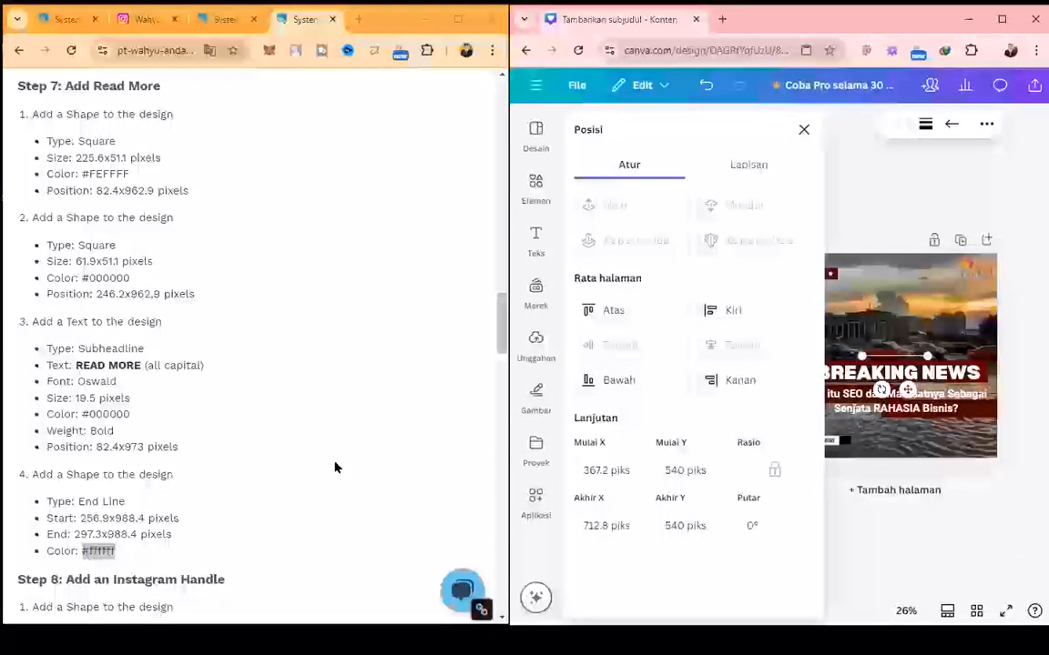
pyautogui.moveTo(81, 519); pyautogui.dragTo(112, 518)
pyautogui.hotkey('ctrl', 'c')
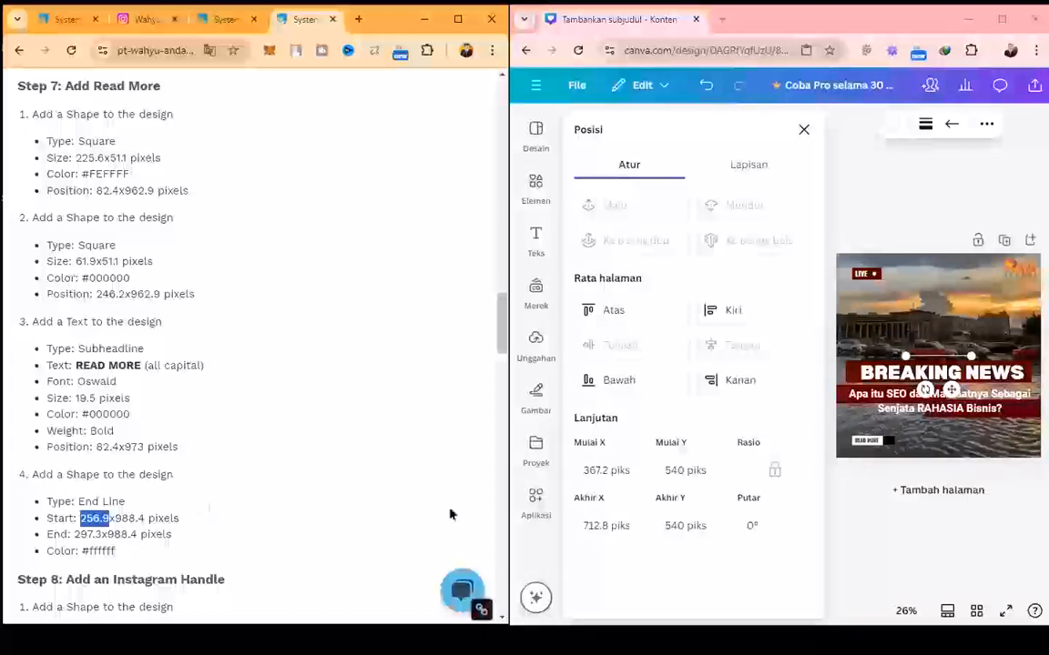
pyautogui.click(594, 468)
pyautogui.hotkey('ctrl', 'v')
pyautogui.moveTo(114, 517); pyautogui.dragTo(146, 518)
pyautogui.hotkey('ctrl', 'c')
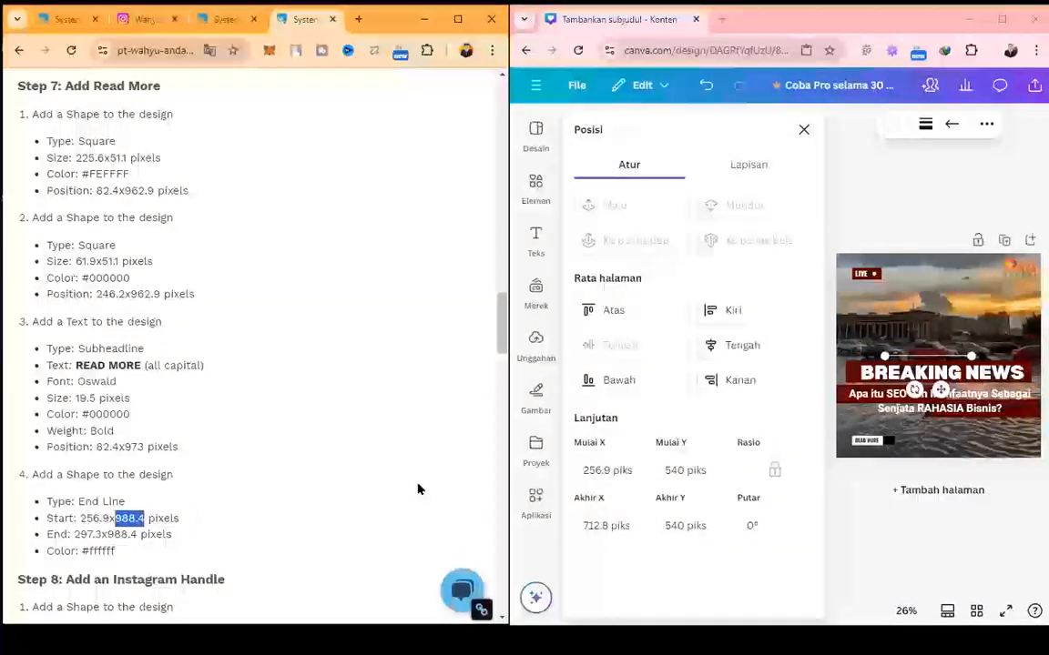
pyautogui.click(681, 470)
pyautogui.hotkey('ctrl', 'v')
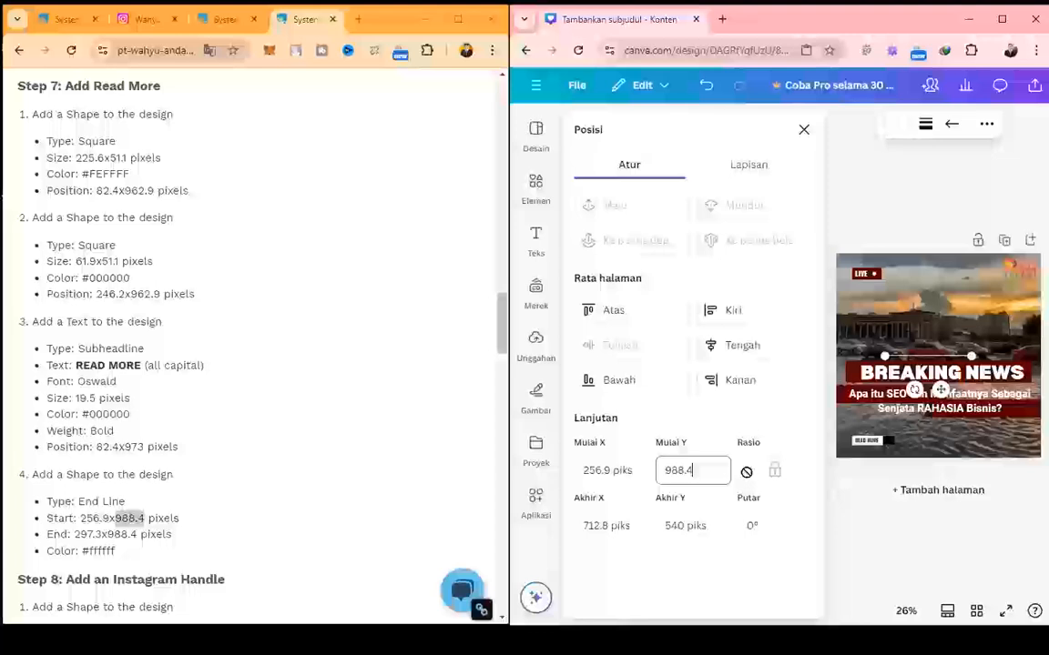
# - Set the arrow's end point to X 297.3 px and Y 988.4 px, copying both values from the procedure
pyautogui.moveTo(76, 534); pyautogui.dragTo(102, 534)
pyautogui.hotkey('ctrl', 'c')
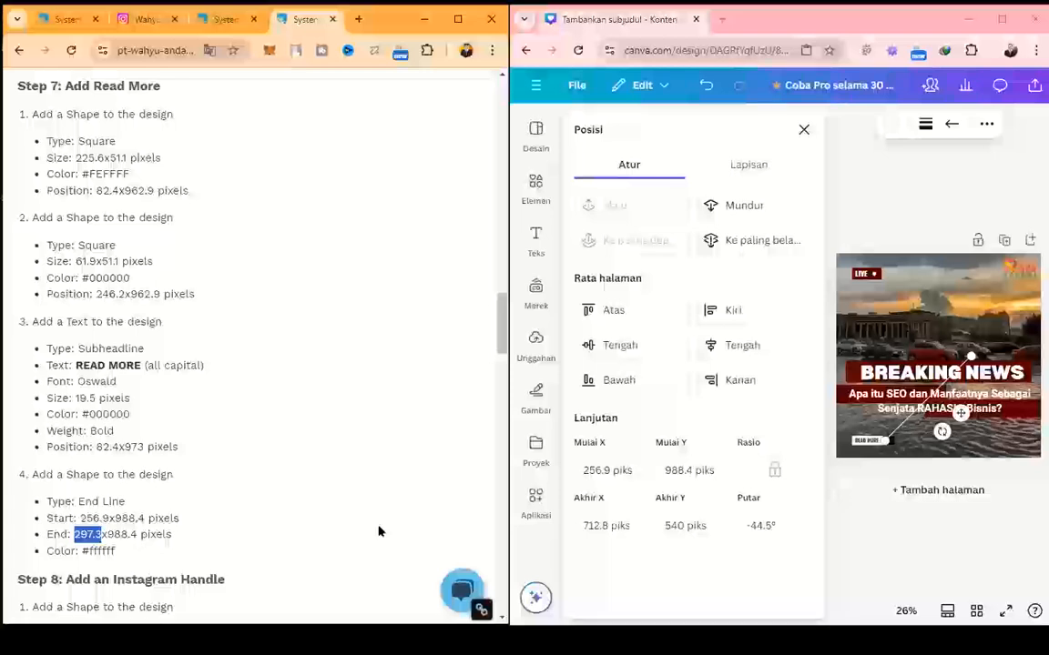
pyautogui.click(596, 525)
pyautogui.hotkey('ctrl', 'v')
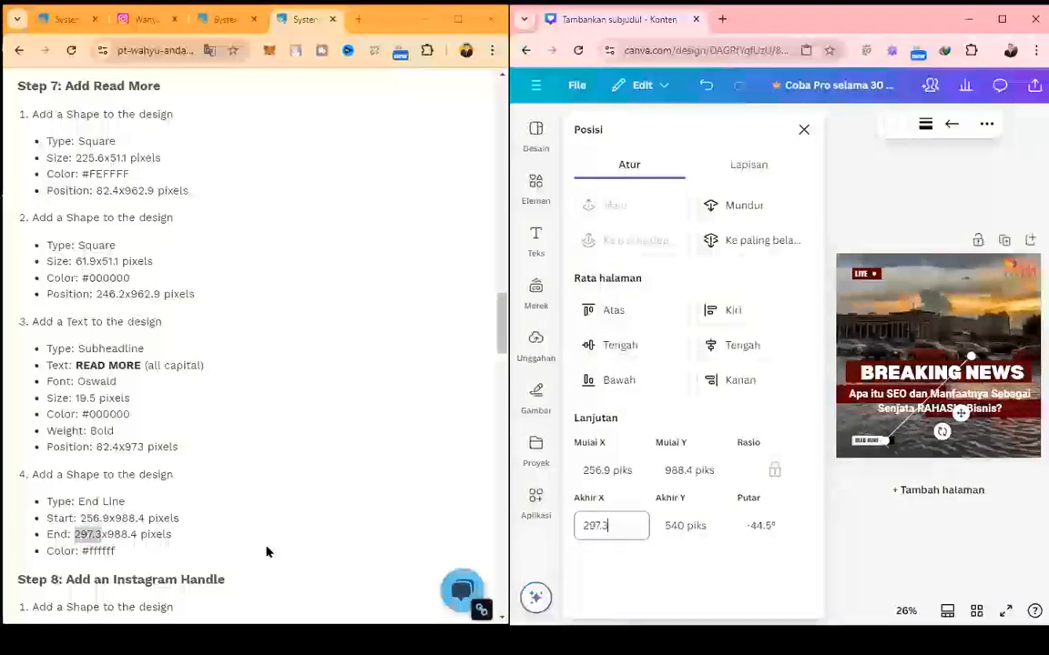
pyautogui.moveTo(107, 535); pyautogui.dragTo(137, 535)
pyautogui.hotkey('ctrl', 'c')
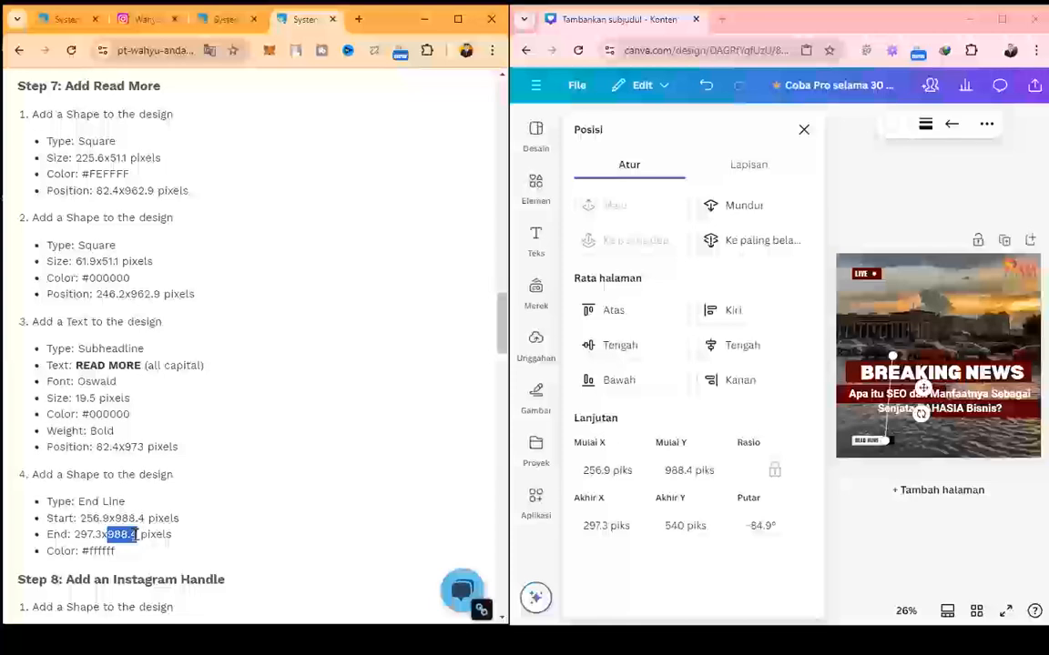
pyautogui.click(681, 526)
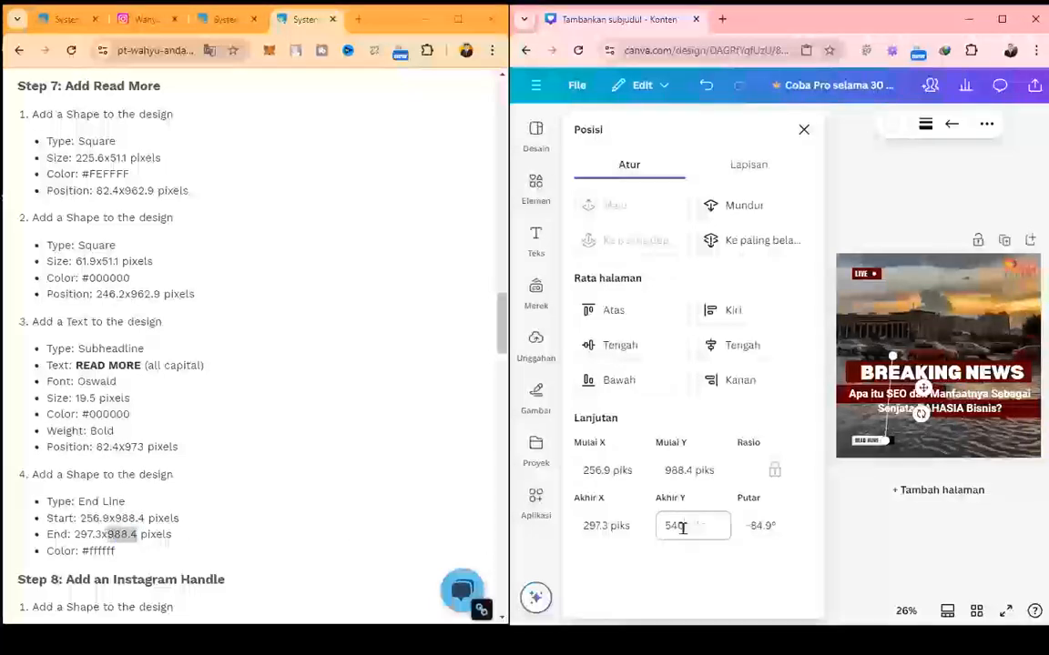
pyautogui.hotkey('ctrl', 'a')
pyautogui.hotkey('ctrl', 'v')
pyautogui.press('Return')
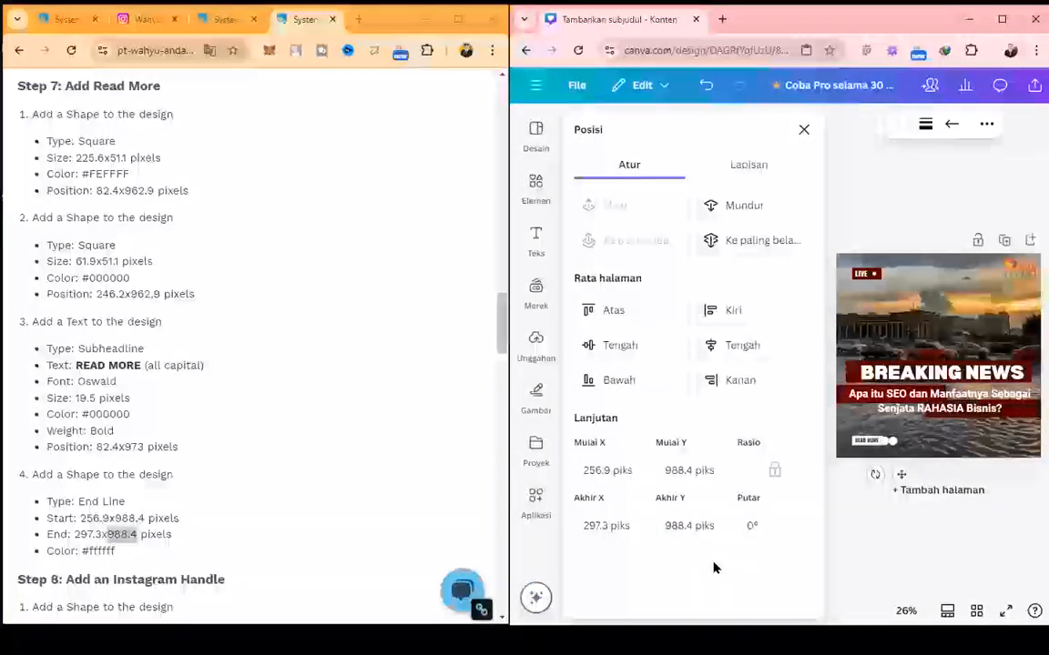
pyautogui.click(804, 130)
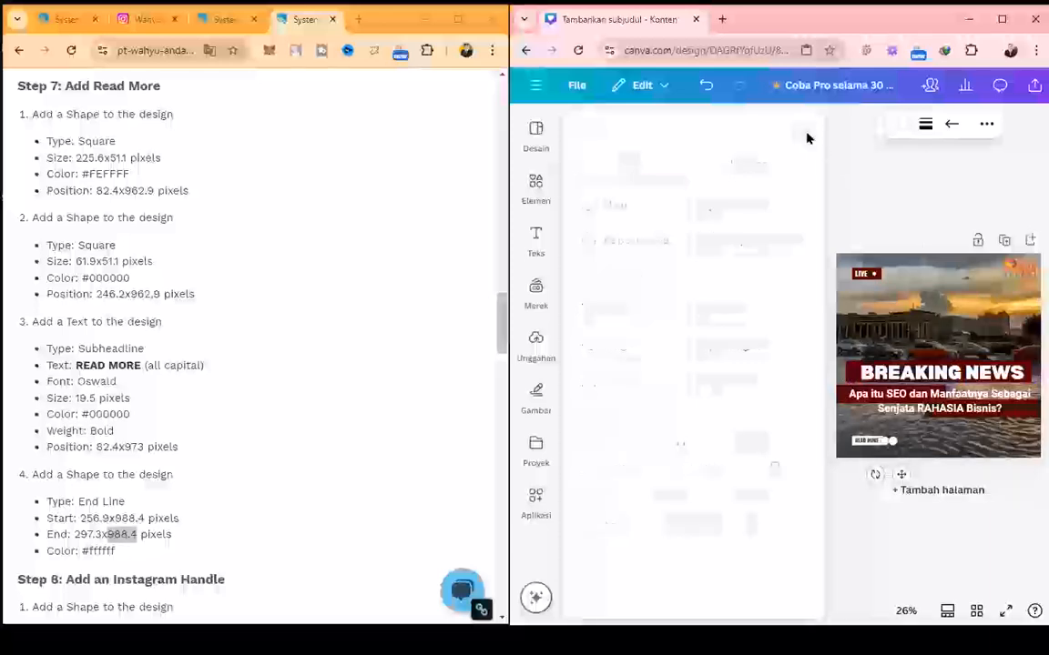
pyautogui.click(1002, 304)
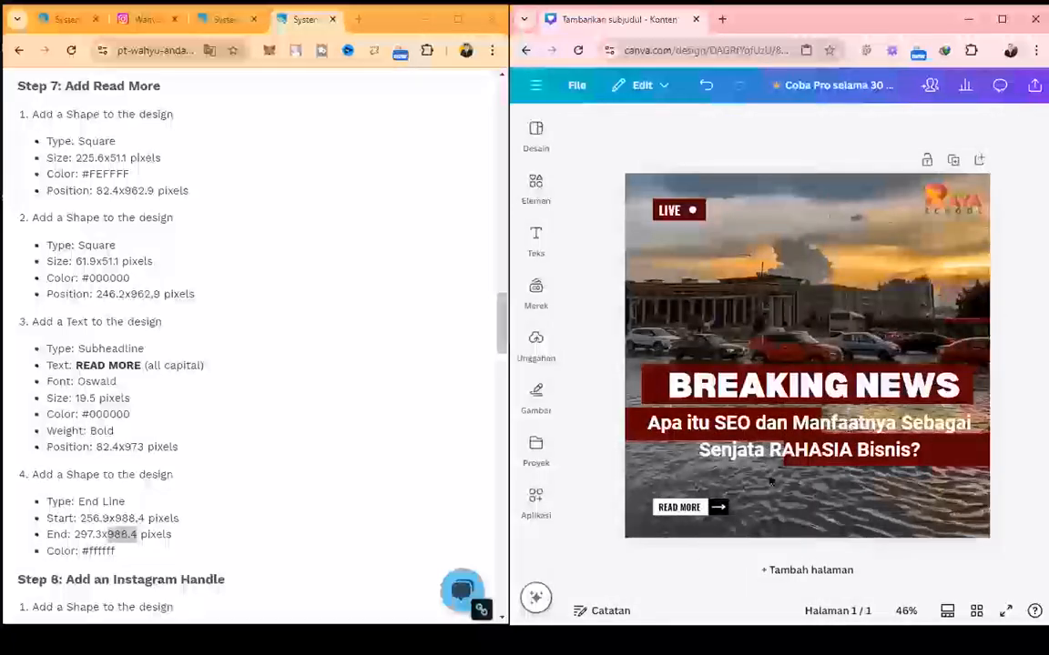
pyautogui.click(721, 515)
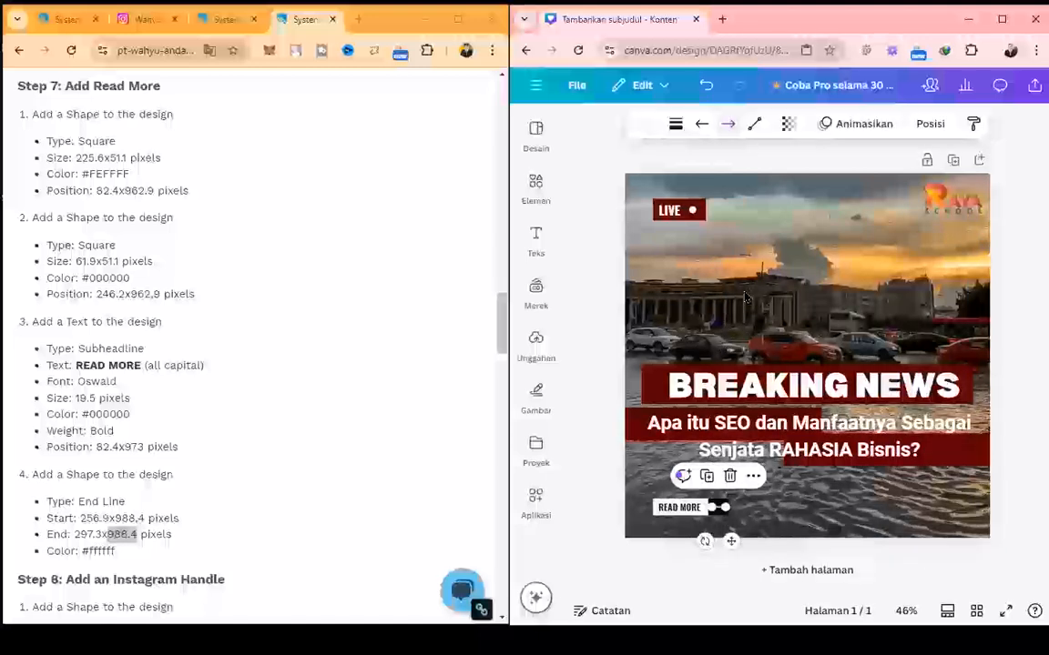
pyautogui.click(1019, 379)
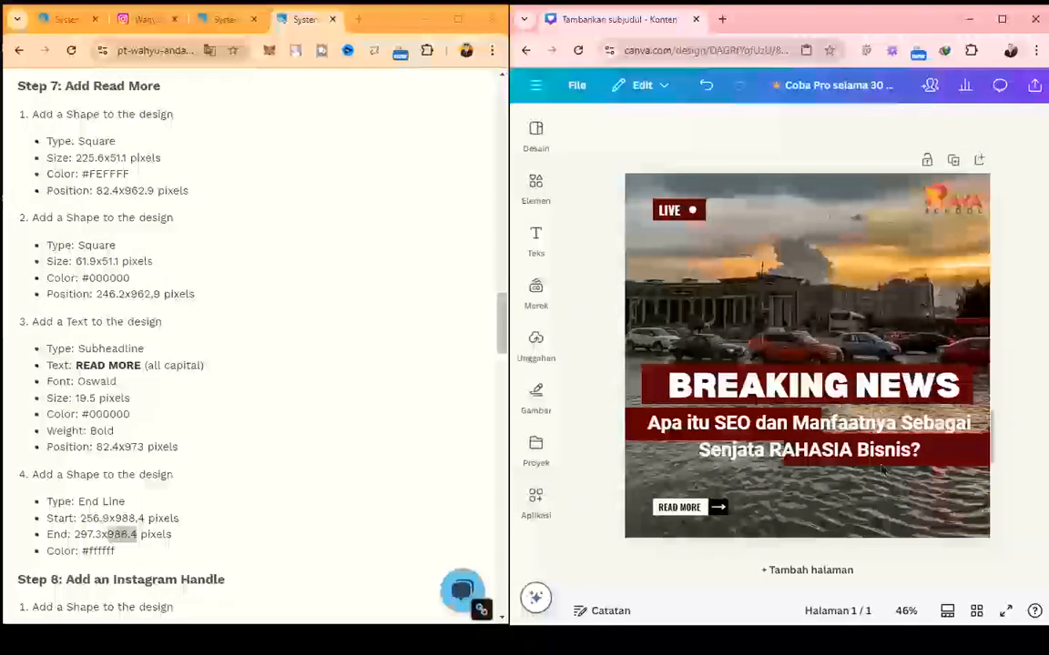
# - Go to Step 8 of the procedure and duplicate the white box behind READ MORE for the Instagram handle
pyautogui.click(491, 582)
pyautogui.scroll(-4, 492, 582)
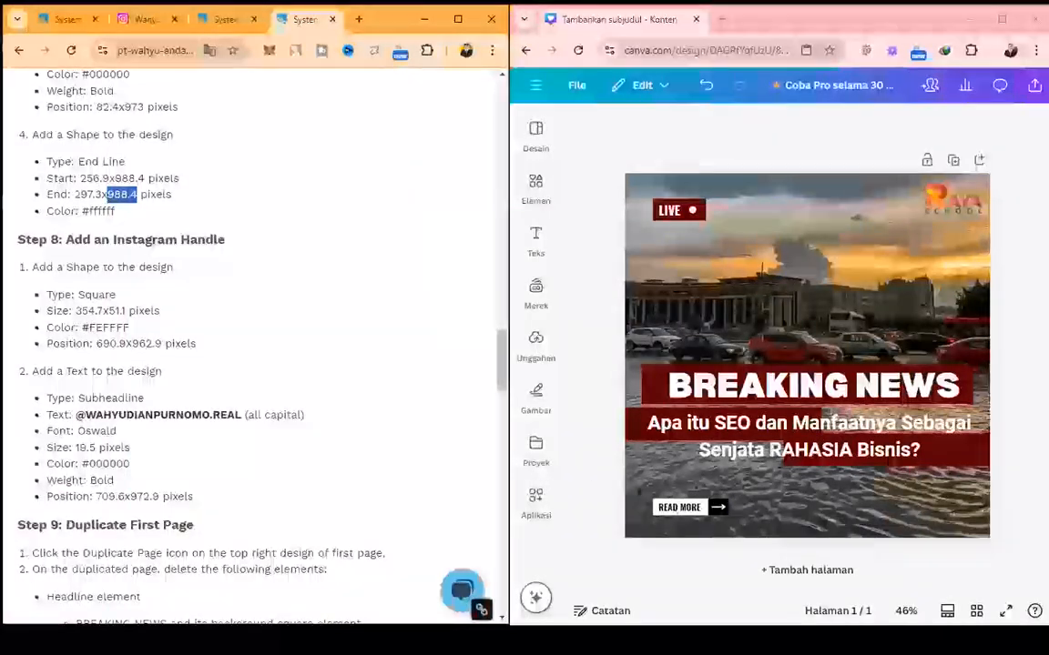
pyautogui.click(676, 507)
pyautogui.click(678, 468)
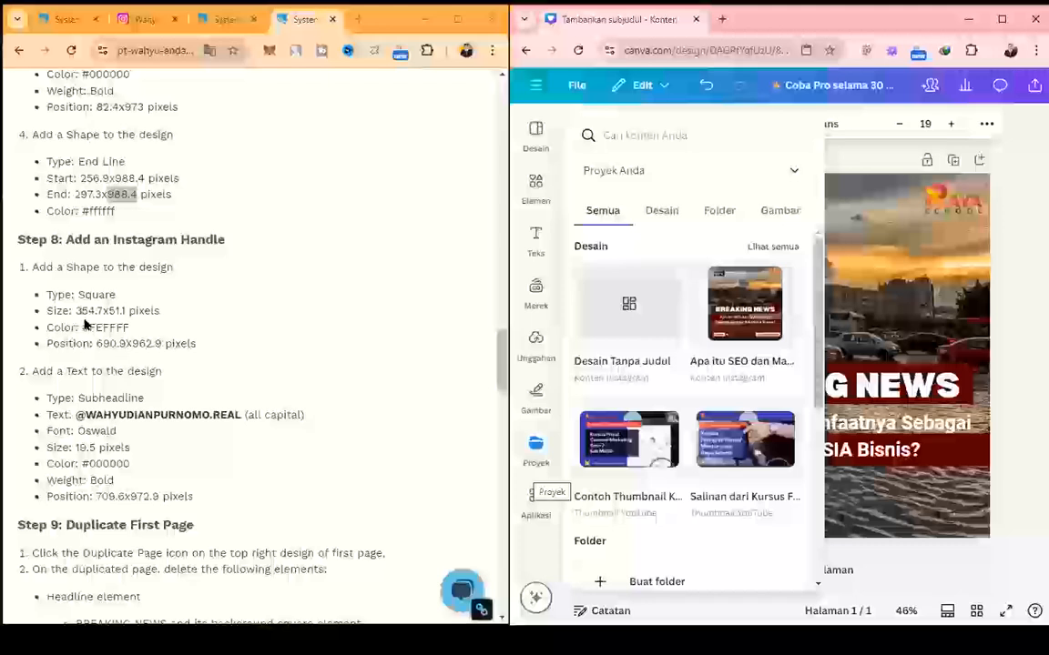
# - Set the duplicated white box's width to 354.7 px and height to 51.1 px, copying both values from the procedure
pyautogui.moveTo(75, 312); pyautogui.dragTo(102, 313)
pyautogui.hotkey('ctrl', 'c')
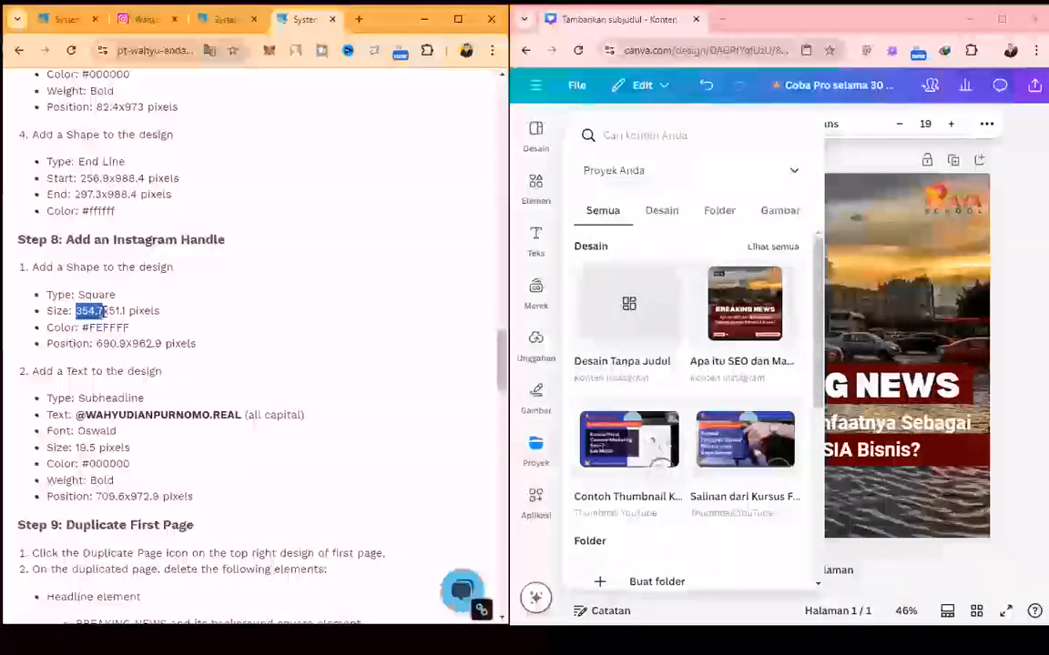
pyautogui.click(985, 127)
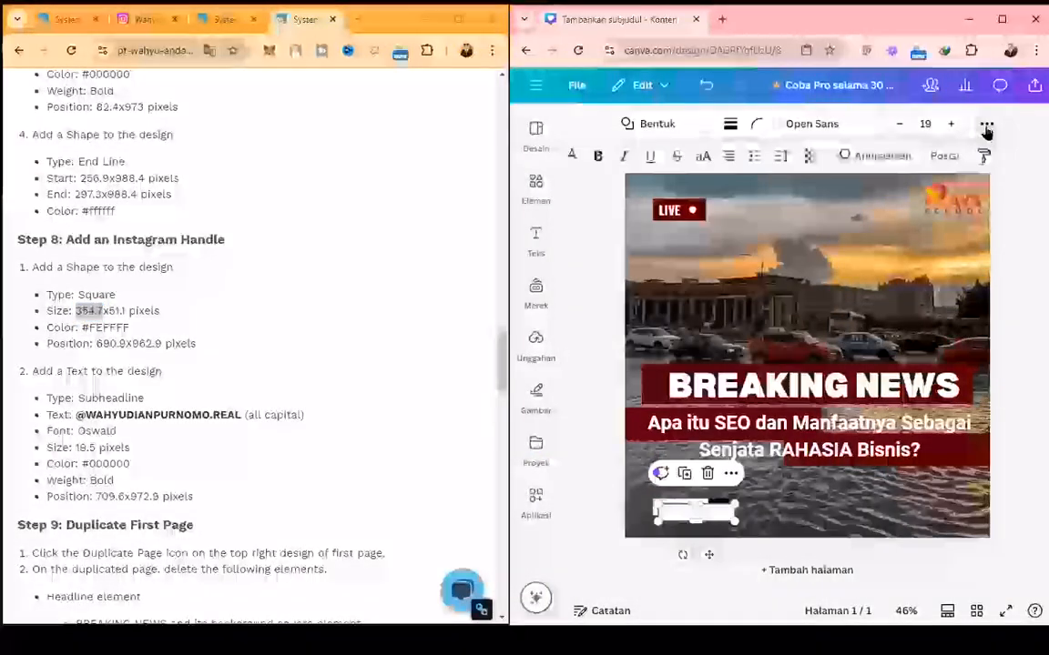
pyautogui.click(943, 156)
pyautogui.click(599, 469)
pyautogui.hotkey('ctrl', 'v')
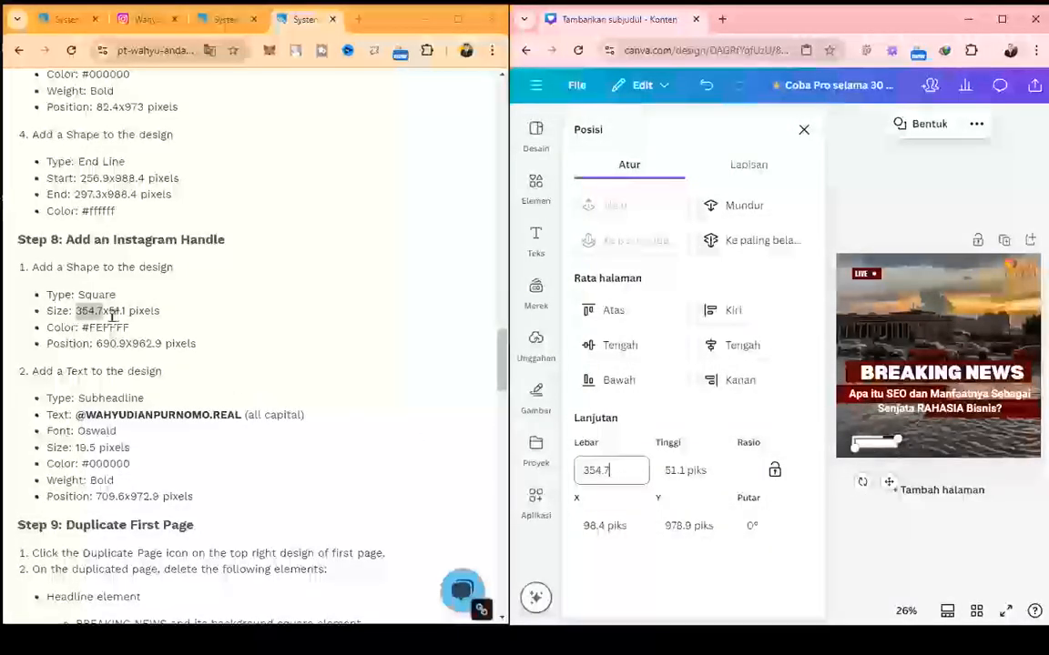
pyautogui.moveTo(107, 310); pyautogui.dragTo(126, 311)
pyautogui.hotkey('ctrl', 'c')
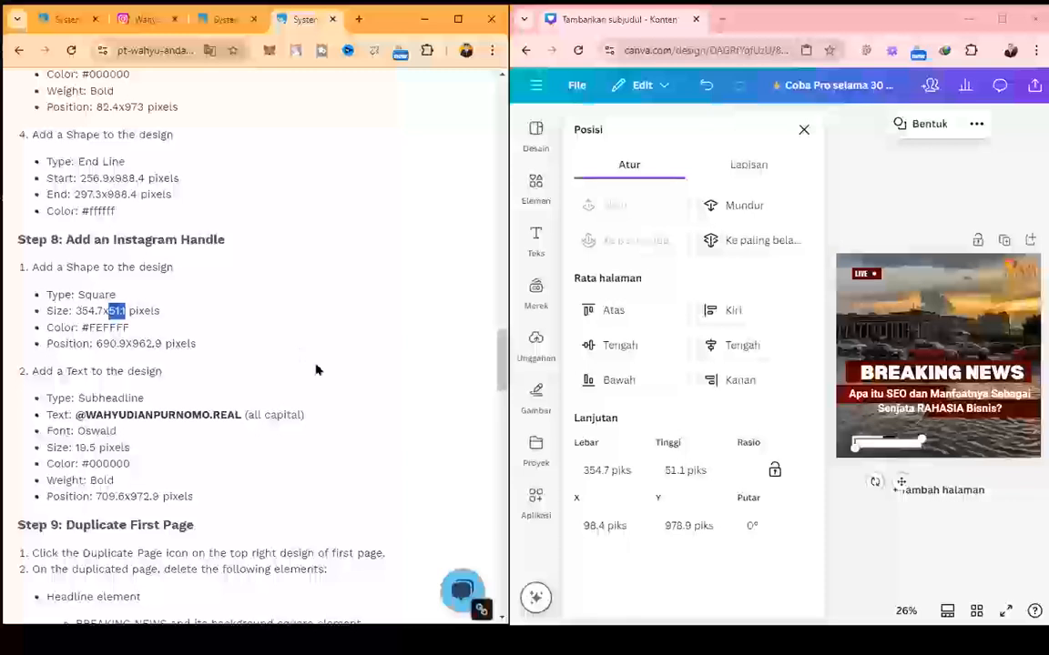
pyautogui.click(668, 472)
pyautogui.hotkey('ctrl', 'v')
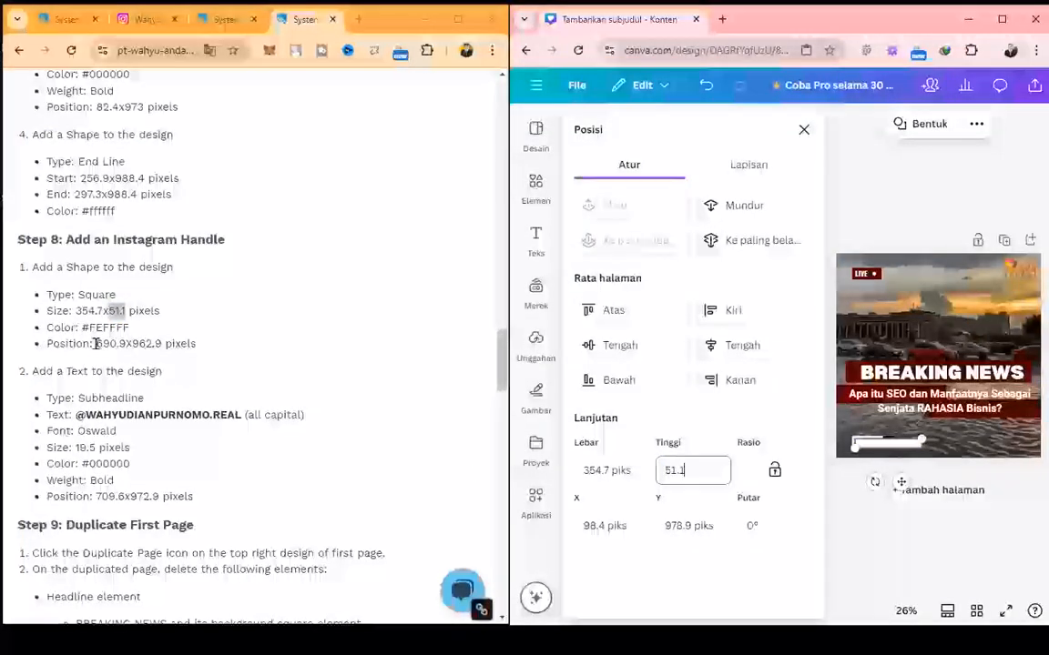
# - Position the white handle box at X 690.9 px and Y 962.9 px, copying both values from the procedure
pyautogui.moveTo(95, 343); pyautogui.dragTo(124, 343)
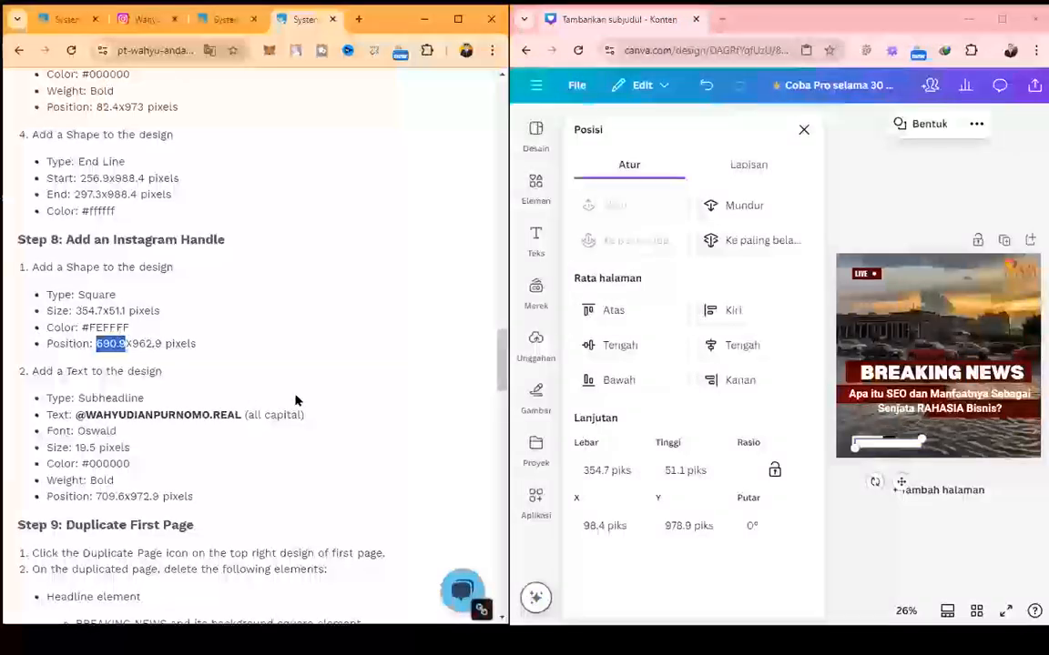
pyautogui.hotkey('ctrl', 'c')
pyautogui.click(587, 525)
pyautogui.hotkey('ctrl', 'v')
pyautogui.moveTo(132, 344); pyautogui.dragTo(162, 344)
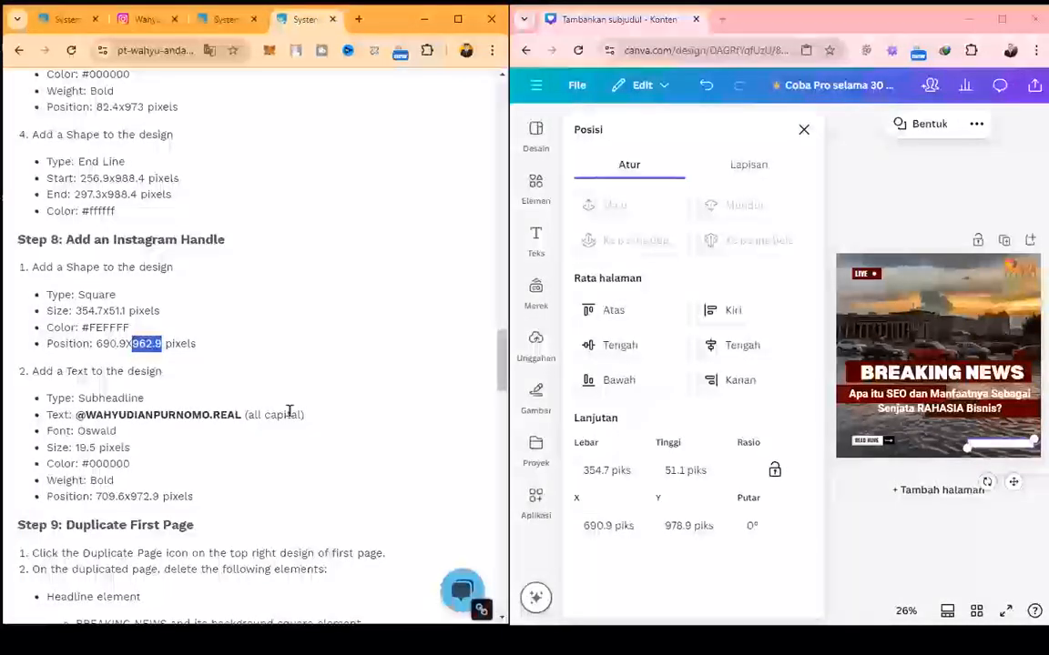
pyautogui.click(687, 536)
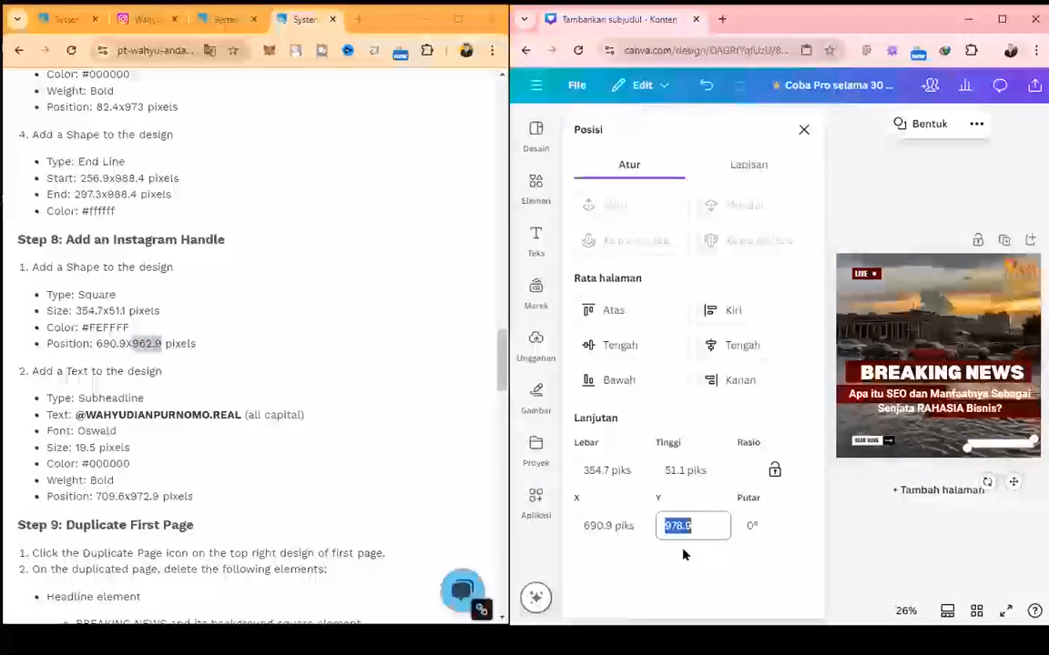
pyautogui.hotkey('ctrl', 'v')
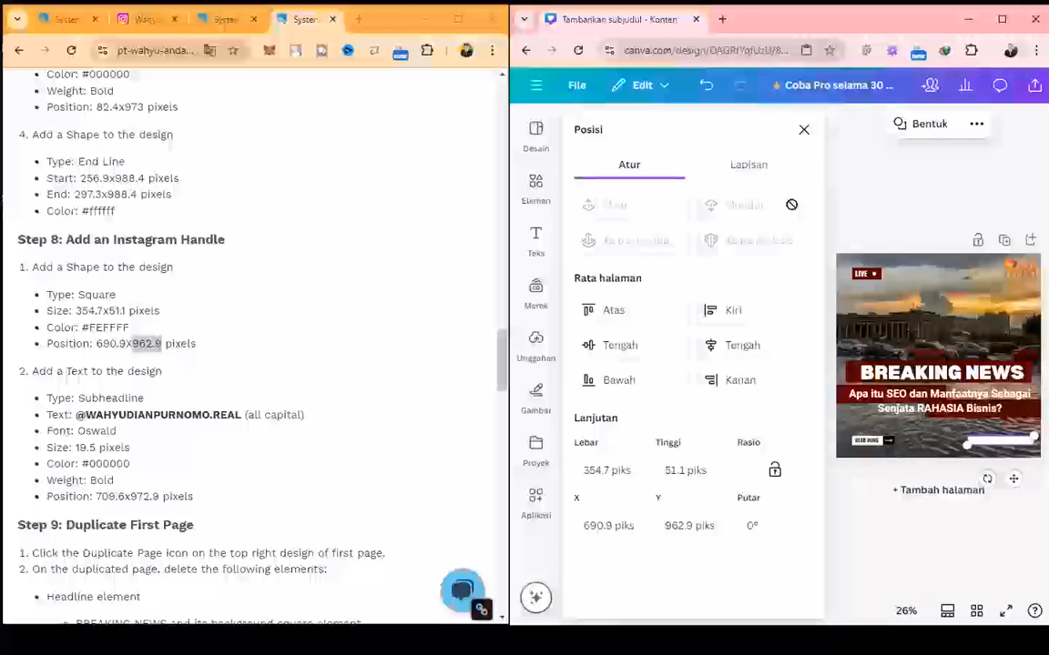
pyautogui.click(805, 130)
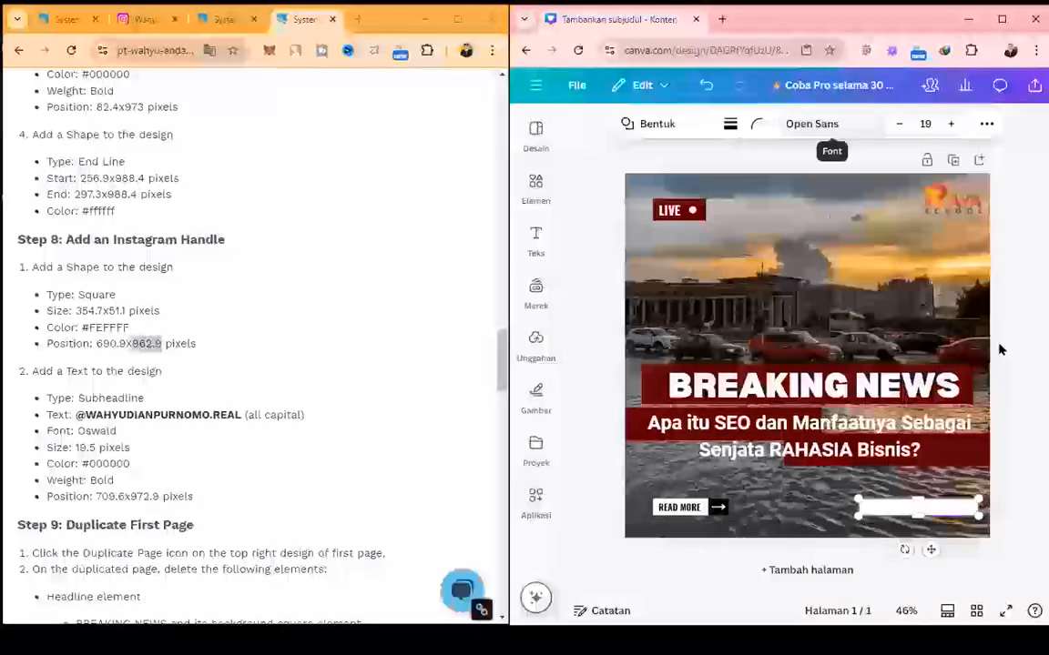
pyautogui.click(586, 458)
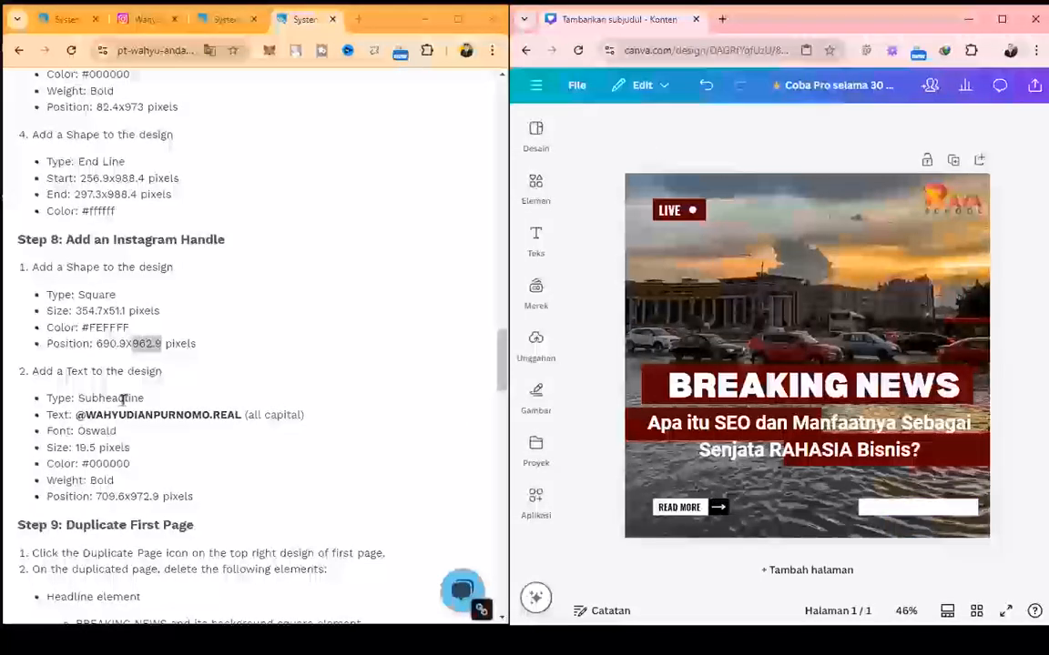
# - Add a subheading text to the design containing the all-capital Instagram handle copied from the procedure
pyautogui.moveTo(78, 416); pyautogui.dragTo(242, 415)
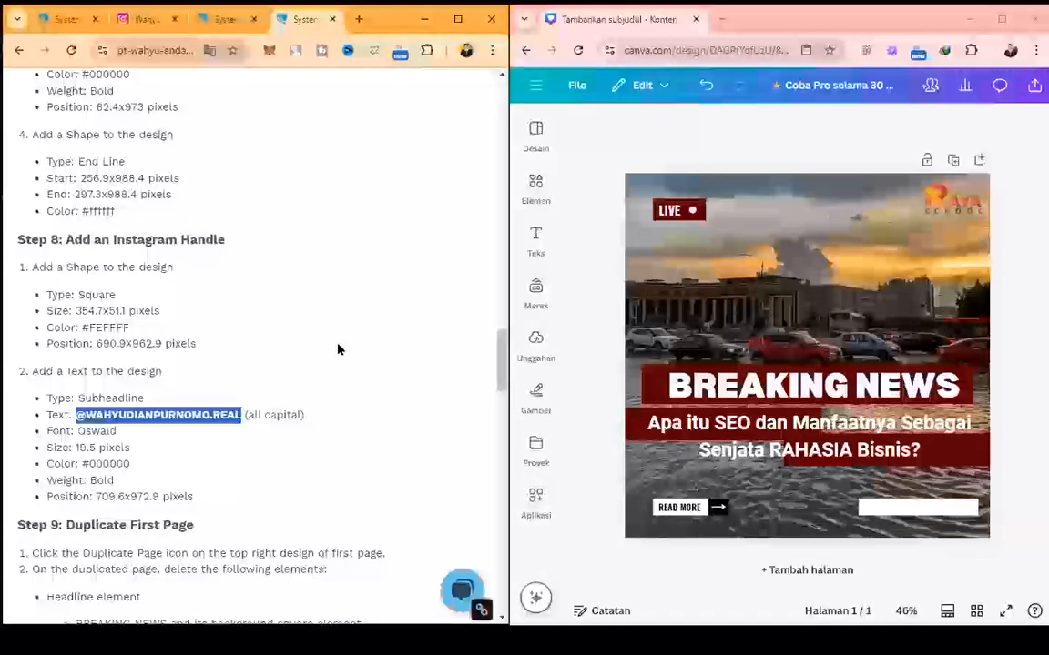
pyautogui.click(538, 241)
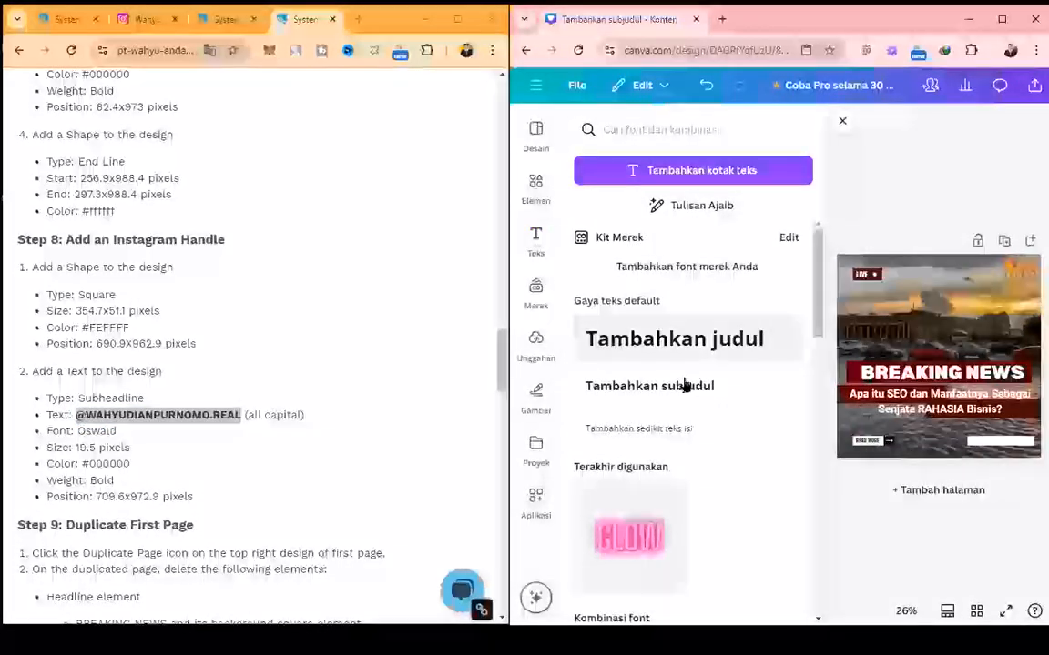
pyautogui.click(683, 386)
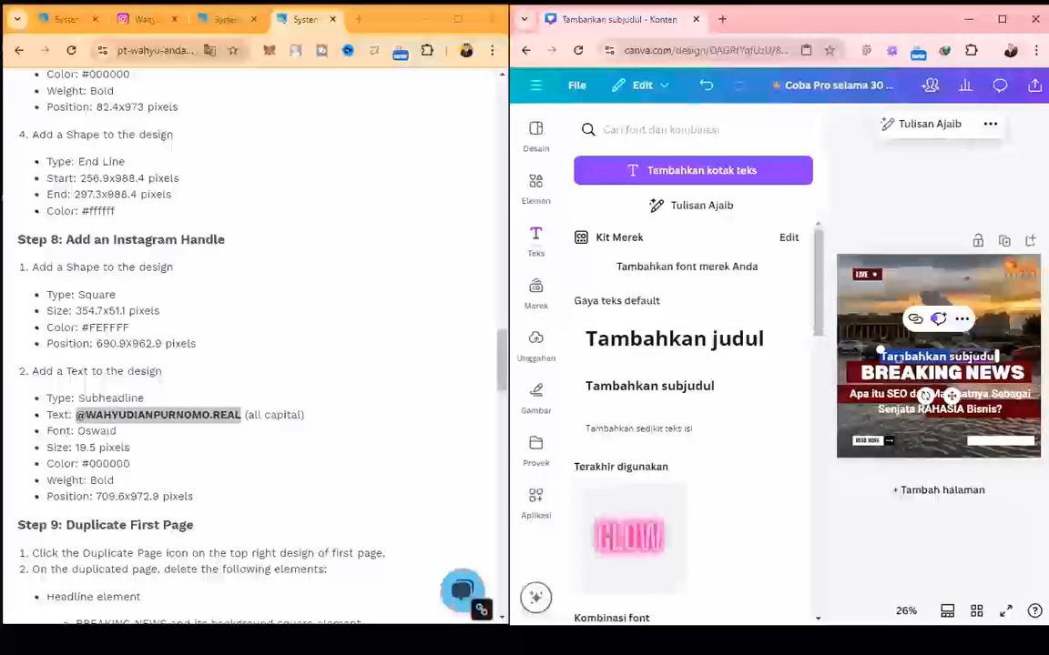
pyautogui.hotkey('ctrl', 'v')
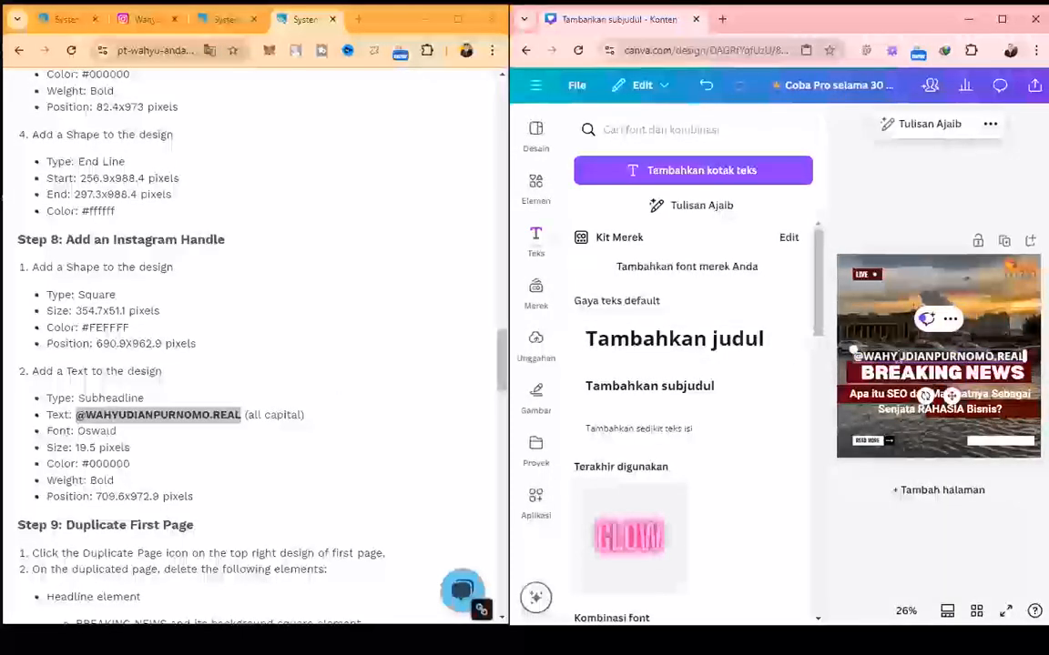
# - Set the Instagram handle text's font to Oswald and its size to 19.5, copying both from the procedure
pyautogui.doubleClick(102, 431)
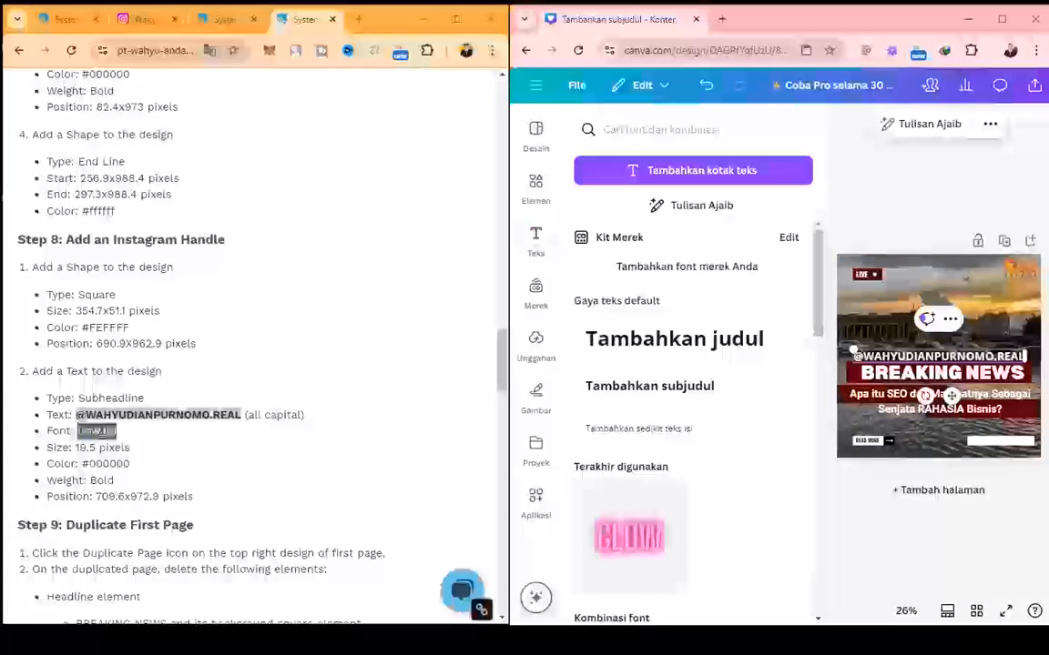
pyautogui.click(989, 128)
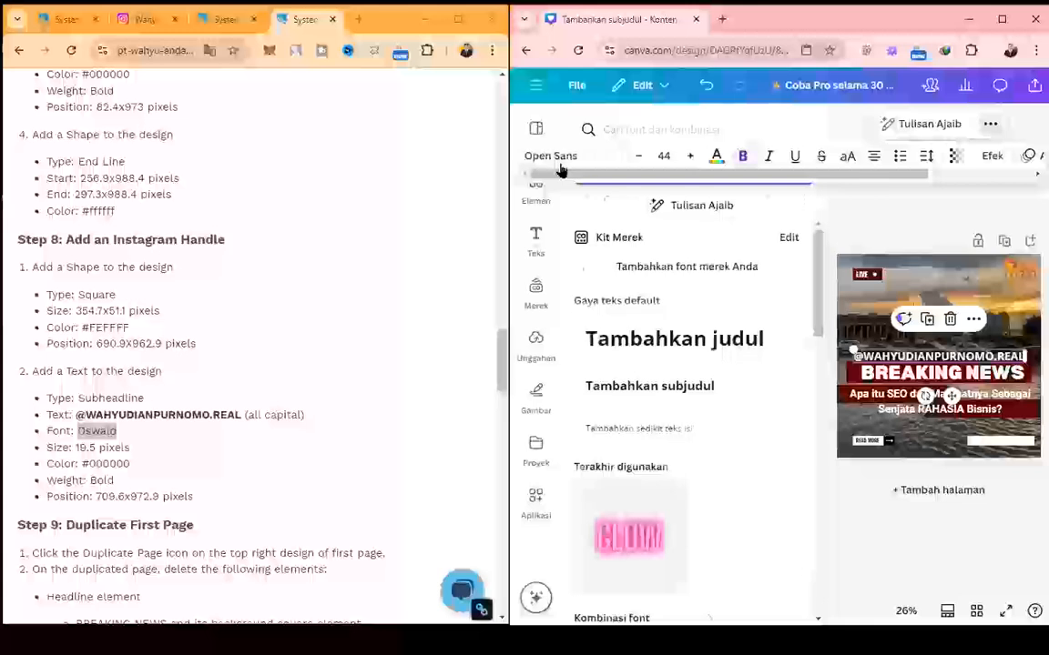
pyautogui.click(555, 155)
pyautogui.hotkey('ctrl', 'v')
pyautogui.click(604, 270)
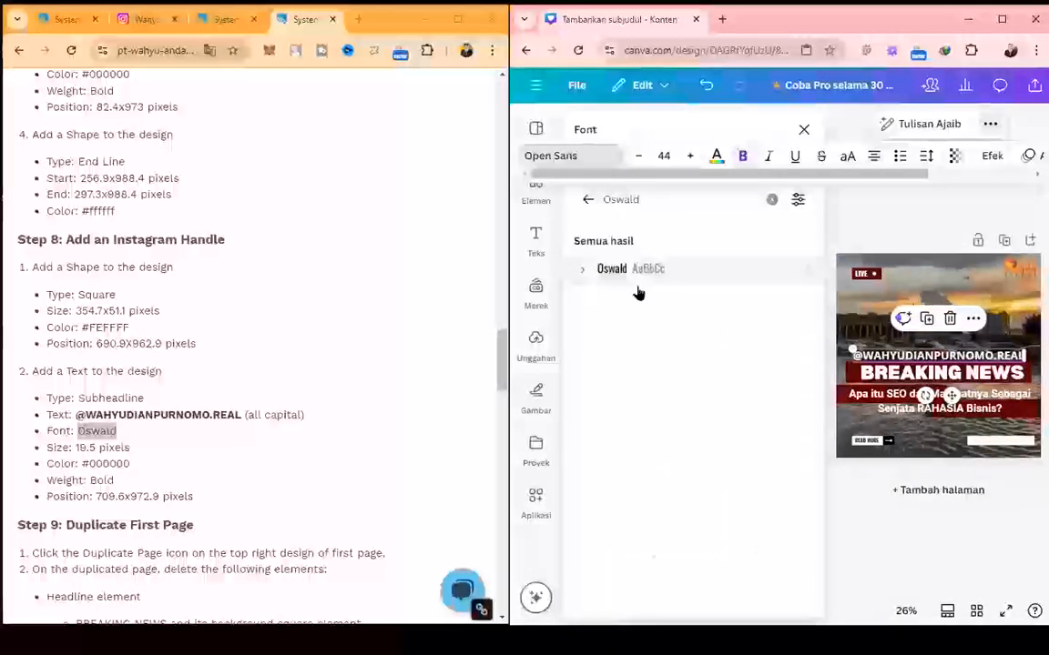
pyautogui.doubleClick(83, 447)
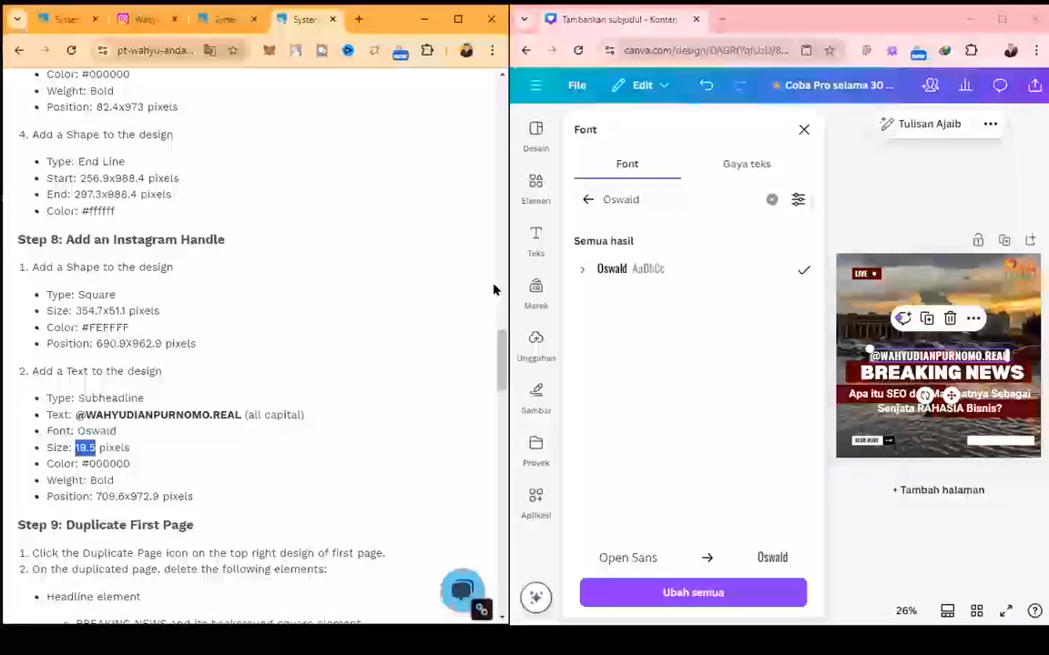
pyautogui.click(992, 126)
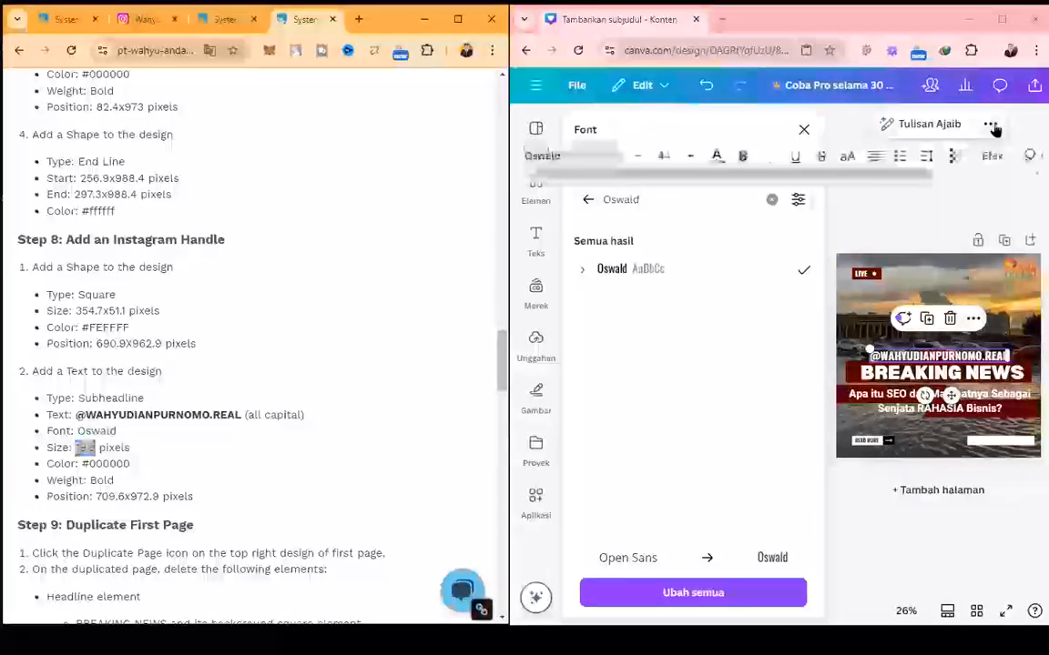
pyautogui.click(664, 155)
pyautogui.hotkey('ctrl', 'v')
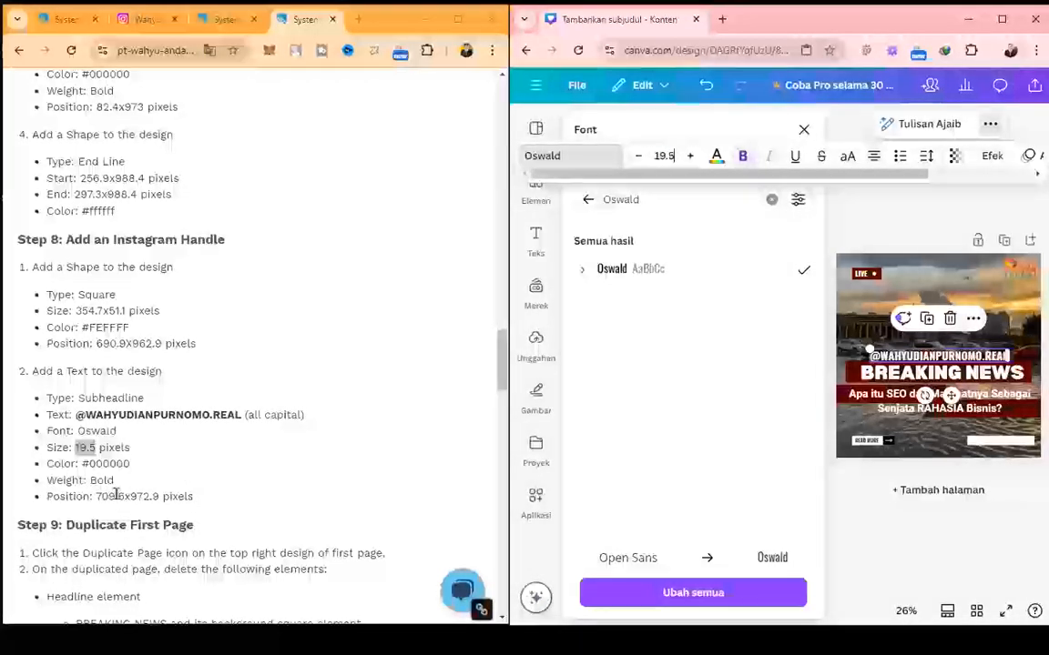
# - Position the Instagram handle text at X 709.6 px and Y 972.9 px, copying both values from the procedure
pyautogui.moveTo(125, 496); pyautogui.dragTo(95, 497)
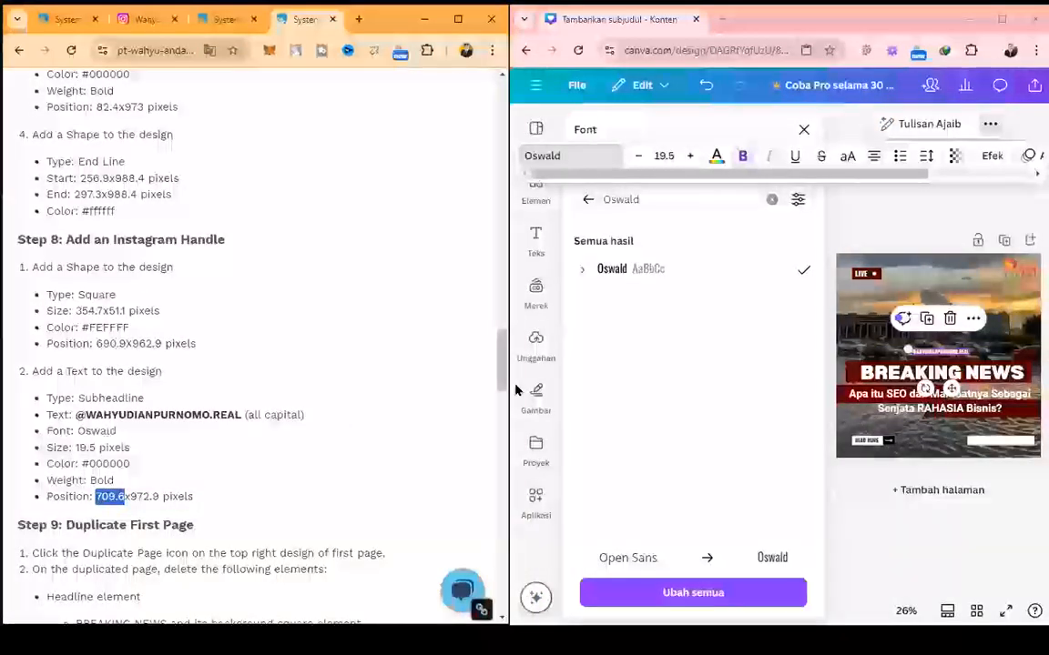
pyautogui.hscroll(3, 863, 156)
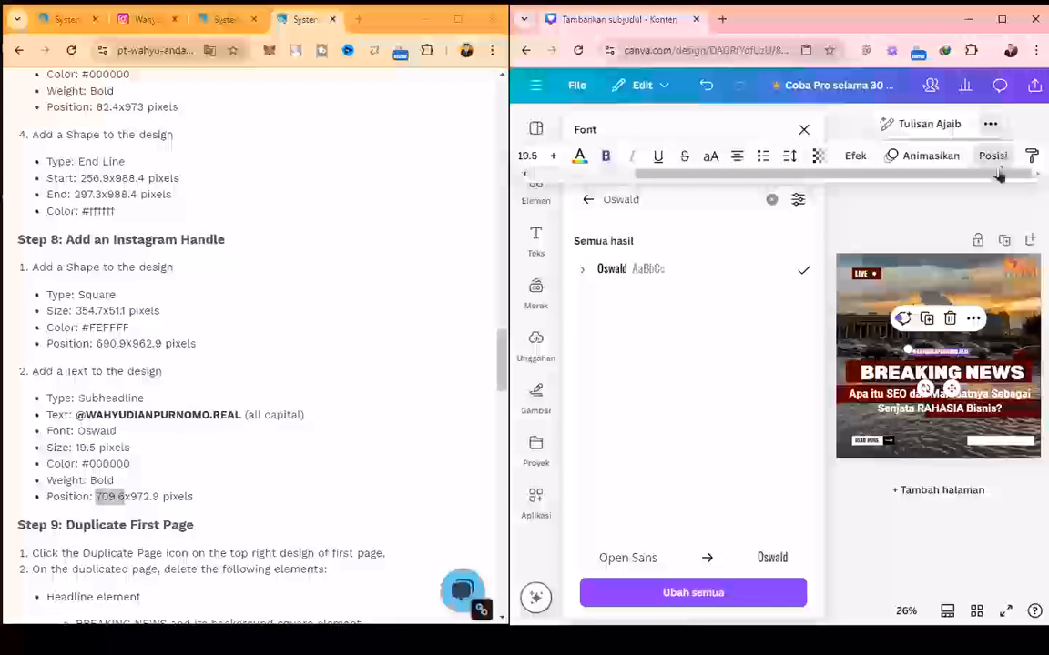
pyautogui.click(992, 156)
pyautogui.click(586, 519)
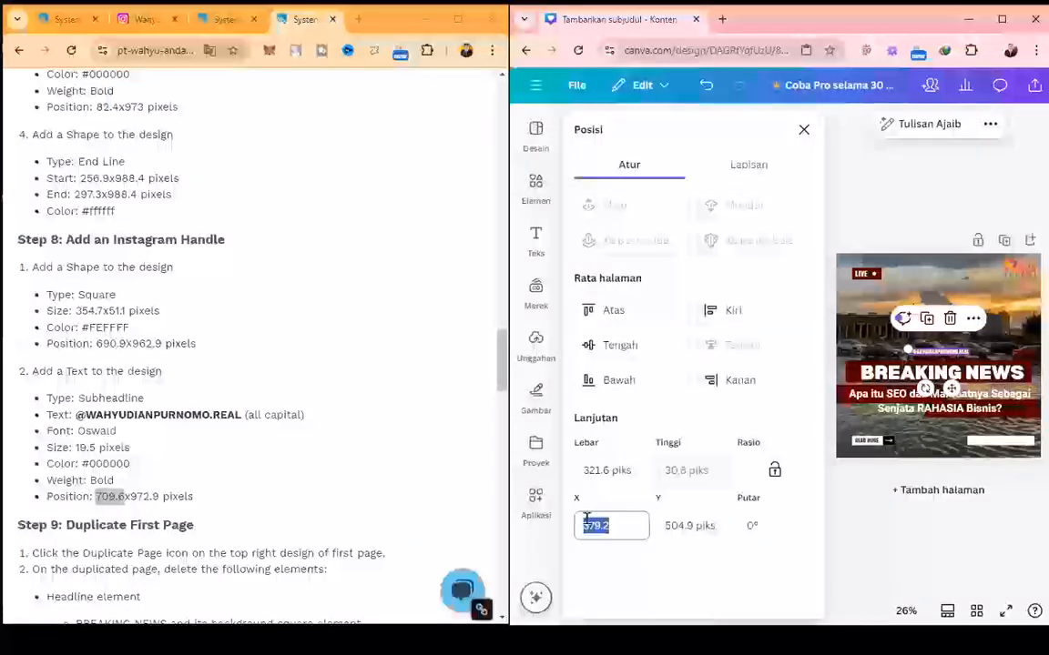
pyautogui.doubleClick(145, 497)
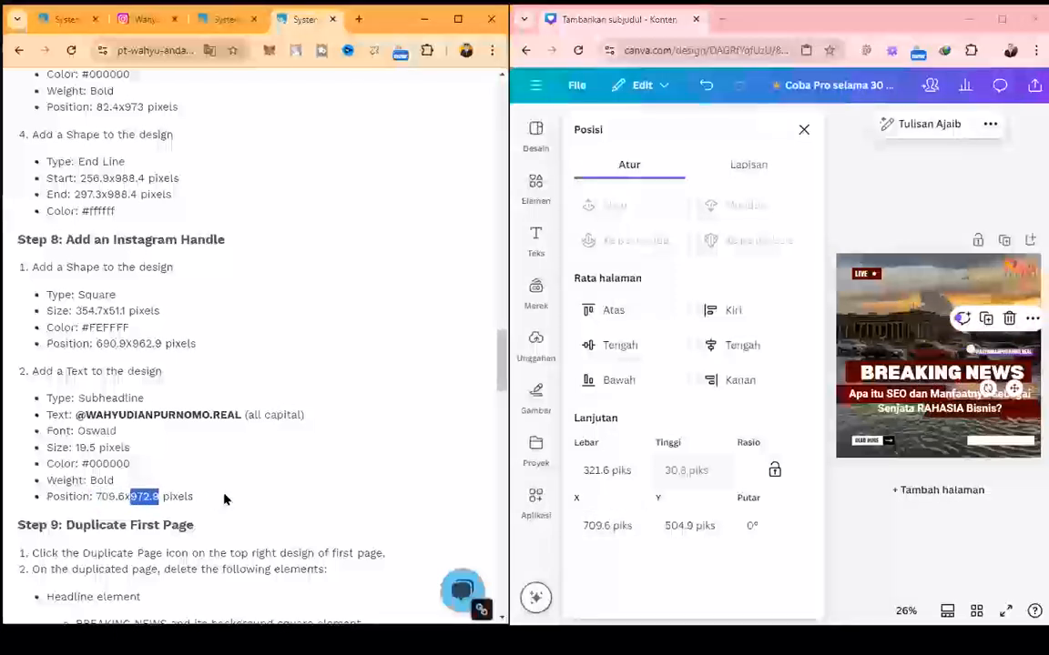
pyautogui.click(680, 528)
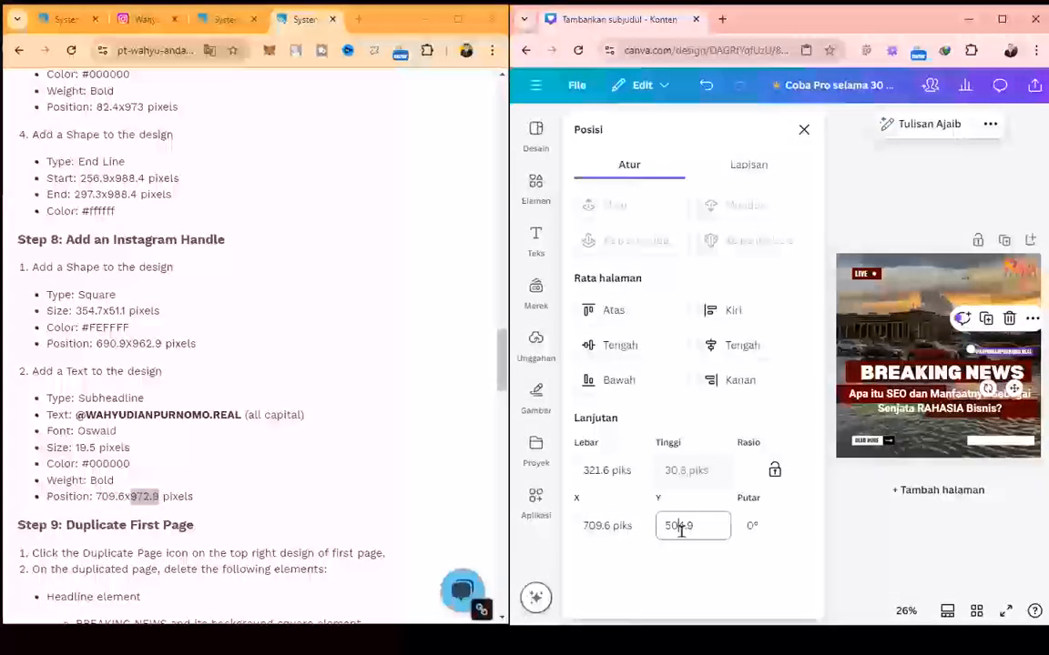
pyautogui.hotkey('ctrl', 'v')
pyautogui.press('Return')
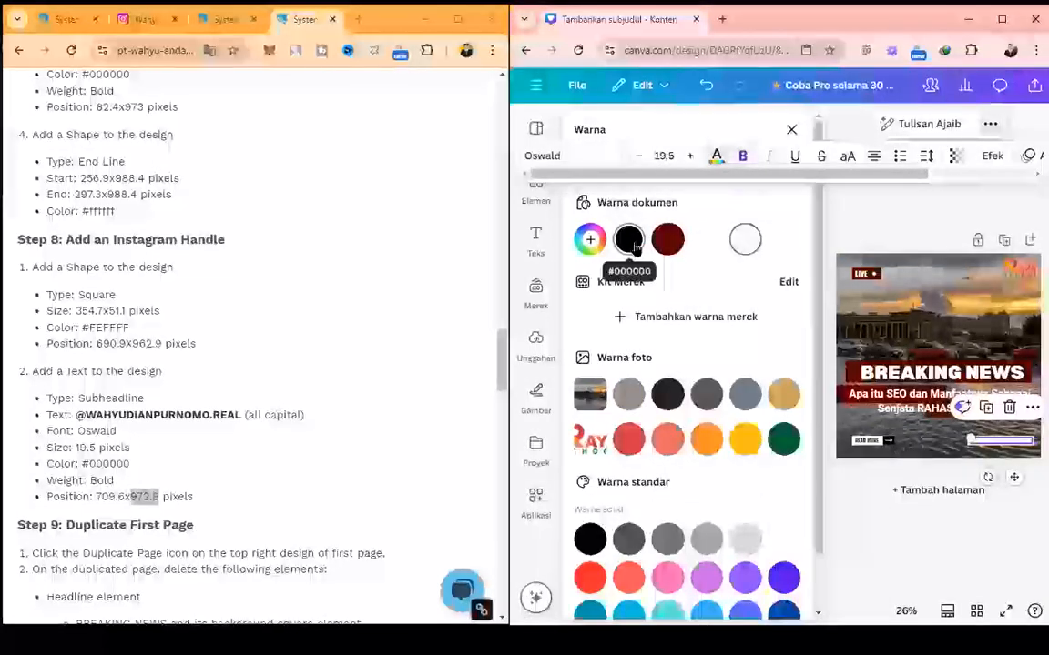
# - Color the Instagram handle text black (#000000) and deselect it
pyautogui.click(629, 242)
pyautogui.click(793, 133)
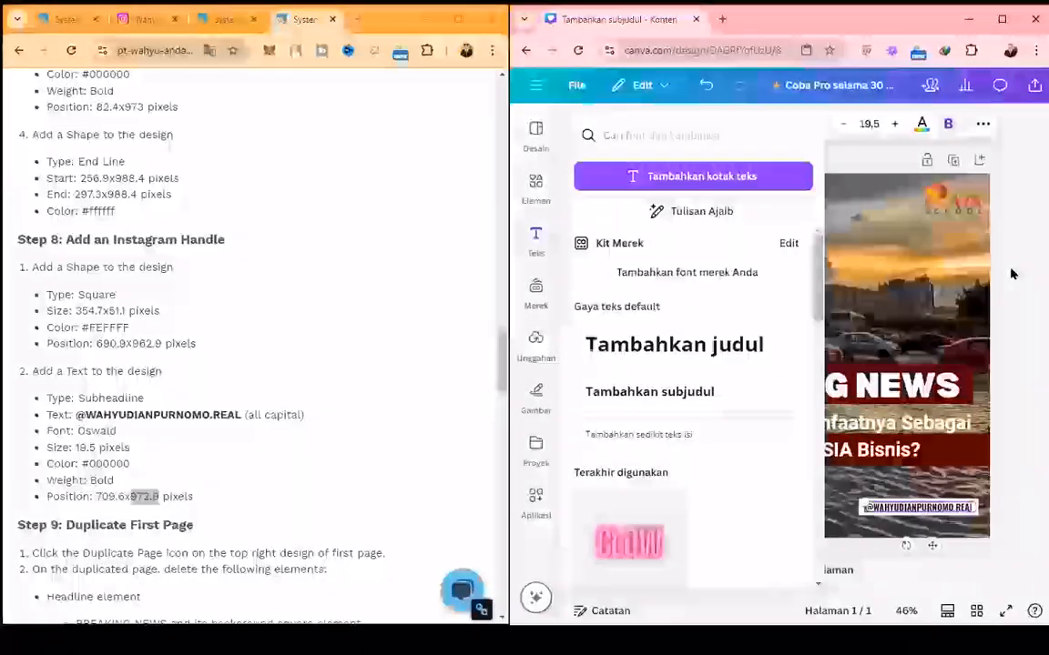
pyautogui.click(1015, 274)
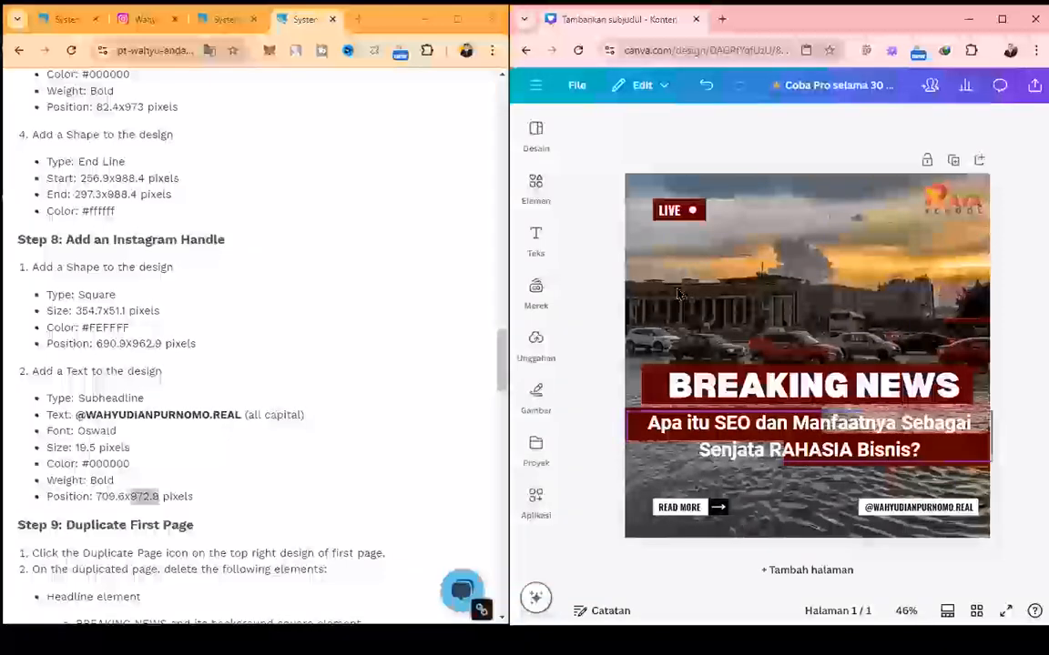
# - Review the procedure's READ MORE and Instagram handle specifications against the finished first page
pyautogui.click(205, 500)
pyautogui.scroll(3, 203, 505)
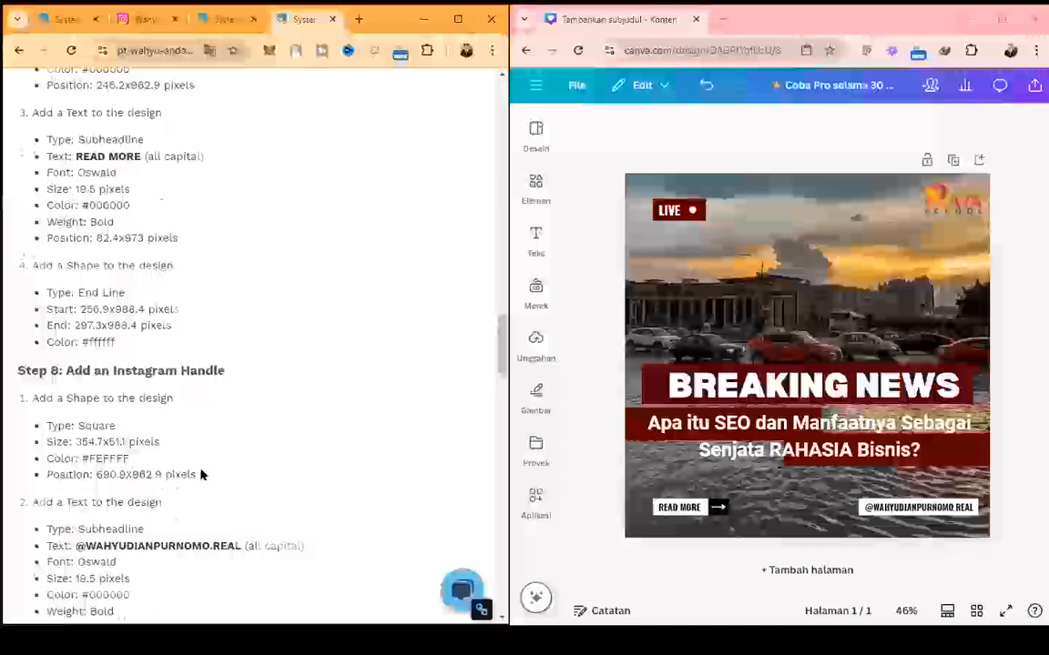
pyautogui.scroll(8, 202, 476)
pyautogui.scroll(-7, 202, 475)
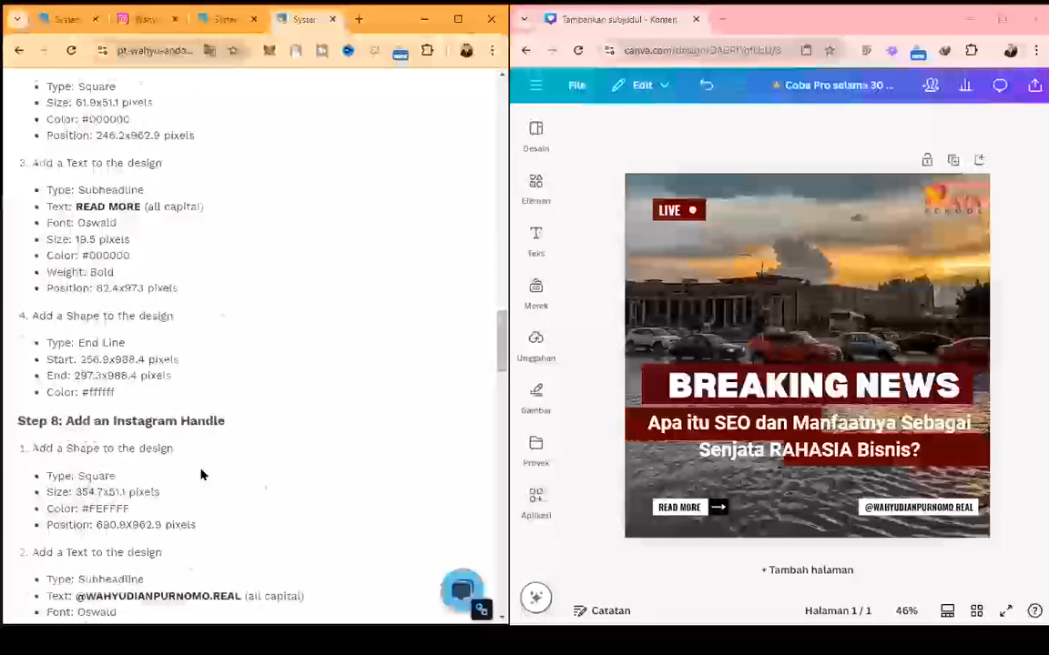
pyautogui.scroll(-3, 218, 466)
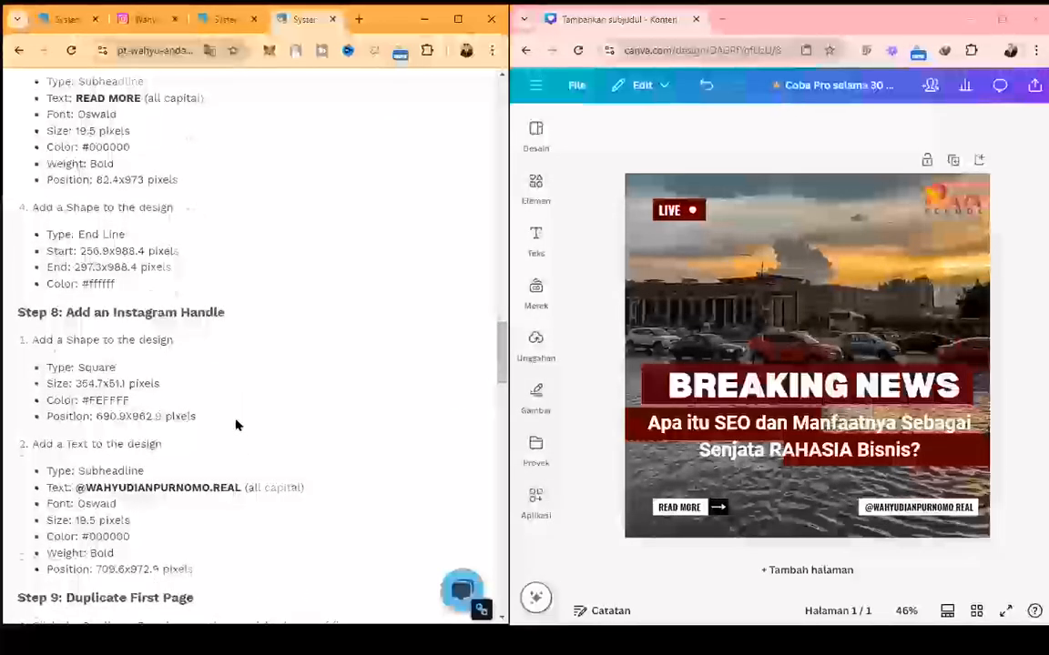
pyautogui.scroll(4, 253, 433)
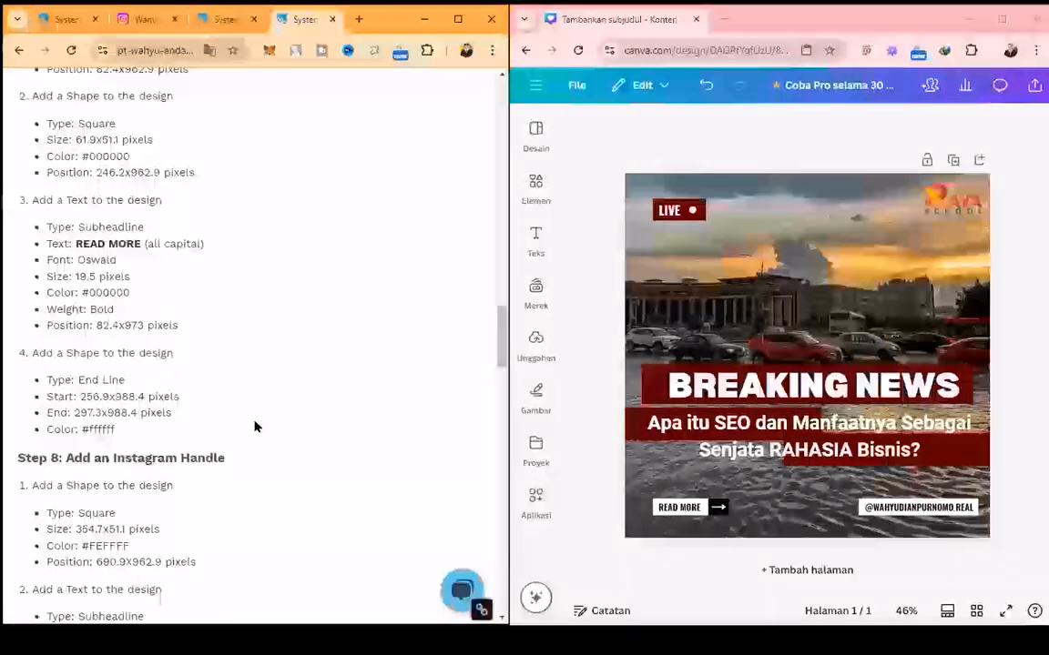
pyautogui.scroll(-4, 255, 426)
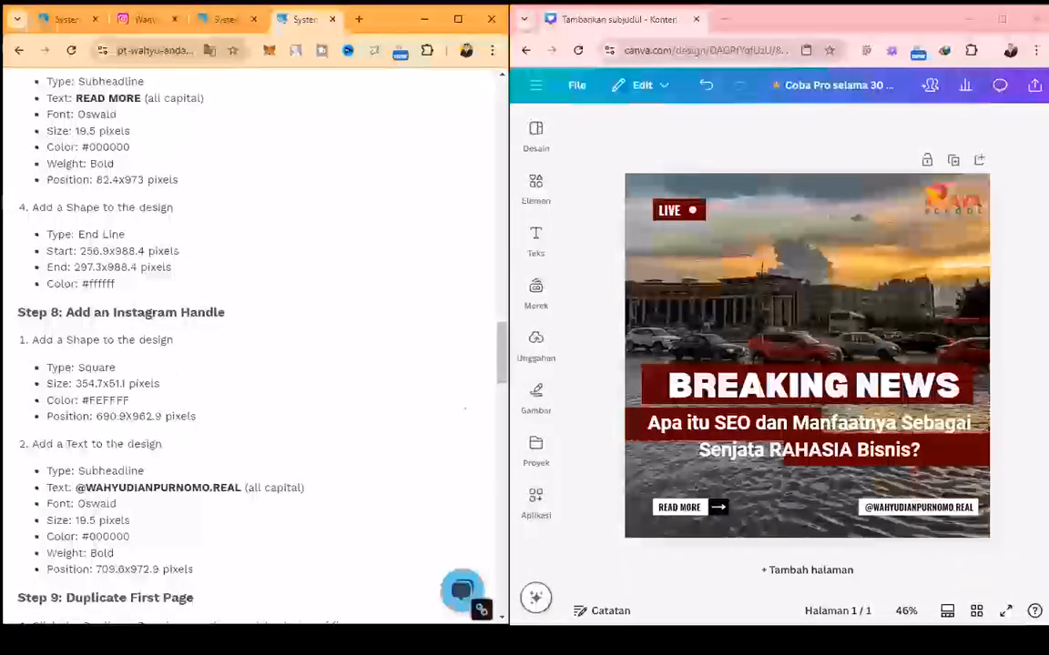